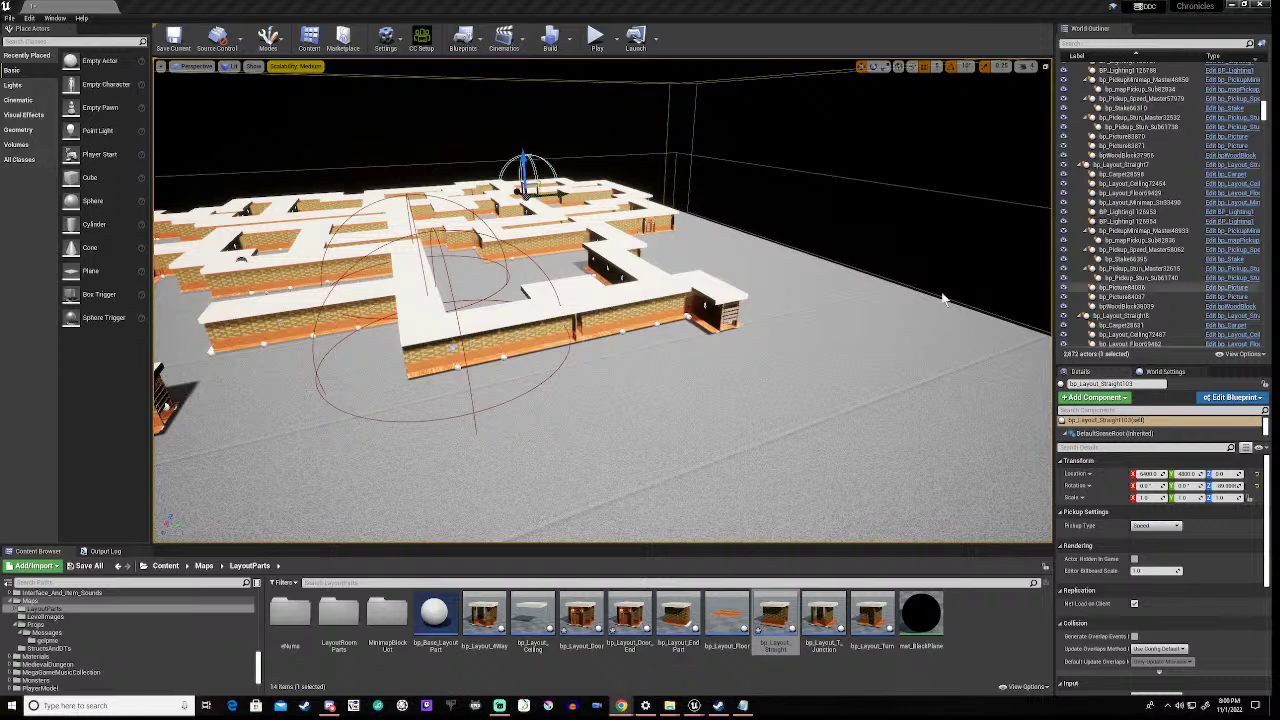
pyautogui.moveTo(550, 431); pyautogui.dragTo(444, 396, button='right')
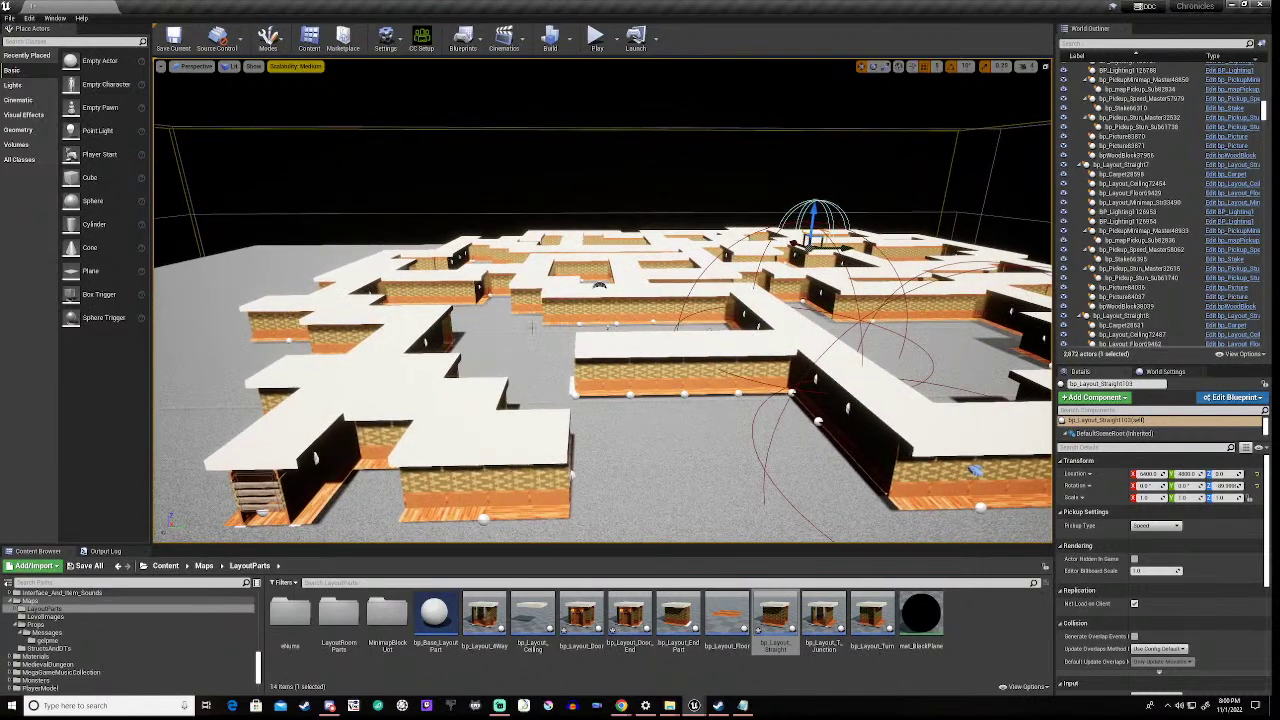
pyautogui.click(462, 398)
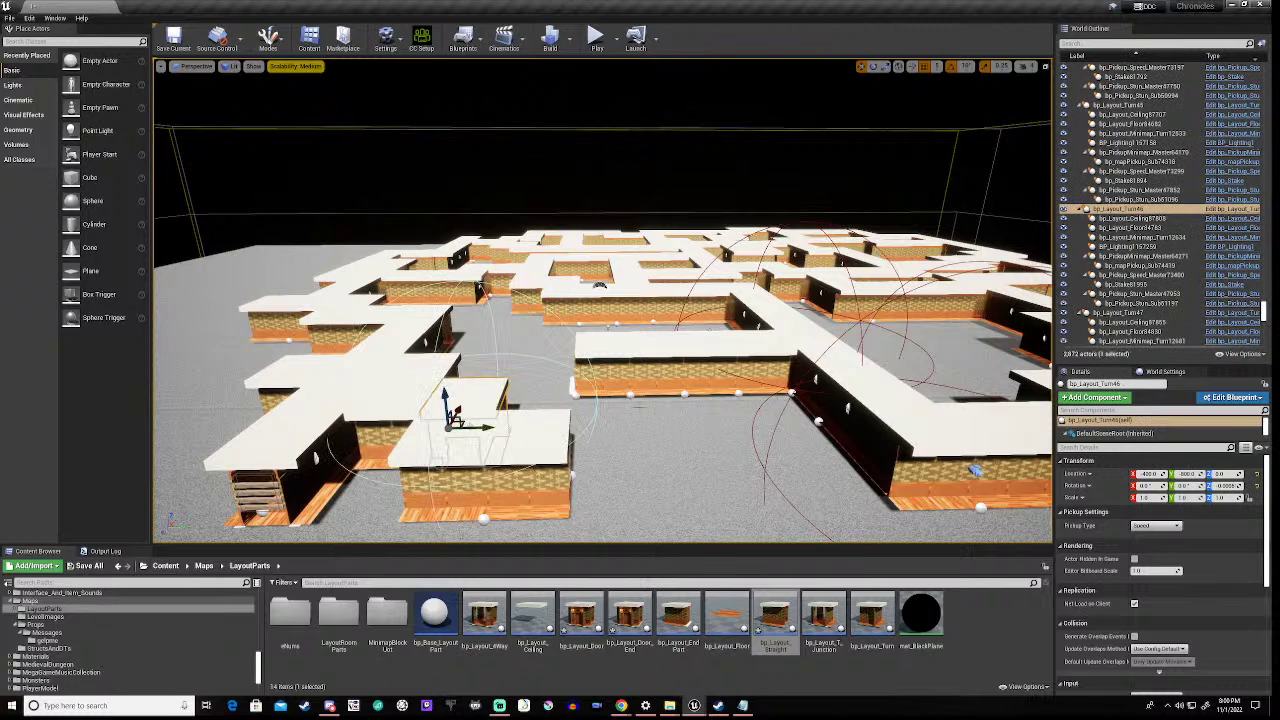
pyautogui.hotkey('ctrl', 'w')
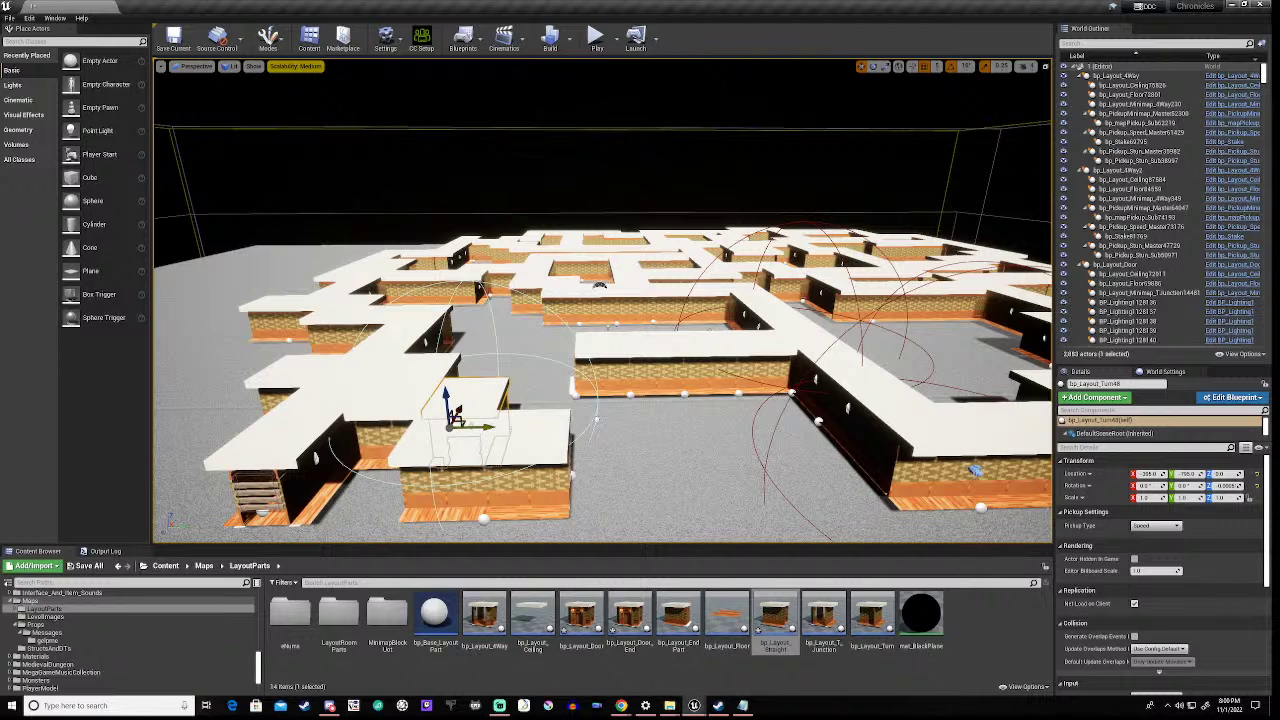
pyautogui.moveTo(486, 427); pyautogui.dragTo(612, 425)
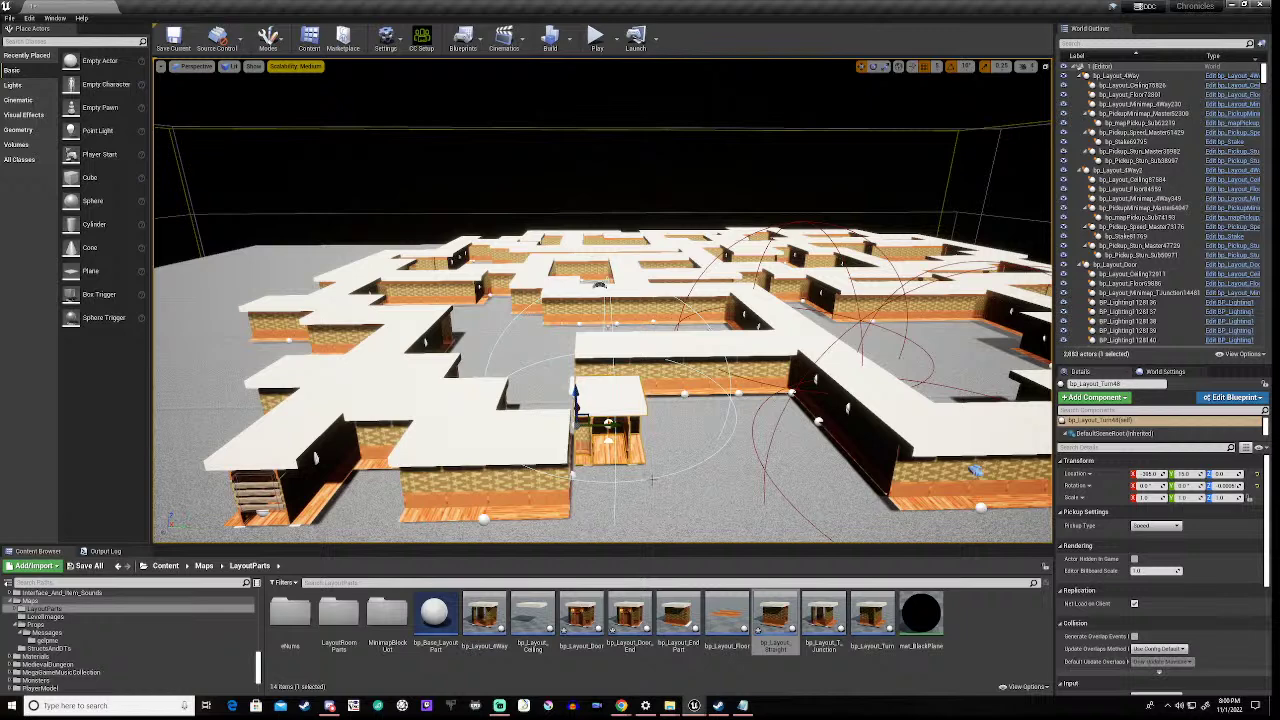
pyautogui.press('Delete')
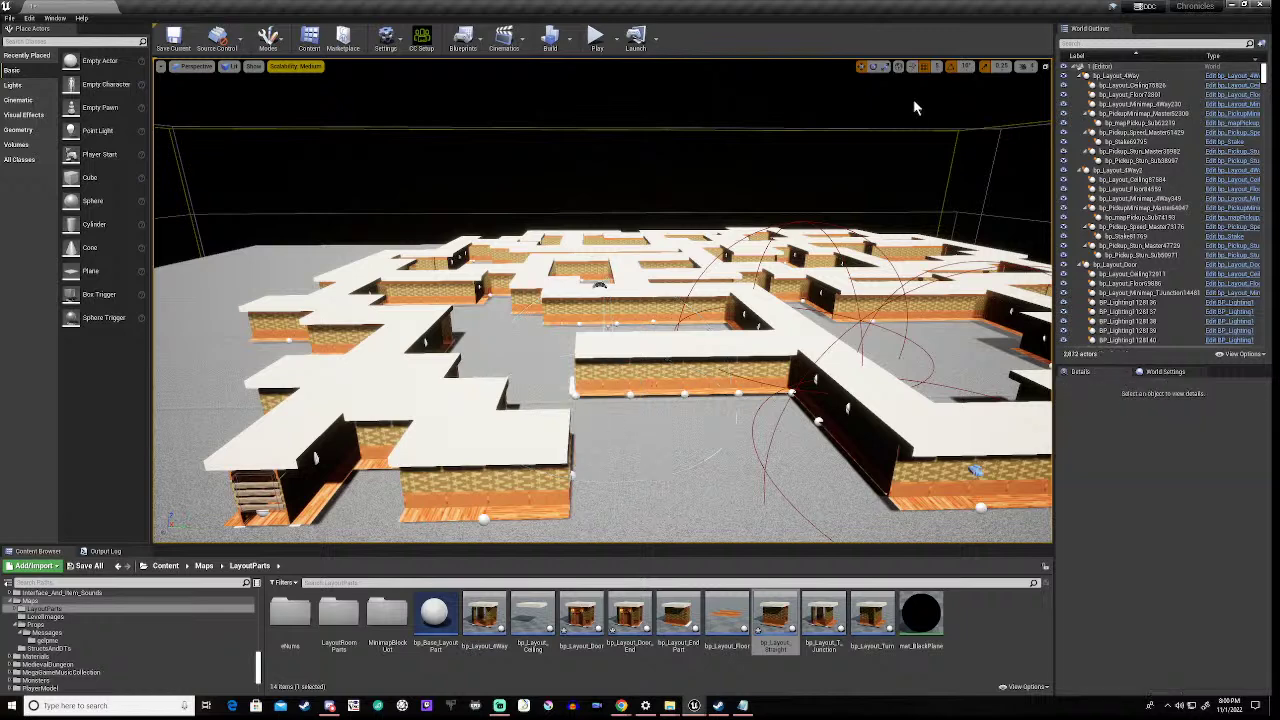
# - Set the grid snap size to 50 and place a duplicate of the bp_Layout_Turn46 corner at X -800, Y 0, against the hallway's end
pyautogui.click(965, 66)
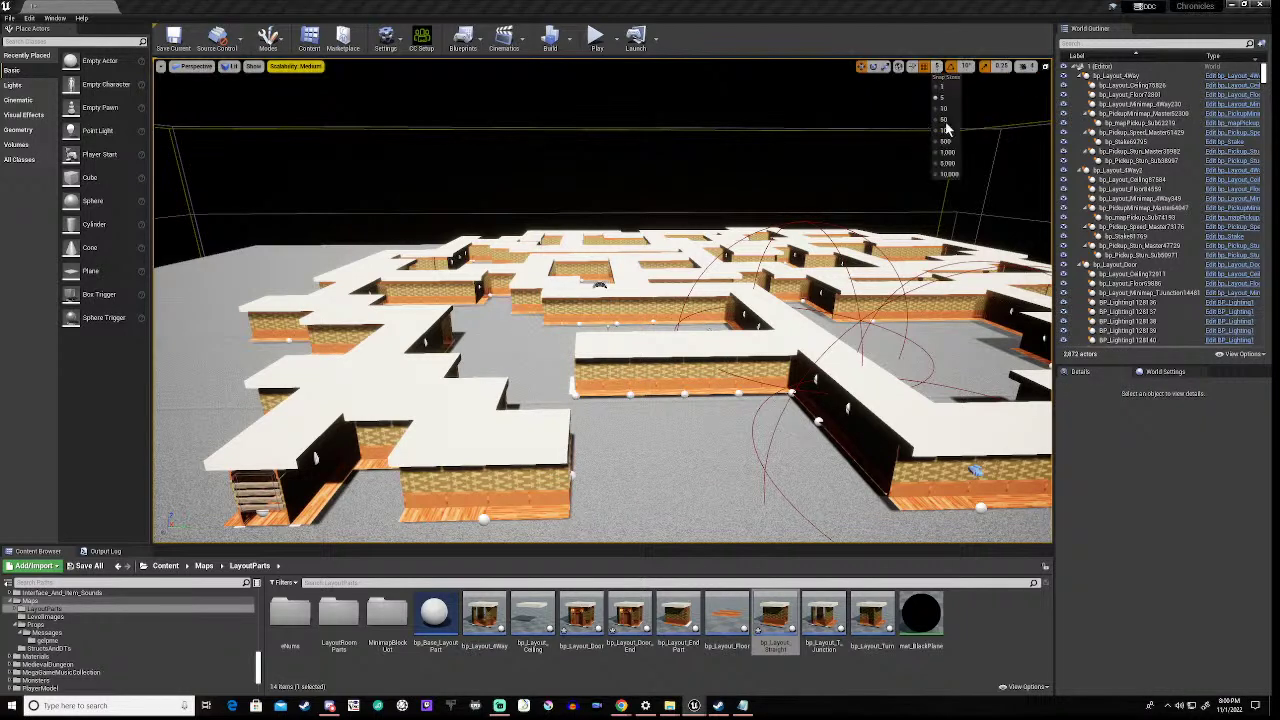
pyautogui.click(946, 122)
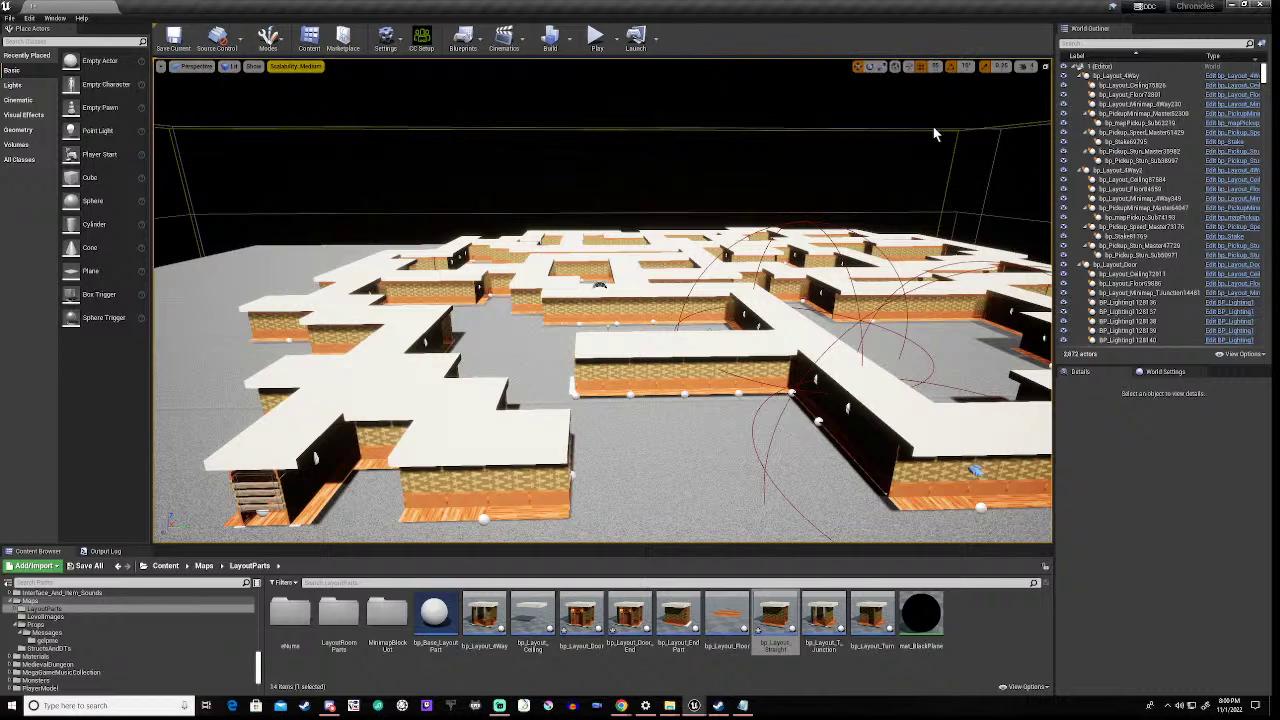
pyautogui.click(463, 396)
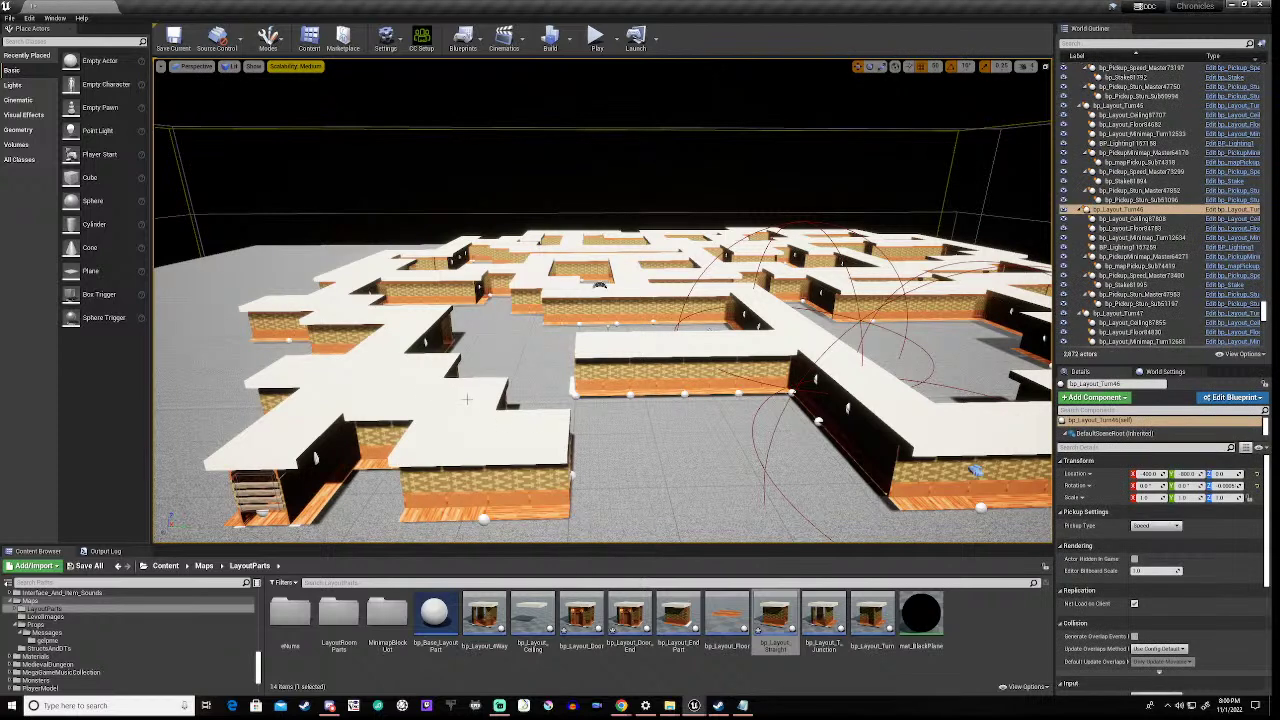
pyautogui.hotkey('ctrl', 'w')
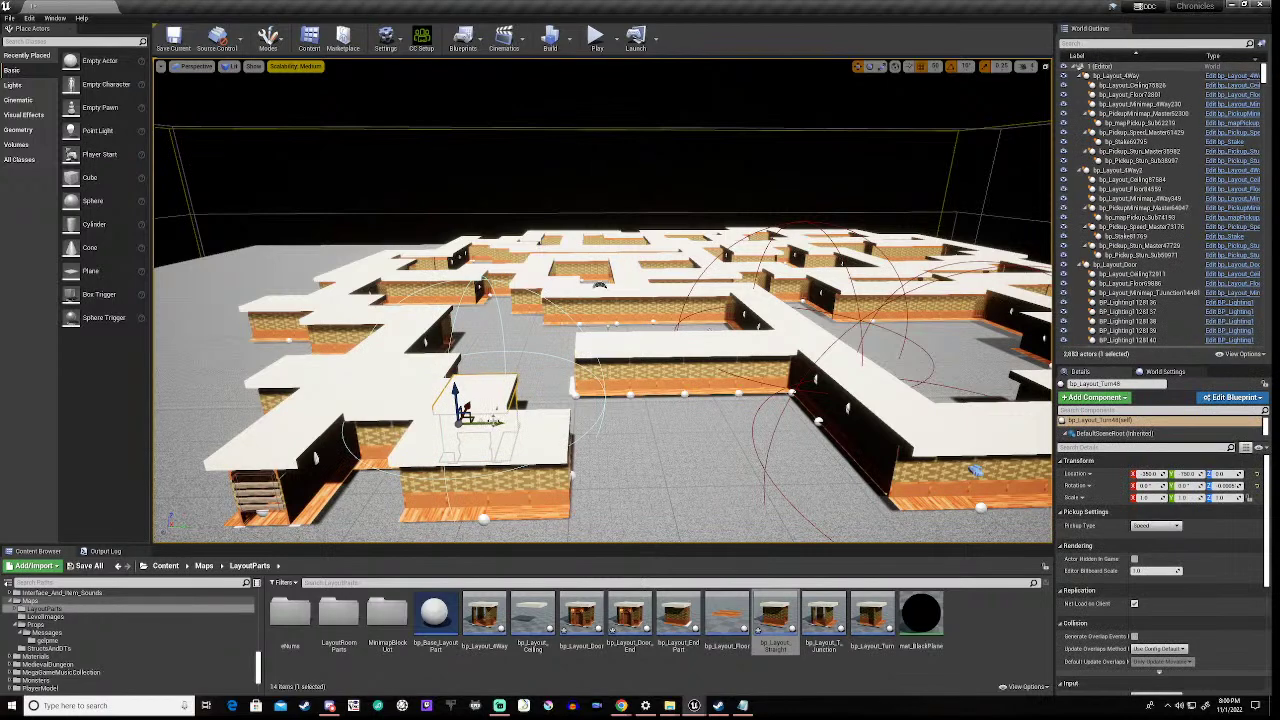
pyautogui.moveTo(463, 420); pyautogui.dragTo(585, 410)
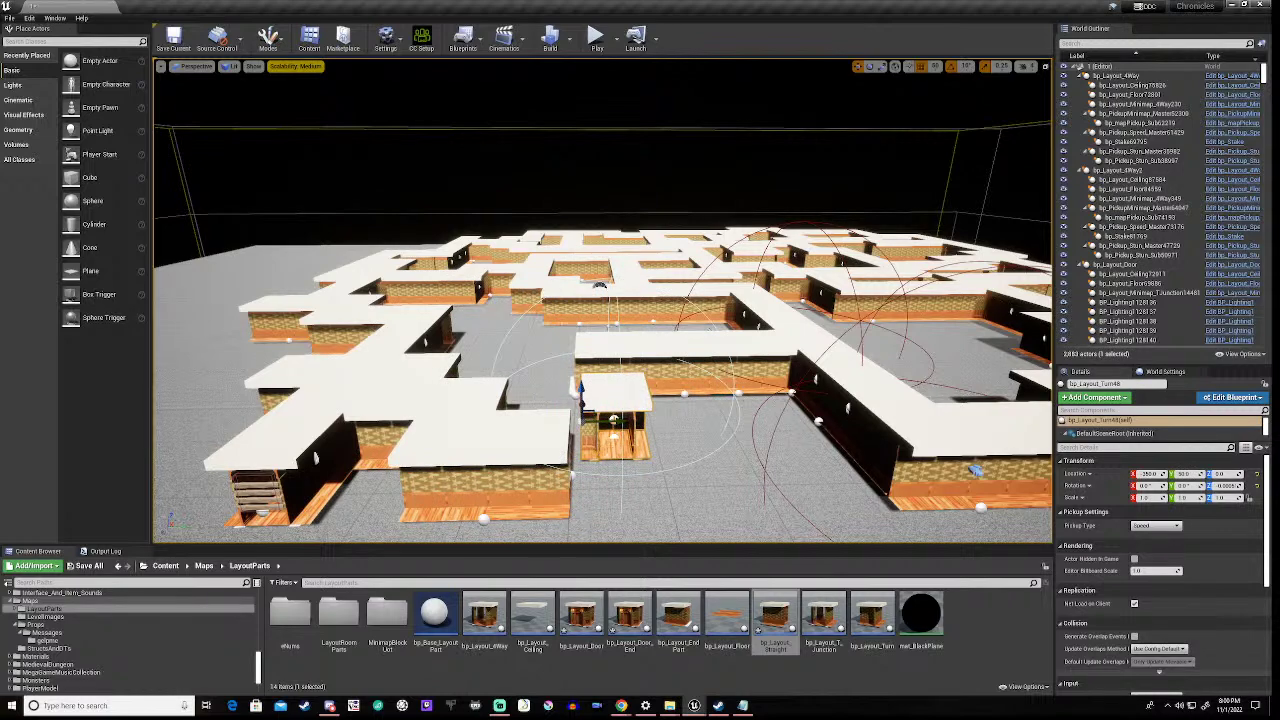
pyautogui.moveTo(598, 285)
pyautogui.mouseDown(button='right')
pyautogui.moveTo(465, 293)
pyautogui.moveTo(605, 289)
pyautogui.mouseUp(button='right')
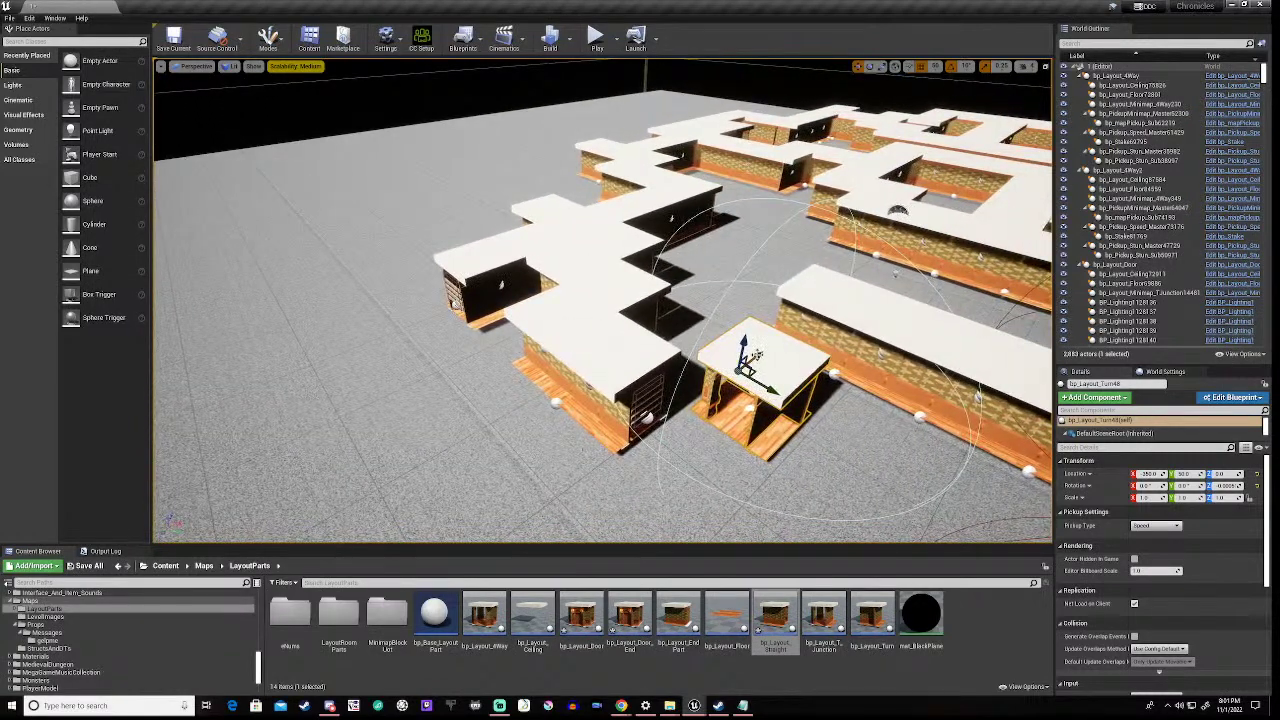
pyautogui.moveTo(752, 360); pyautogui.dragTo(692, 404)
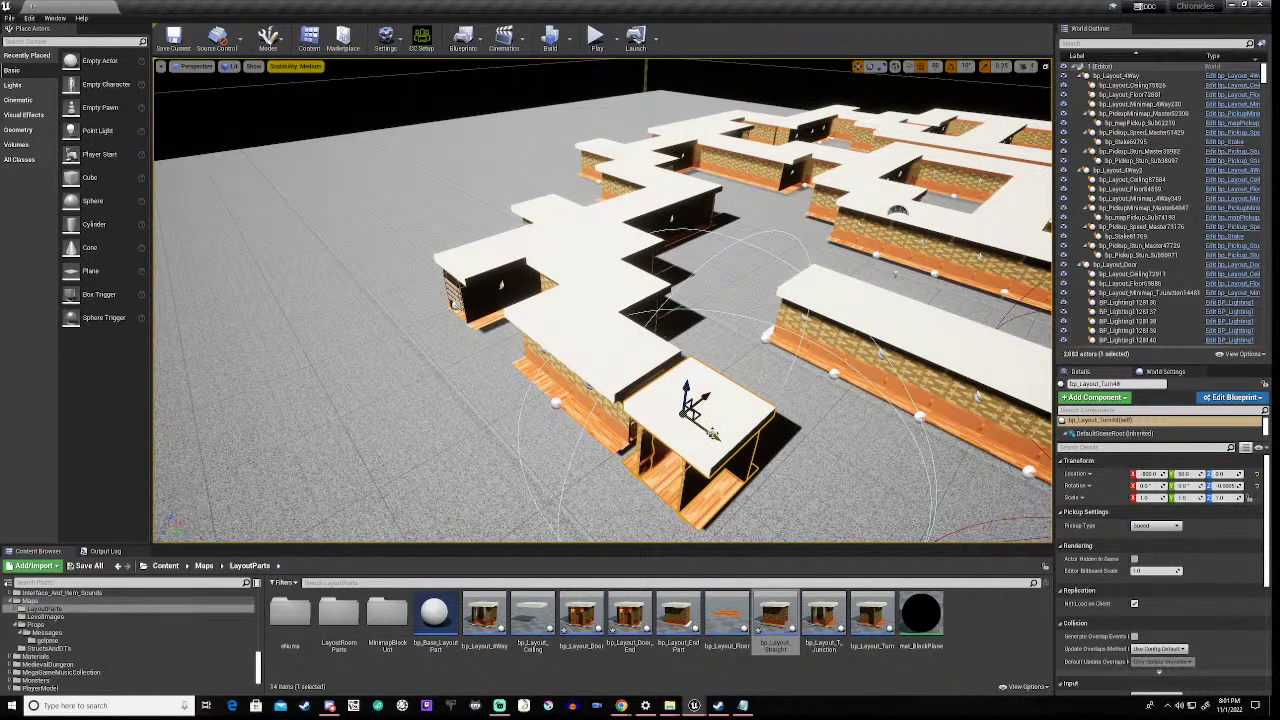
pyautogui.moveTo(715, 434); pyautogui.dragTo(703, 430)
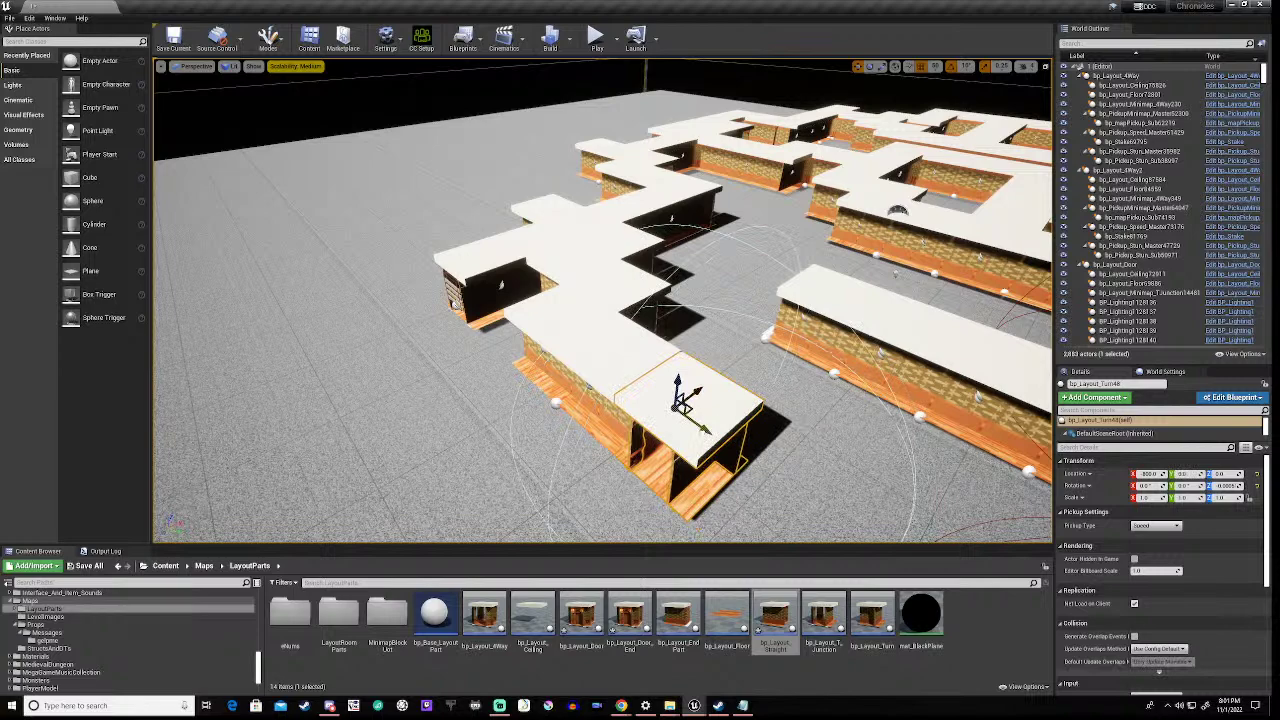
# - Duplicate the bp_Layout_Turn47 corner and place the copy at X -1600, Y 400, adjoining the open side of the new corner piece
pyautogui.press('a')
pyautogui.moveTo(534, 465); pyautogui.dragTo(605, 470, button='right')
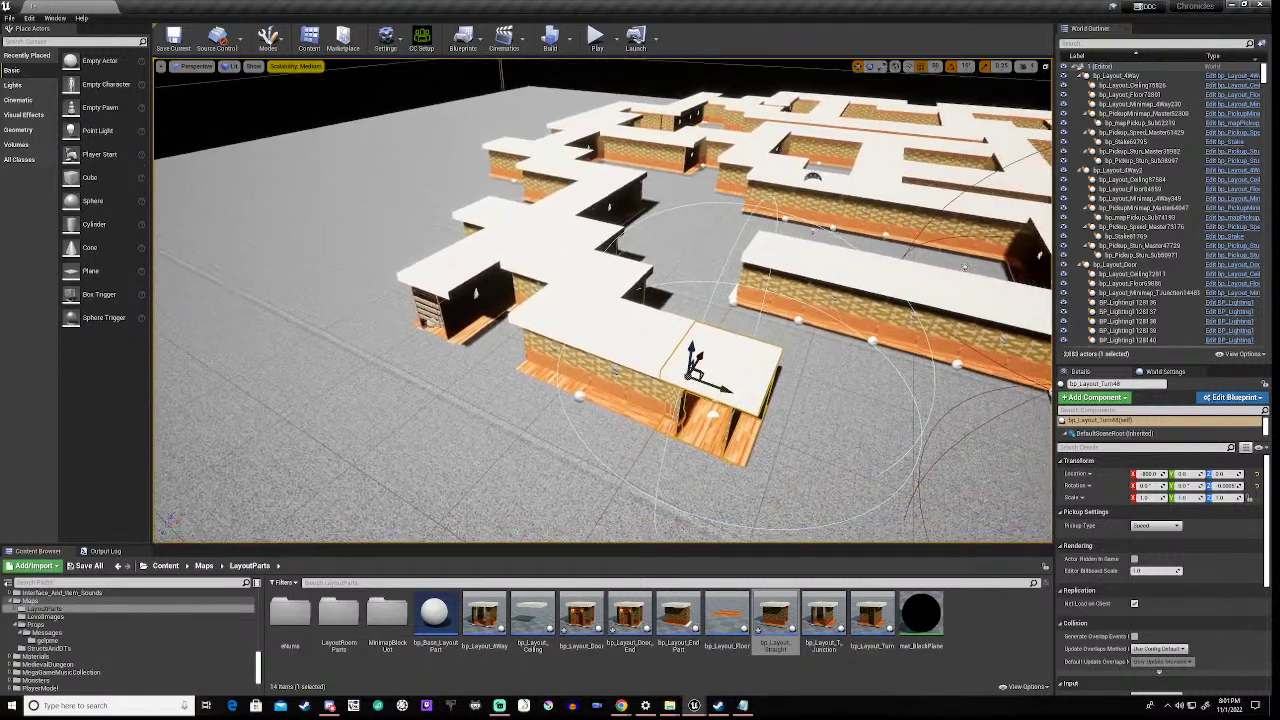
pyautogui.click(550, 318)
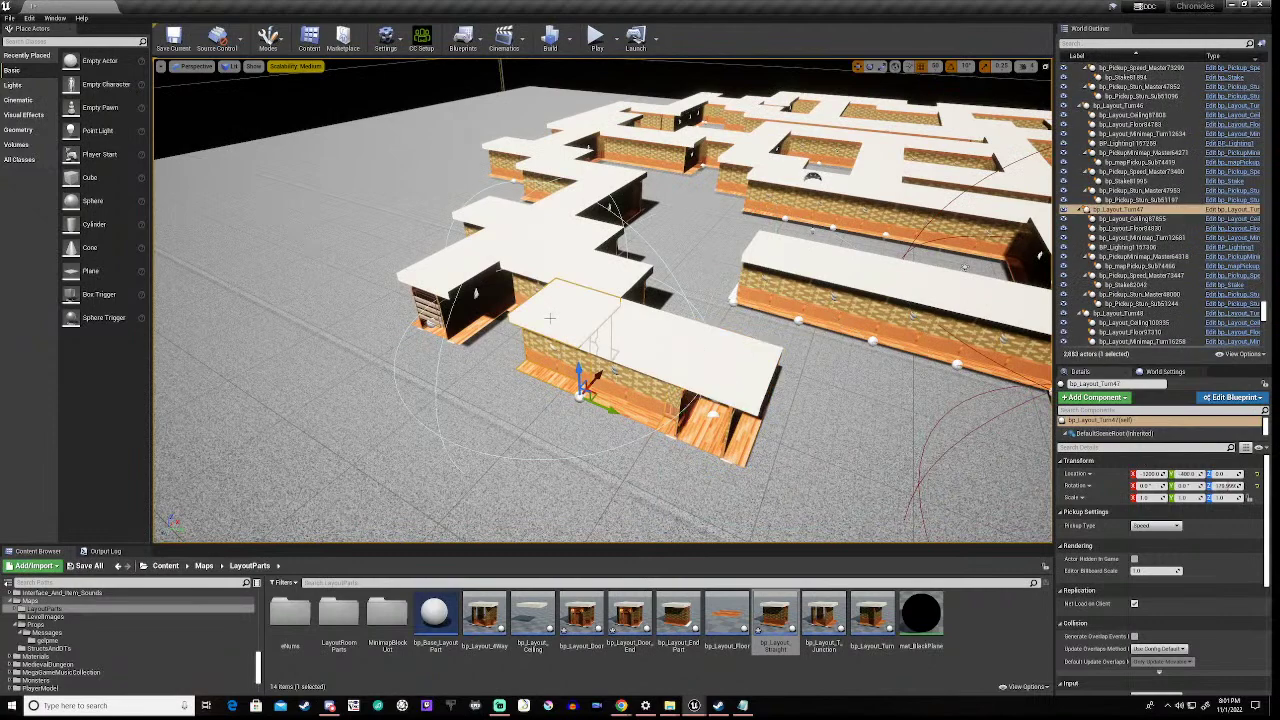
pyautogui.hotkey('ctrl', 'w')
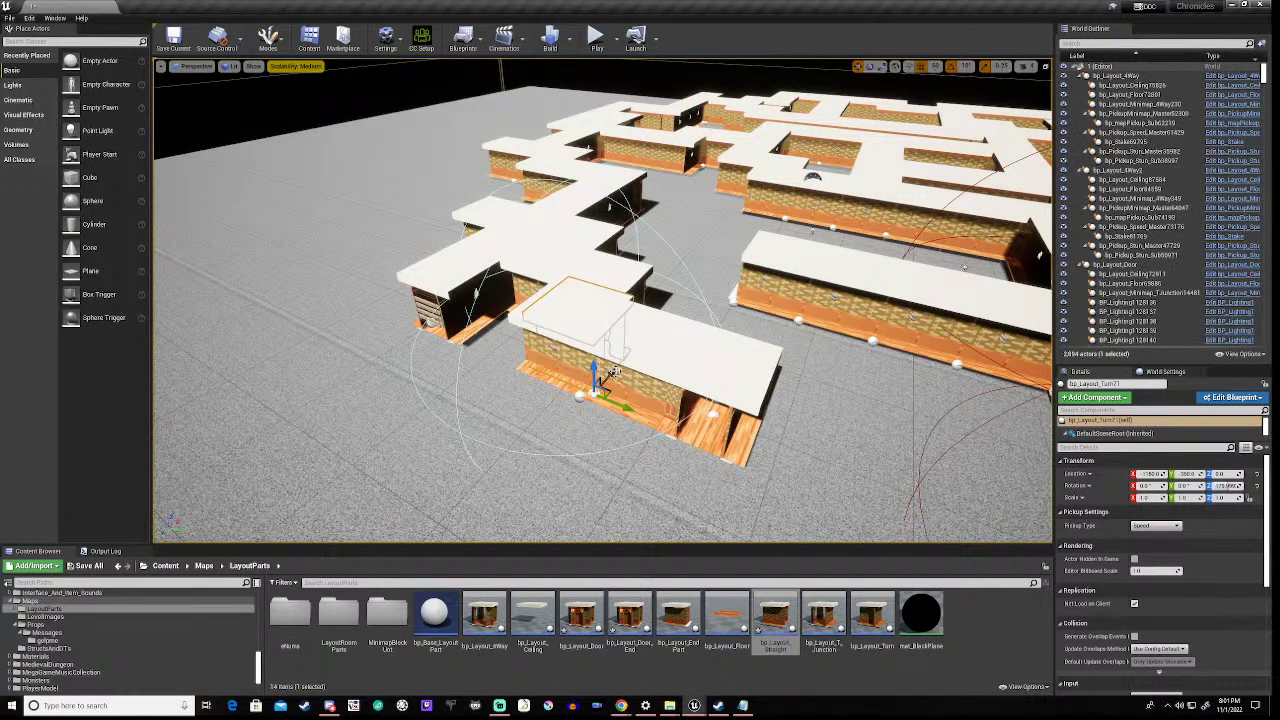
pyautogui.moveTo(613, 372); pyautogui.dragTo(540, 444)
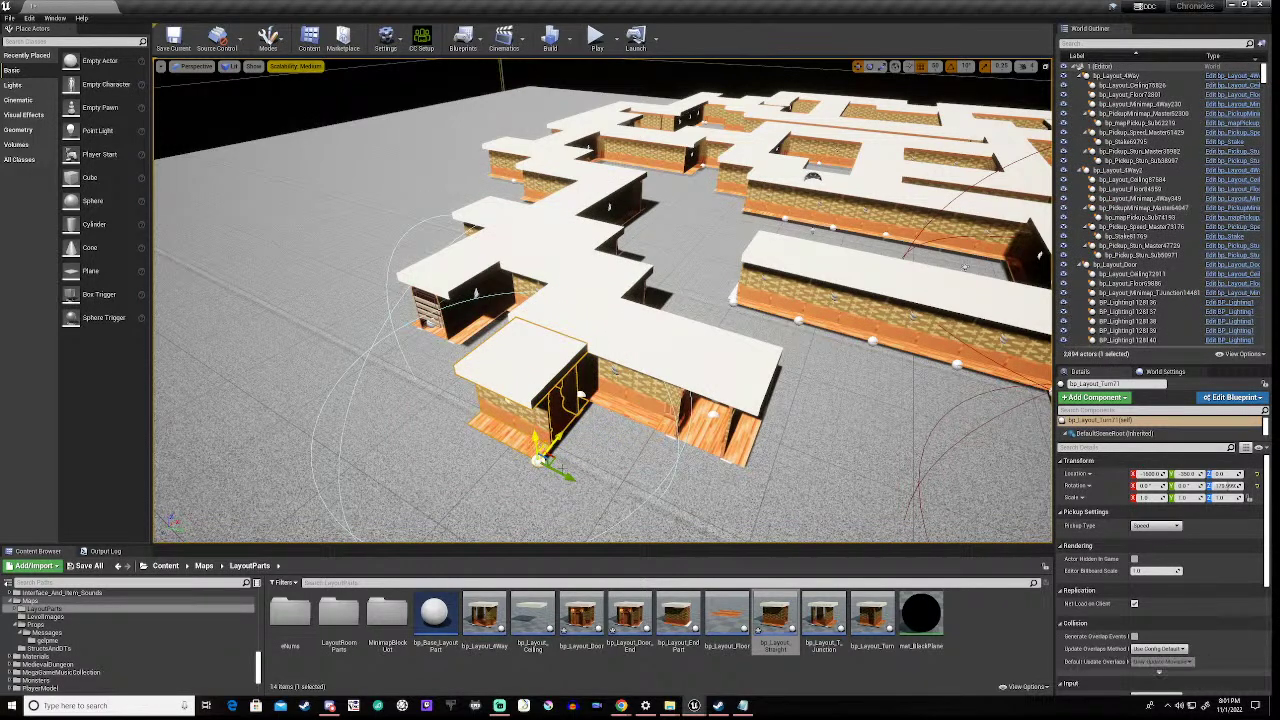
pyautogui.click(567, 478)
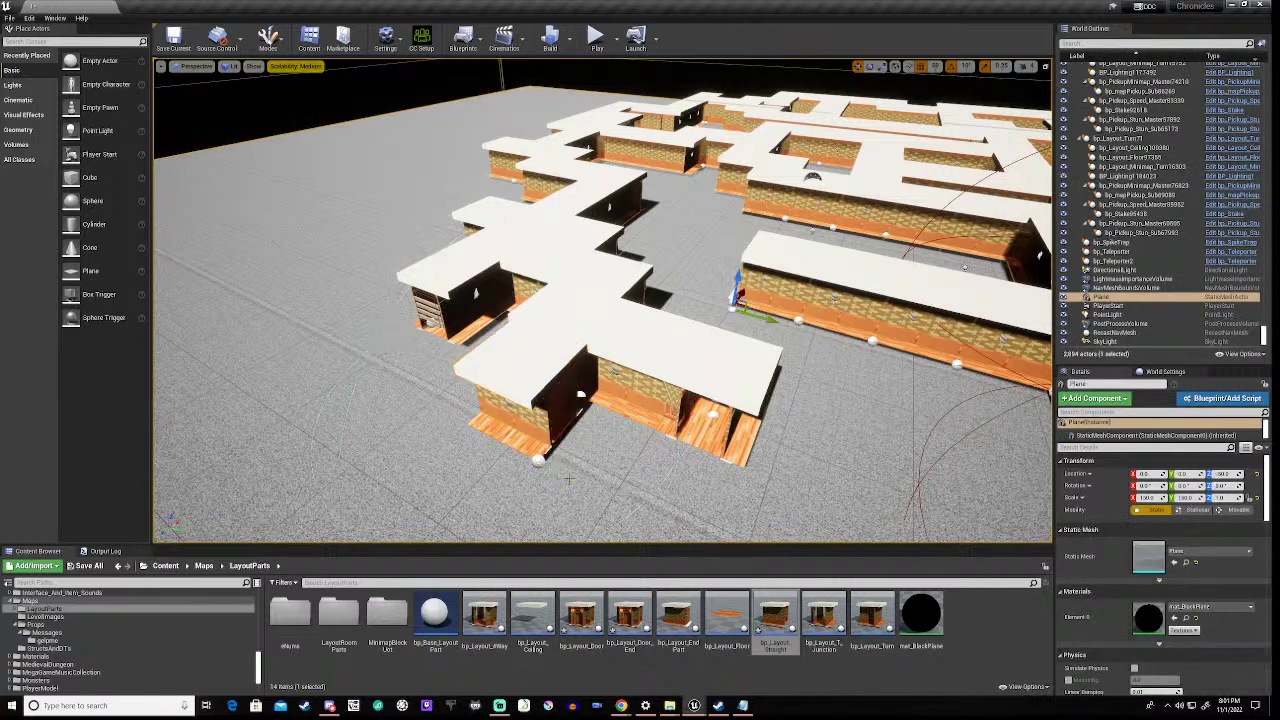
pyautogui.click(523, 388)
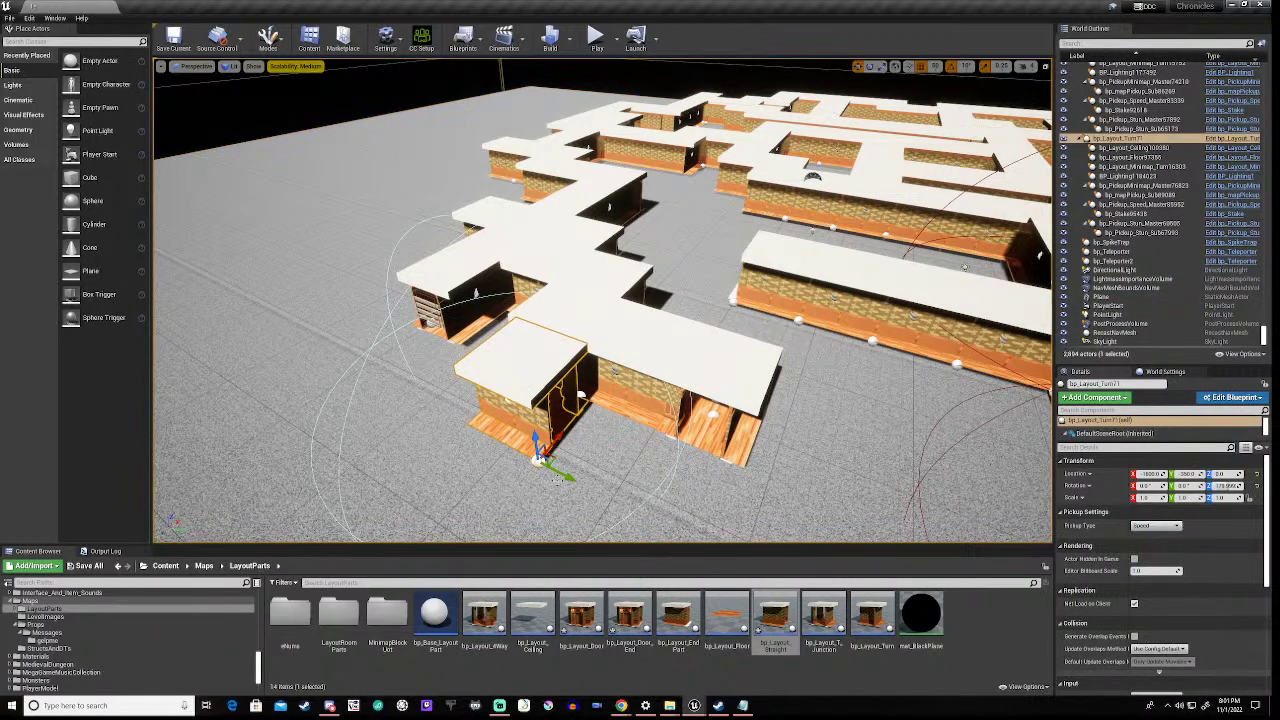
pyautogui.click(568, 479)
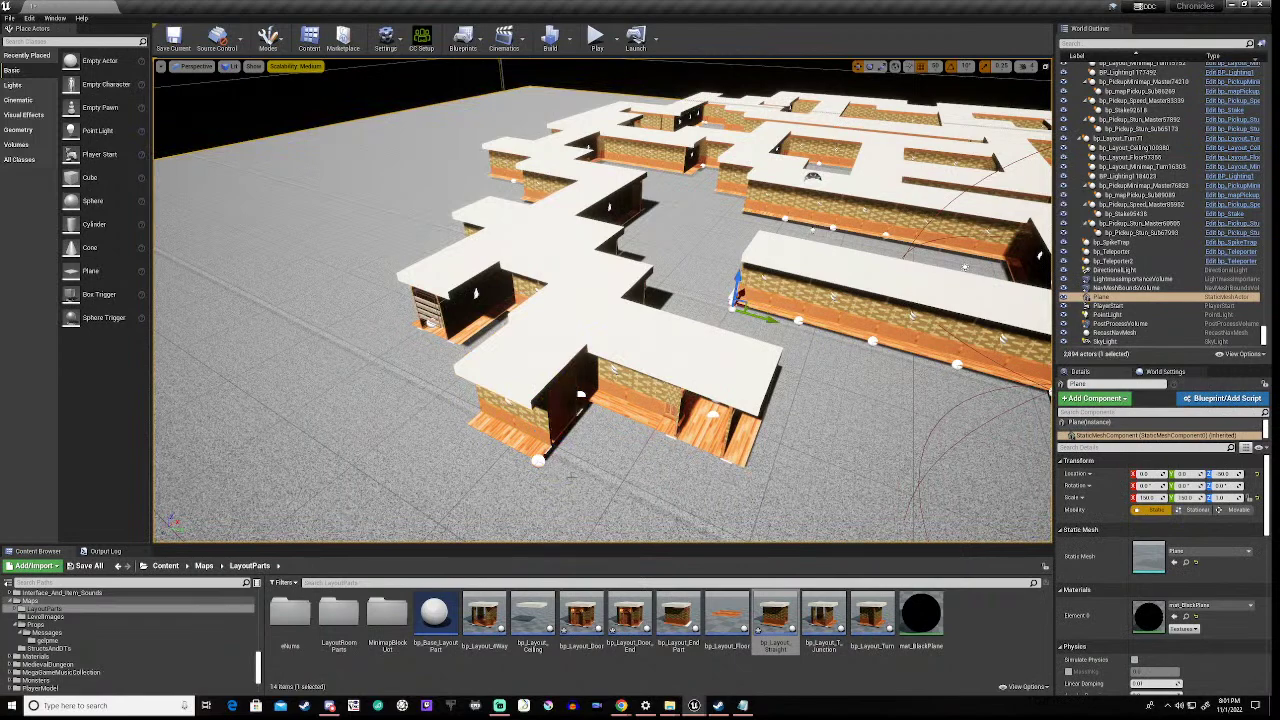
pyautogui.click(521, 384)
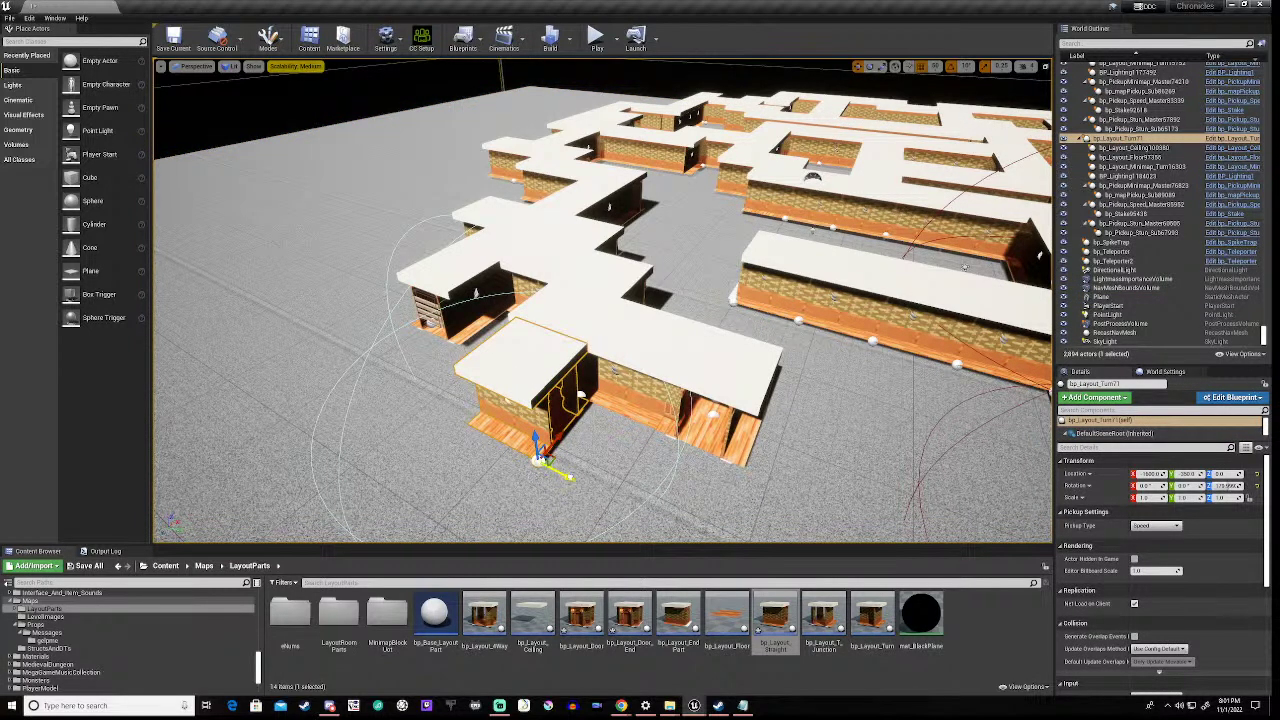
pyautogui.moveTo(540, 455); pyautogui.dragTo(769, 530)
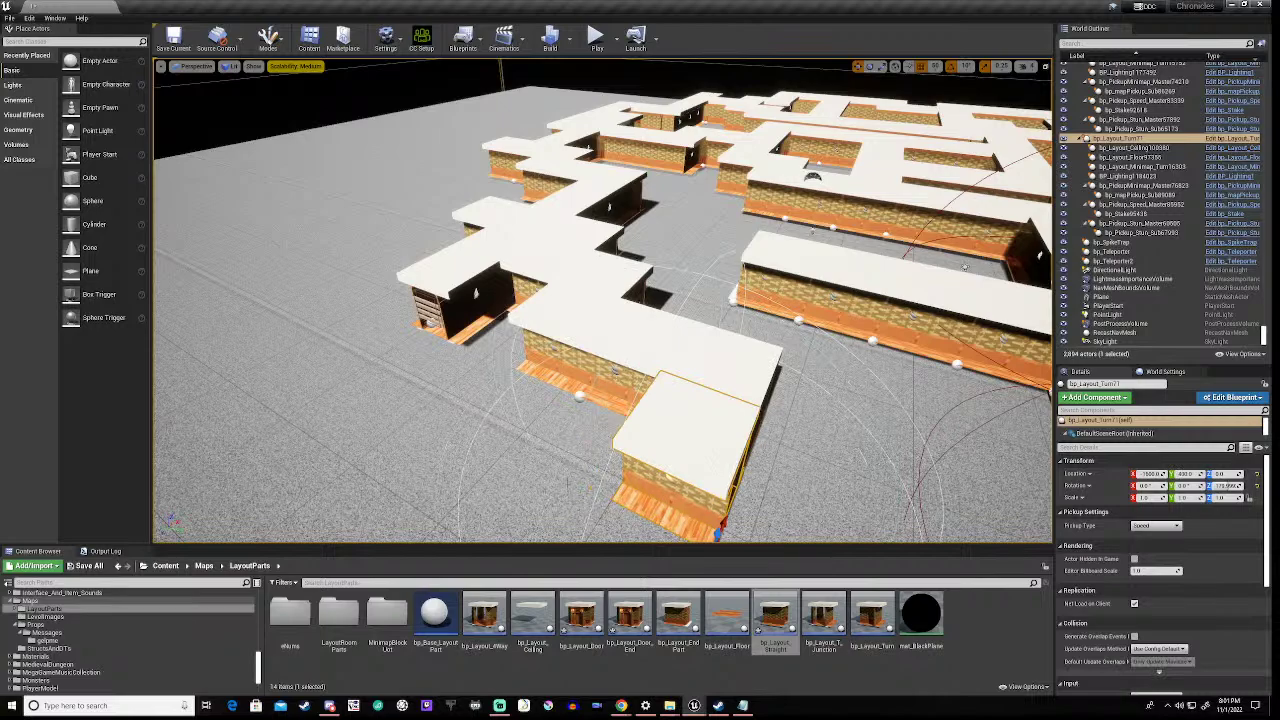
# - Duplicate the bp_Layout_Straight70 hallway piece and place the copy at X -1600, Y 400, extending the path from the outer corner
pyautogui.moveTo(718, 440); pyautogui.dragTo(892, 498, button='right')
pyautogui.click(381, 295)
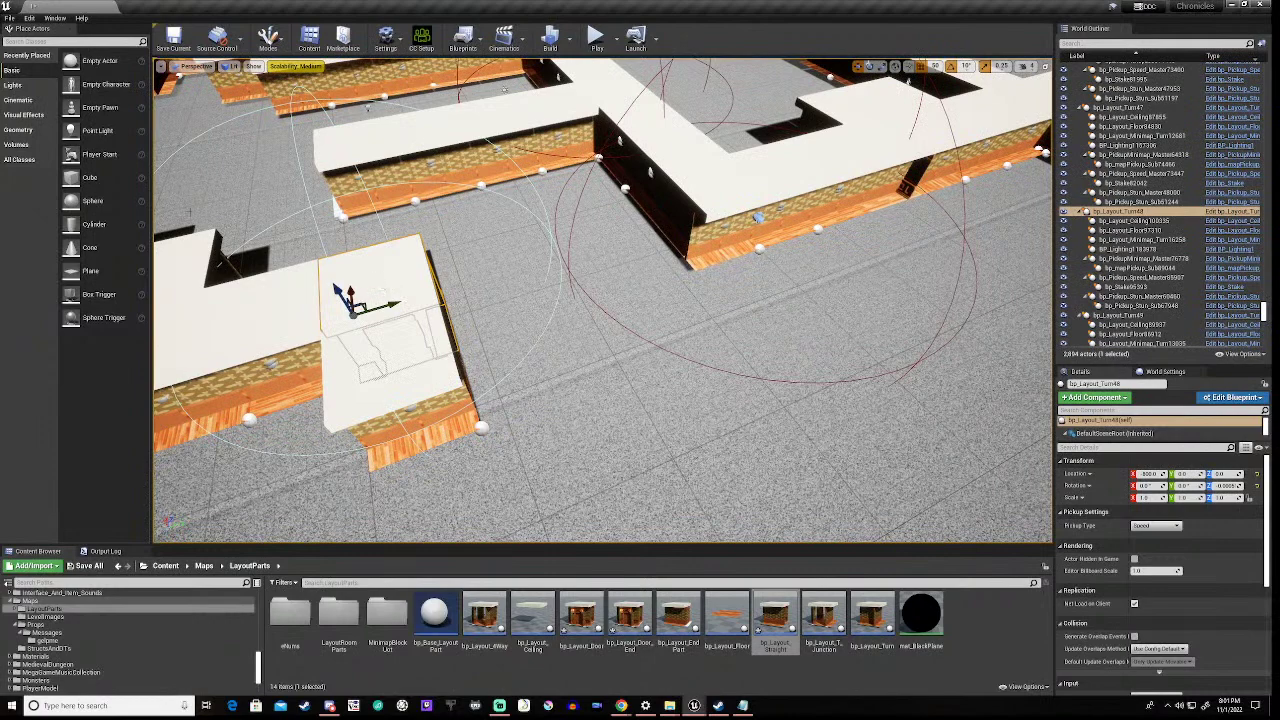
pyautogui.click(234, 313)
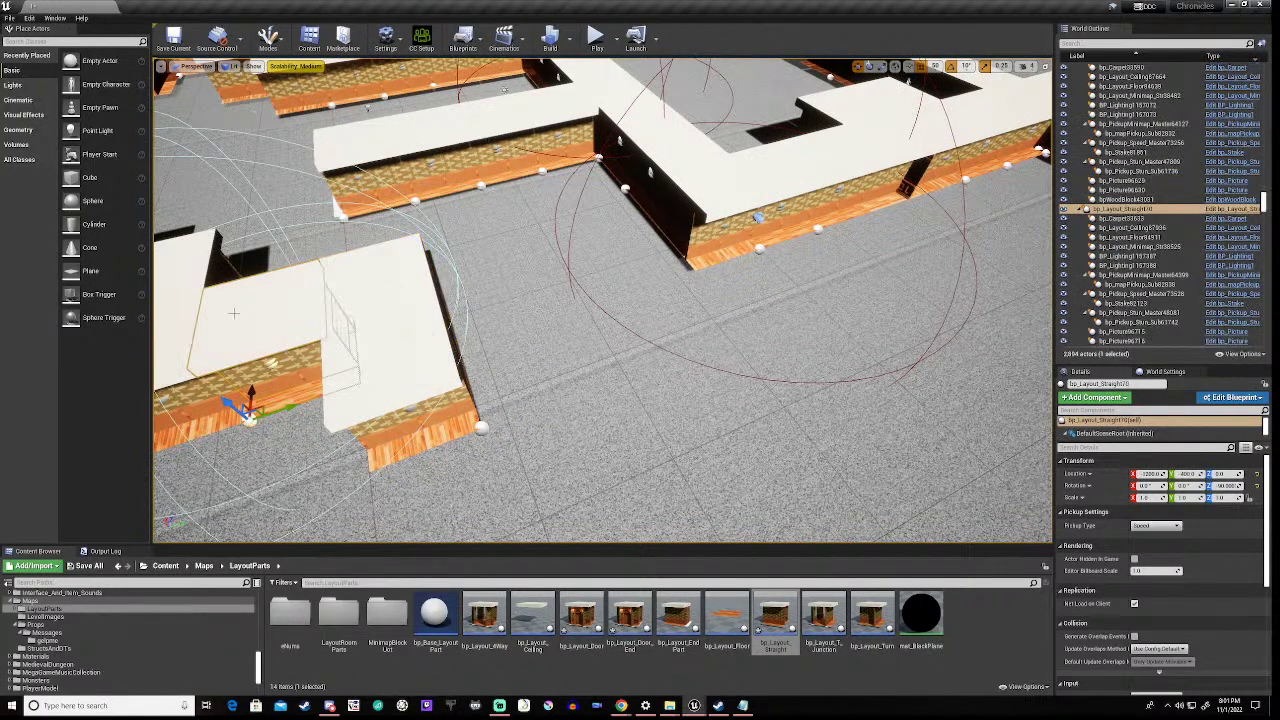
pyautogui.click(266, 300)
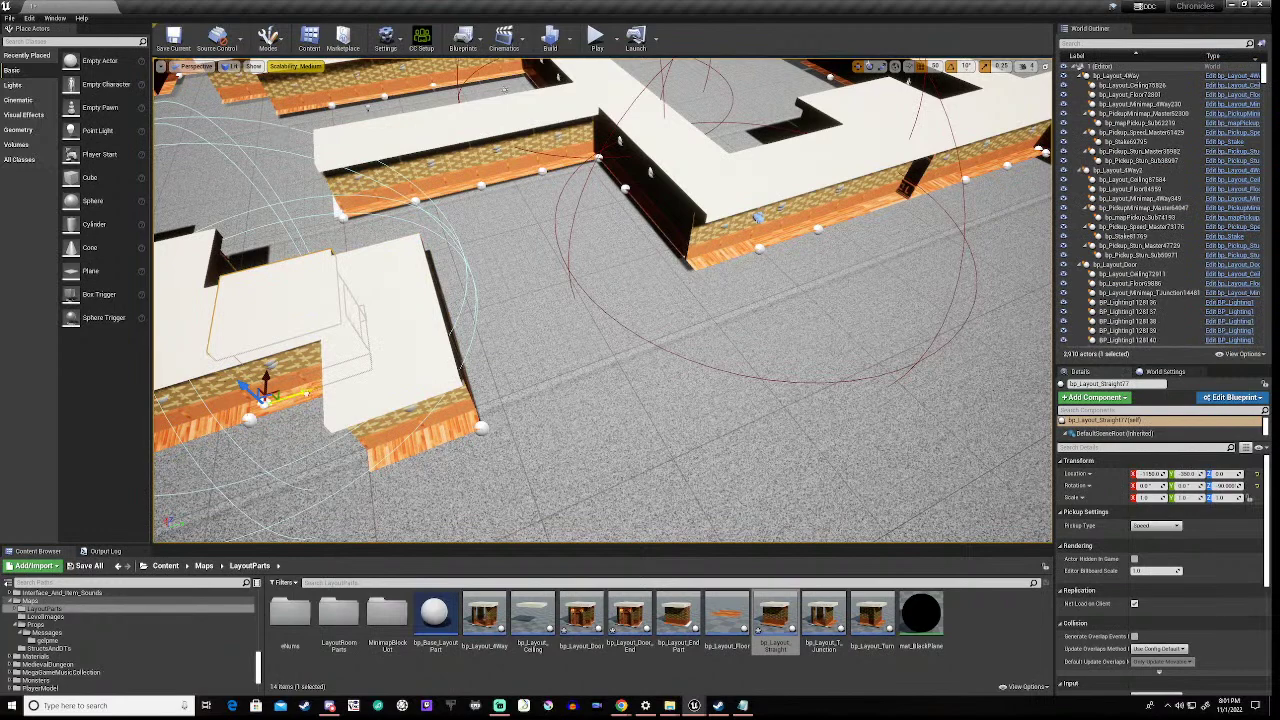
pyautogui.moveTo(262, 396); pyautogui.dragTo(452, 334)
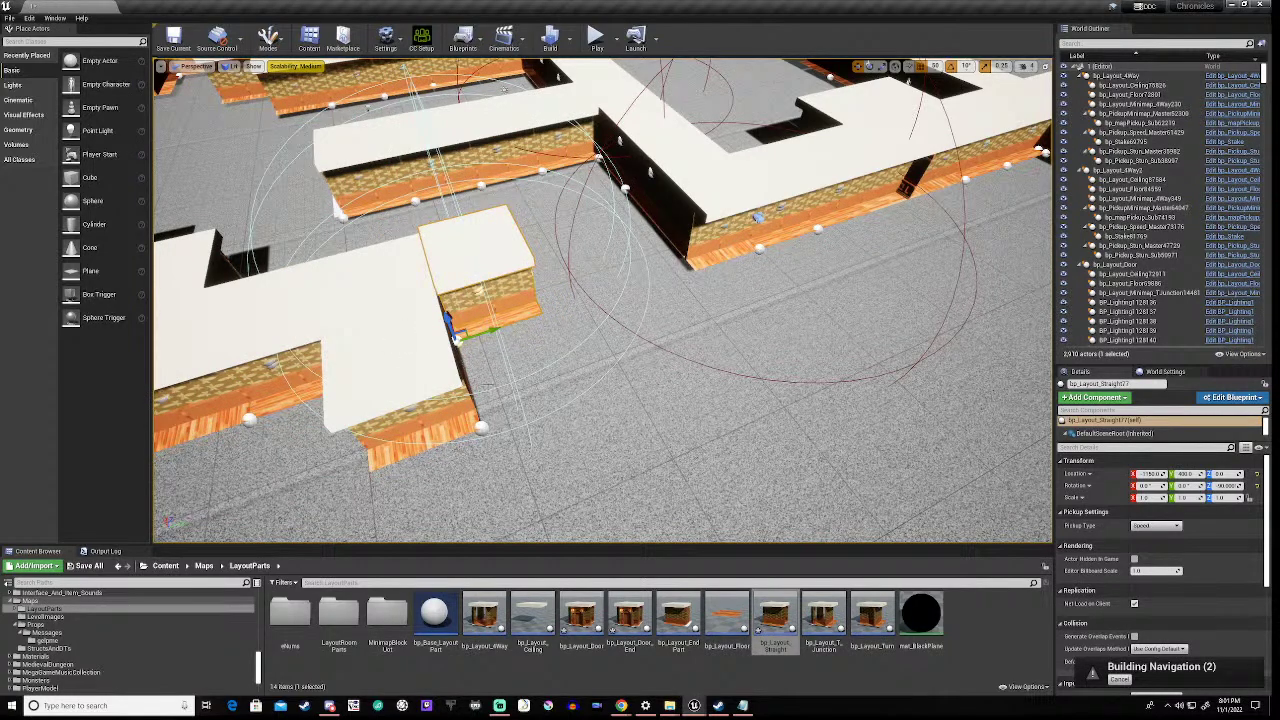
pyautogui.moveTo(452, 334); pyautogui.dragTo(285, 334, button='right')
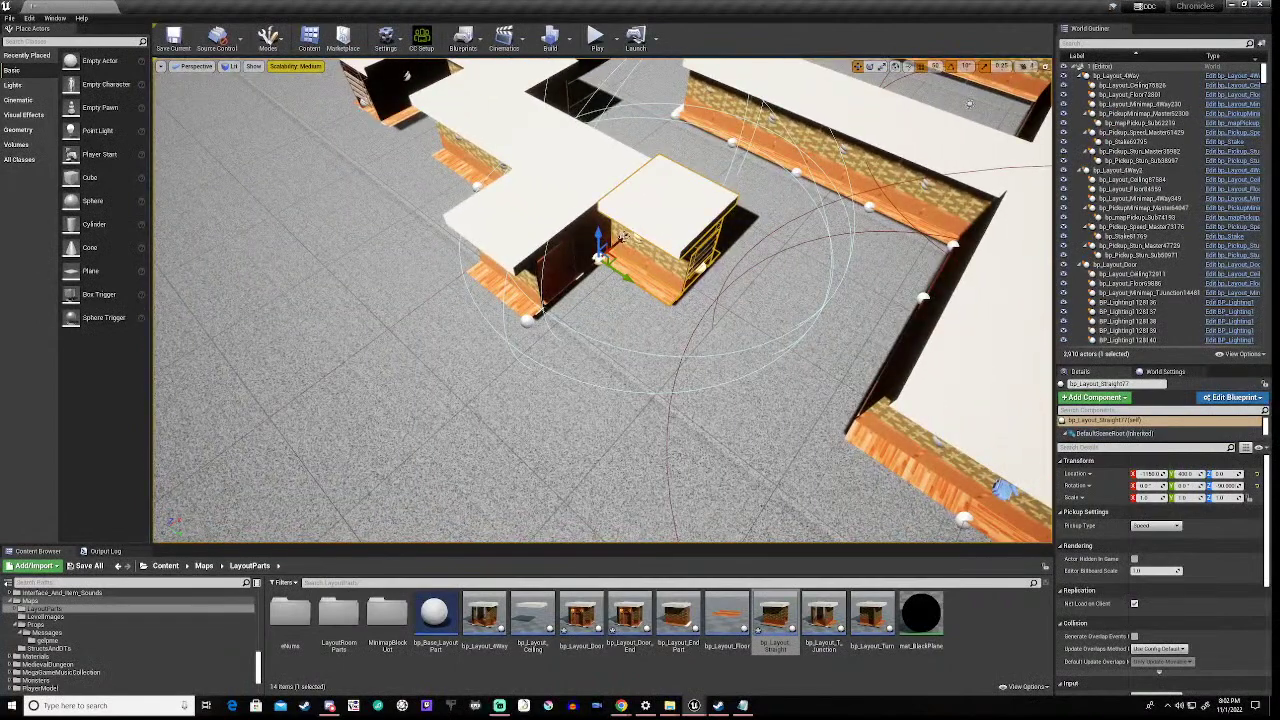
pyautogui.moveTo(622, 238); pyautogui.dragTo(548, 296)
pyautogui.moveTo(548, 296); pyautogui.dragTo(576, 282, button='right')
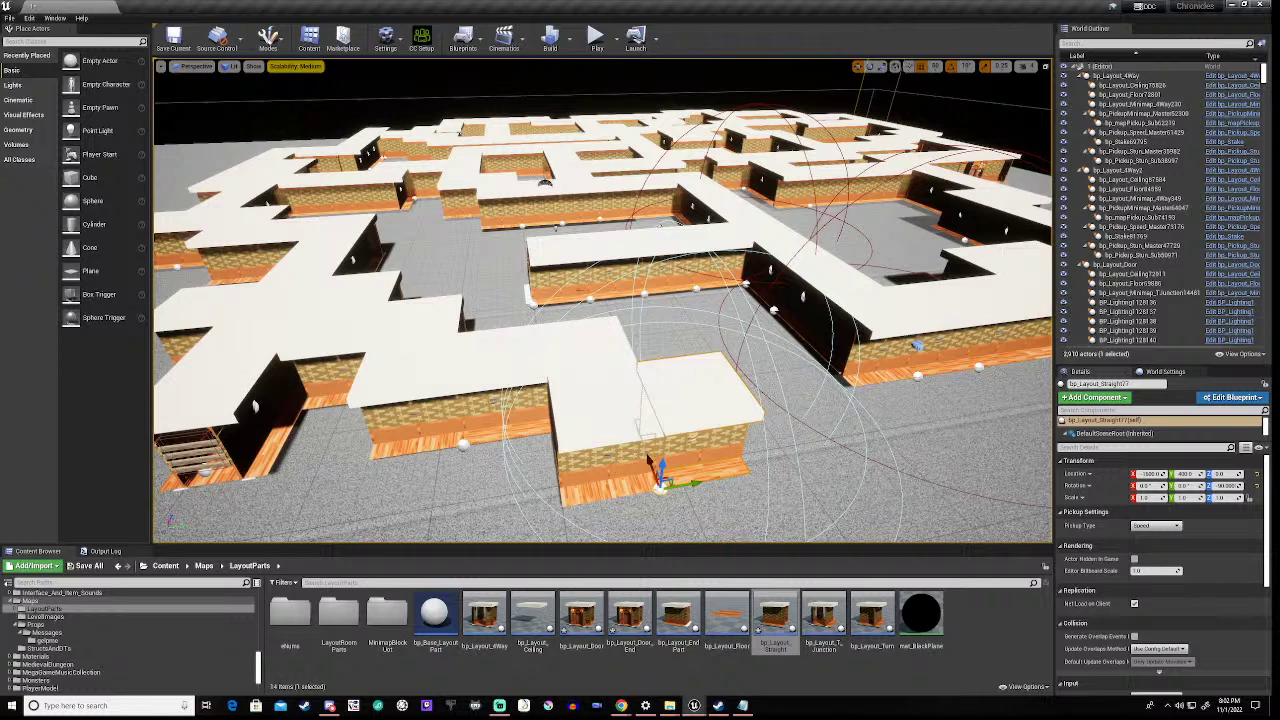
# - Duplicate the two newly placed corner pieces together and align the pair with the far end of the new straight hallway, one piece further outward
pyautogui.click(586, 363)
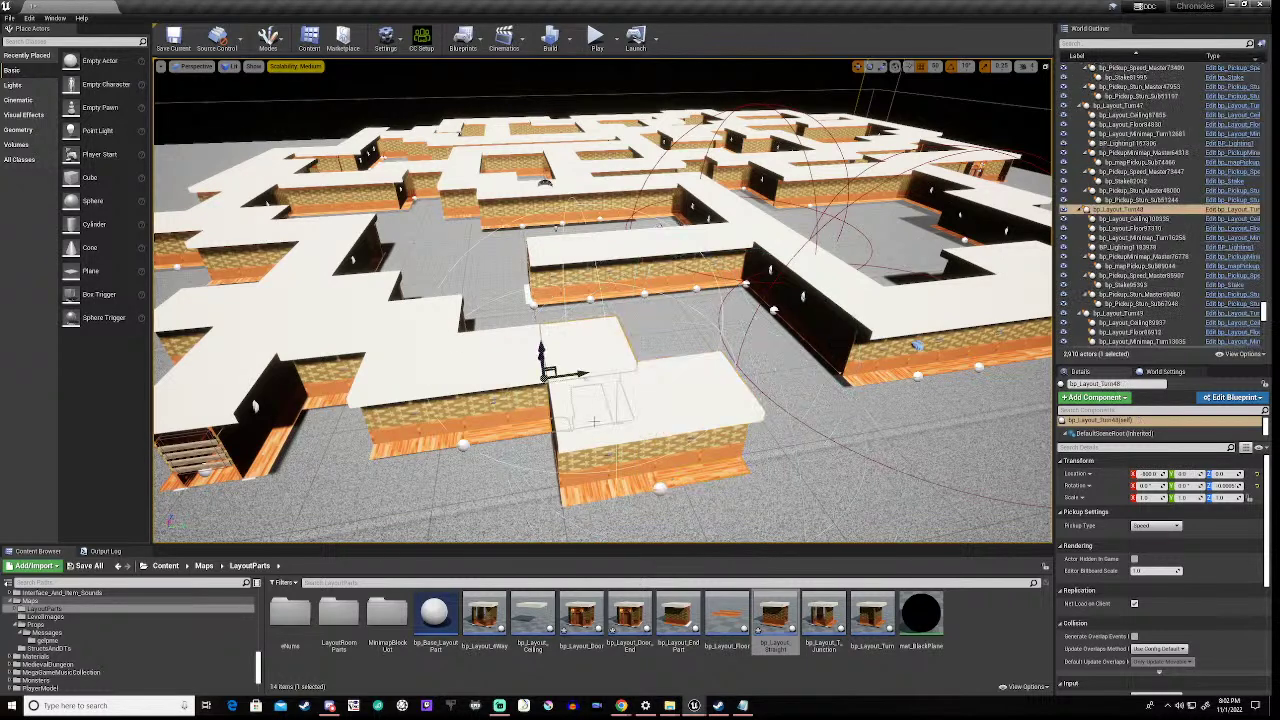
pyautogui.keyDown('ctrl'); pyautogui.click(594, 422); pyautogui.keyUp('ctrl')
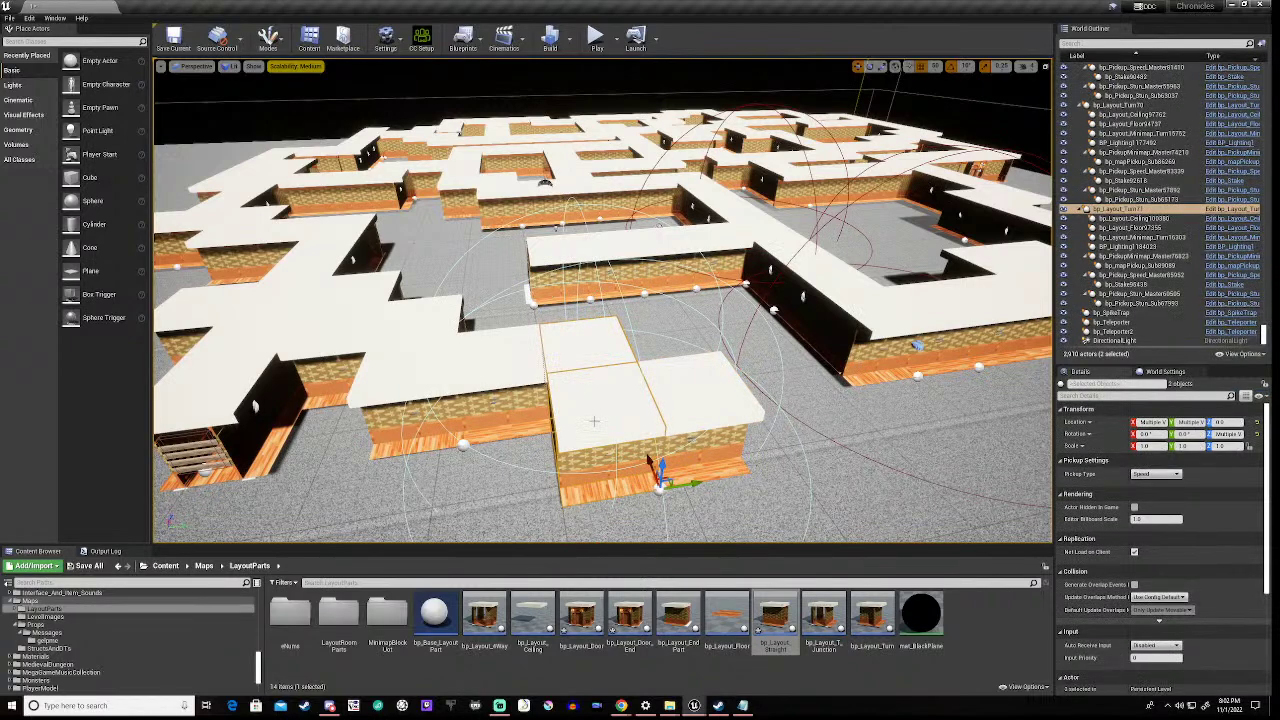
pyautogui.hotkey('ctrl', 'w')
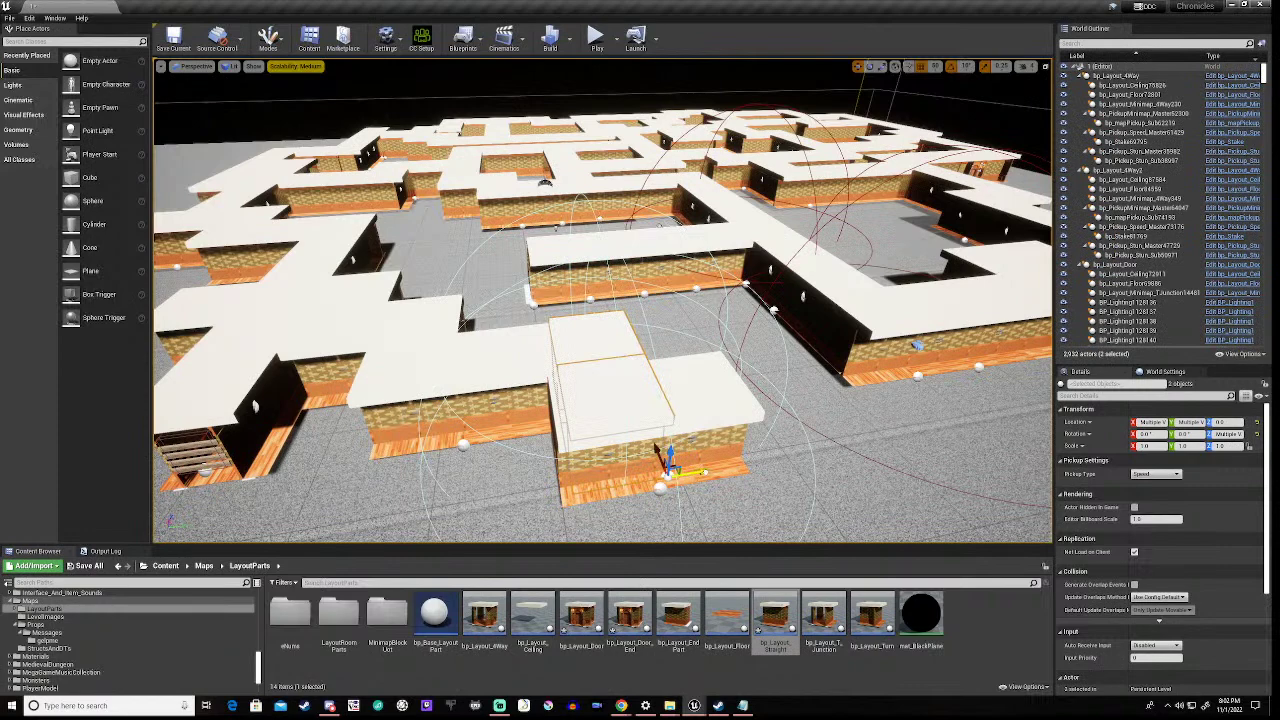
pyautogui.moveTo(657, 450); pyautogui.dragTo(817, 426)
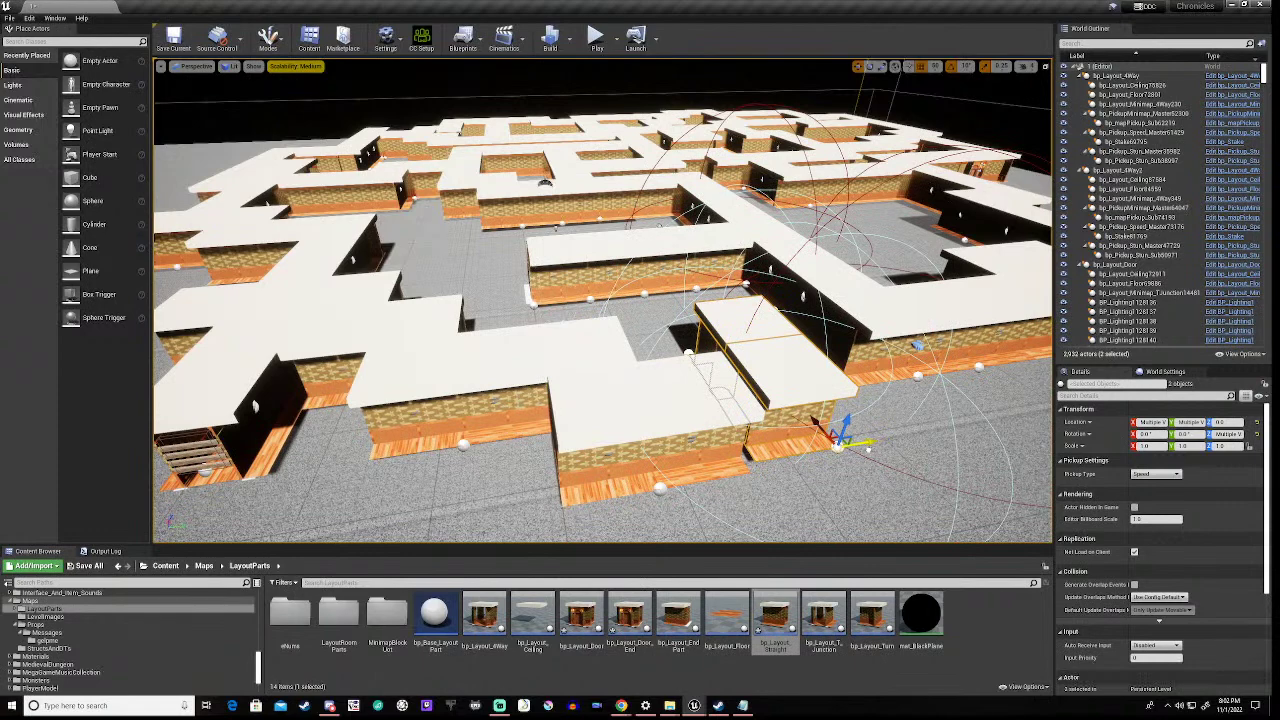
pyautogui.moveTo(817, 426); pyautogui.dragTo(806, 424)
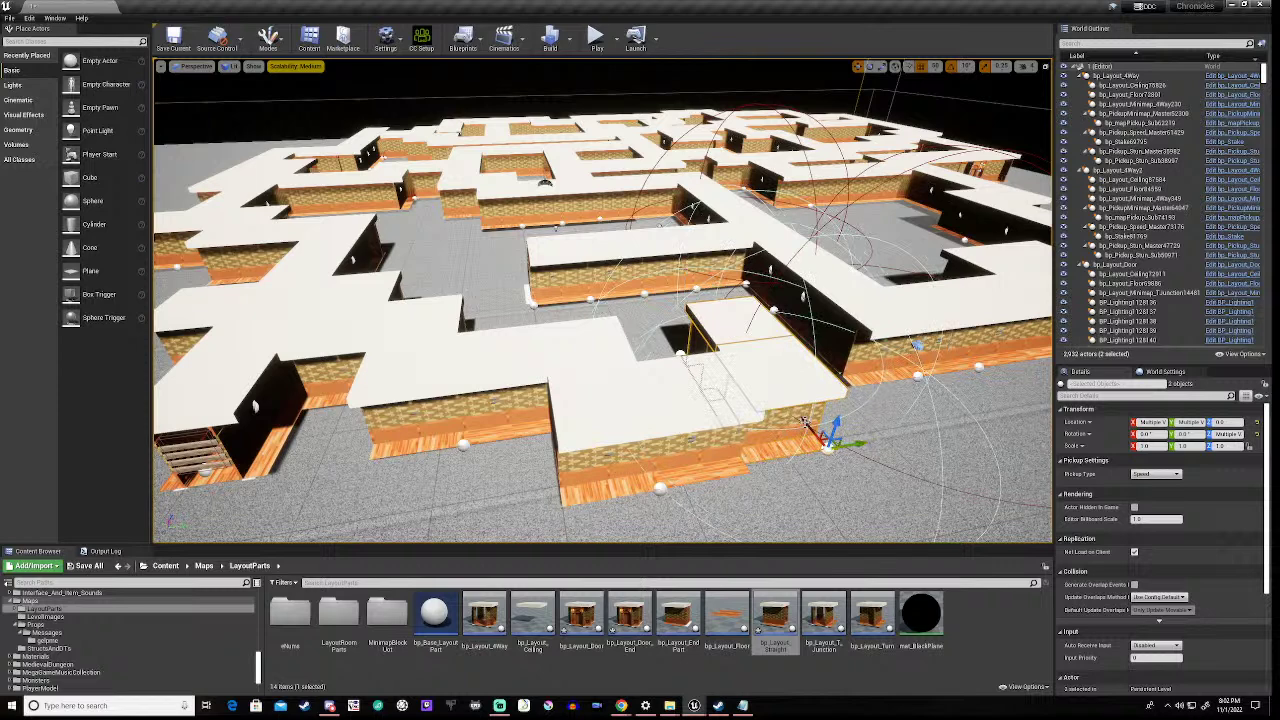
pyautogui.moveTo(806, 422); pyautogui.dragTo(848, 516)
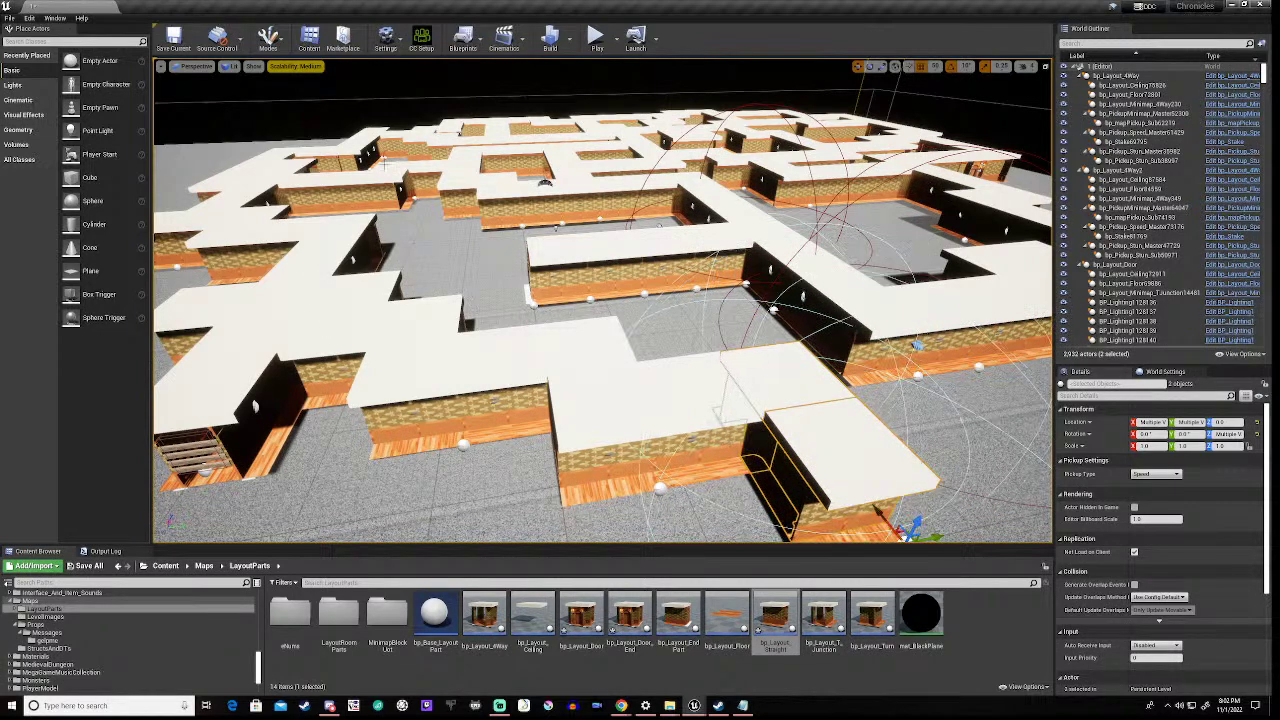
pyautogui.moveTo(848, 516); pyautogui.dragTo(978, 520, button='right')
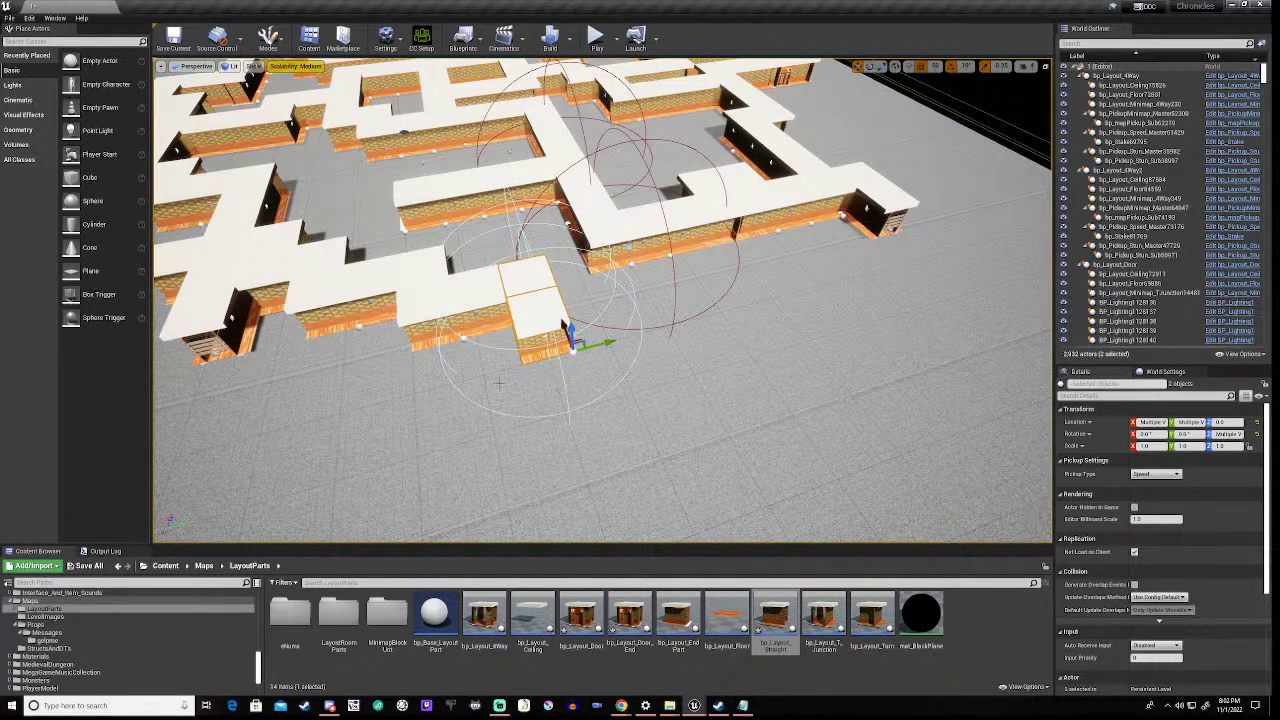
# - Duplicate the newest straight hallway together with its two corner pieces and align the group with the outer corner, one stair step further outward
pyautogui.click(488, 297)
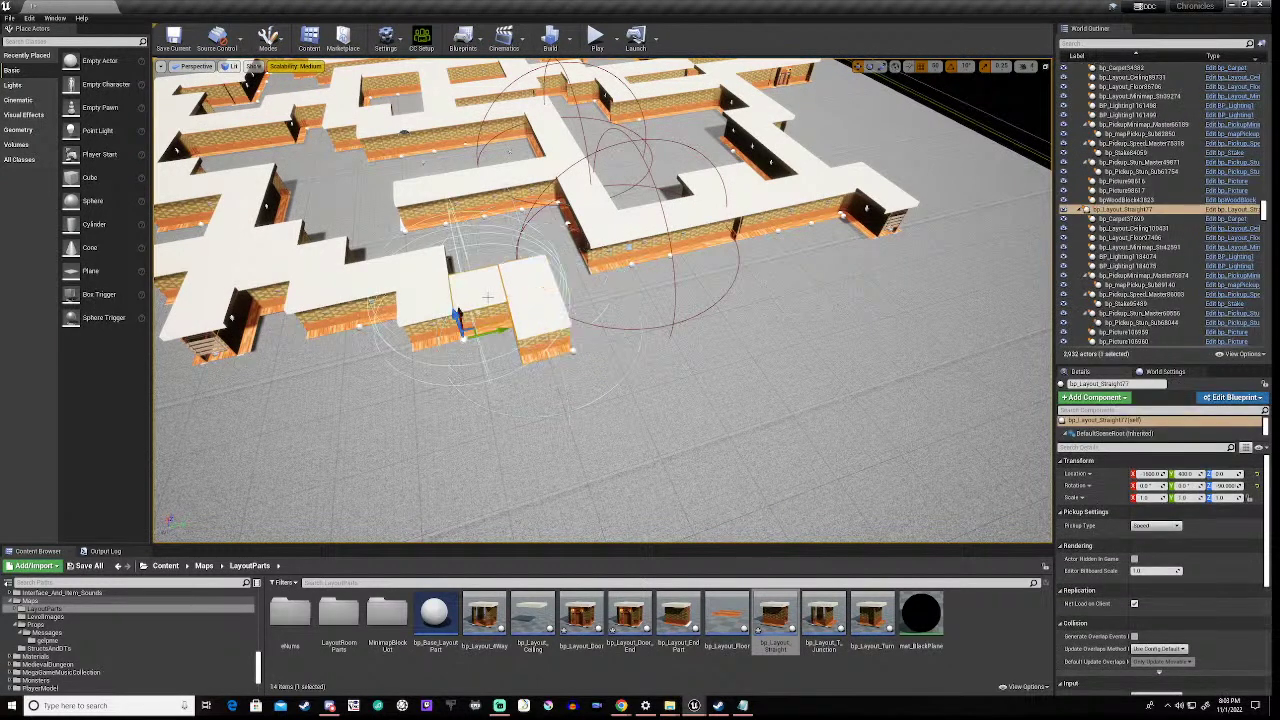
pyautogui.keyDown('ctrl'); pyautogui.click(528, 337); pyautogui.keyUp('ctrl')
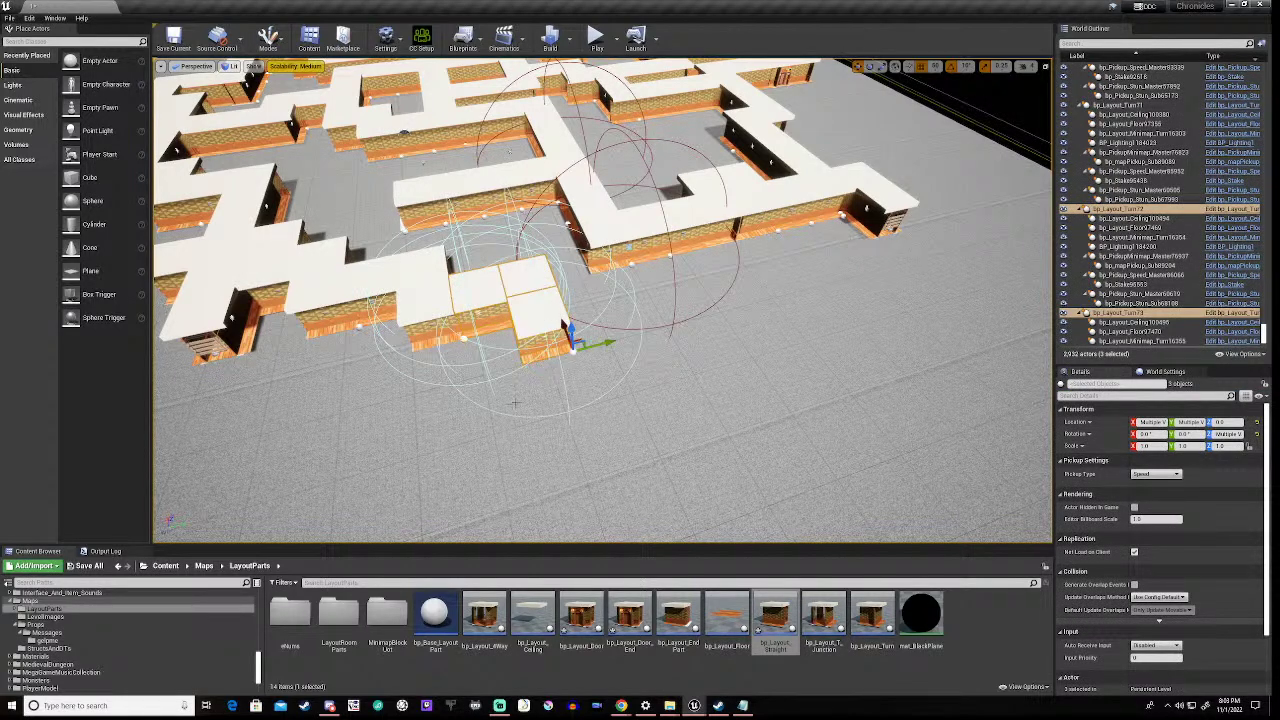
pyautogui.hotkey('ctrl', 'w')
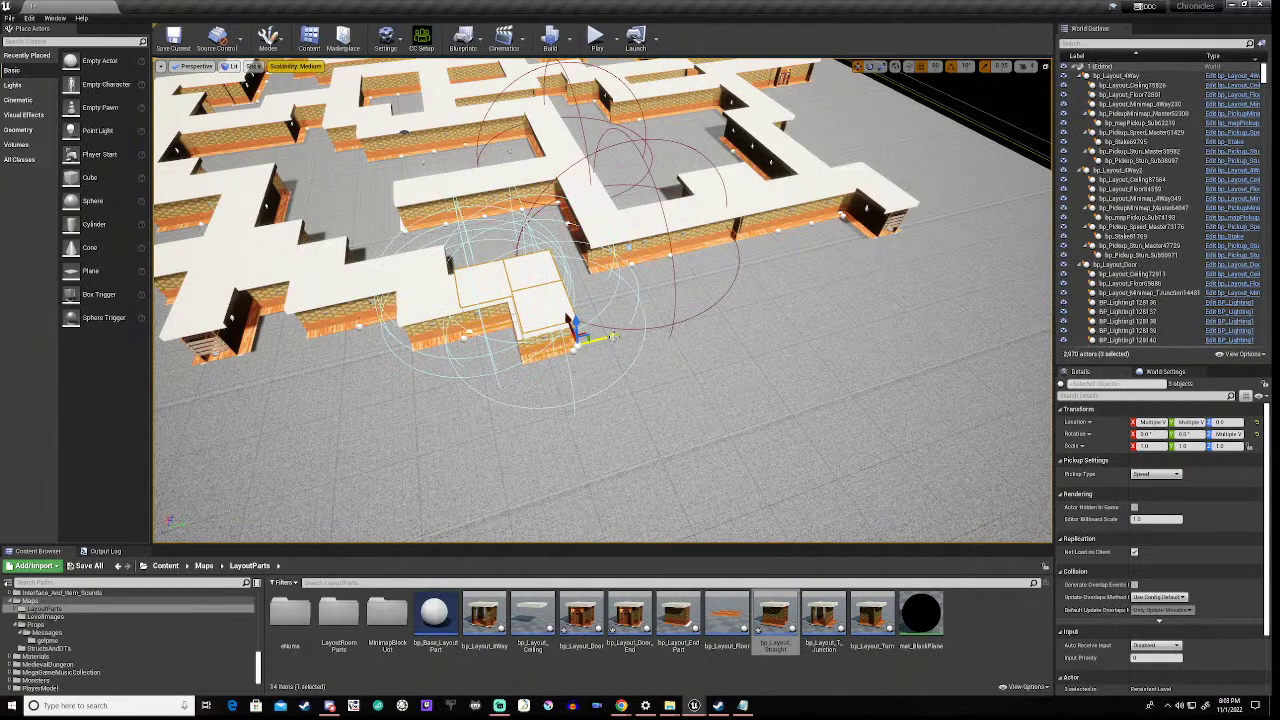
pyautogui.moveTo(613, 337); pyautogui.dragTo(709, 329)
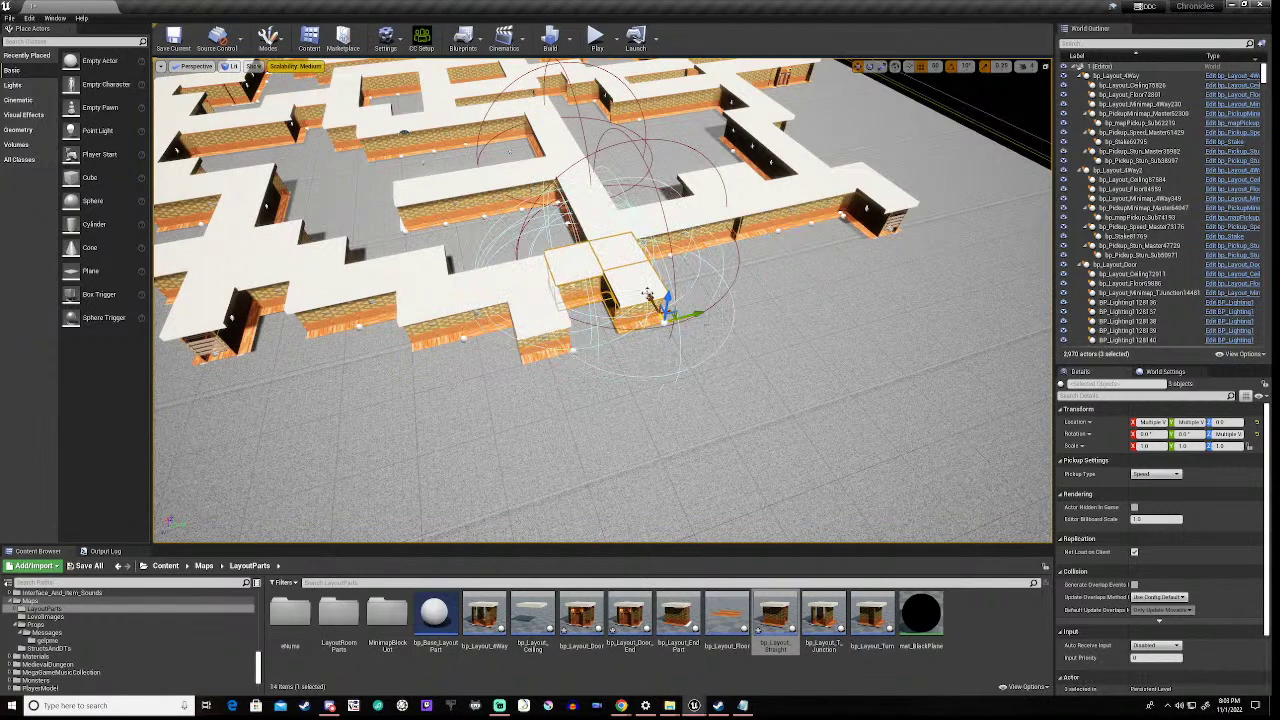
pyautogui.moveTo(648, 298); pyautogui.dragTo(671, 335)
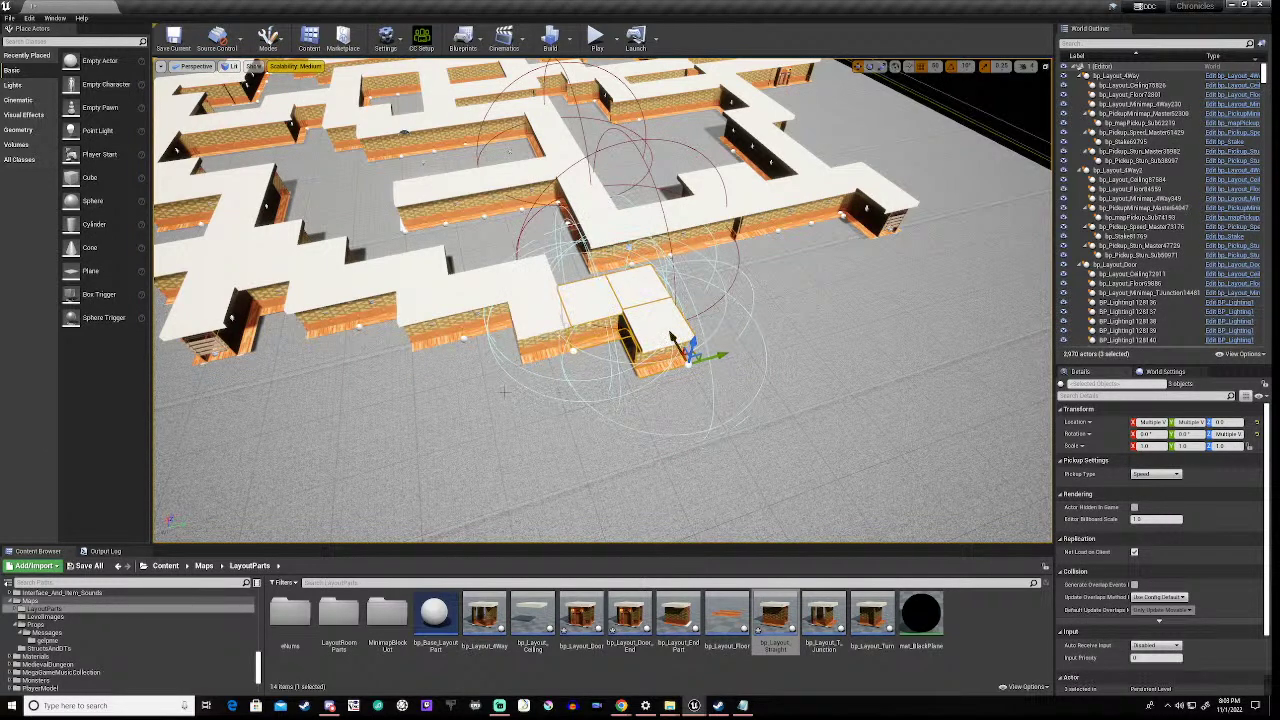
# - Duplicate the new straight hallway piece and place the copy at X -2400, Y 2000, extending the path from the outermost corner
pyautogui.moveTo(505, 391); pyautogui.dragTo(550, 392, button='right')
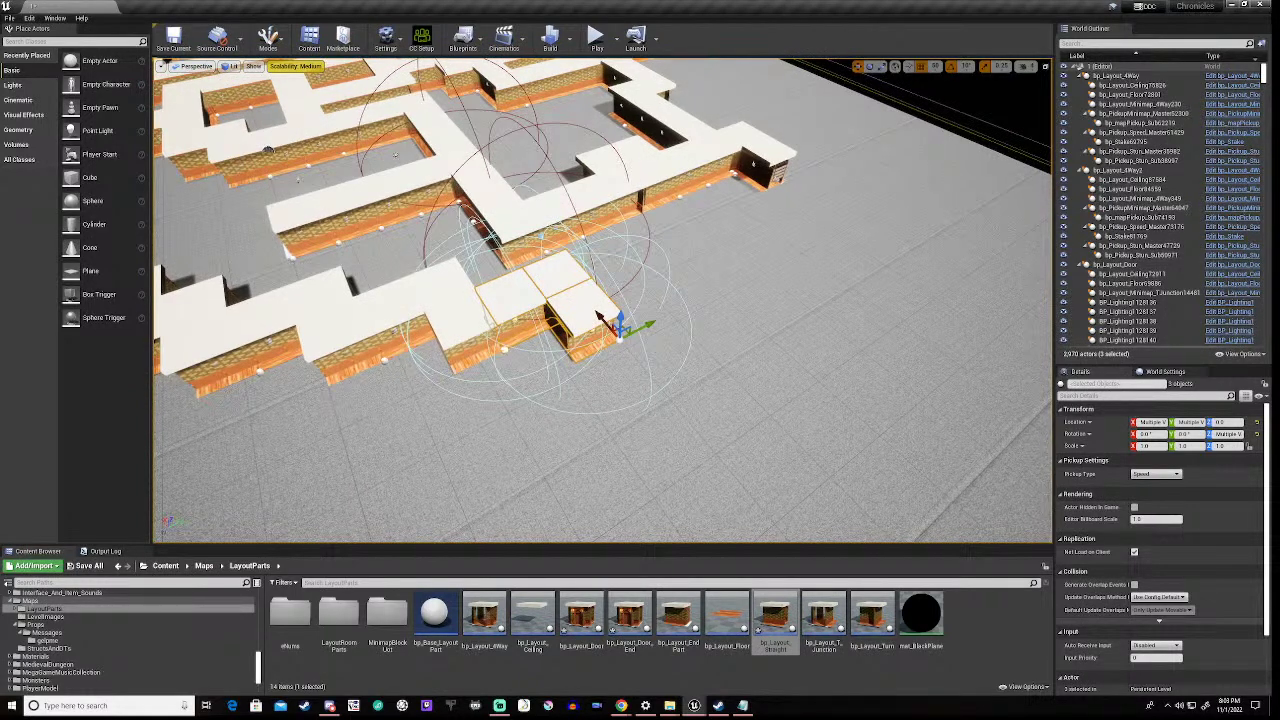
pyautogui.press('d')
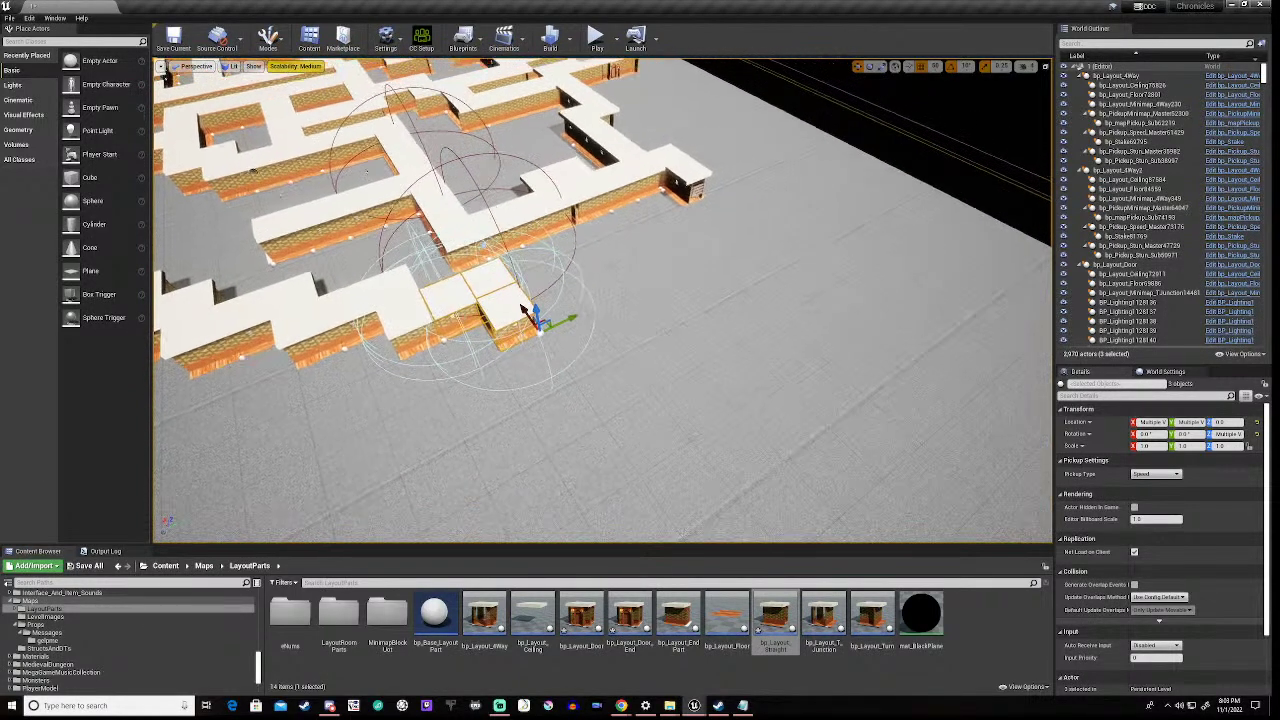
pyautogui.moveTo(603, 300); pyautogui.dragTo(432, 307, button='right')
pyautogui.press('w')
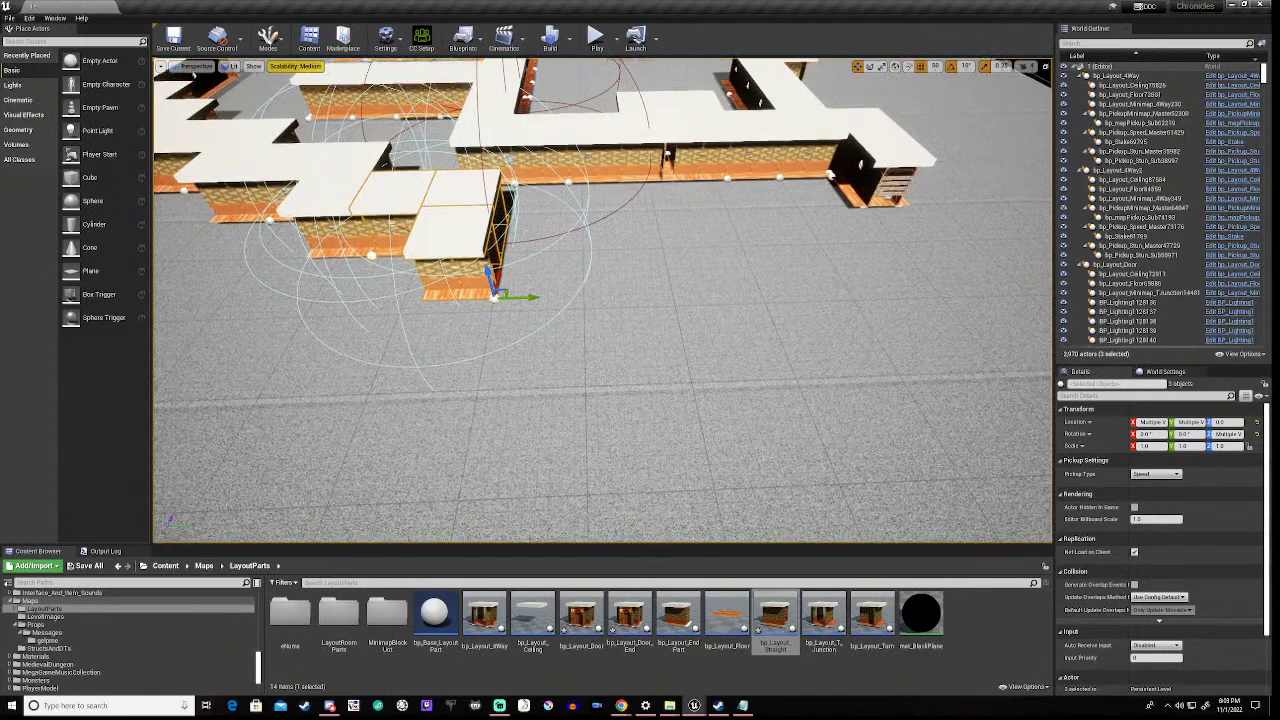
pyautogui.click(399, 204)
pyautogui.hotkey('ctrl', 'w')
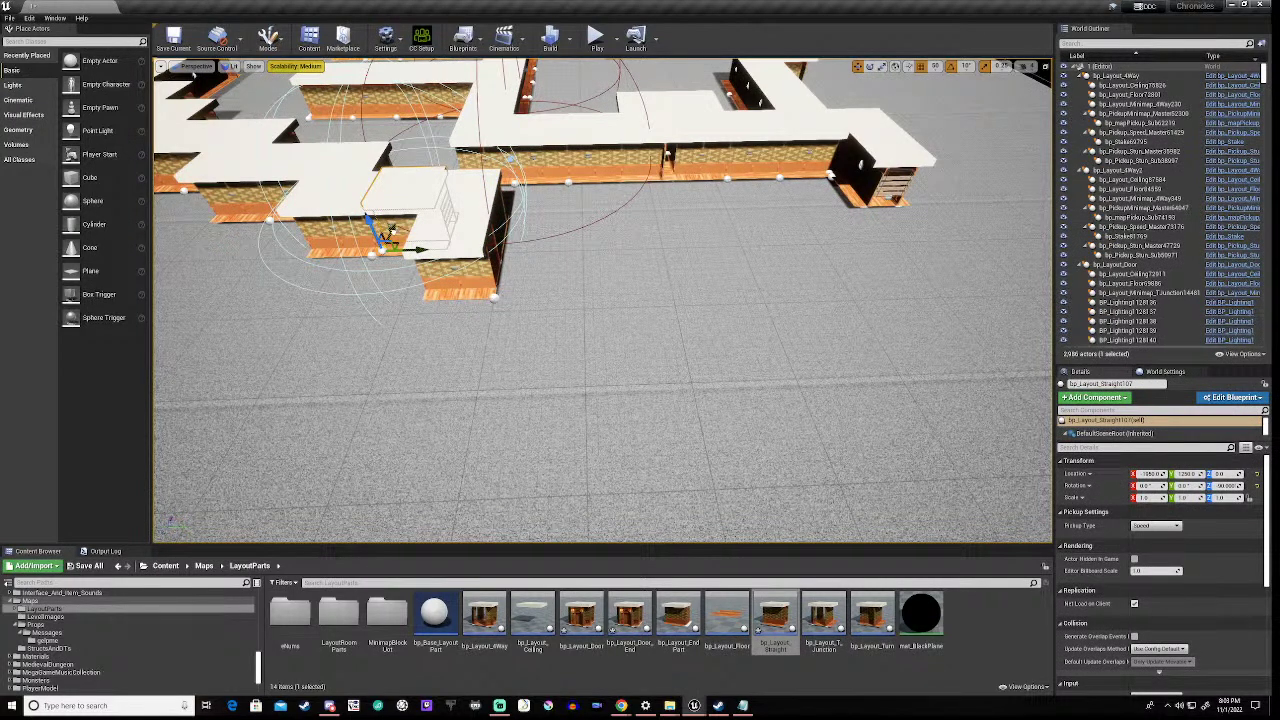
pyautogui.moveTo(390, 232); pyautogui.dragTo(368, 279)
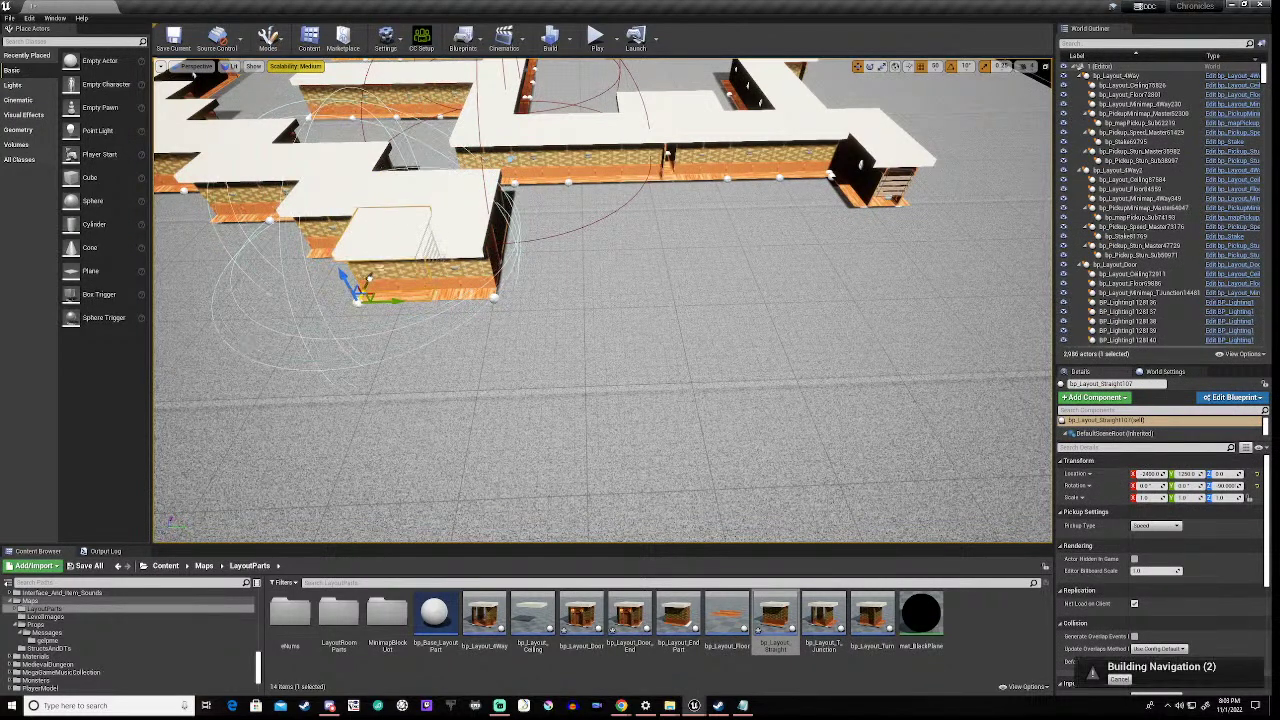
pyautogui.moveTo(395, 300); pyautogui.dragTo(537, 300)
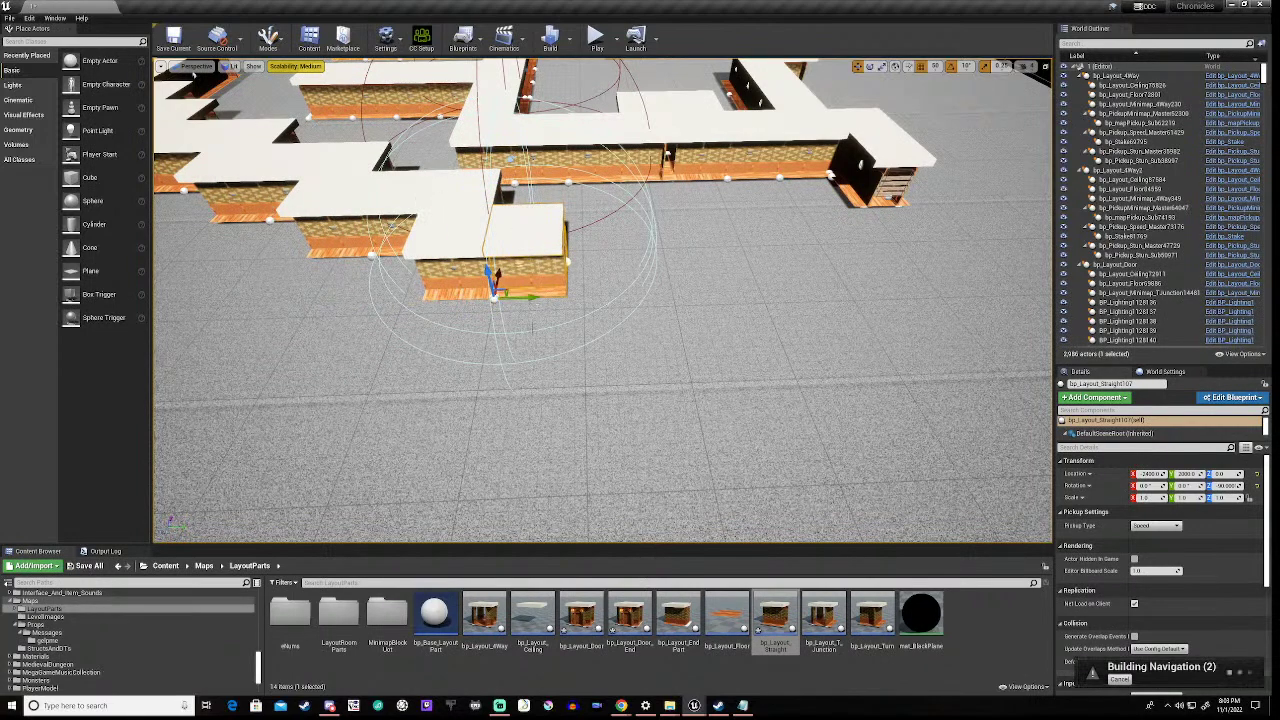
# - Duplicate the bp_Layout_Turn74 corner and place the copy at X -2000, Y 2400, against the end of the new straight hallway
pyautogui.press('d')
pyautogui.moveTo(537, 300); pyautogui.dragTo(424, 312, button='right')
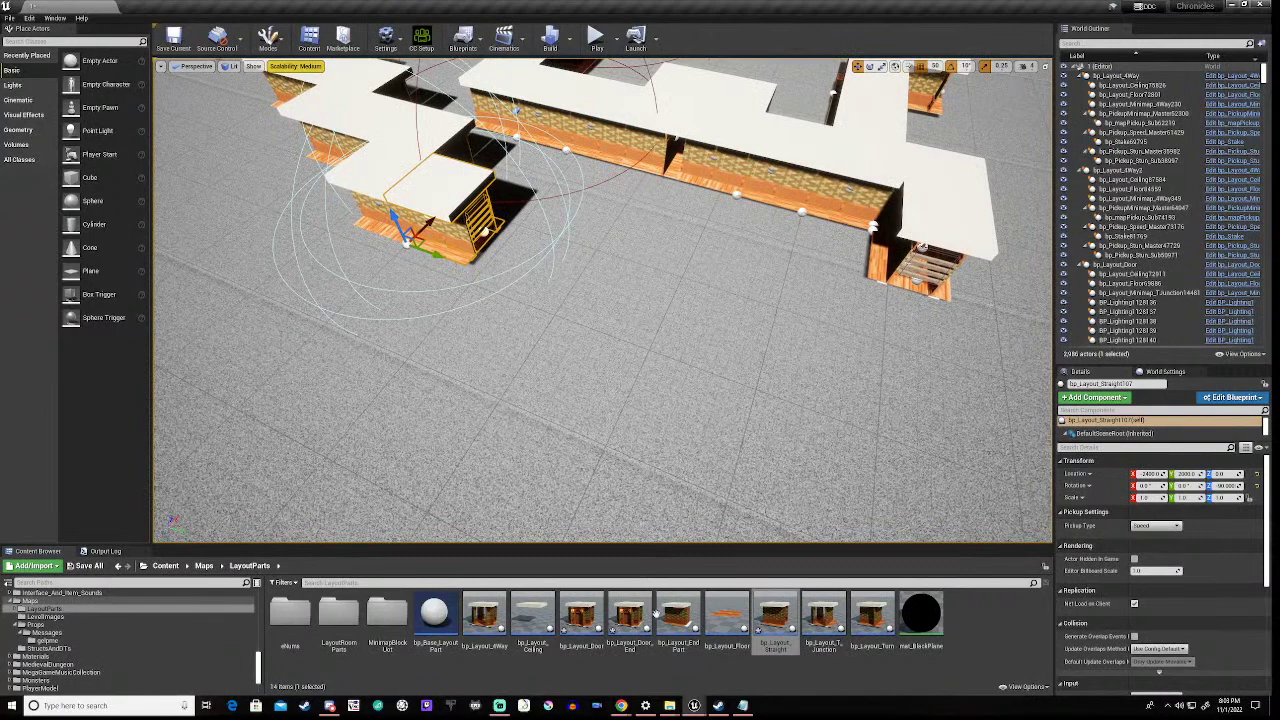
pyautogui.click(438, 135)
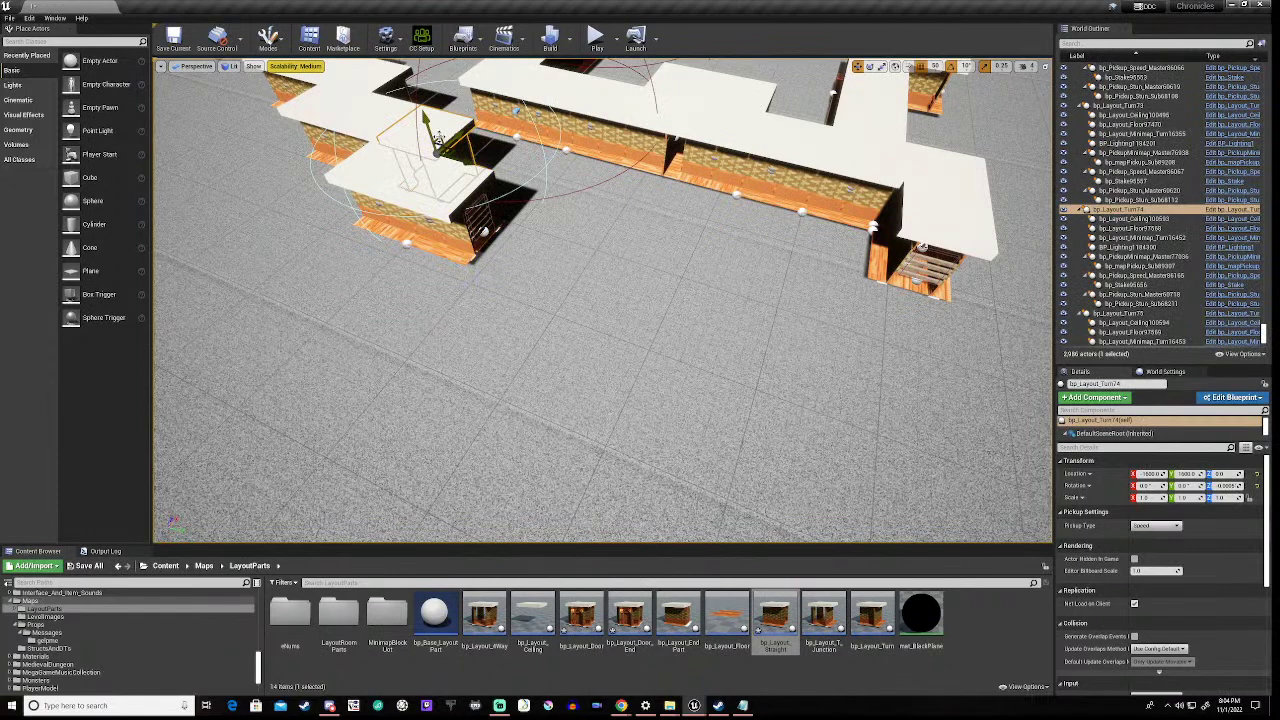
pyautogui.hotkey('ctrl', 'w')
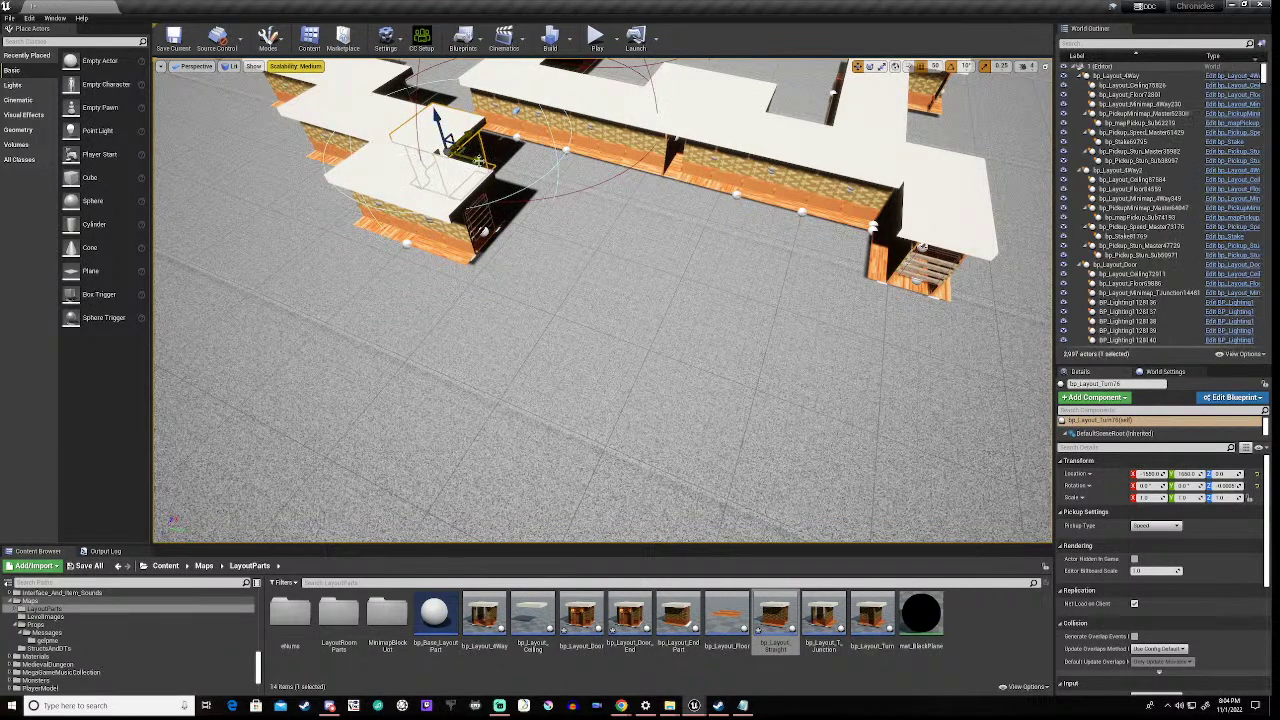
pyautogui.moveTo(474, 159); pyautogui.dragTo(570, 186)
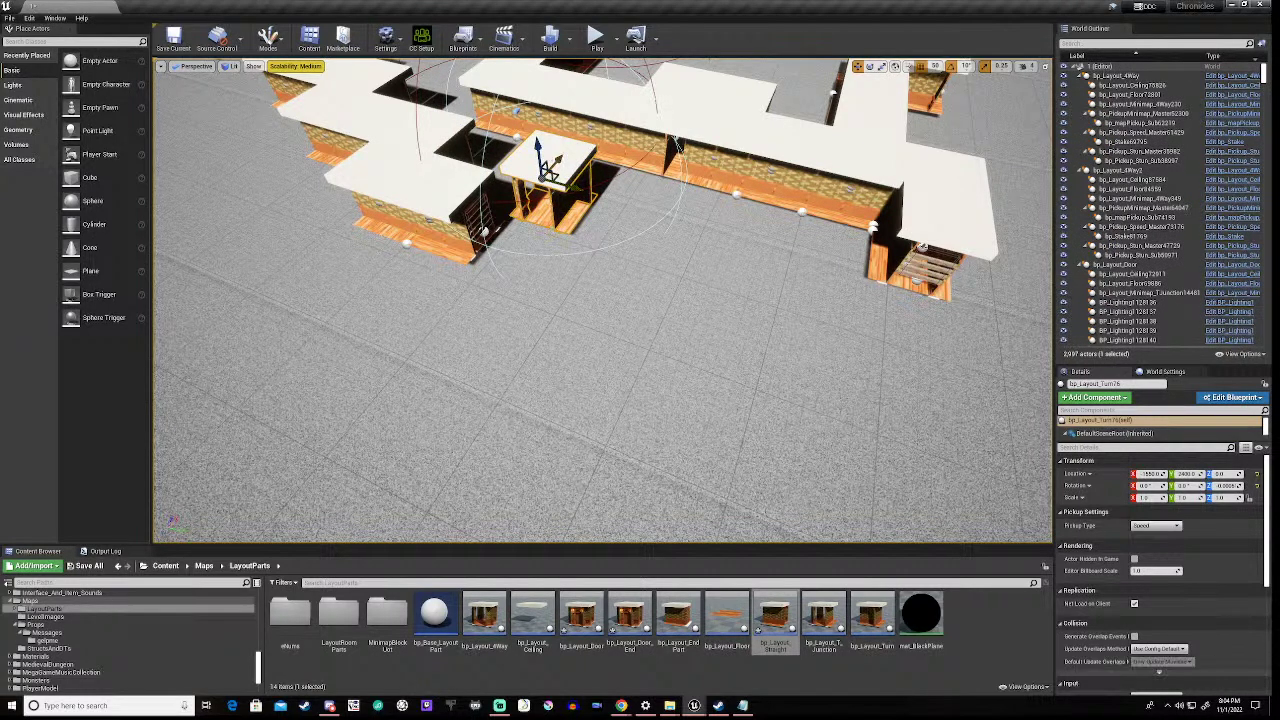
pyautogui.moveTo(555, 172); pyautogui.dragTo(524, 199)
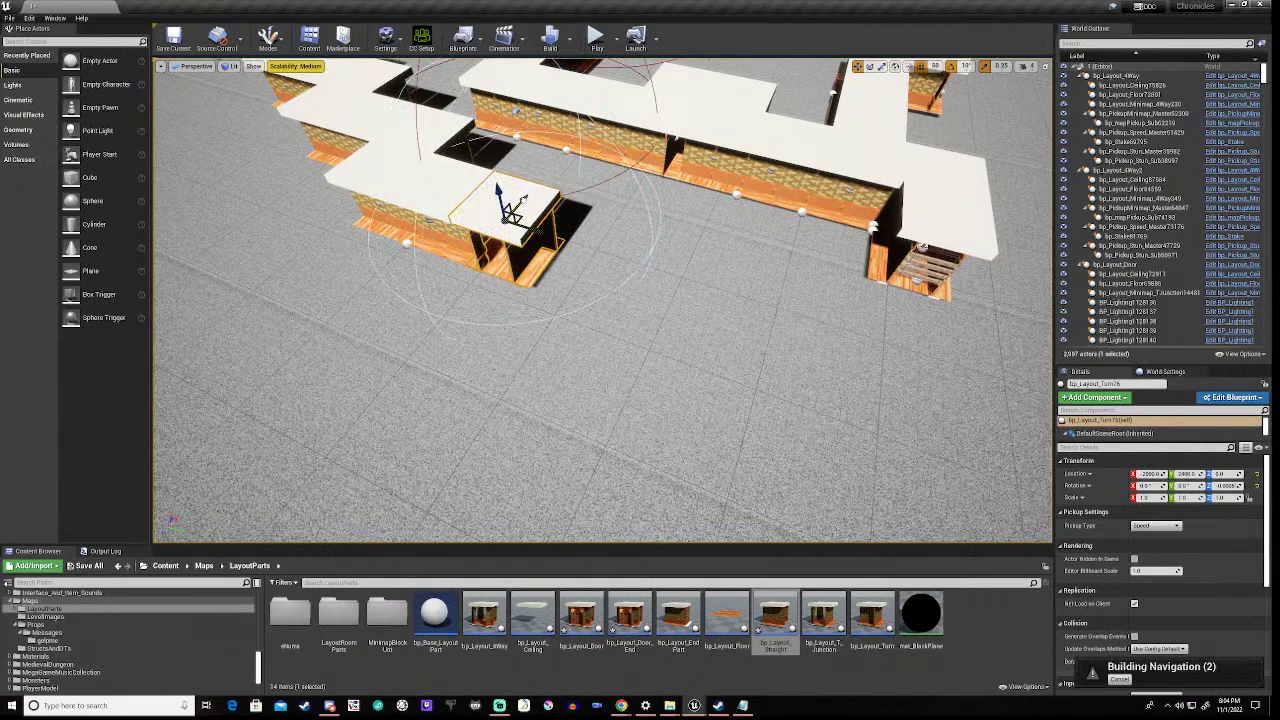
# - Duplicate an outward-running straight hallway from the existing maze and place the copy at X -2450, Y 2400, in front of the new corner's opening
pyautogui.press('a')
pyautogui.moveTo(439, 333); pyautogui.dragTo(439, 333, button='right')
pyautogui.press('s')
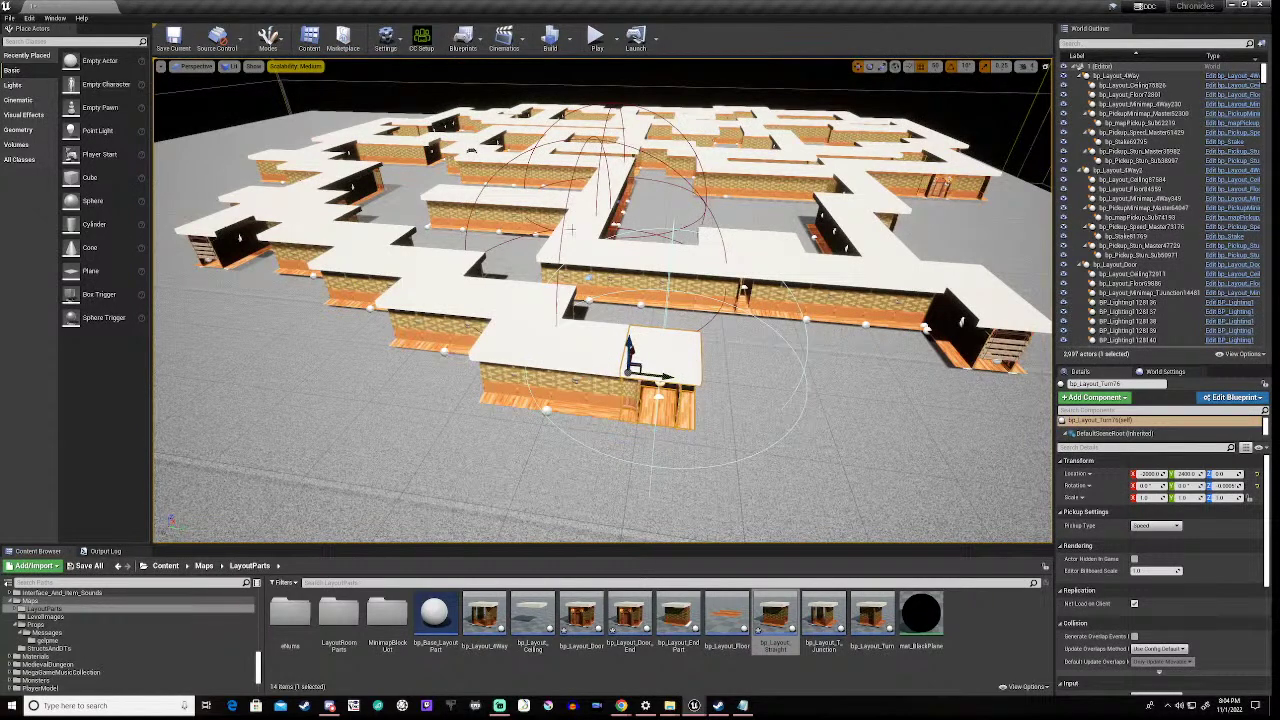
pyautogui.click(570, 229)
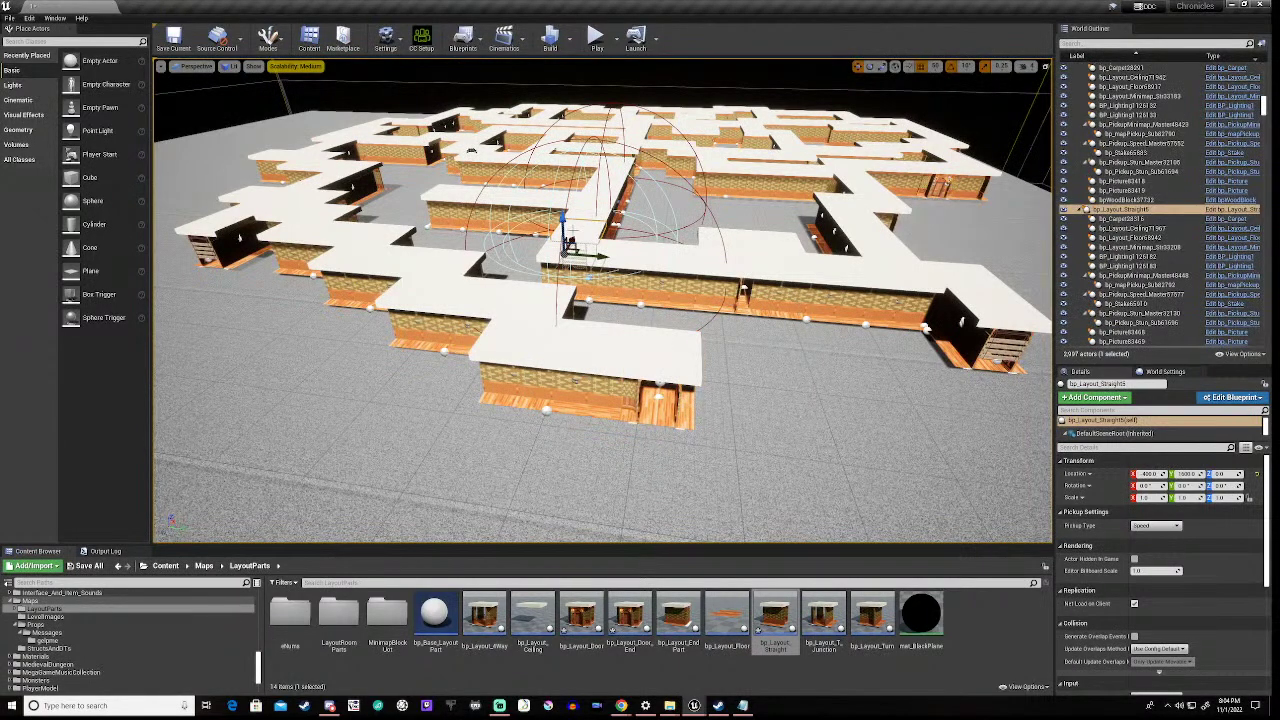
pyautogui.keyDown('alt'); pyautogui.moveTo(567, 243); pyautogui.dragTo(518, 386); pyautogui.keyUp('alt')
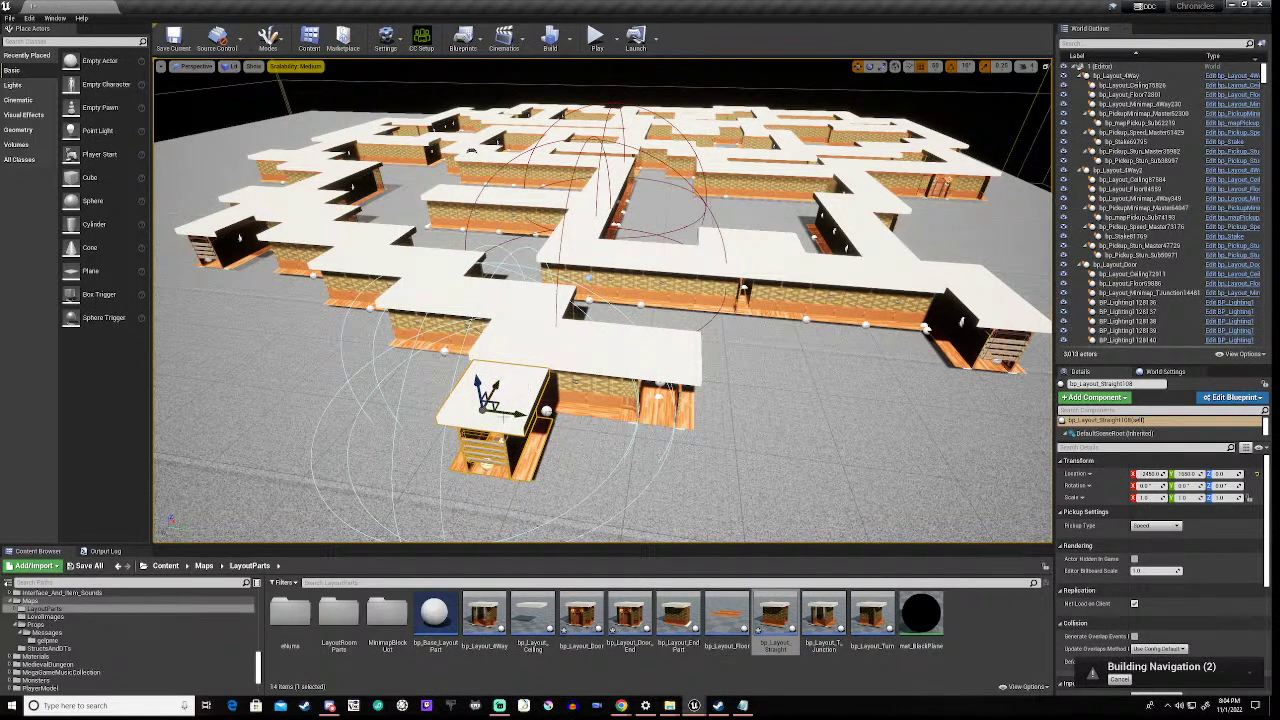
pyautogui.moveTo(518, 412); pyautogui.dragTo(643, 415)
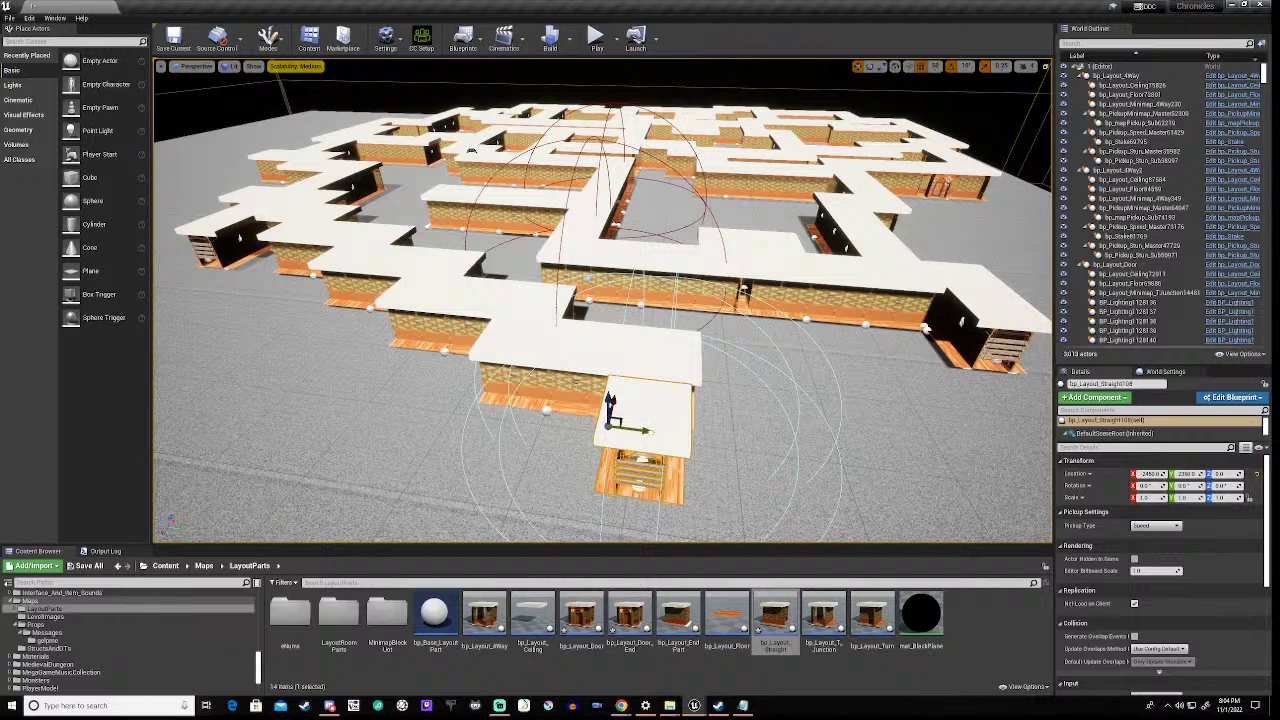
pyautogui.moveTo(610, 425); pyautogui.dragTo(620, 428)
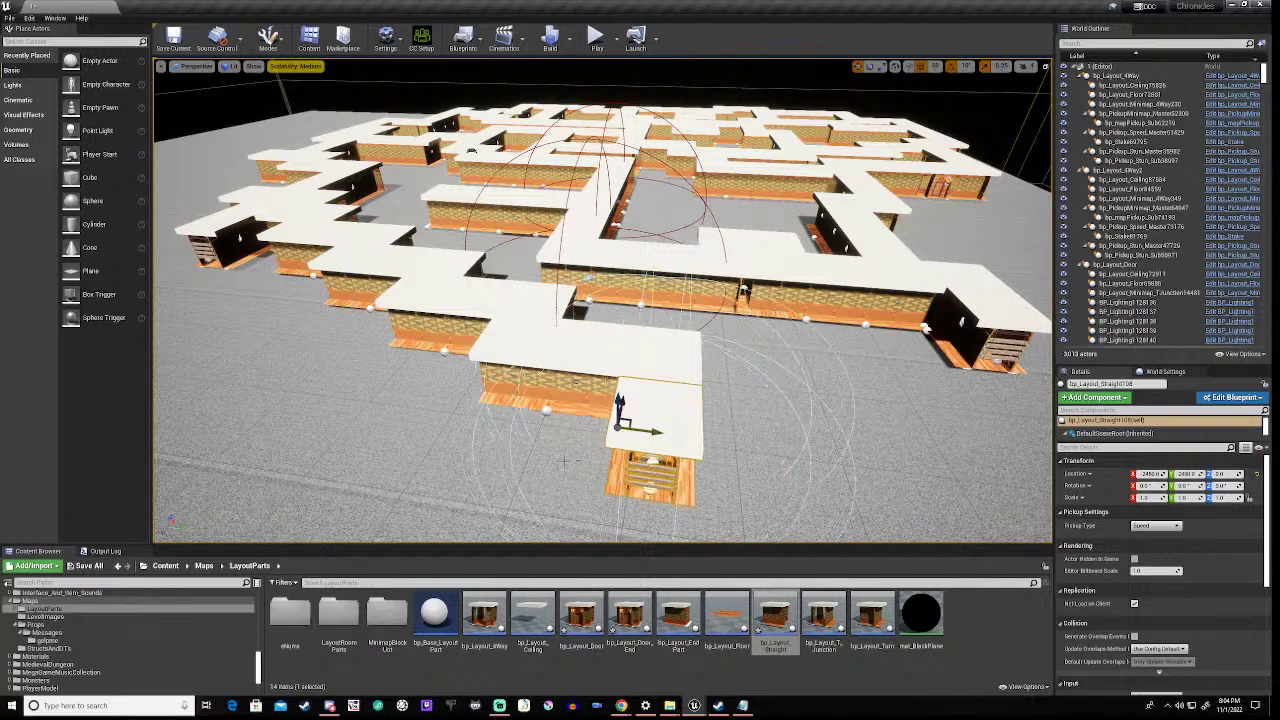
# - Add a bp_Layout_Door piece to the level just beyond the outer end of the new straight hallway
pyautogui.scroll(5, 625, 432)
pyautogui.moveTo(625, 432); pyautogui.dragTo(716, 436, button='right')
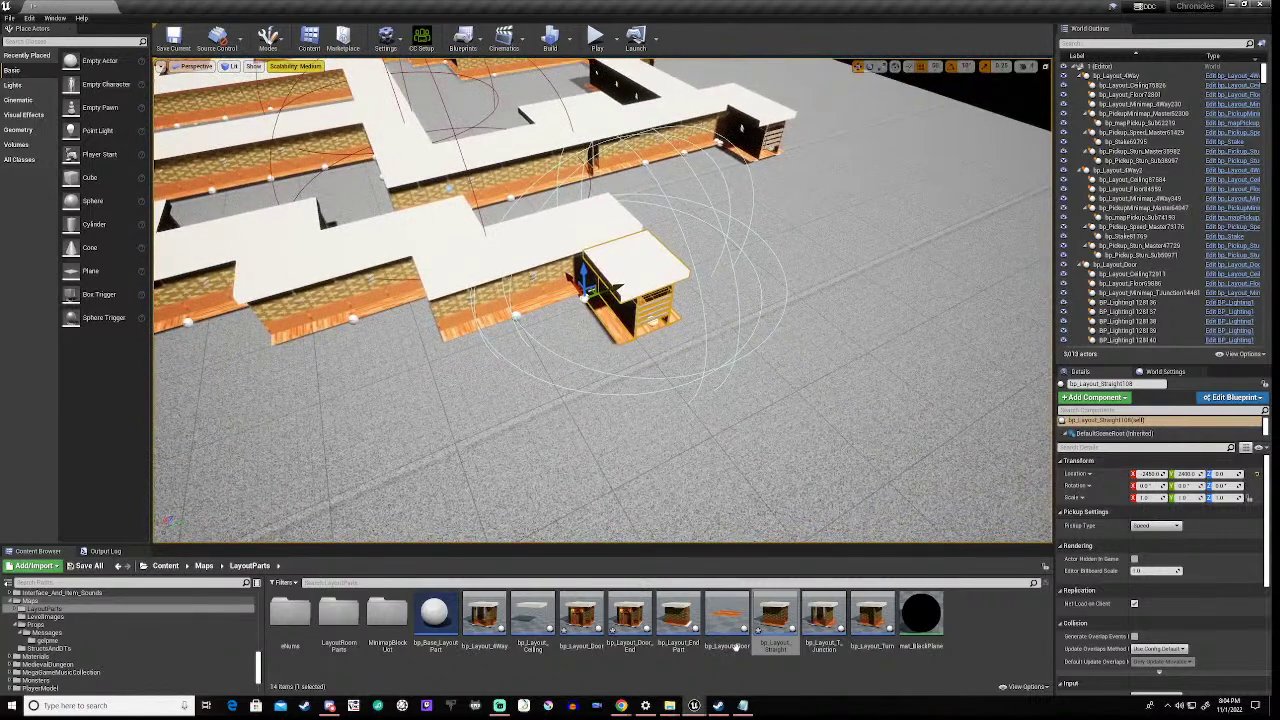
pyautogui.click(582, 618)
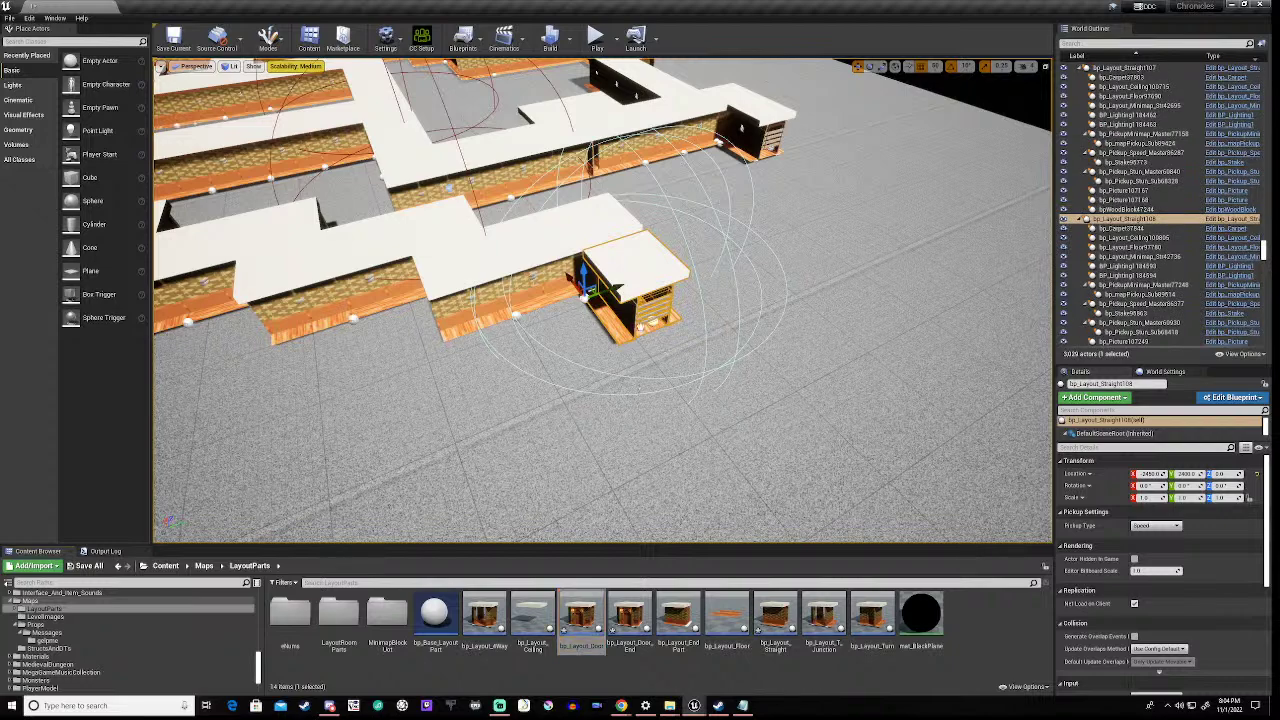
pyautogui.moveTo(582, 618); pyautogui.dragTo(640, 329)
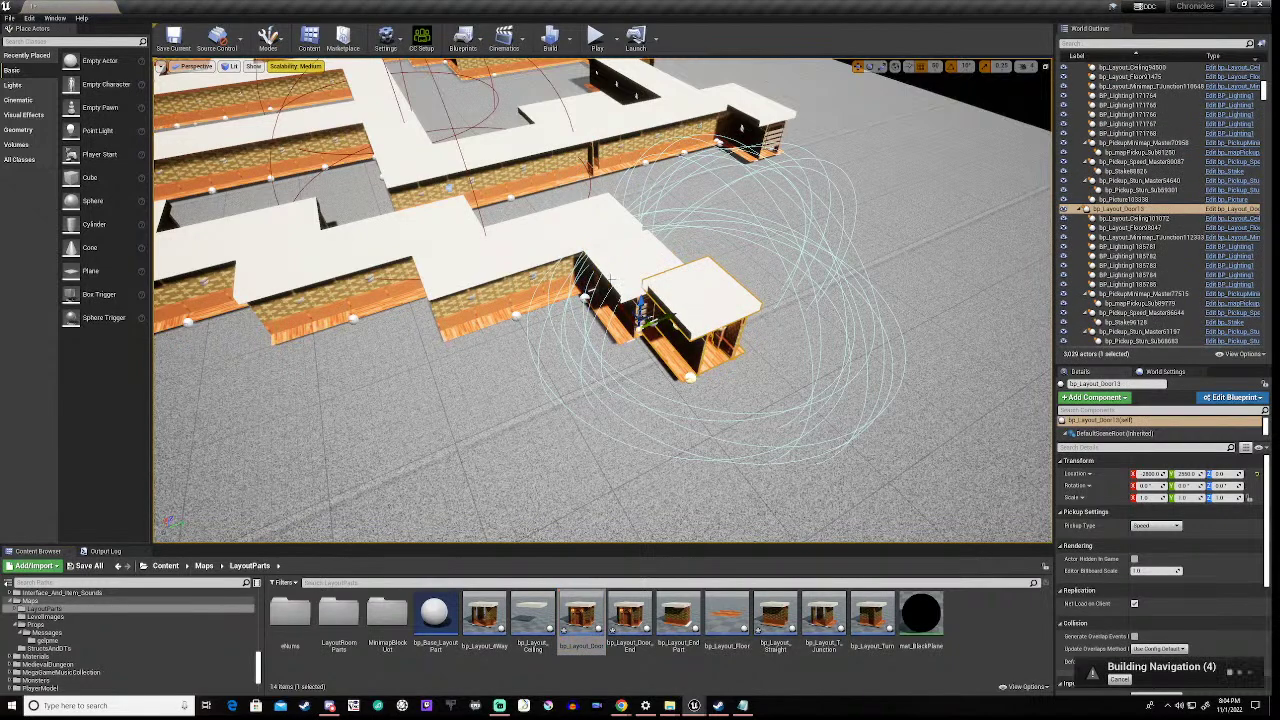
# - Move the straight hallway piece beside the new corner to X -2400 so it closes the gap to the corner
pyautogui.click(616, 278)
pyautogui.press('f')
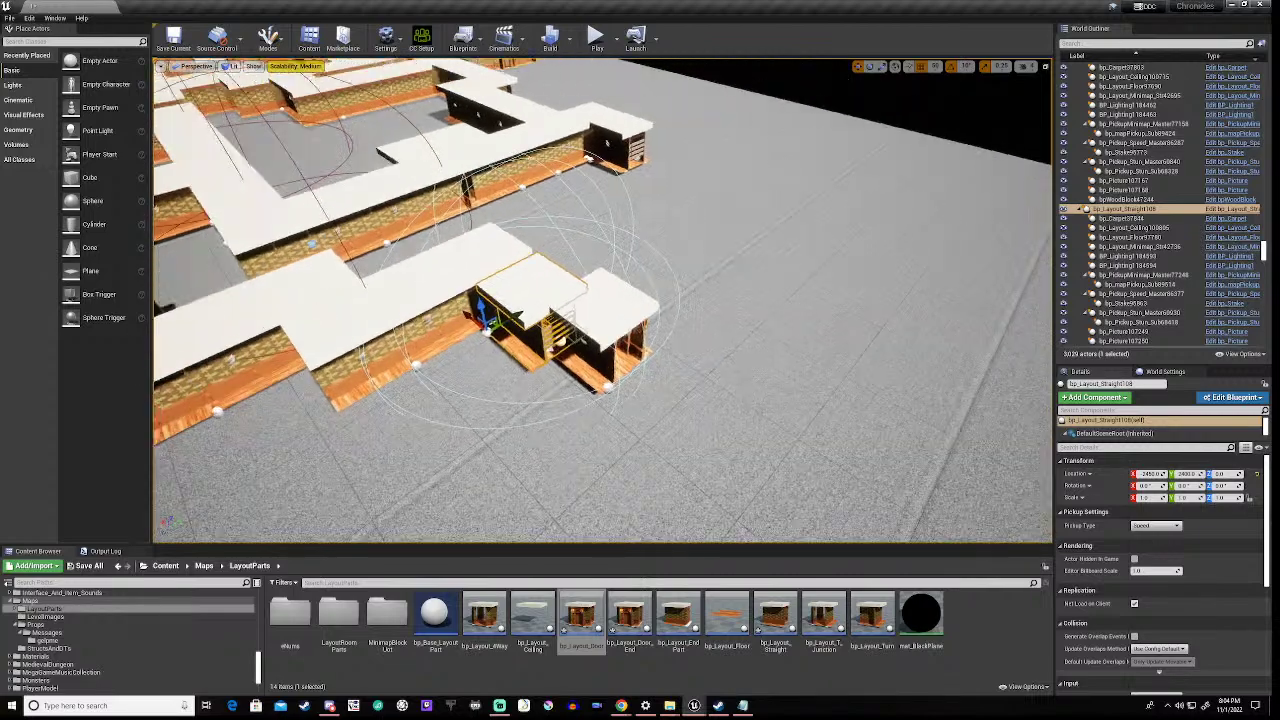
pyautogui.moveTo(616, 300); pyautogui.dragTo(828, 336, button='right')
pyautogui.press('a')
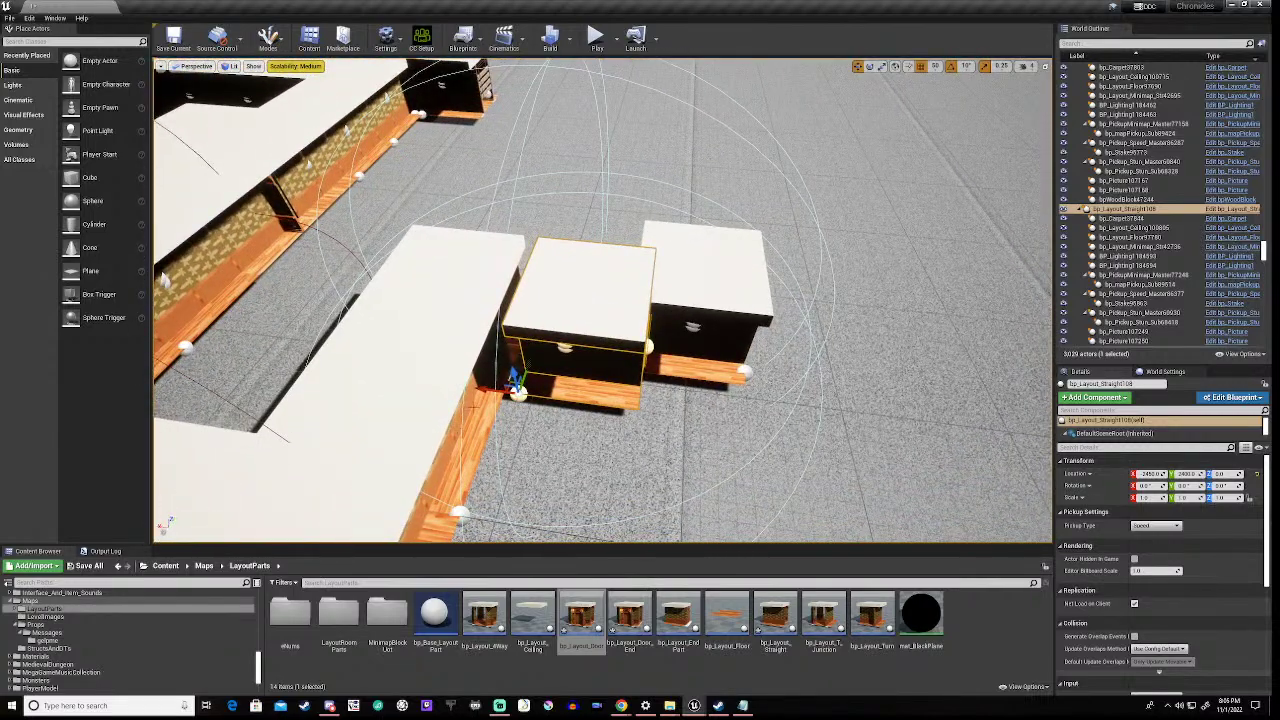
pyautogui.moveTo(482, 390); pyautogui.dragTo(468, 387)
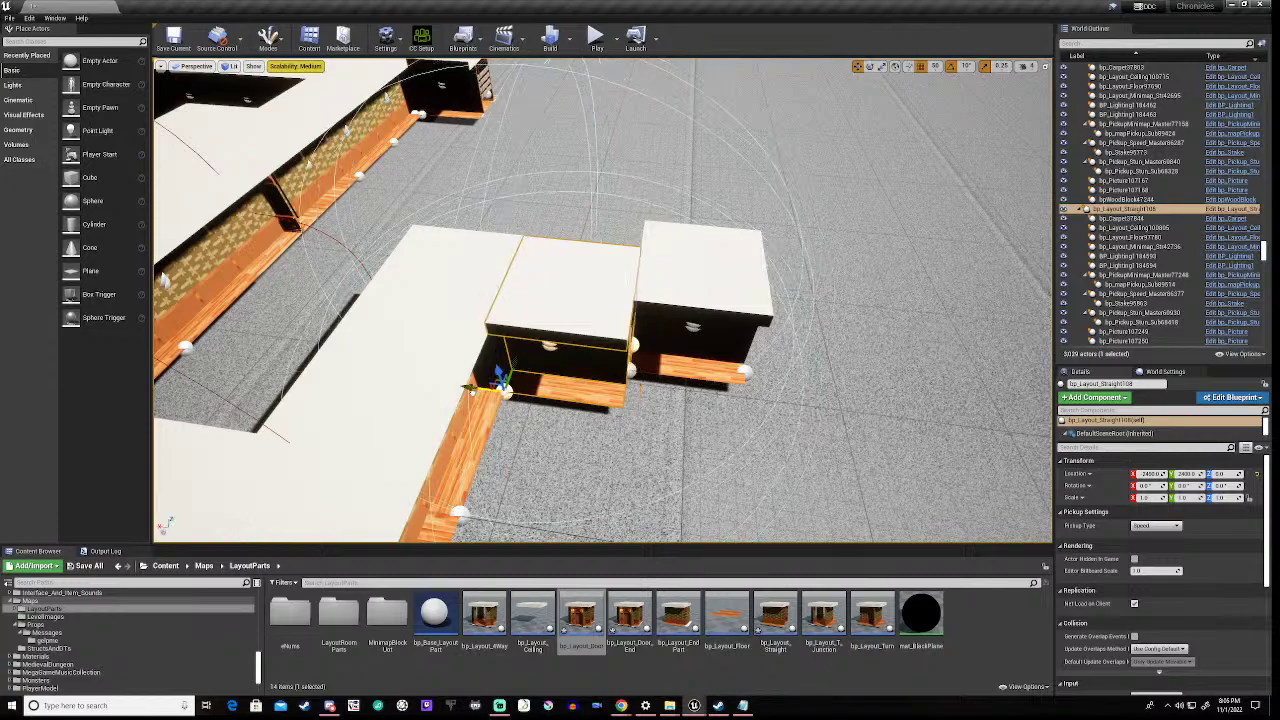
# - Shift the new bp_Layout_Door piece sideways along Y to line it up with the end of the straight hallway
pyautogui.moveTo(480, 388); pyautogui.dragTo(276, 360, button='right')
pyautogui.press('d')
pyautogui.click(825, 382)
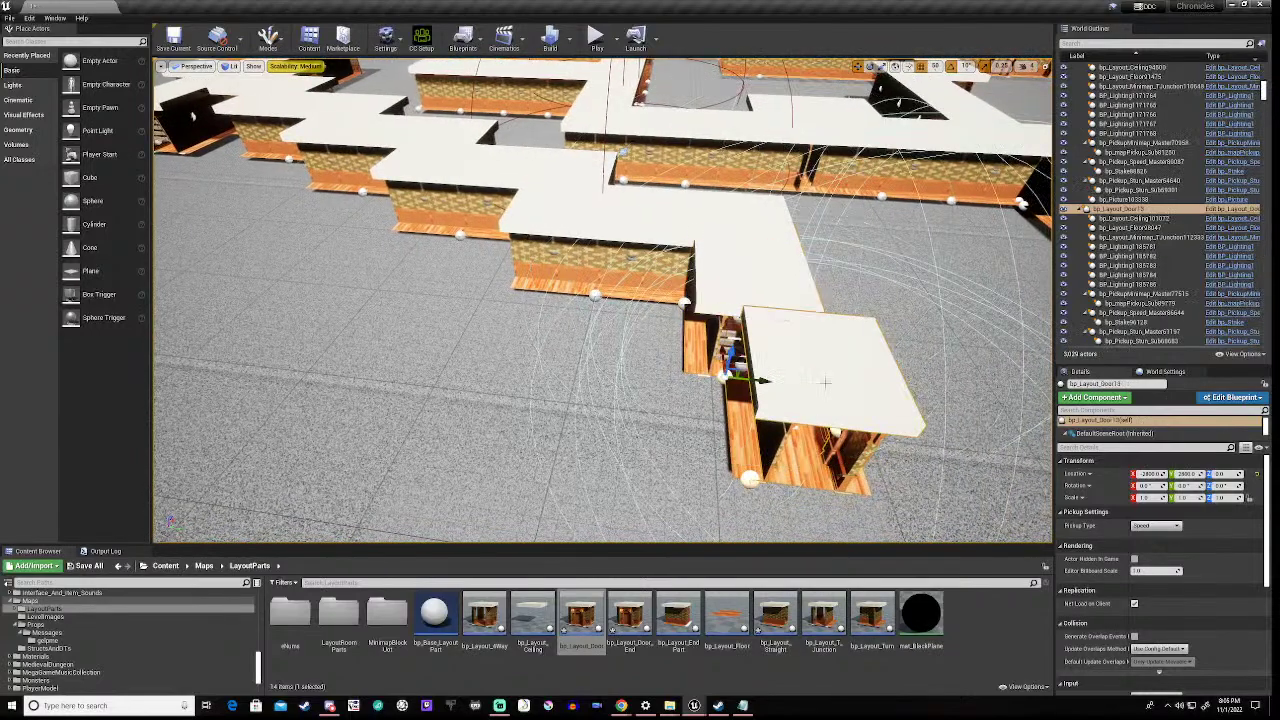
pyautogui.moveTo(825, 382); pyautogui.dragTo(1074, 412, button='right')
pyautogui.press('a')
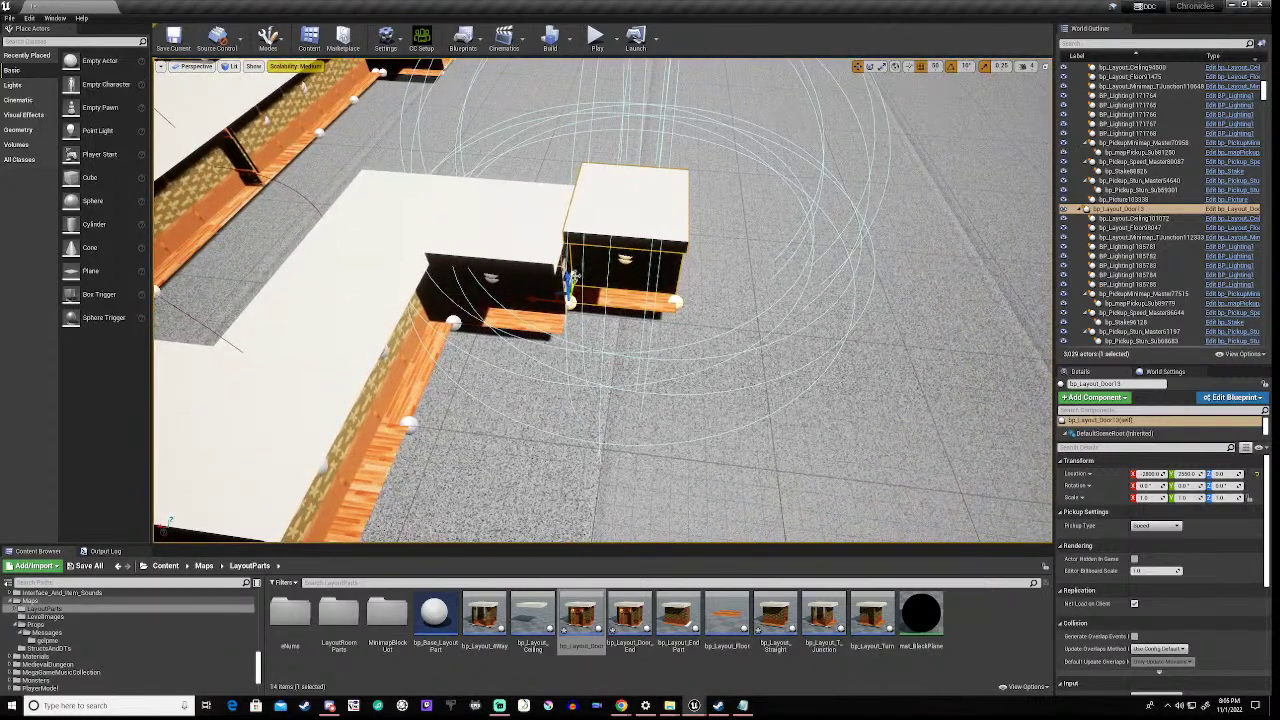
pyautogui.moveTo(574, 276); pyautogui.dragTo(566, 304)
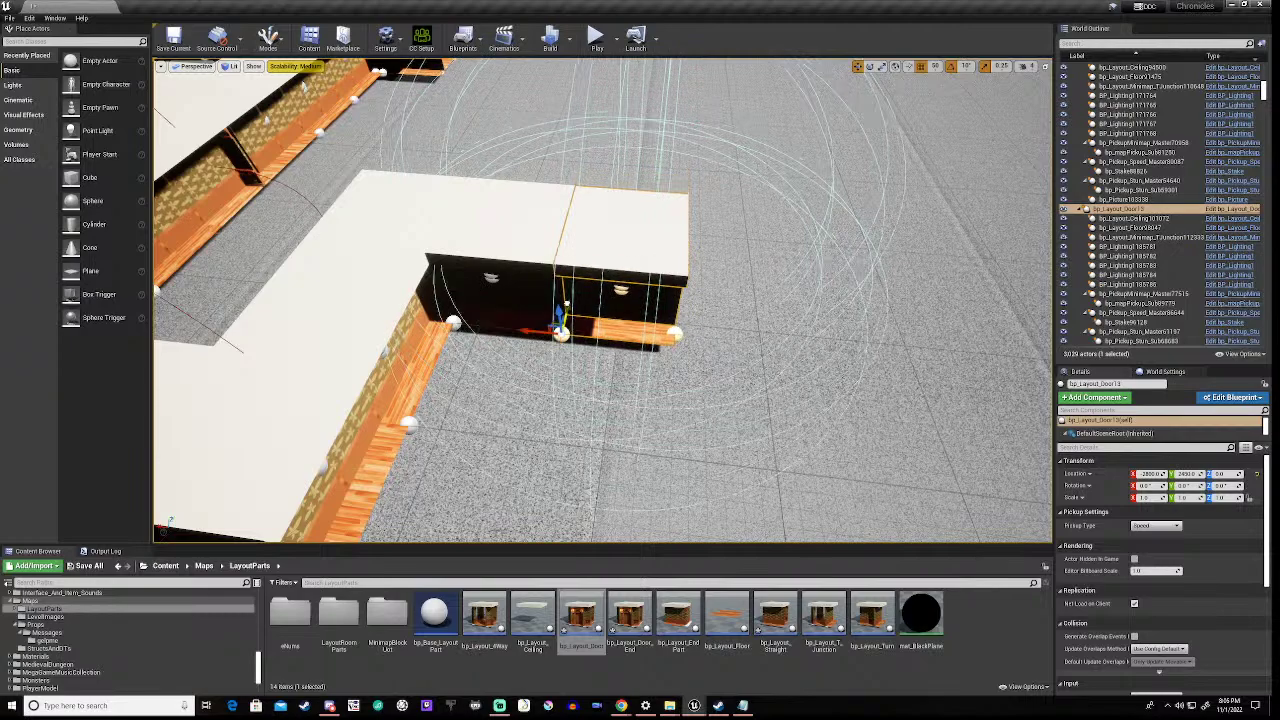
# - Duplicate the straight hallway between the new corner and the door junction, and move the copy along X to -2800
pyautogui.moveTo(566, 310); pyautogui.dragTo(503, 270, button='right')
pyautogui.rightClick(503, 270)
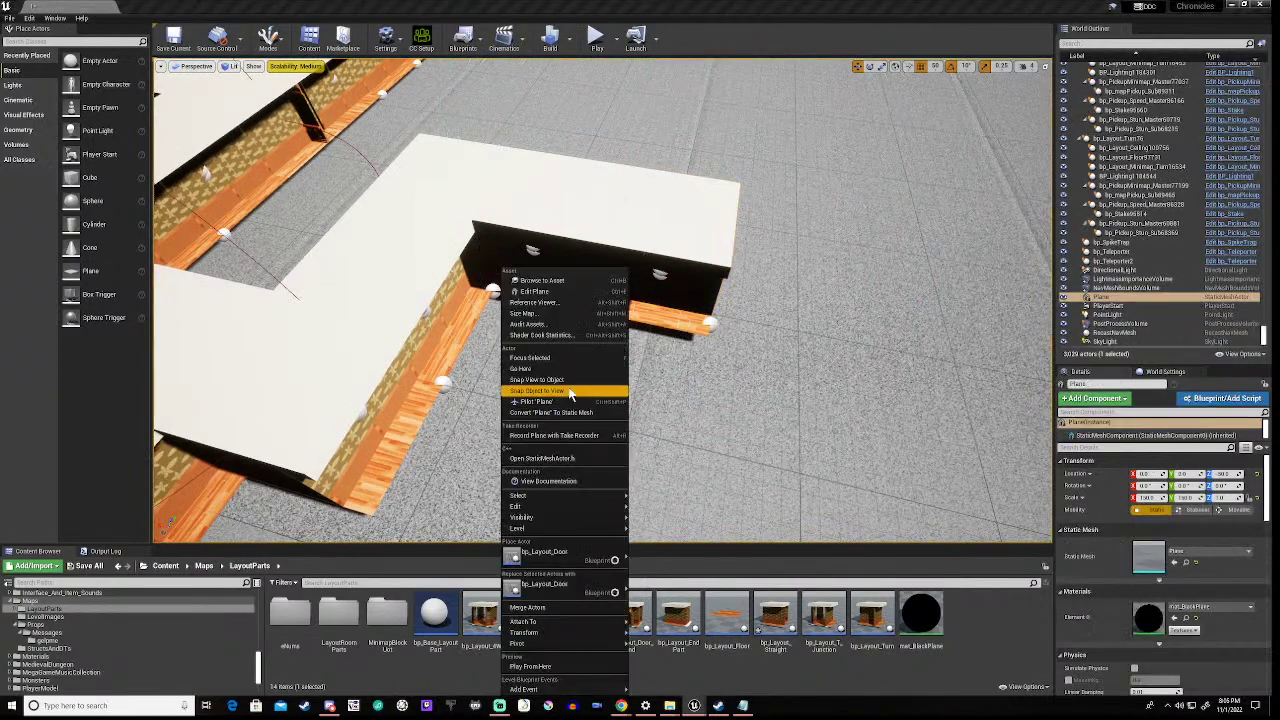
pyautogui.moveTo(530, 390); pyautogui.dragTo(550, 270, button='right')
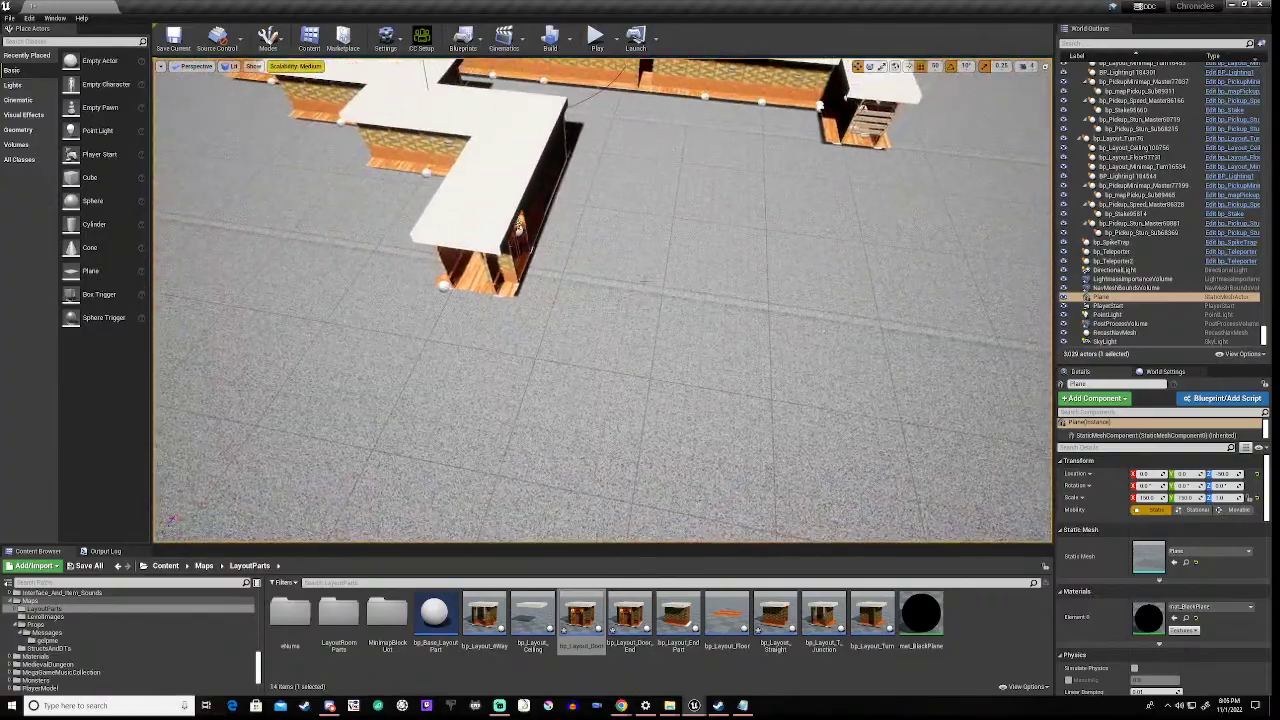
pyautogui.click(505, 168)
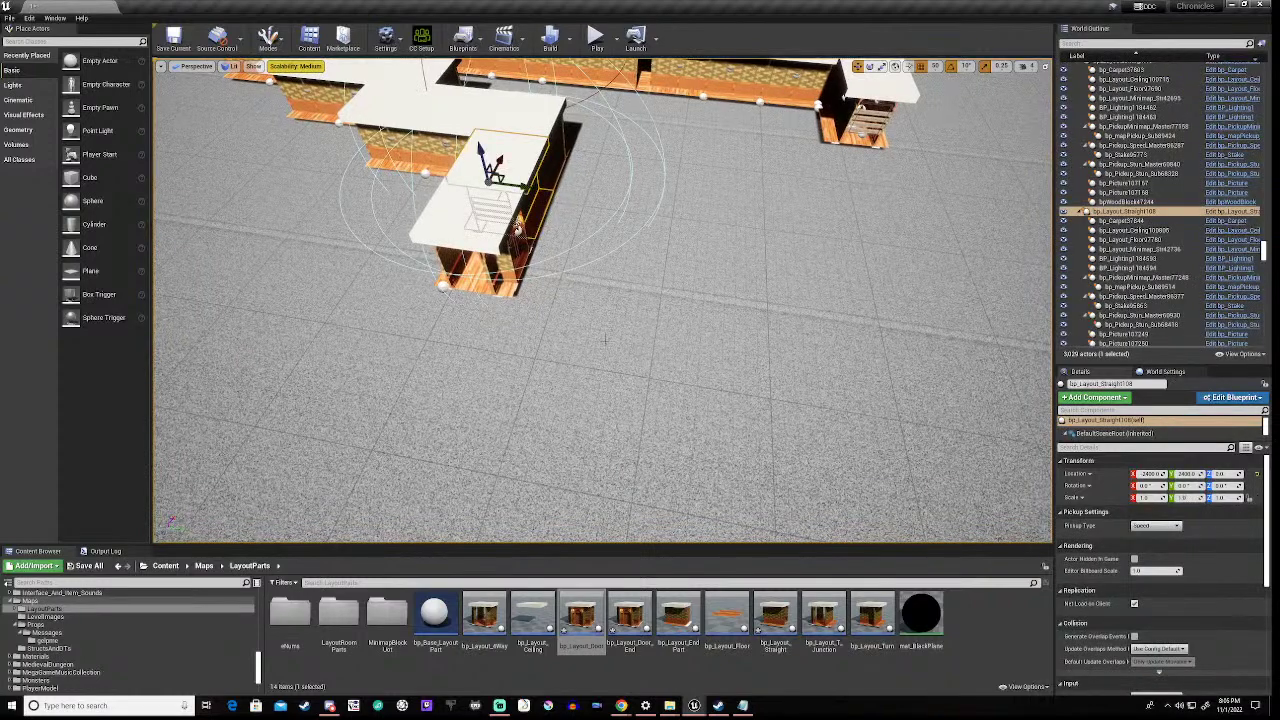
pyautogui.hotkey('ctrl', 'w')
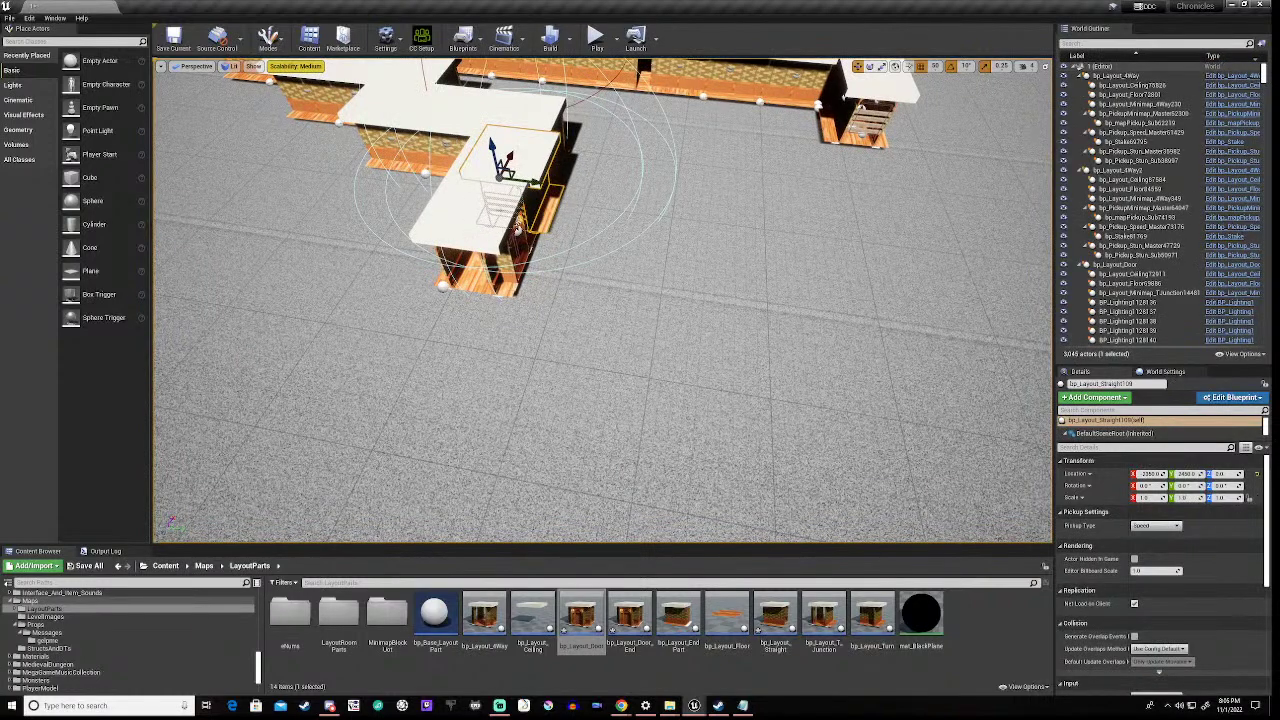
pyautogui.moveTo(517, 228); pyautogui.dragTo(486, 281)
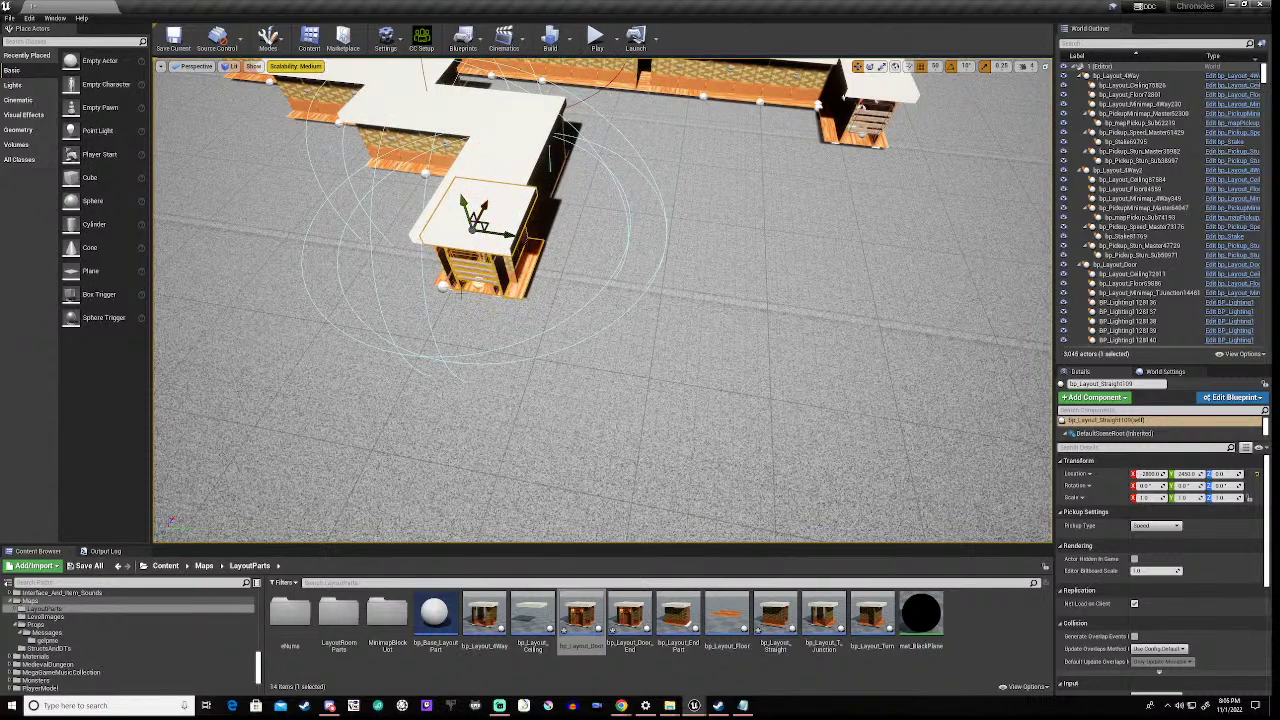
# - Rotate the copied straight hallway -90° about Z and move it to X -3200, then along Y flush against the door junction's side
pyautogui.press('e')
pyautogui.moveTo(492, 268); pyautogui.dragTo(410, 220)
pyautogui.press('w')
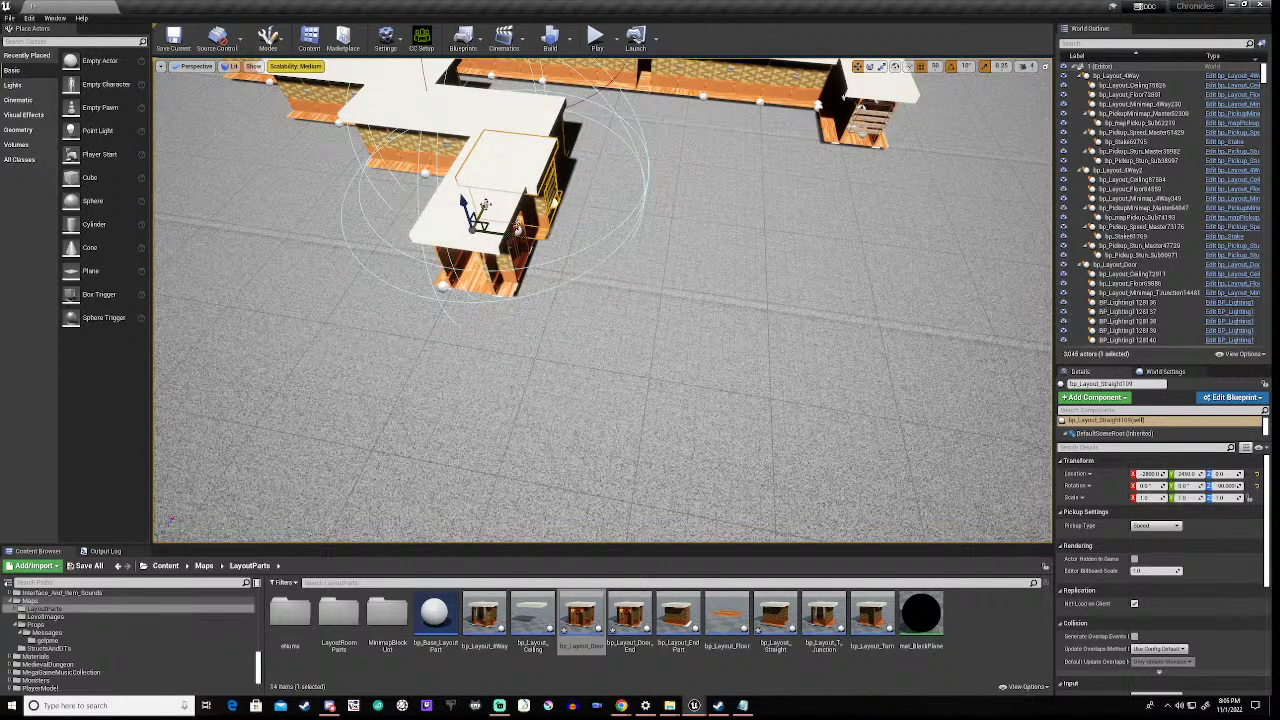
pyautogui.moveTo(516, 228); pyautogui.dragTo(452, 260)
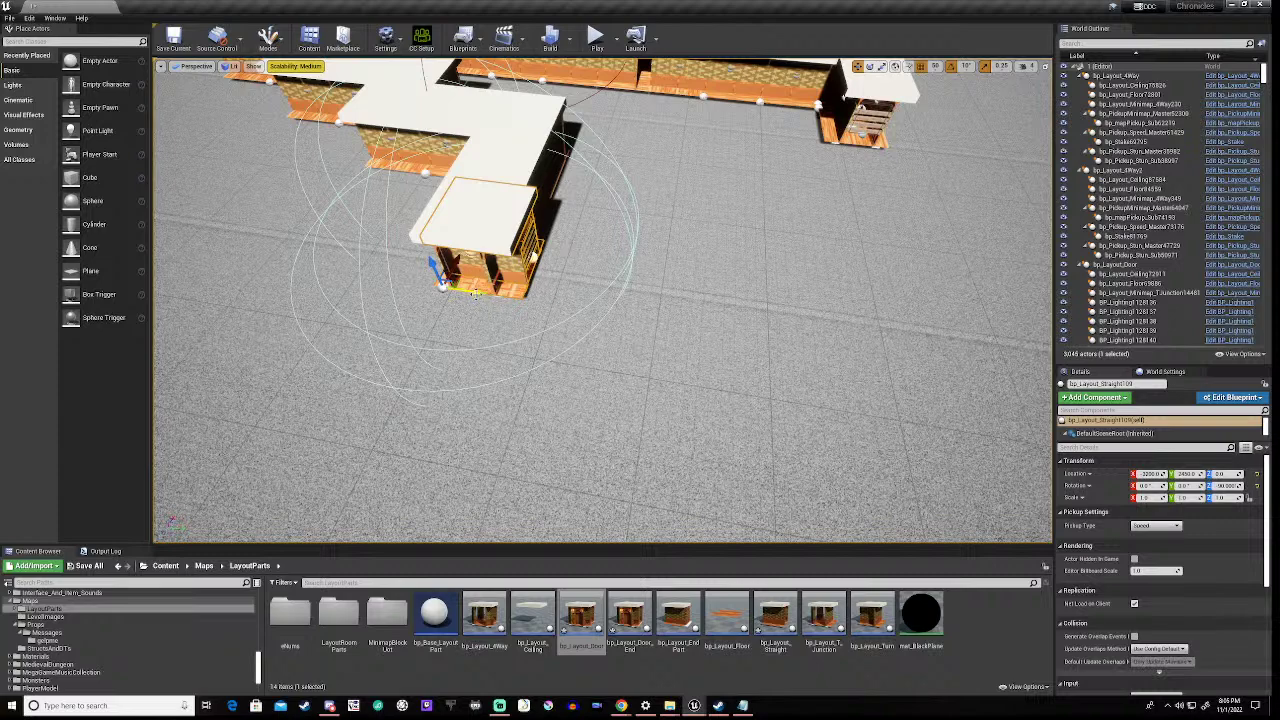
pyautogui.moveTo(475, 292); pyautogui.dragTo(553, 302)
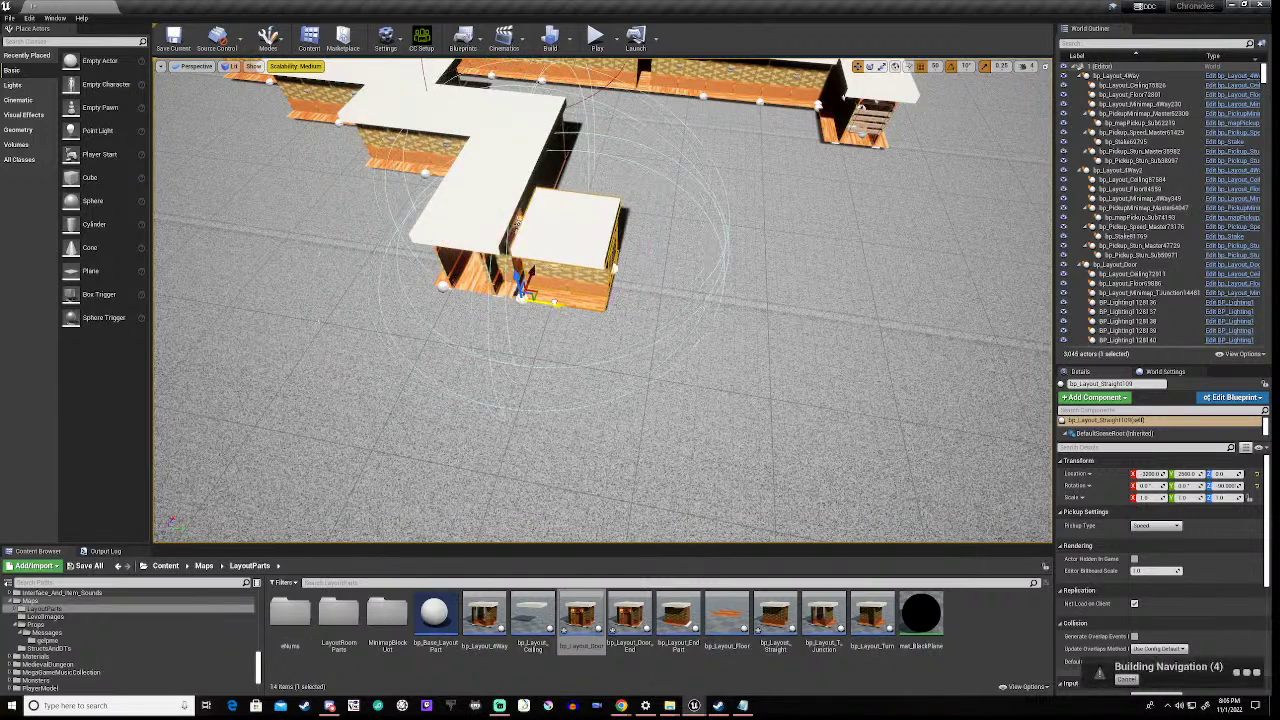
pyautogui.click(534, 366)
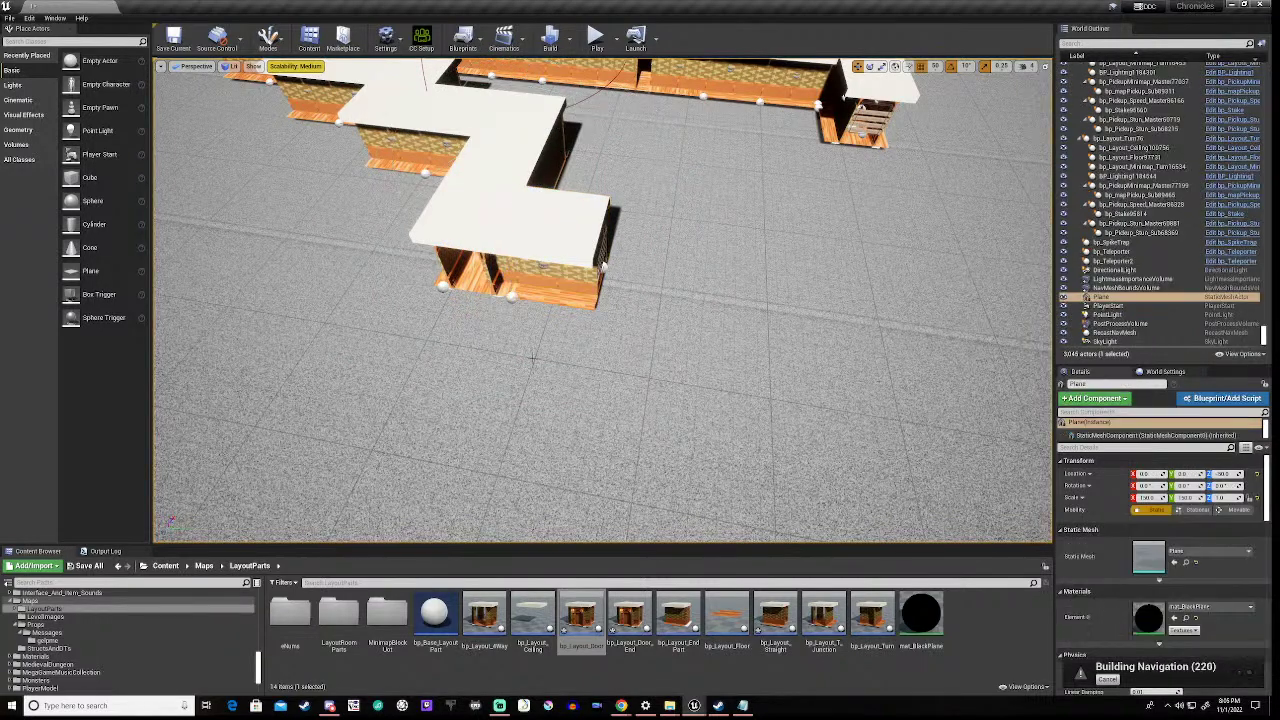
# - Duplicate the straight hallway at the open end of the neighbouring hallway and place the copy at X -1600, extending it outward
pyautogui.press('d')
pyautogui.moveTo(534, 366); pyautogui.dragTo(547, 374, button='right')
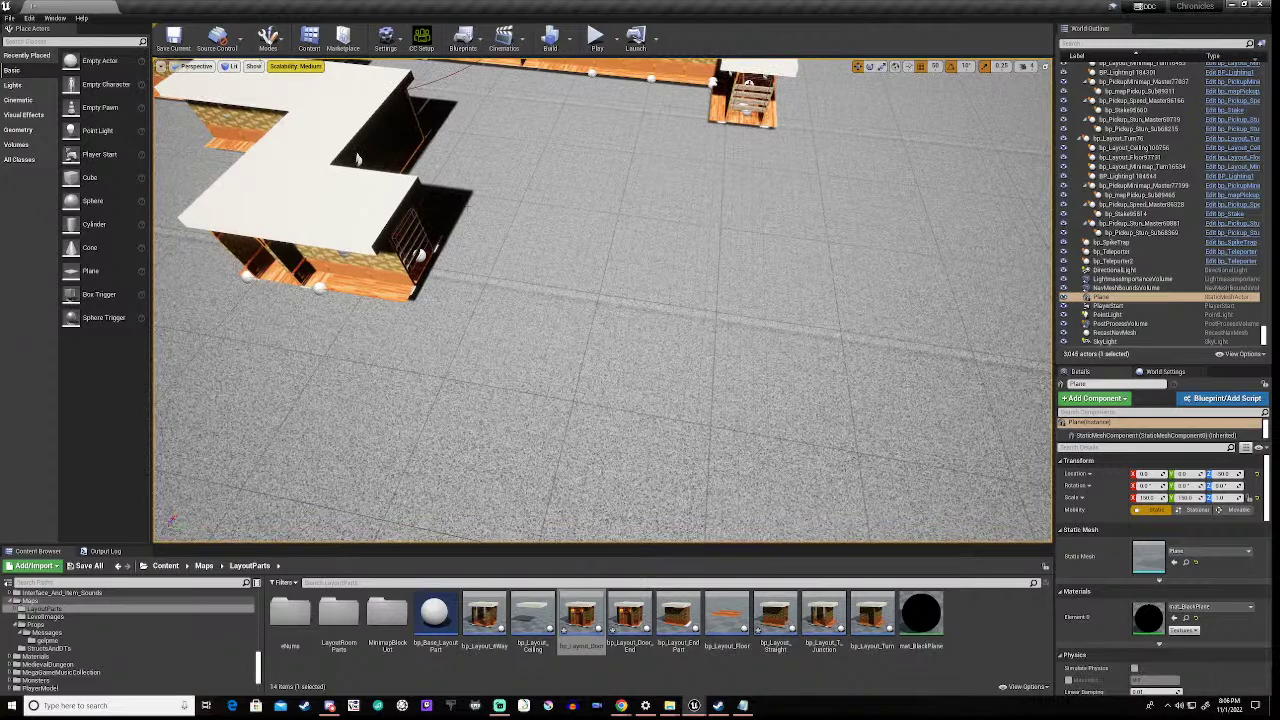
pyautogui.press('d')
pyautogui.moveTo(534, 200); pyautogui.dragTo(602, 180, button='right')
pyautogui.click(775, 178)
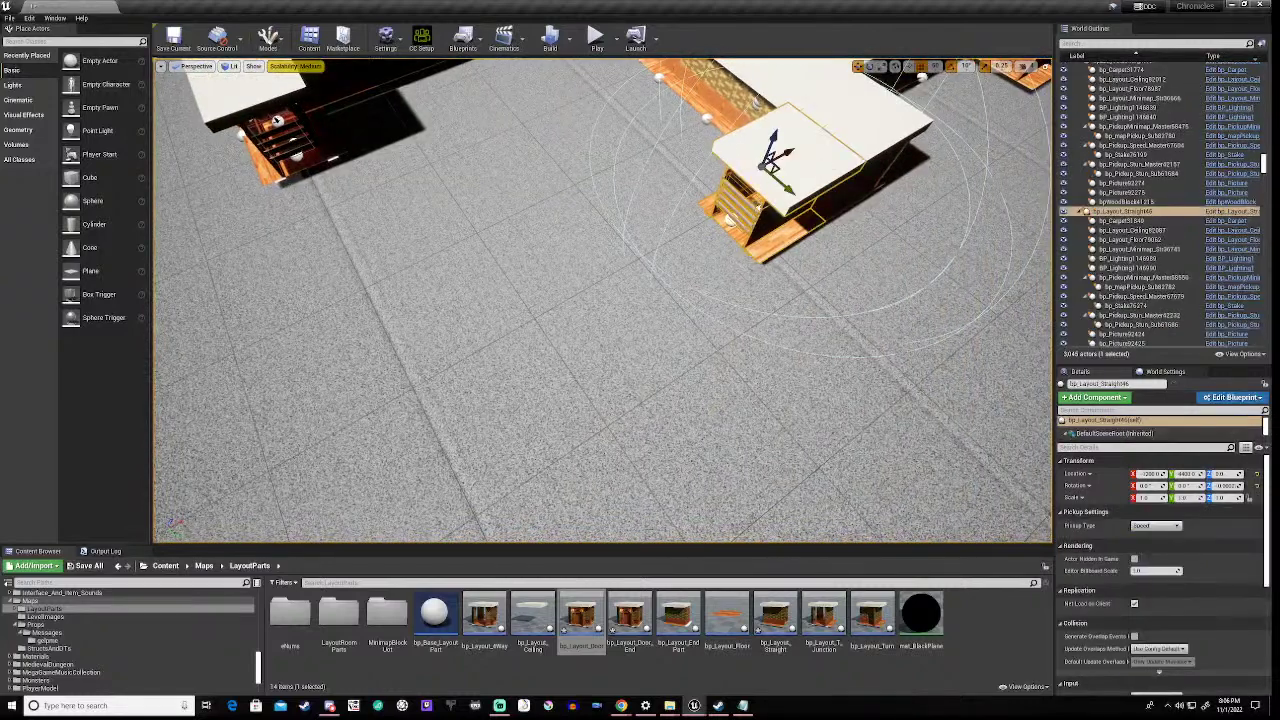
pyautogui.keyDown('alt'); pyautogui.moveTo(788, 186); pyautogui.dragTo(726, 186); pyautogui.keyUp('alt')
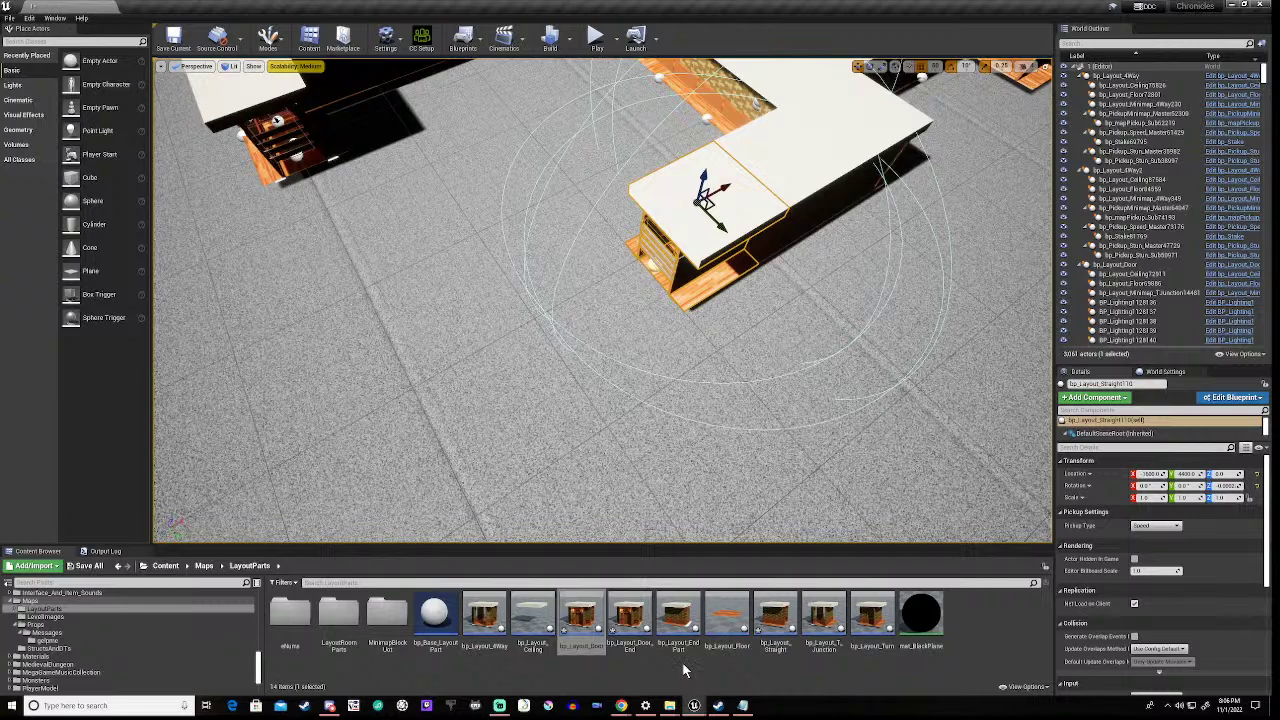
# - Add a bp_Layout_Door_End piece beside the extended hallway's end and rotate it 180° about Z
pyautogui.click(629, 618)
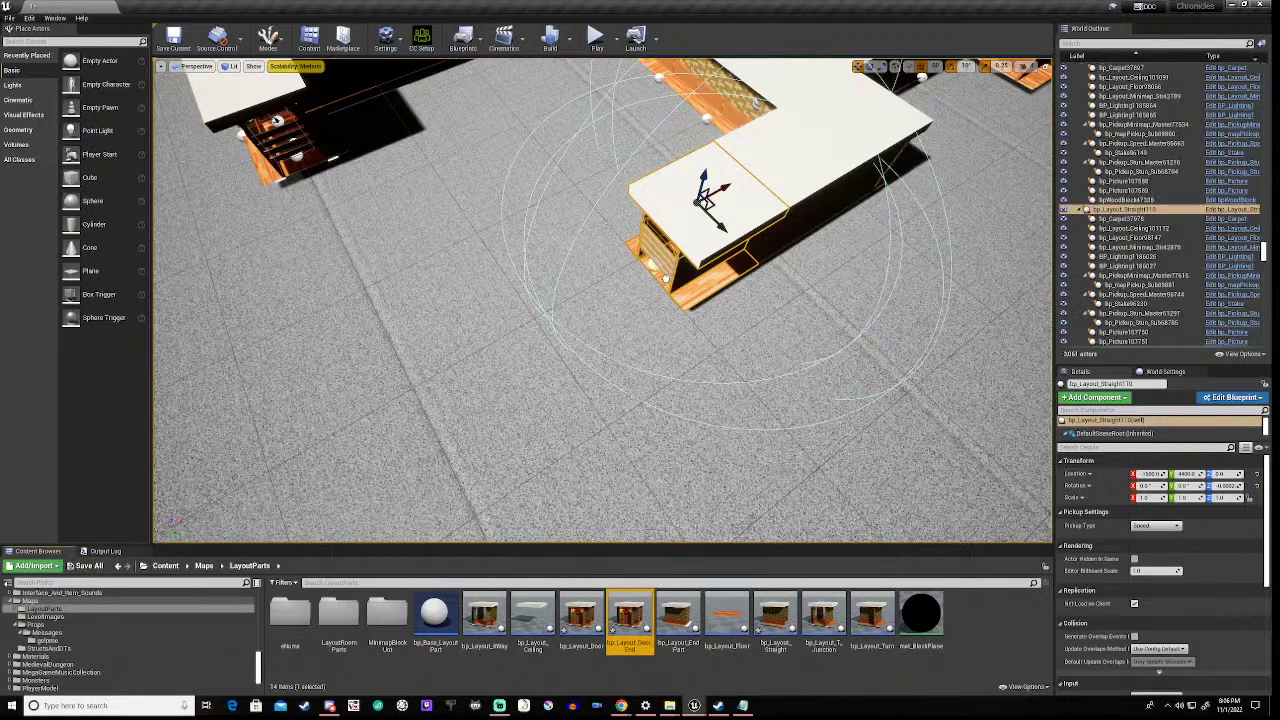
pyautogui.moveTo(664, 278); pyautogui.dragTo(664, 279)
pyautogui.click(666, 279)
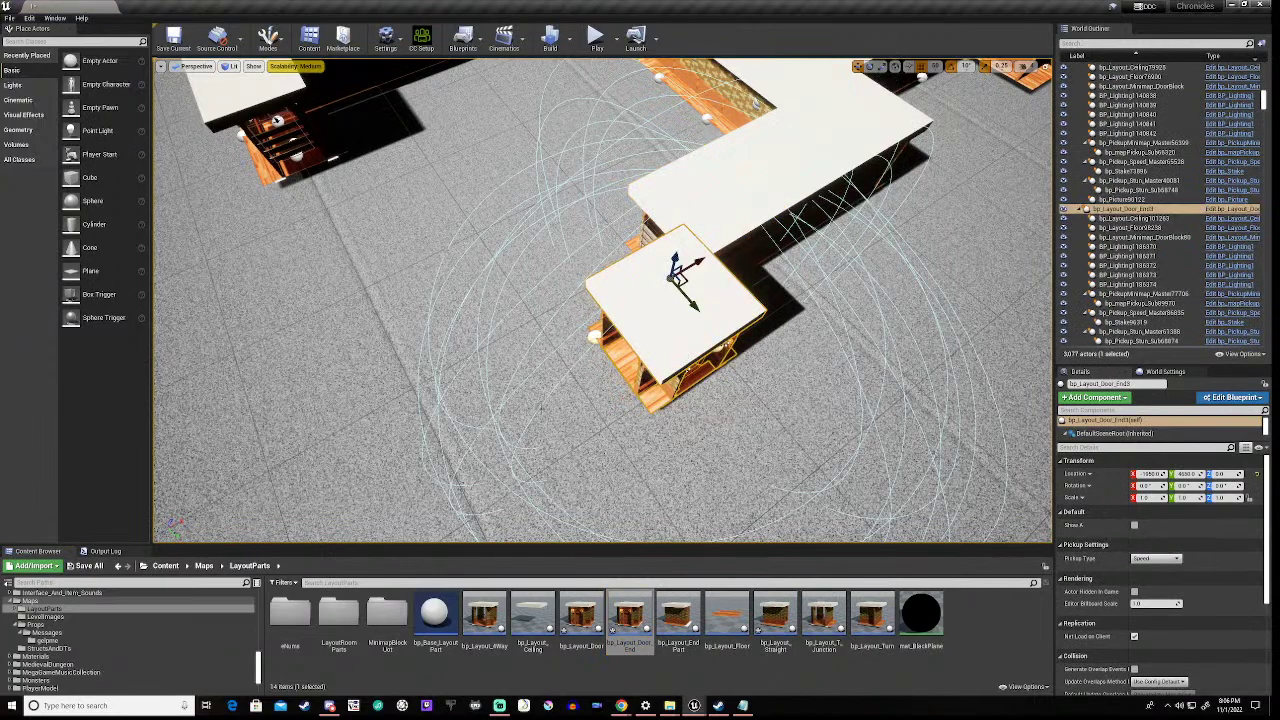
pyautogui.moveTo(666, 279); pyautogui.dragTo(600, 270, button='right')
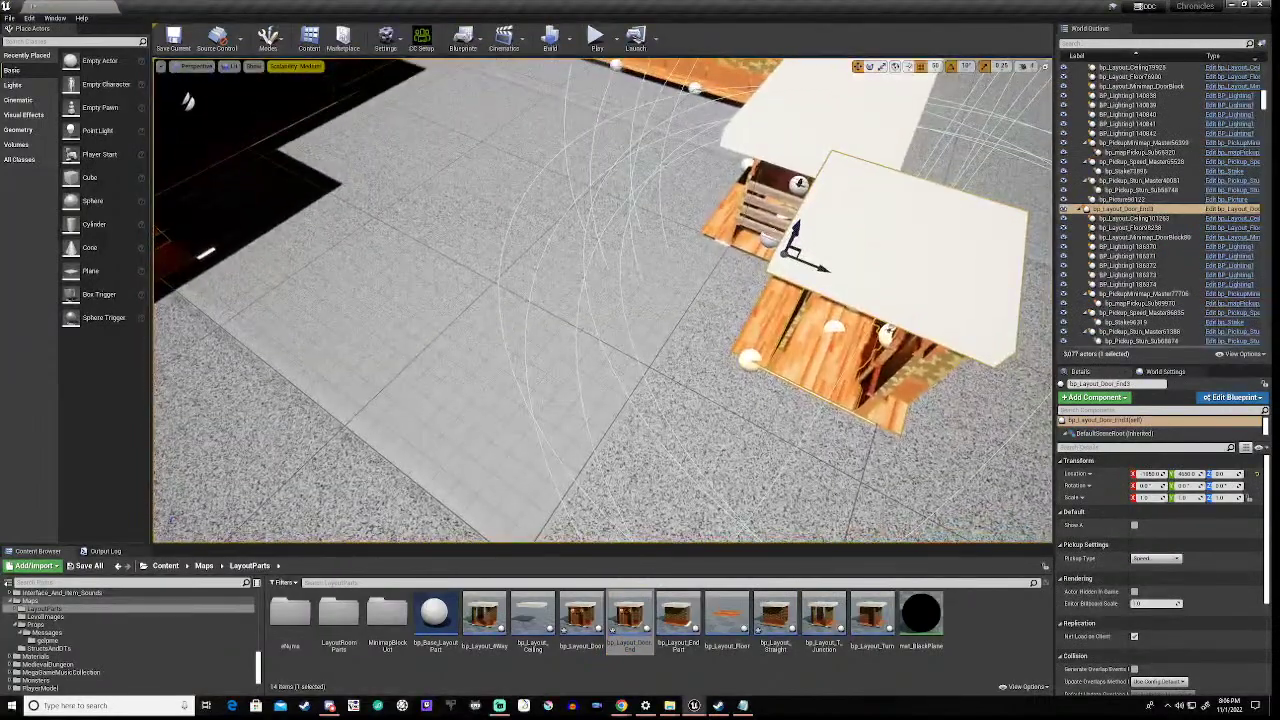
pyautogui.press('e')
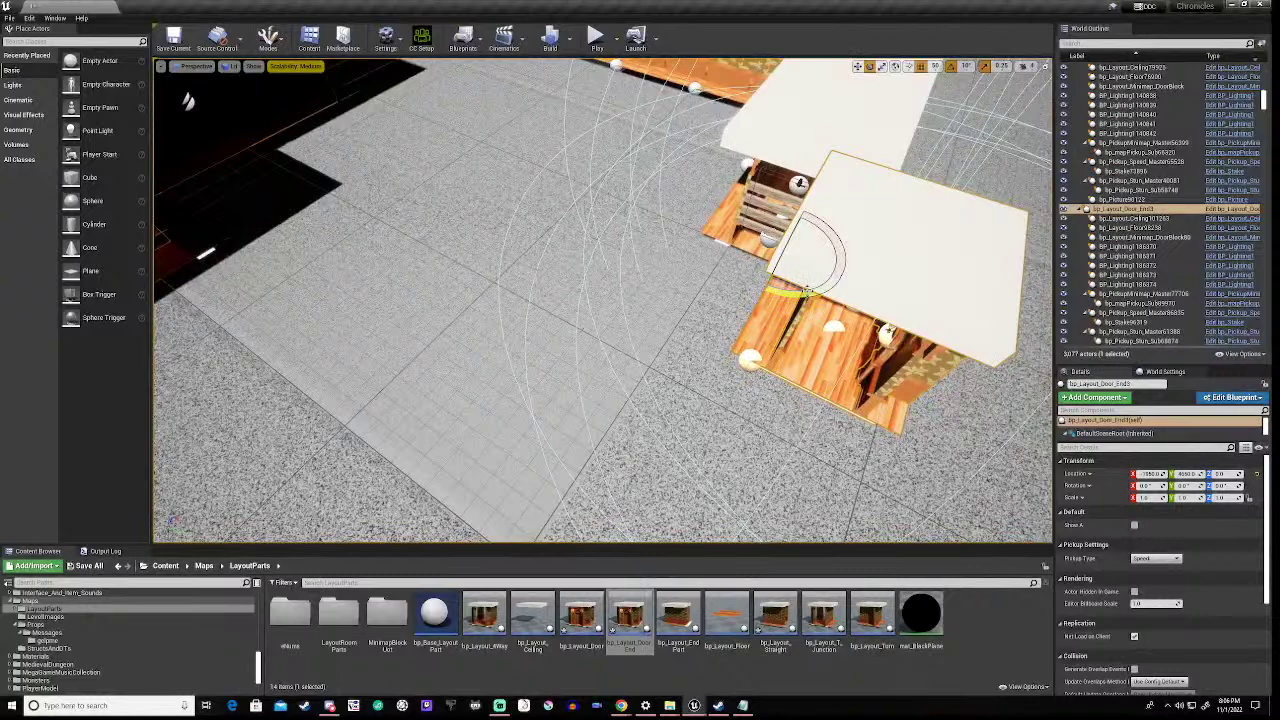
pyautogui.moveTo(808, 290); pyautogui.dragTo(744, 304)
pyautogui.press('w')
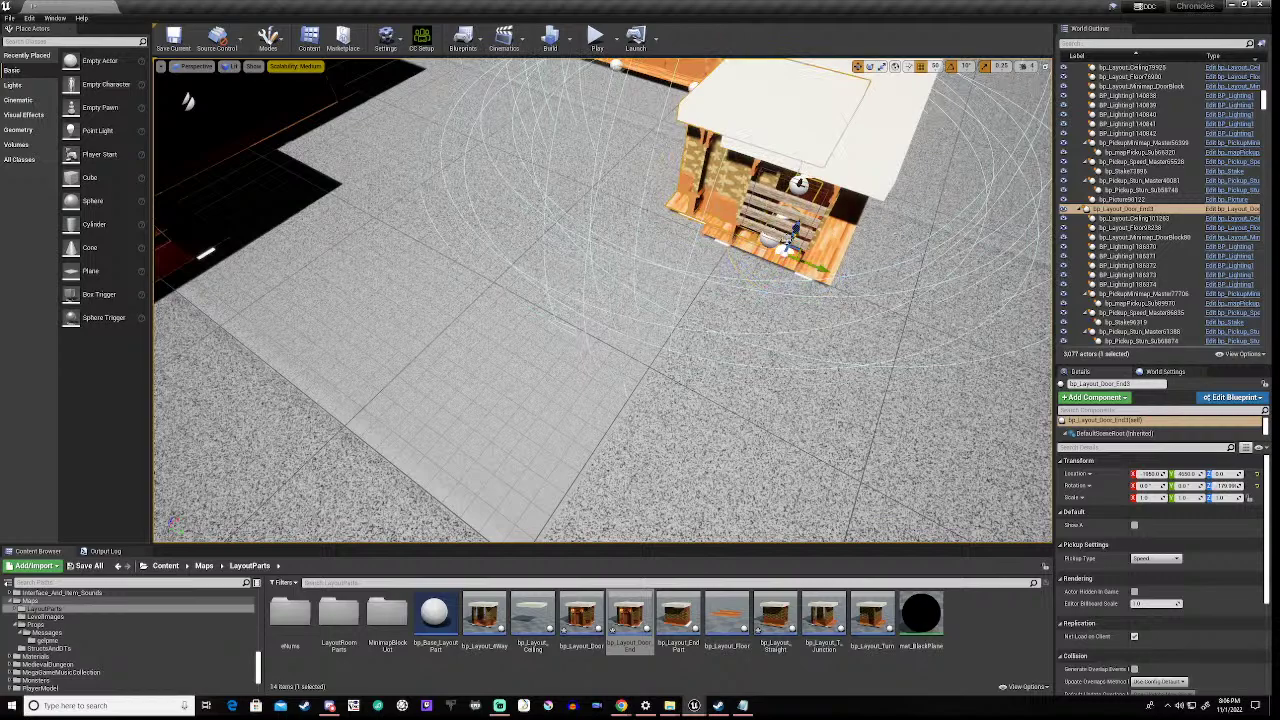
# - Move the bp_Layout_Door_End piece to X -2400, Y 4800 so it sits flush with the extended hallway's end
pyautogui.moveTo(608, 307); pyautogui.dragTo(490, 300, button='right')
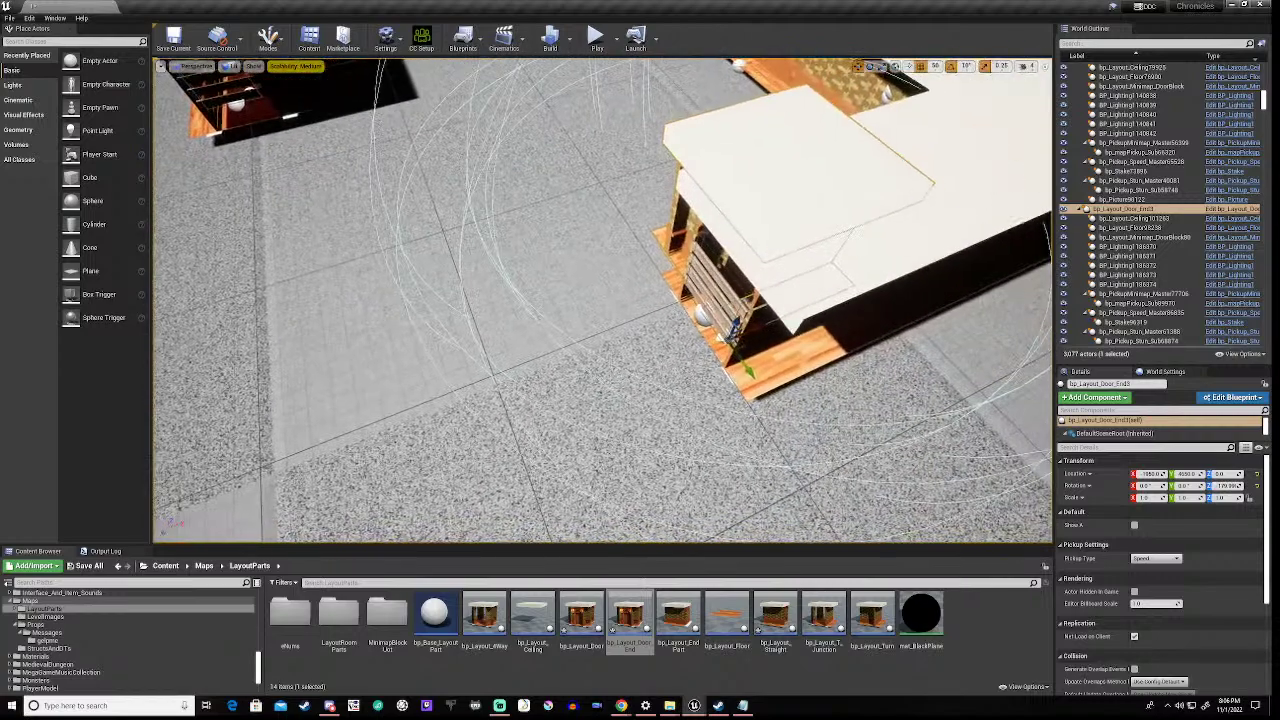
pyautogui.moveTo(752, 324); pyautogui.dragTo(755, 325, button='right')
pyautogui.moveTo(755, 323); pyautogui.dragTo(590, 398)
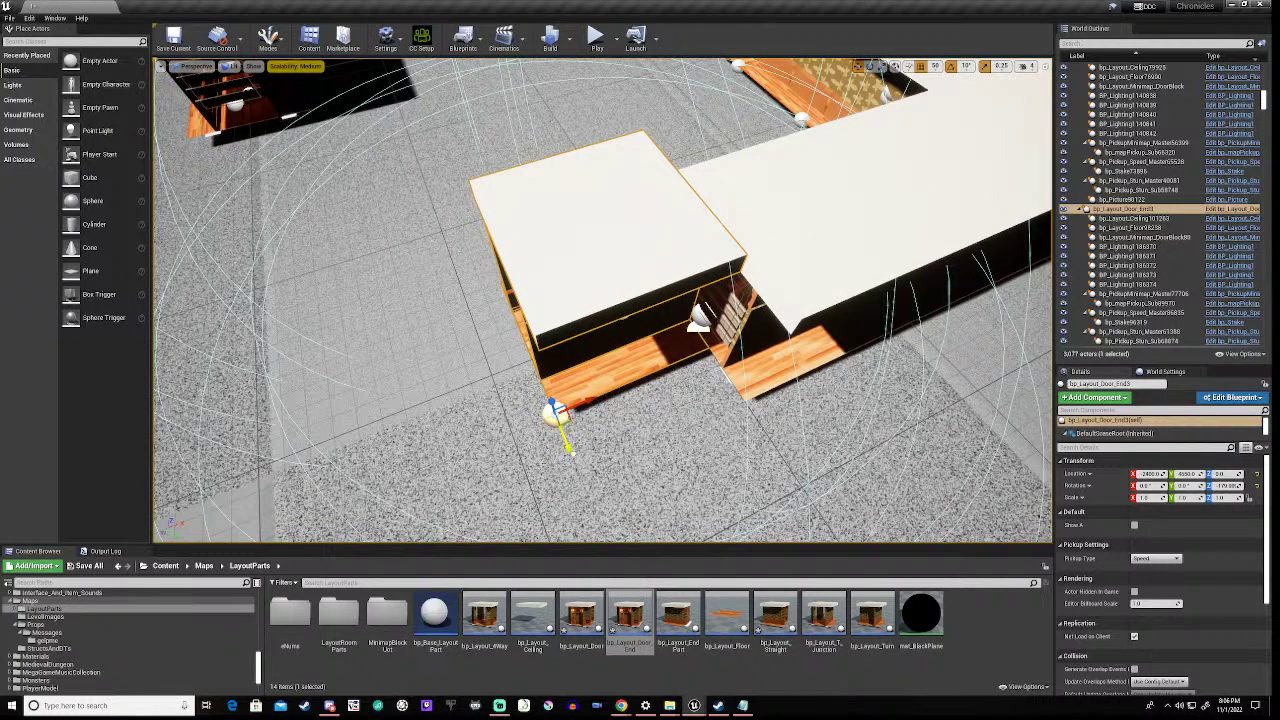
pyautogui.moveTo(698, 318); pyautogui.dragTo(717, 358)
pyautogui.moveTo(601, 502); pyautogui.dragTo(607, 519)
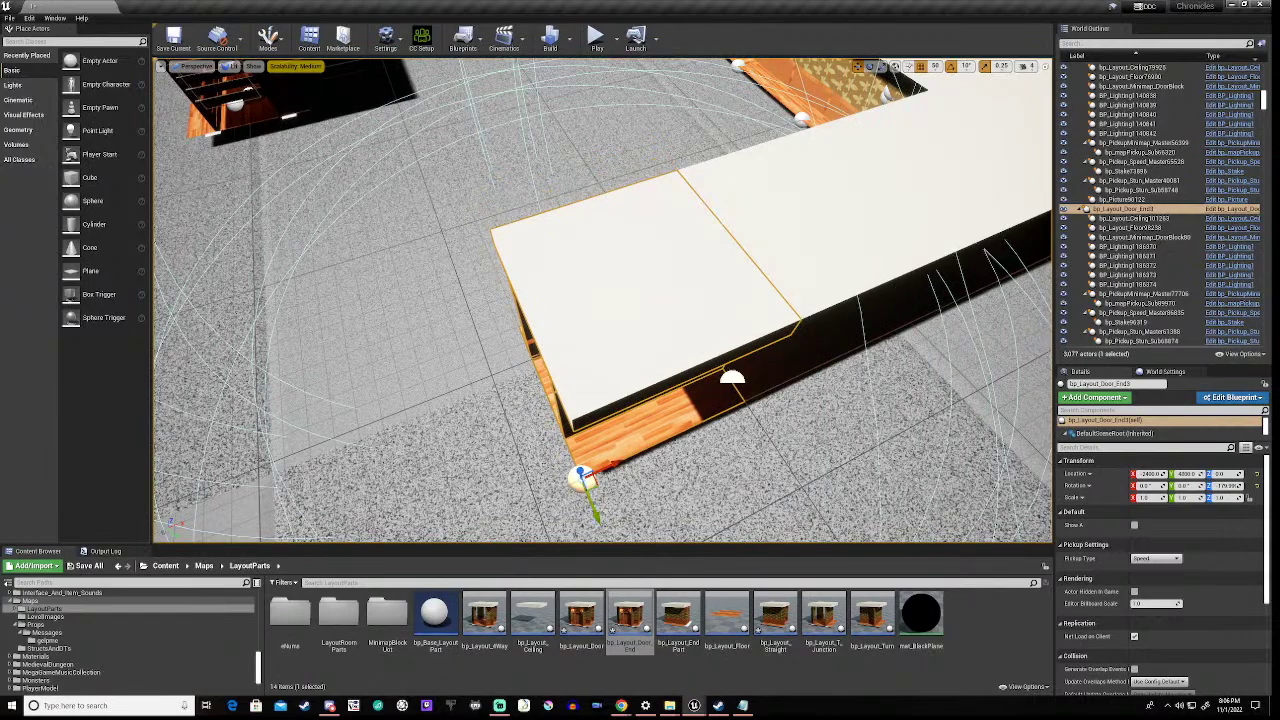
# - Duplicate the straight hallway next to the far corner, move the copy along Y to 3750, and rotate it -90° about Z
pyautogui.press('a')
pyautogui.moveTo(444, 476); pyautogui.dragTo(556, 372, button='right')
pyautogui.press('w')
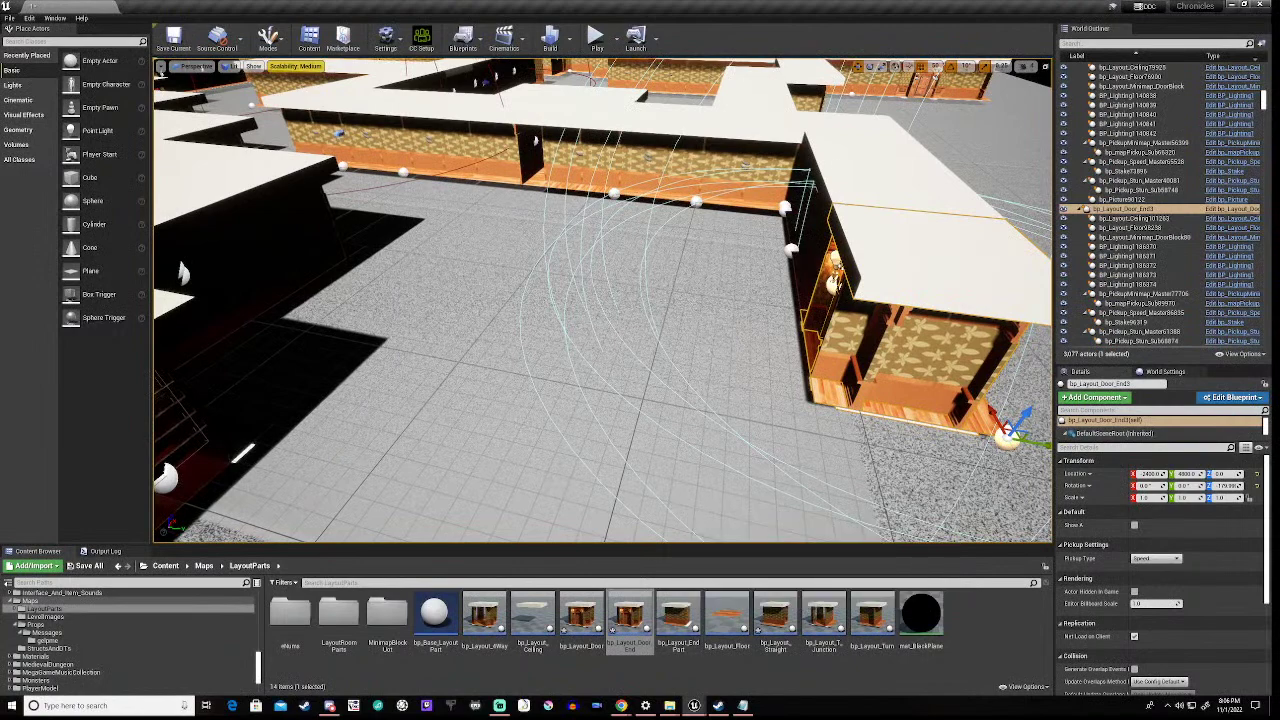
pyautogui.click(844, 152)
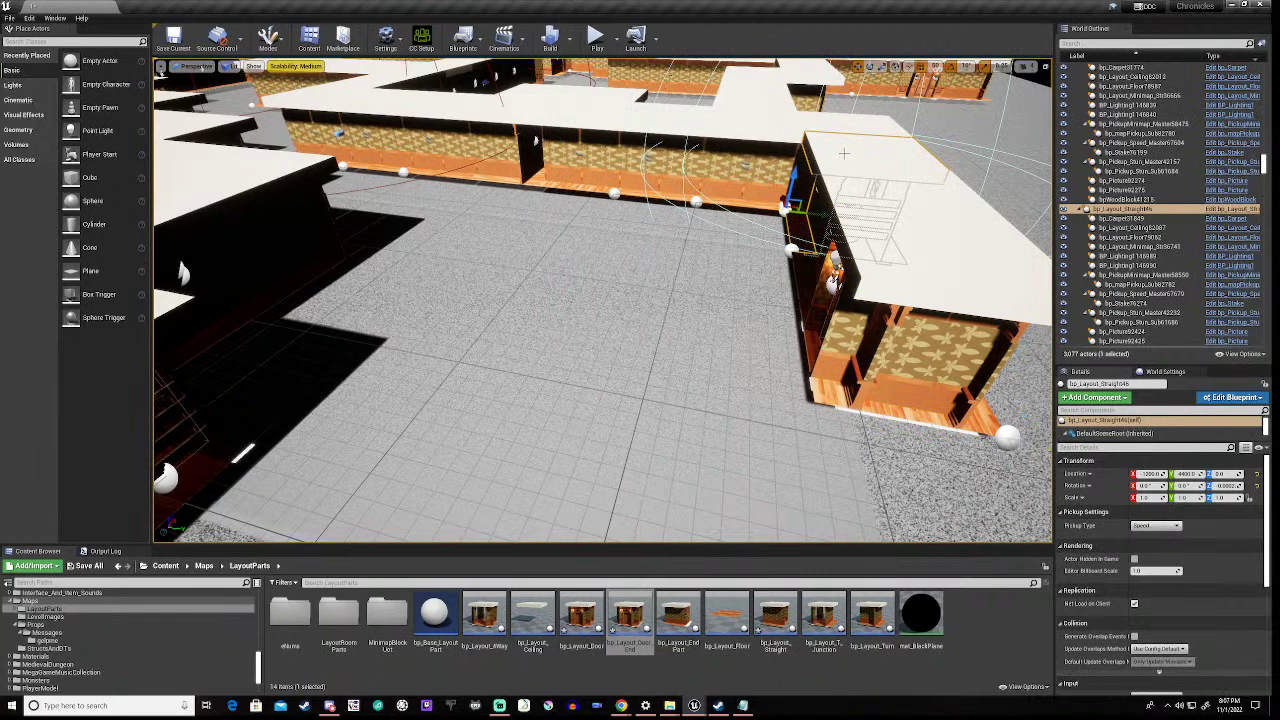
pyautogui.click(818, 208)
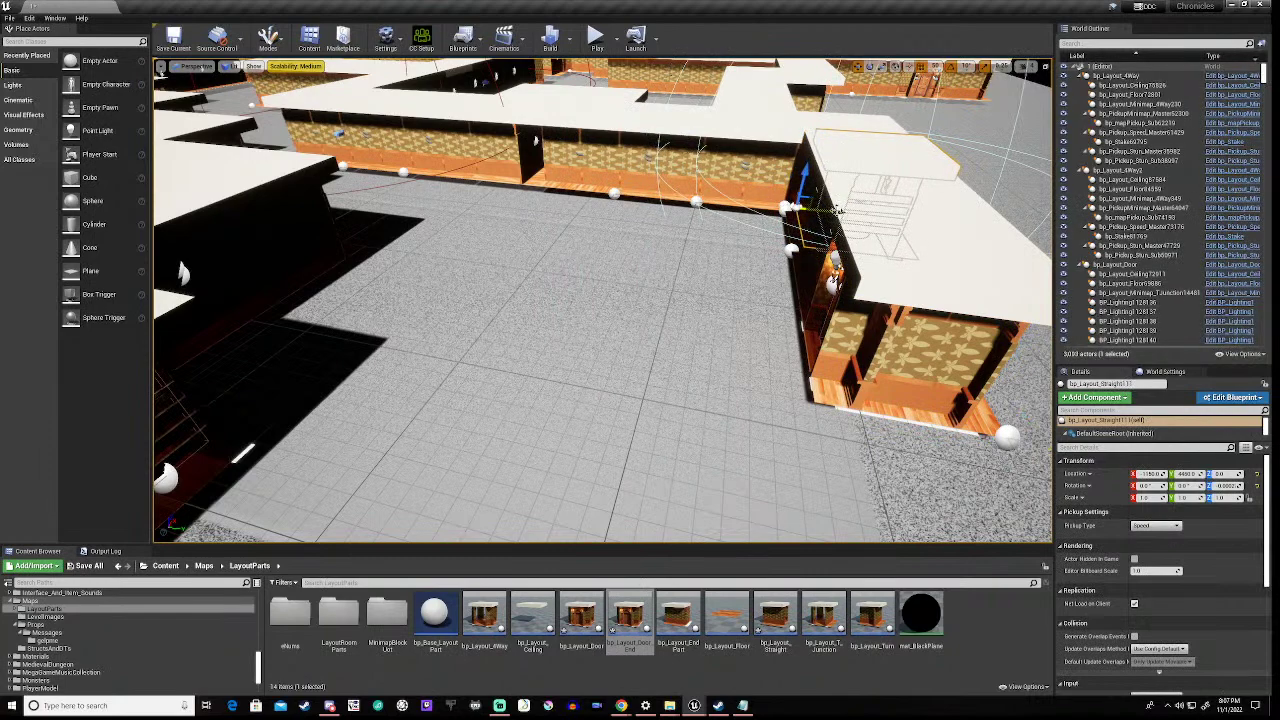
pyautogui.moveTo(810, 212); pyautogui.dragTo(657, 238)
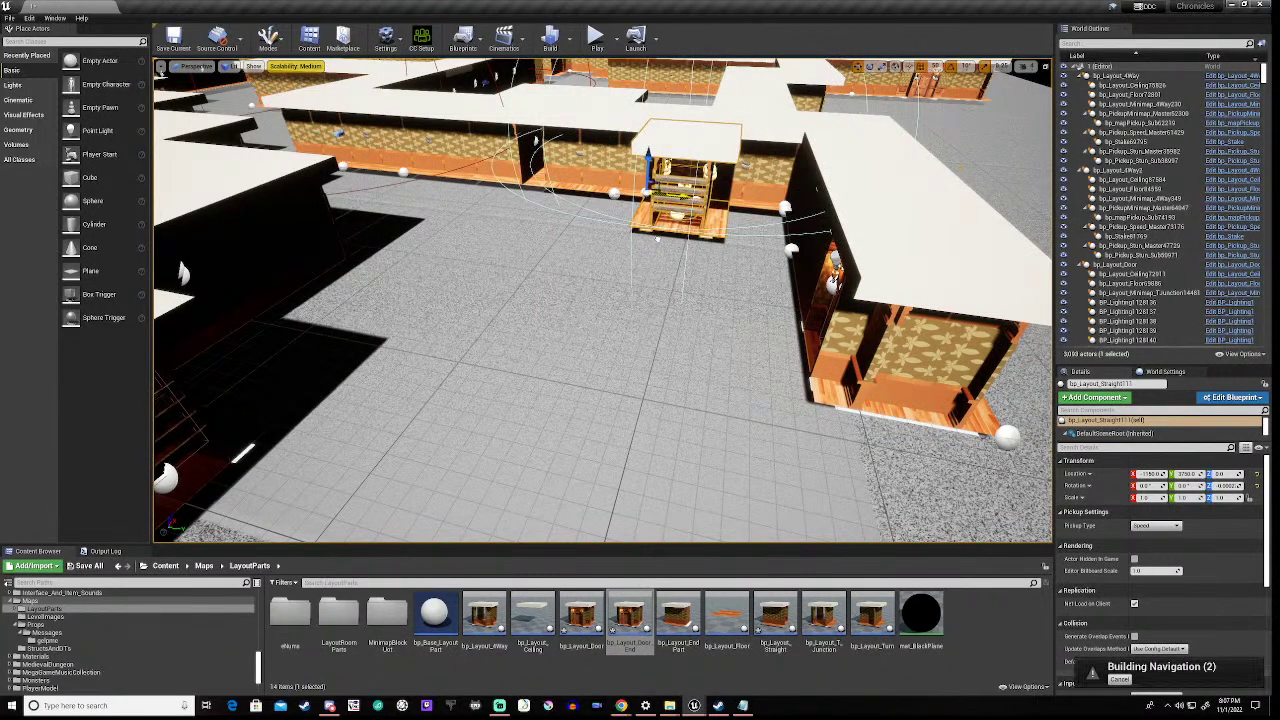
pyautogui.press('e')
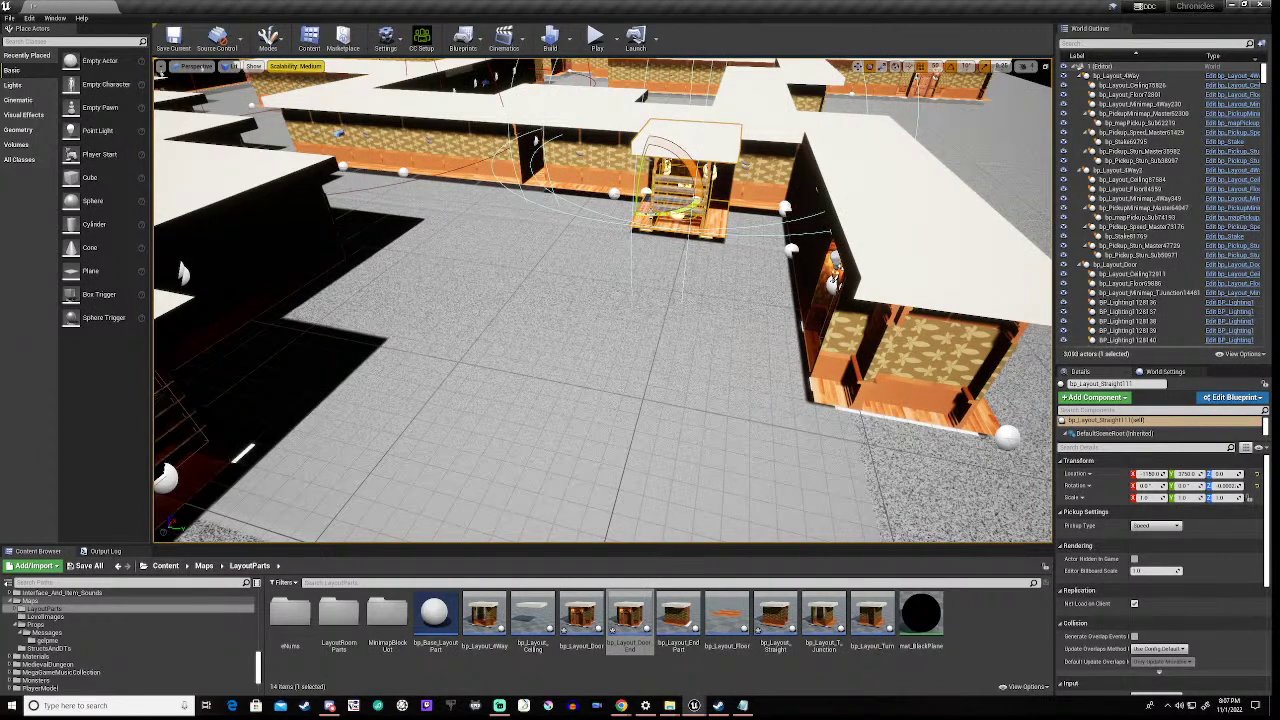
pyautogui.moveTo(652, 214); pyautogui.dragTo(600, 195)
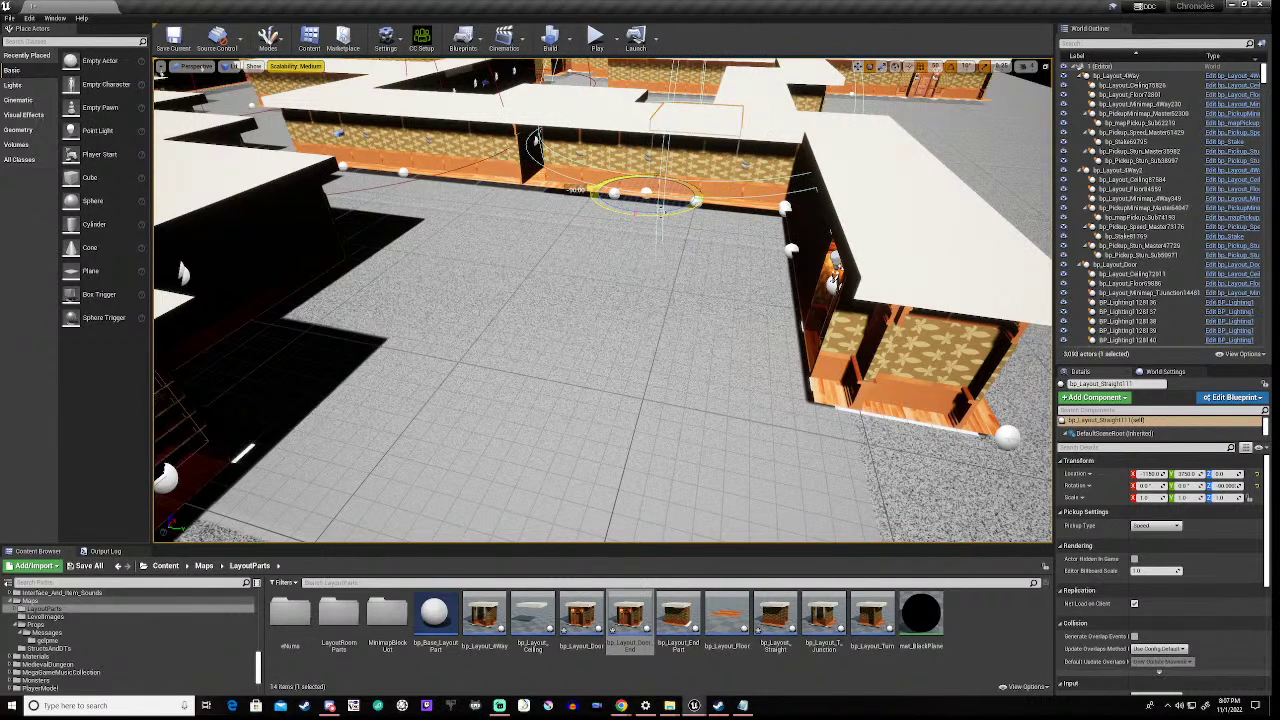
pyautogui.press('w')
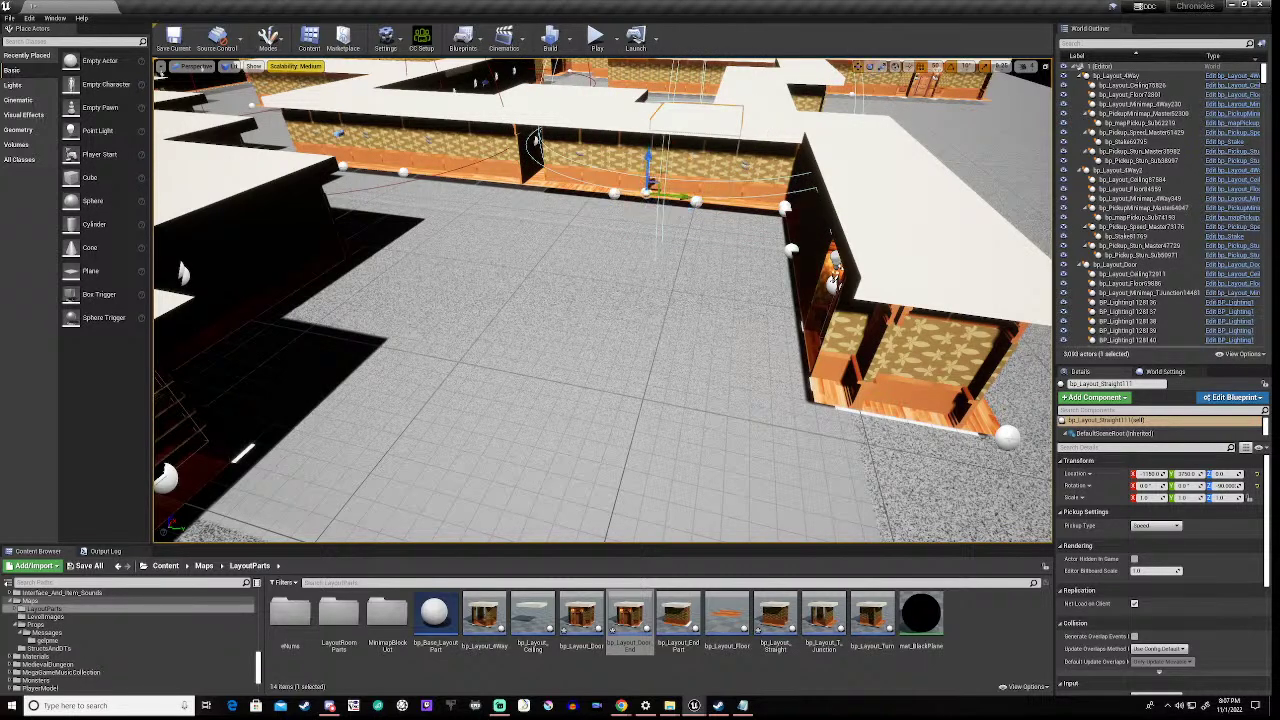
# - Move the rotated straight hallway to X -2400, Y 4000 so it joins the side opening of the bp_Layout_Door_End piece
pyautogui.moveTo(514, 242); pyautogui.dragTo(550, 202, button='right')
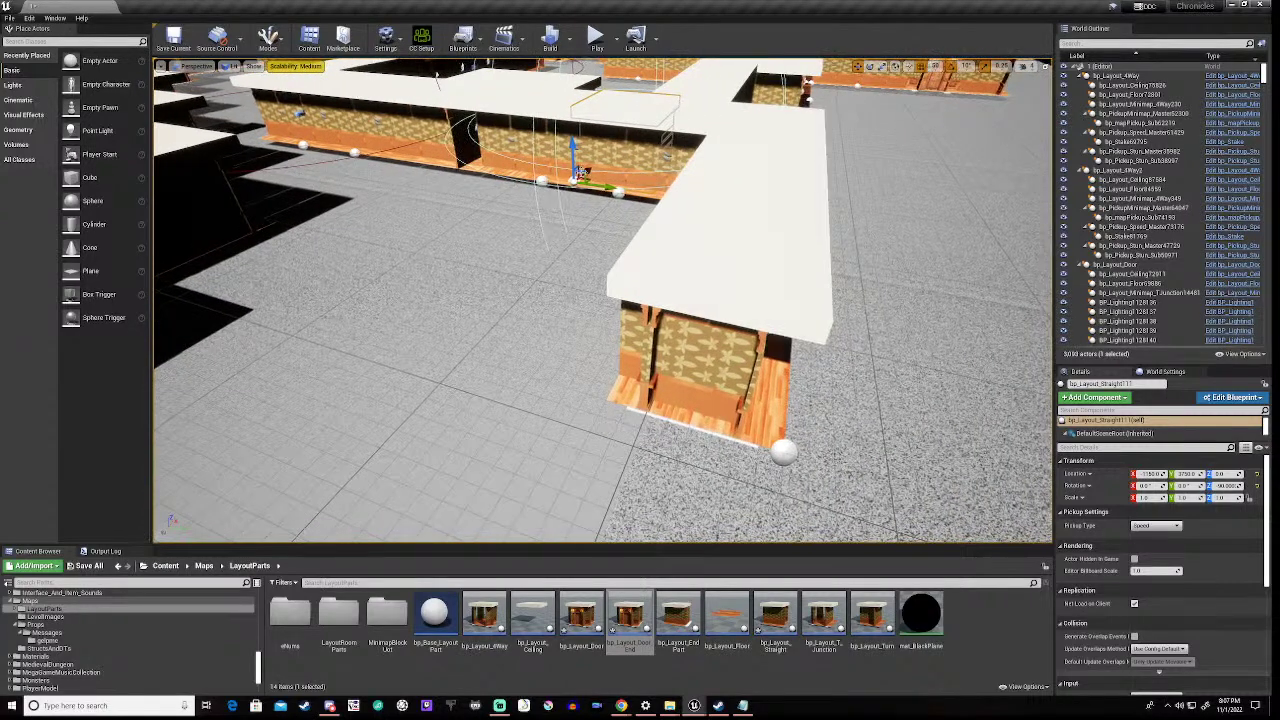
pyautogui.moveTo(578, 175); pyautogui.dragTo(392, 330)
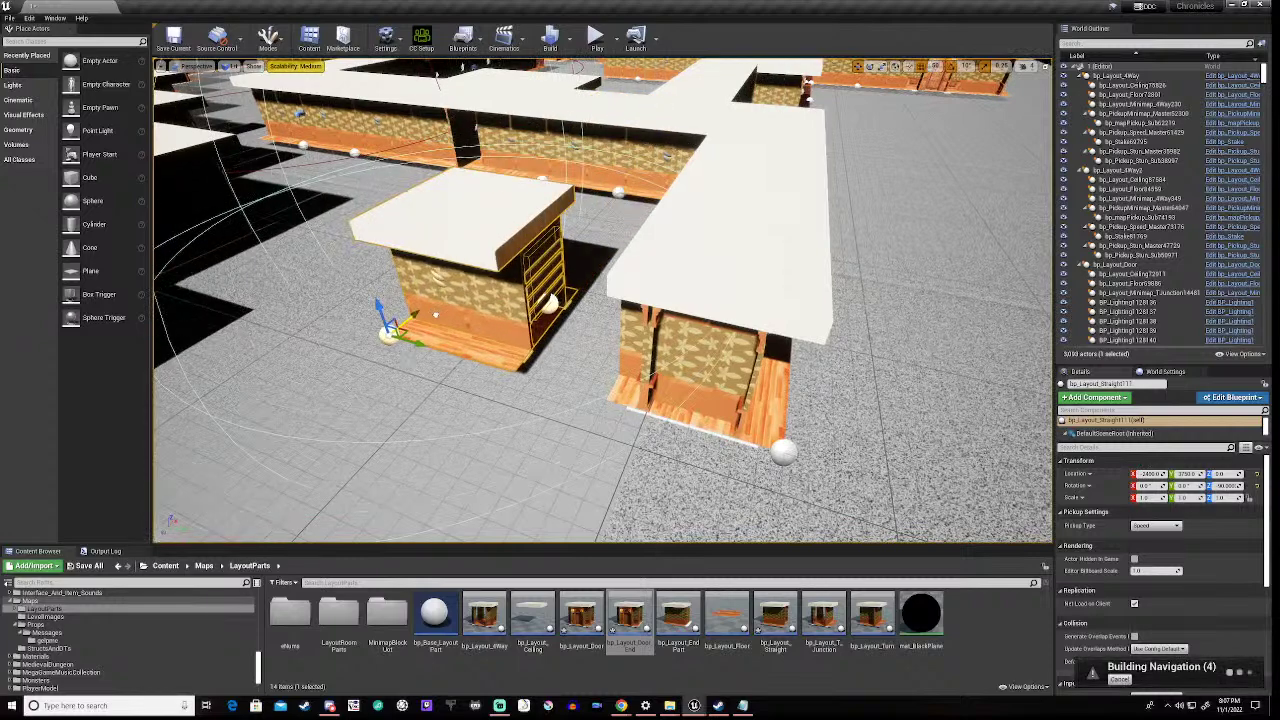
pyautogui.moveTo(408, 369); pyautogui.dragTo(593, 392, button='right')
pyautogui.press('a')
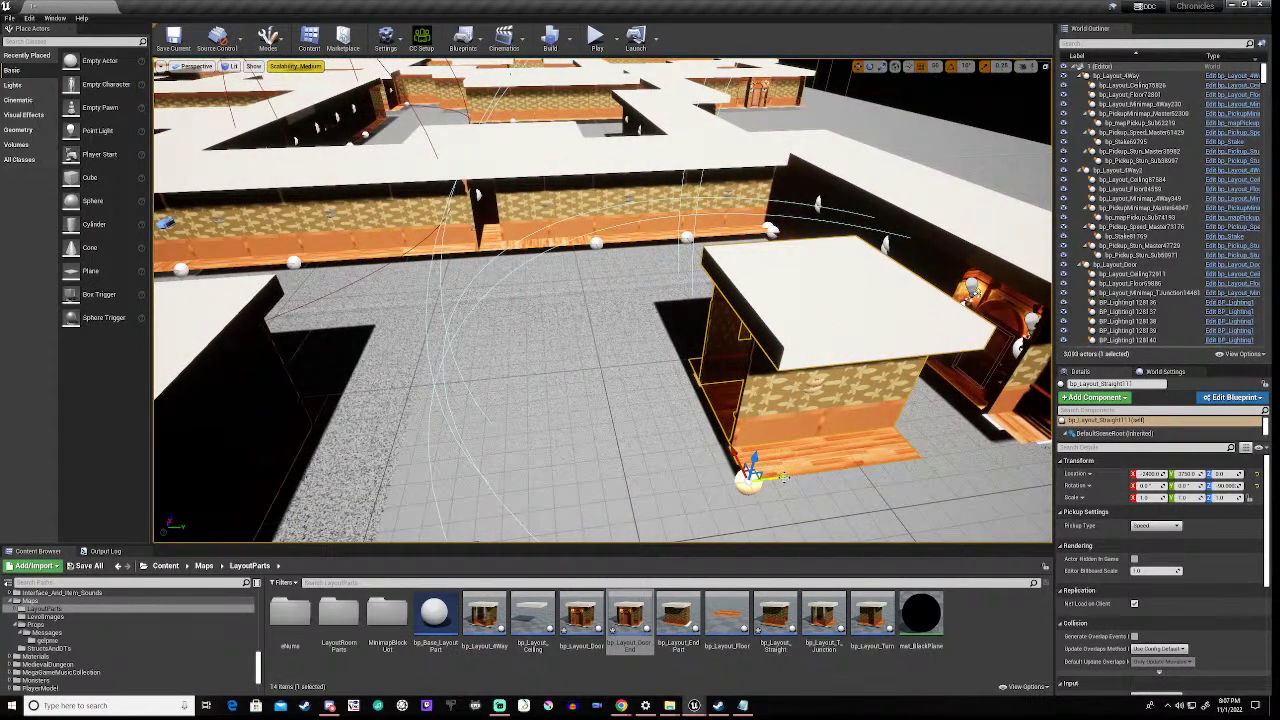
pyautogui.moveTo(783, 478); pyautogui.dragTo(894, 468)
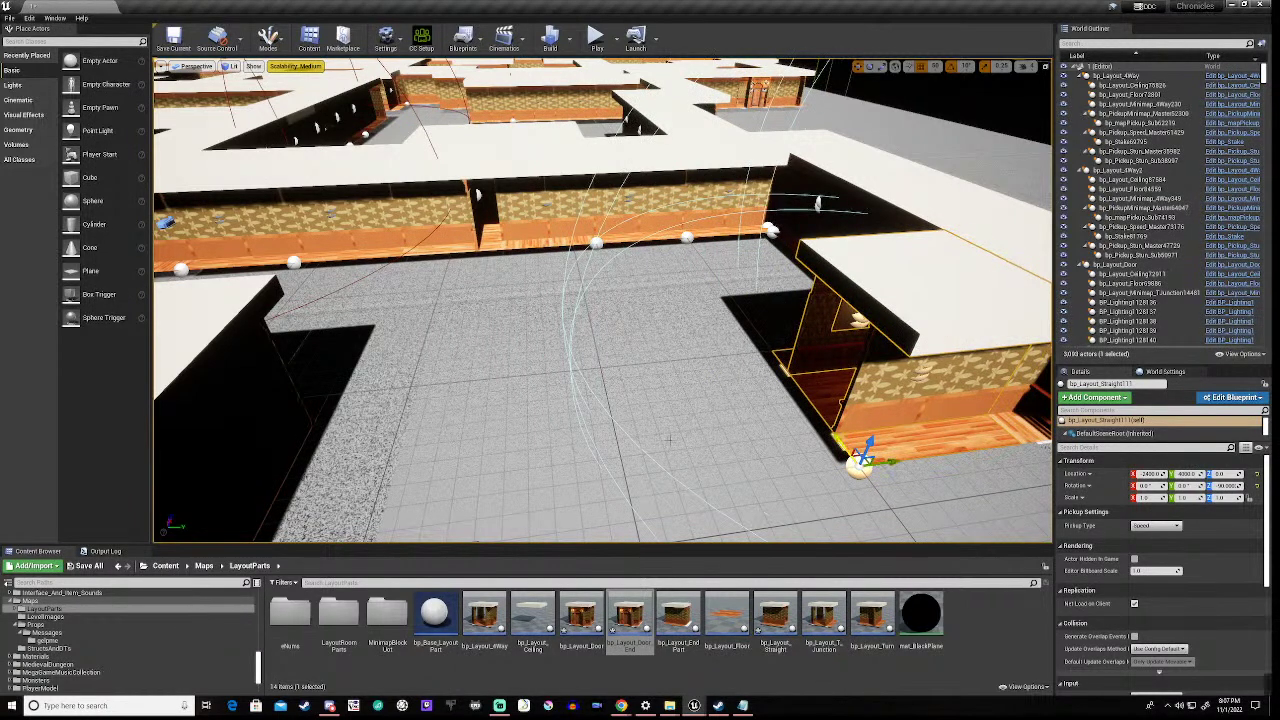
# - Duplicate the nearby turn piece, move the copy along Y into the gap between the two hallway branches, and rotate it -90° about Z
pyautogui.press('s')
pyautogui.moveTo(856, 450); pyautogui.dragTo(780, 458, button='right')
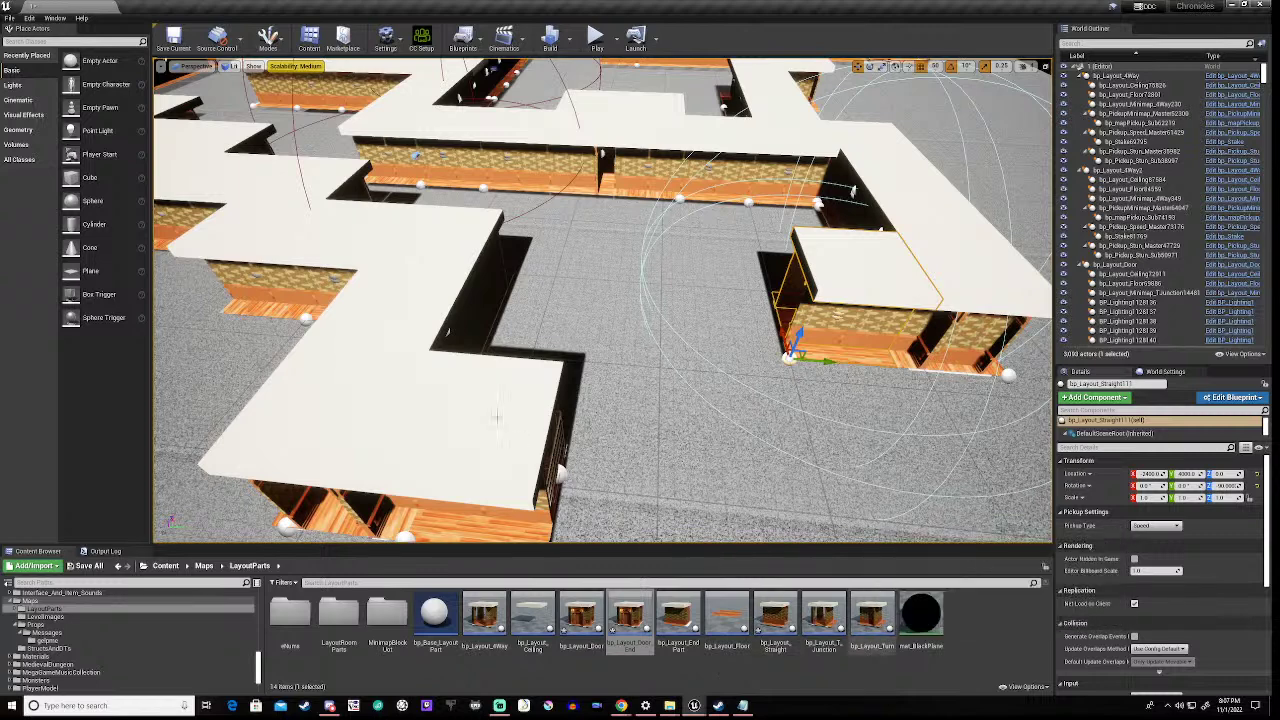
pyautogui.moveTo(438, 261); pyautogui.dragTo(438, 260)
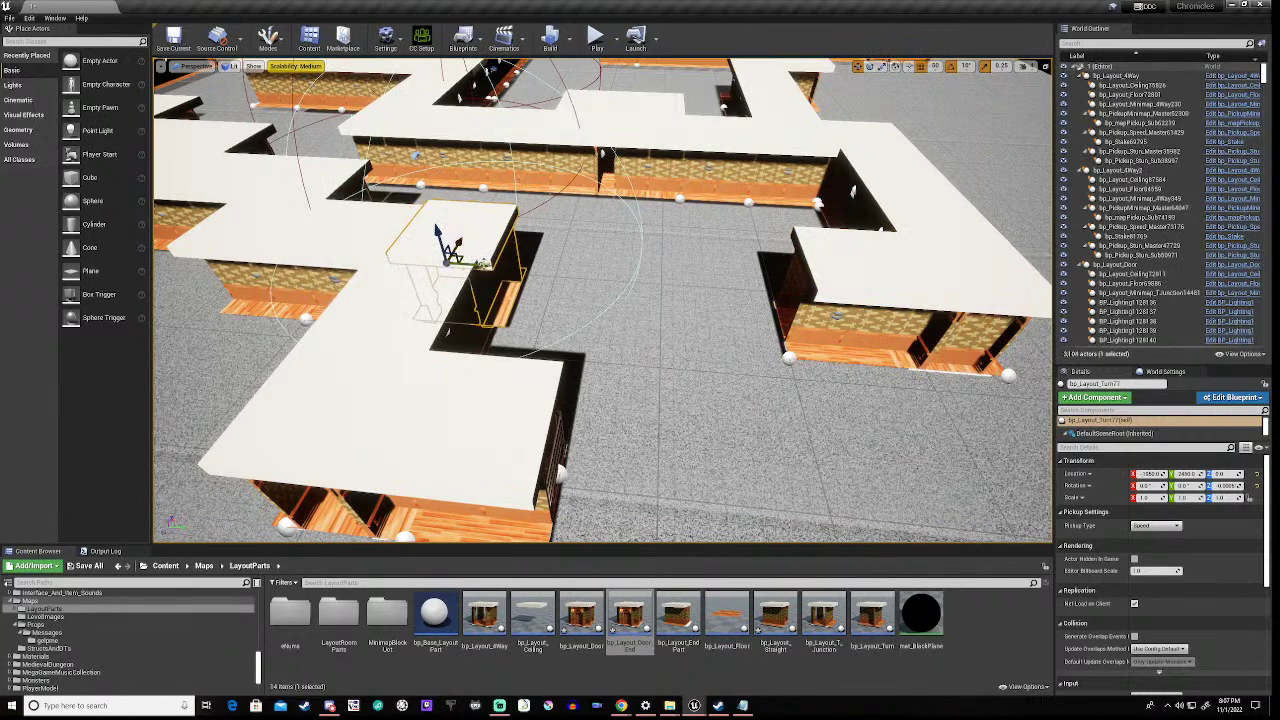
pyautogui.moveTo(484, 264); pyautogui.dragTo(627, 282)
pyautogui.press('e')
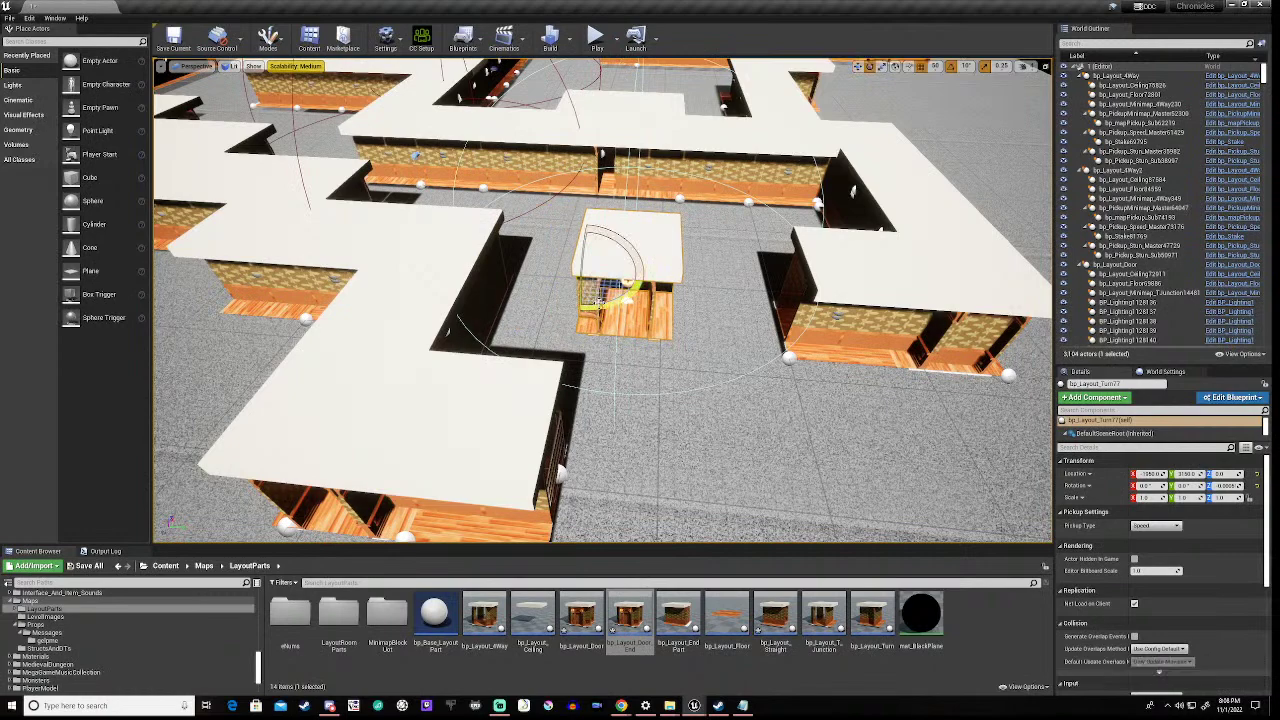
pyautogui.moveTo(598, 296); pyautogui.dragTo(584, 265)
pyautogui.press('w')
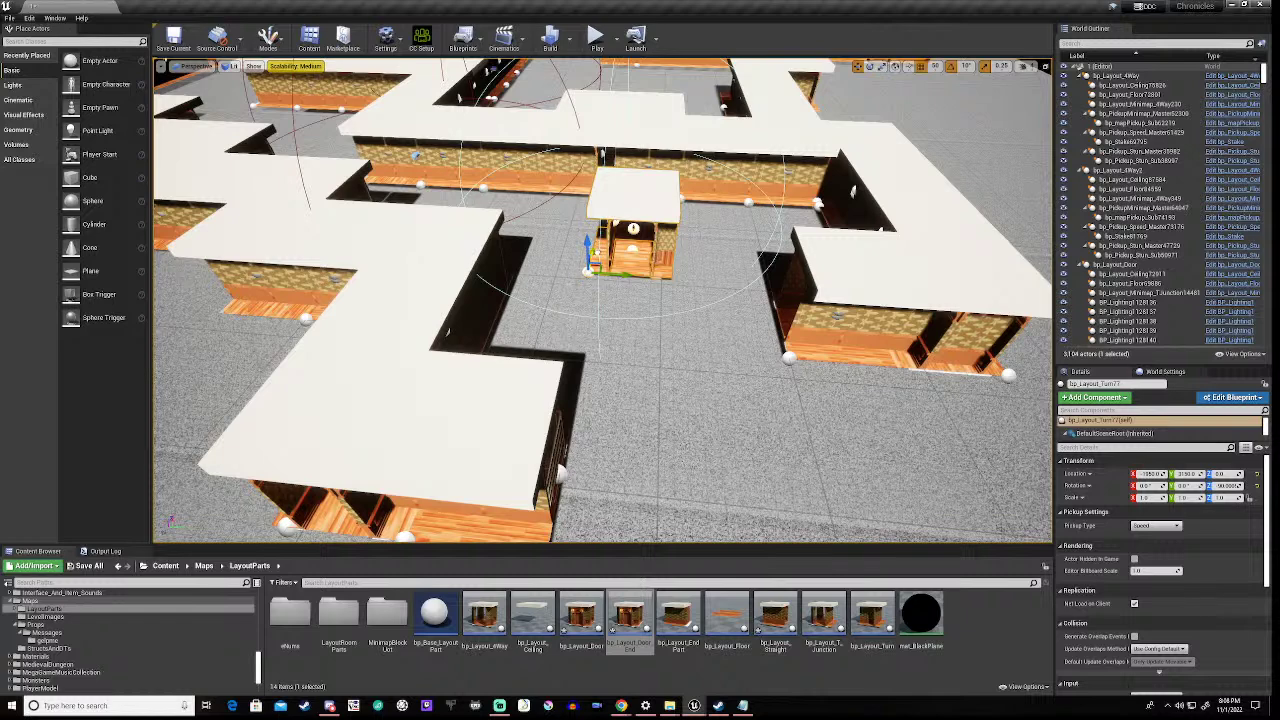
# - Move the rotated turn piece to X -2400, Y 3600 so it joins the open end of the adjacent straight hallway
pyautogui.moveTo(587, 262); pyautogui.dragTo(580, 312)
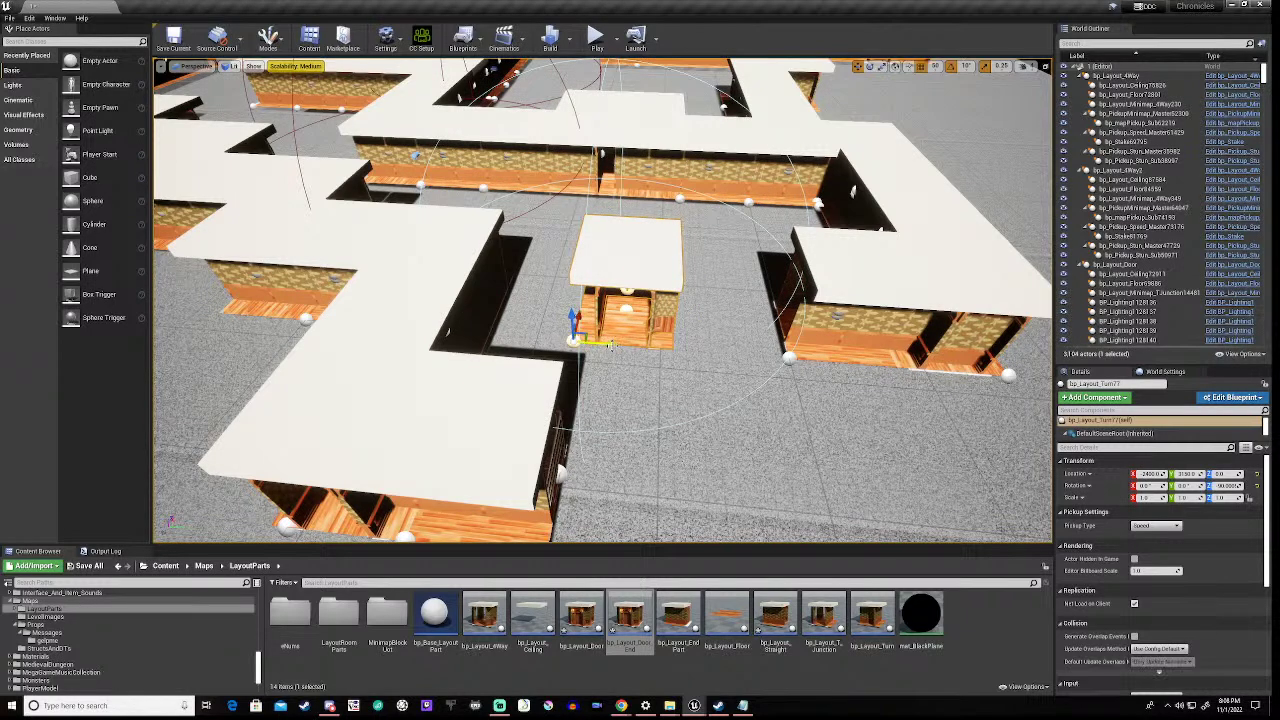
pyautogui.moveTo(592, 343); pyautogui.dragTo(704, 350)
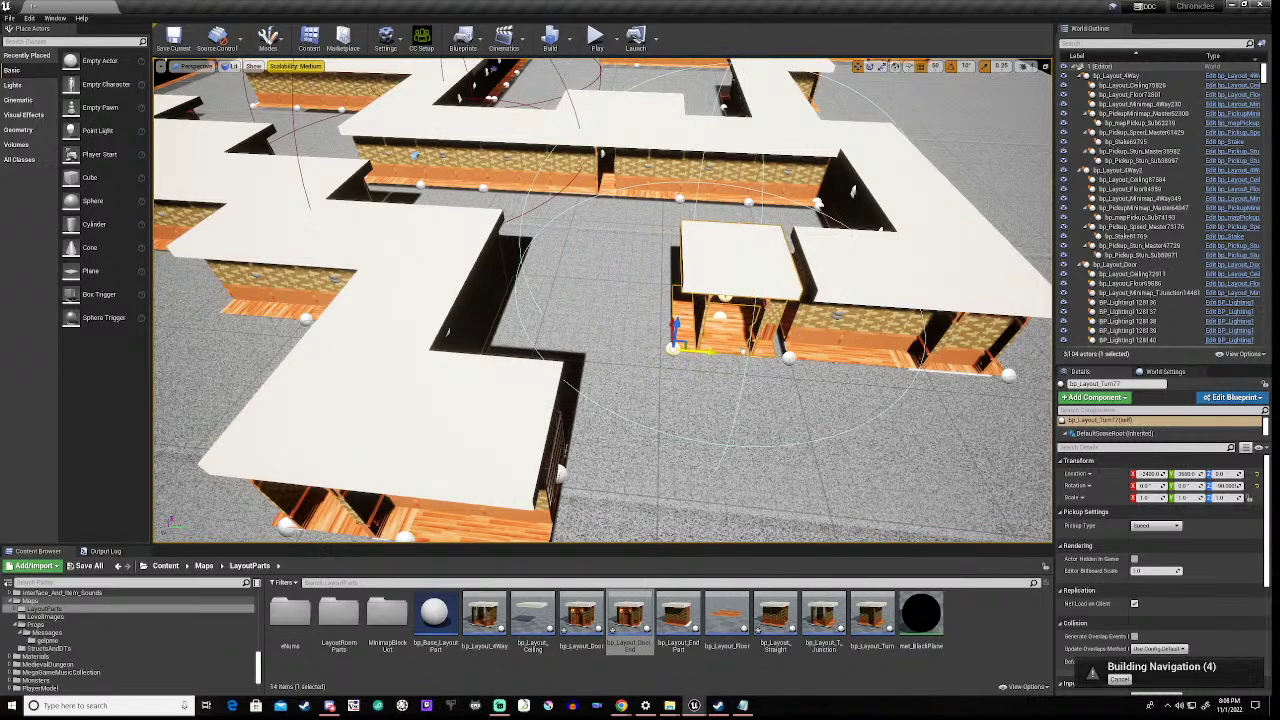
pyautogui.scroll(-4, 600, 300)
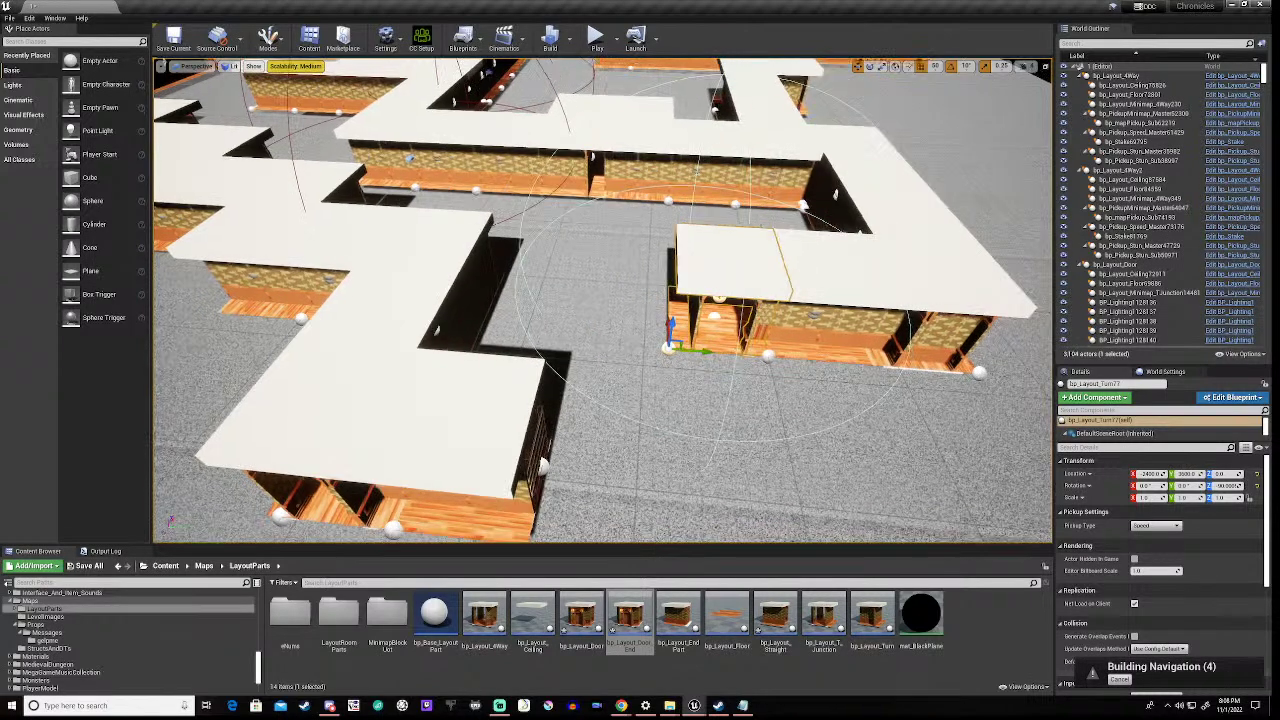
pyautogui.press('w')
pyautogui.moveTo(826, 267); pyautogui.dragTo(830, 267, button='right')
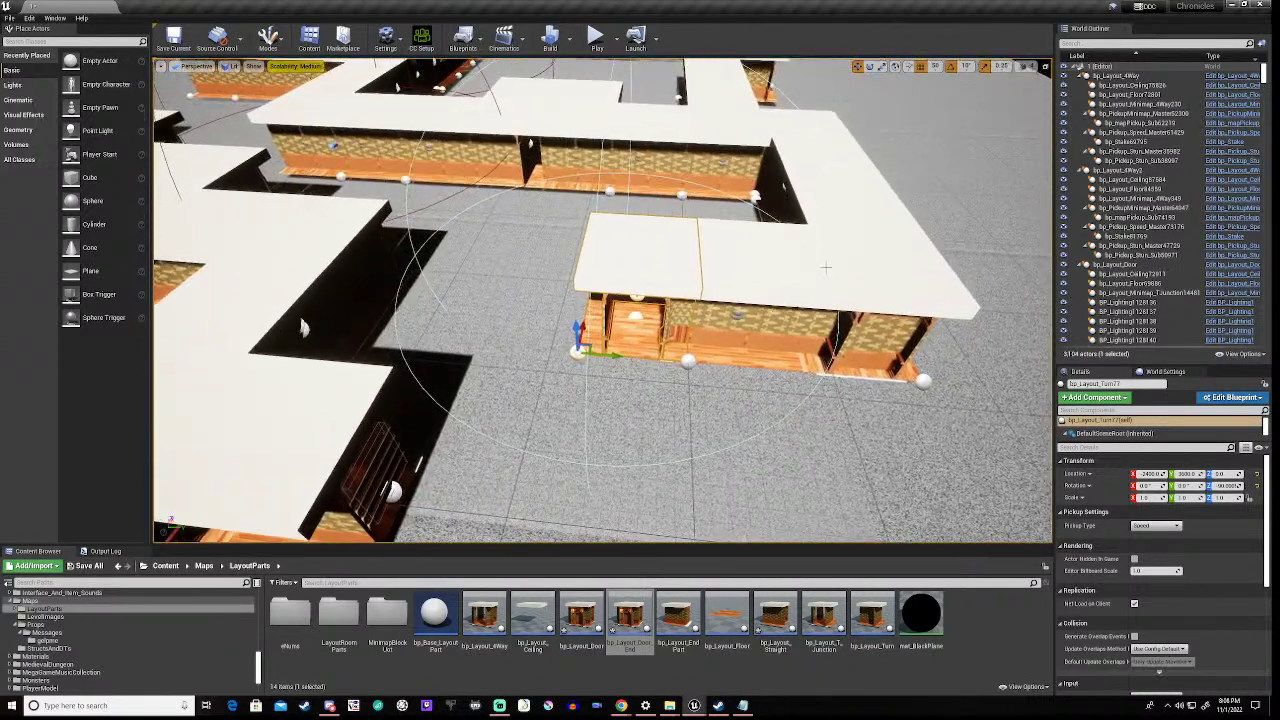
# - Duplicate the straight hallway on the far side branch, move the copy along X to -2400, and rotate it to 180° about Z
pyautogui.click(826, 170)
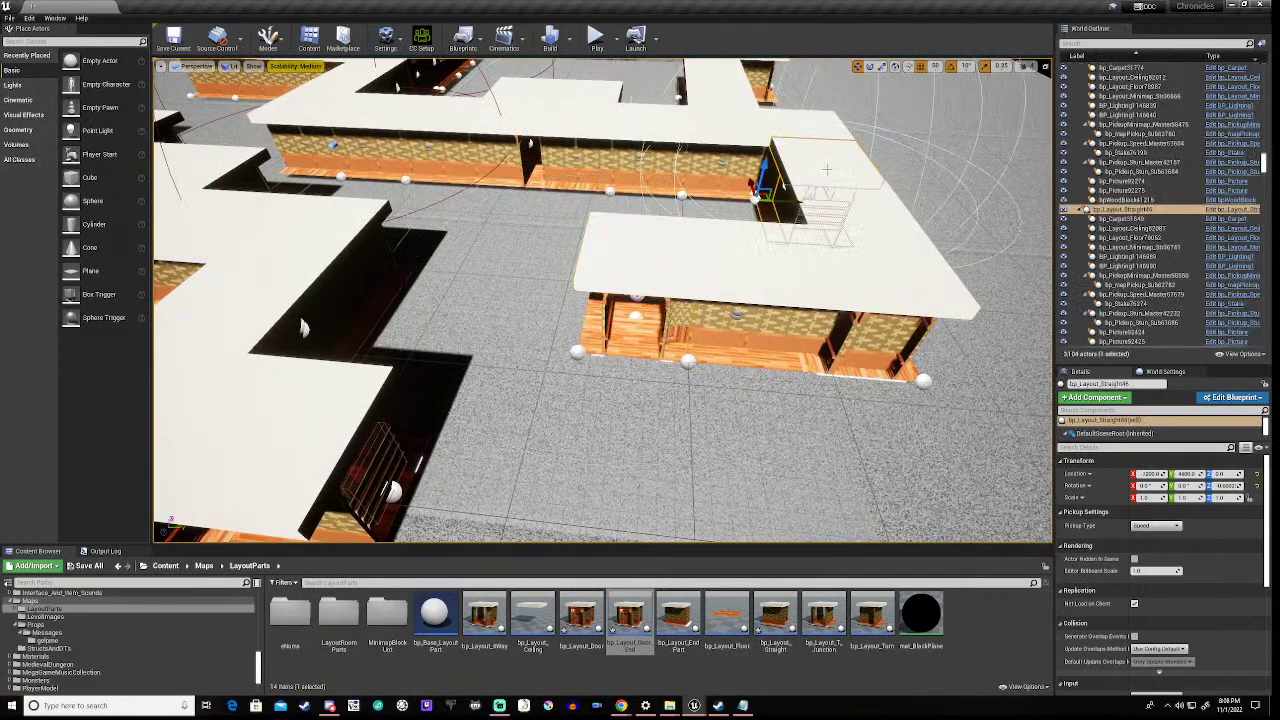
pyautogui.click(826, 170)
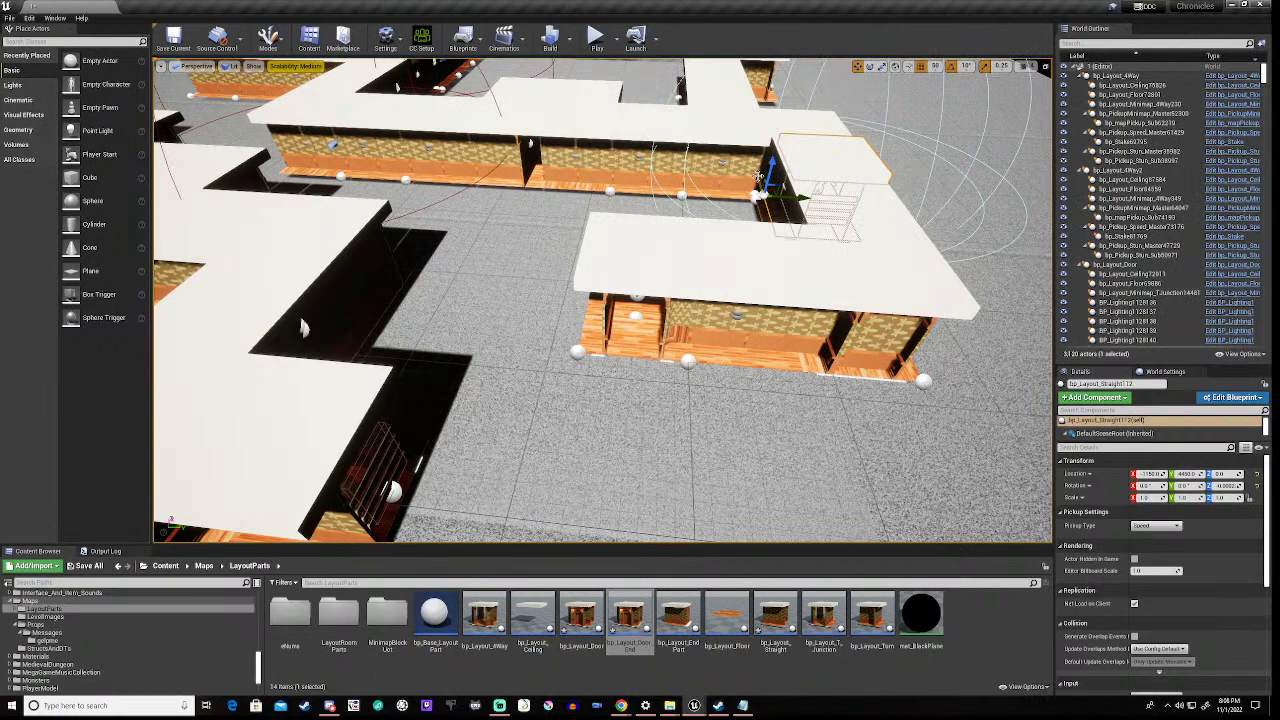
pyautogui.moveTo(759, 176); pyautogui.dragTo(818, 366)
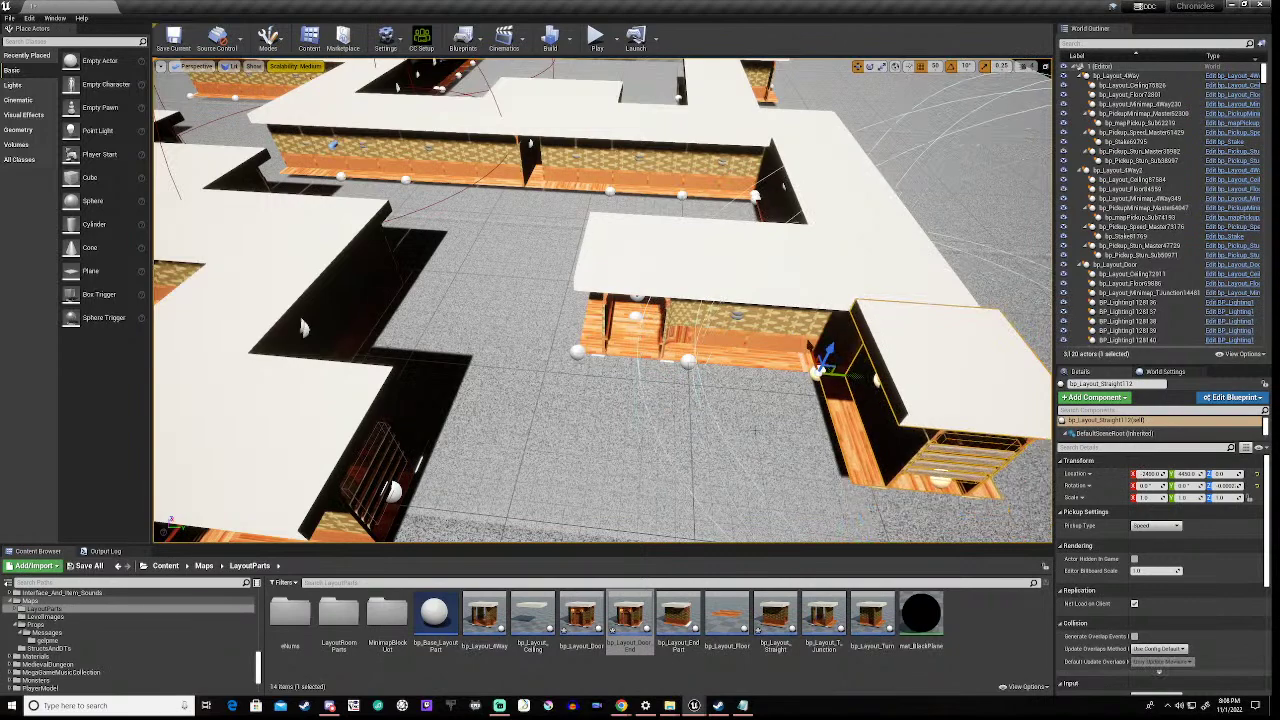
pyautogui.press('e')
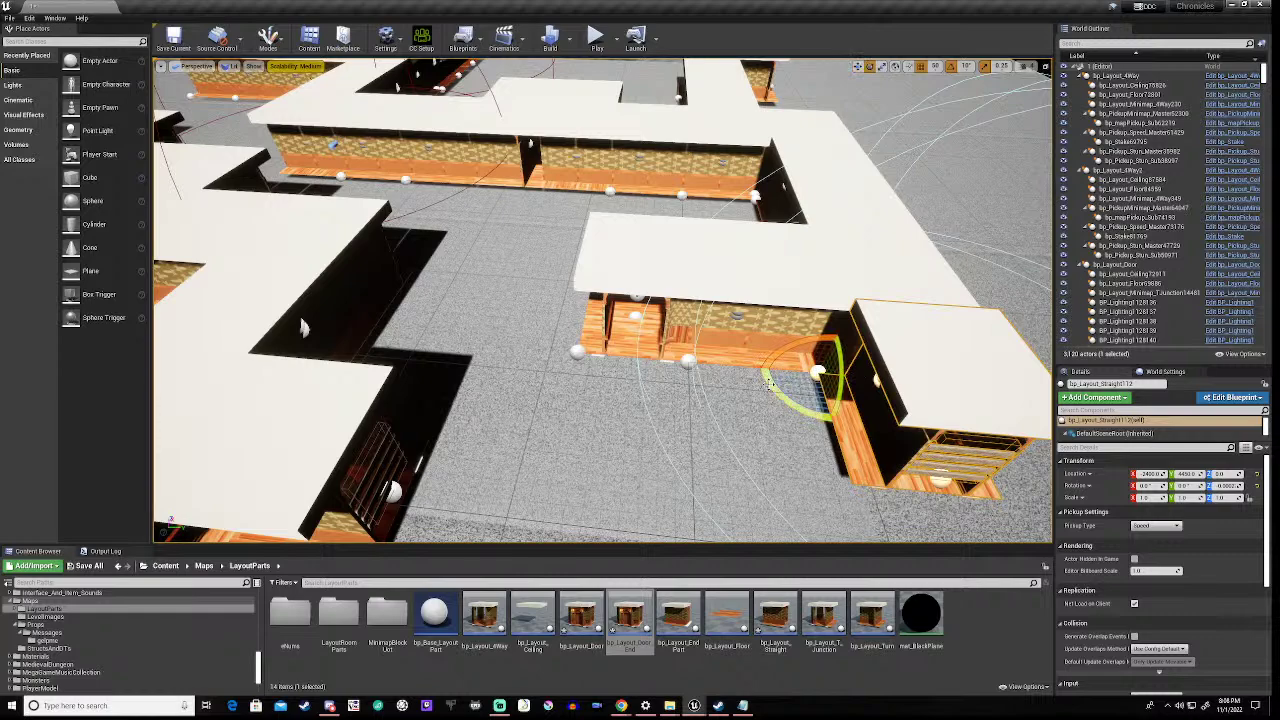
pyautogui.moveTo(769, 384); pyautogui.dragTo(868, 446)
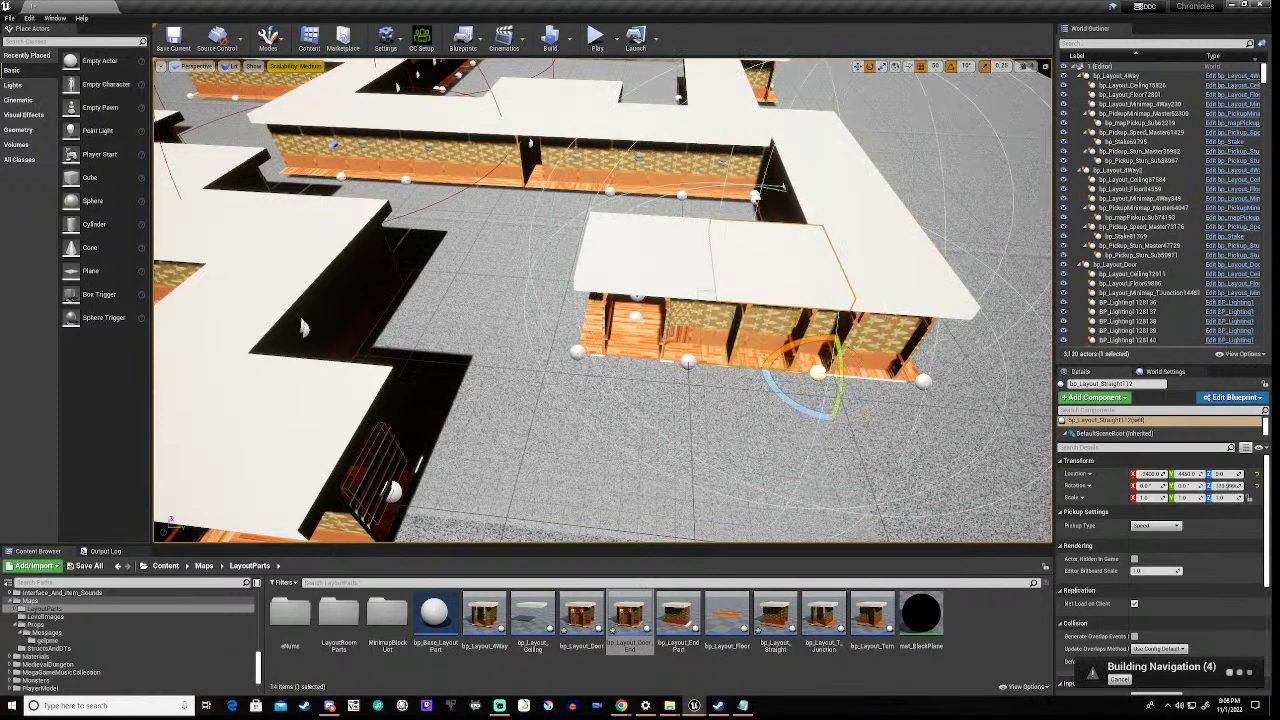
# - Move the rotated straight hallway copy to X -2800, Y 4000 so it joins the turn piece's open side
pyautogui.press('w')
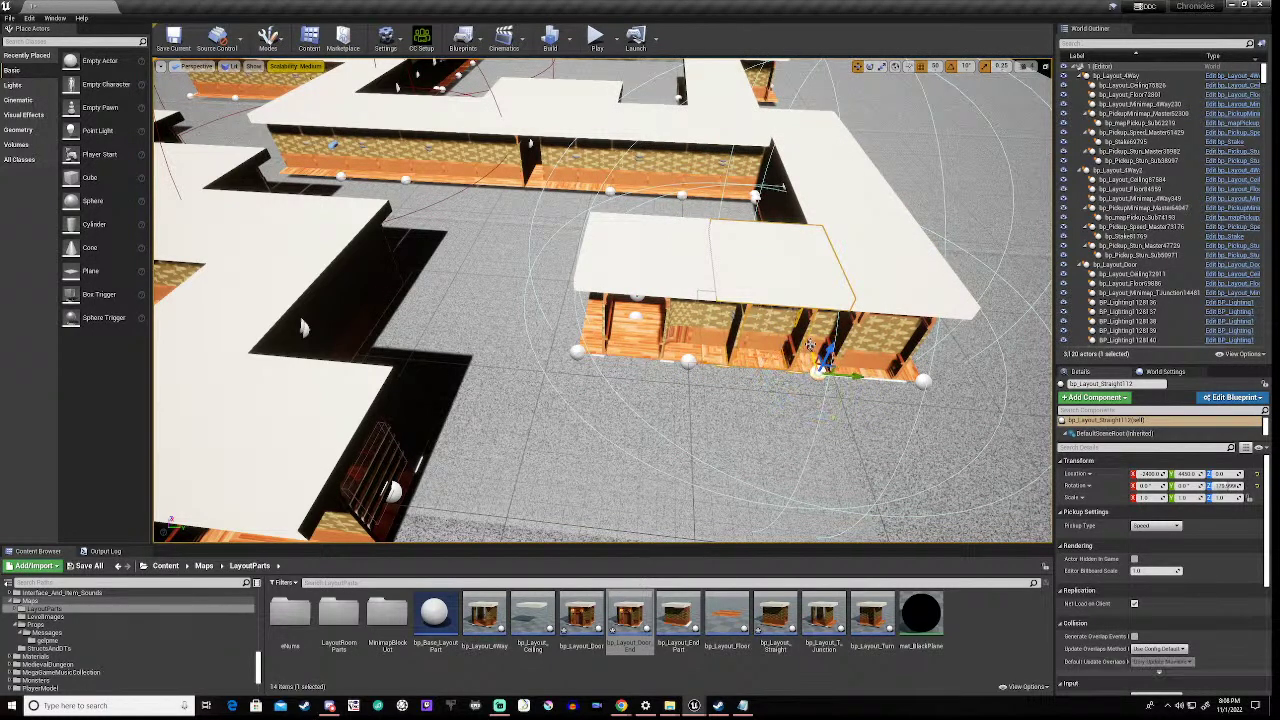
pyautogui.moveTo(810, 345); pyautogui.dragTo(840, 452)
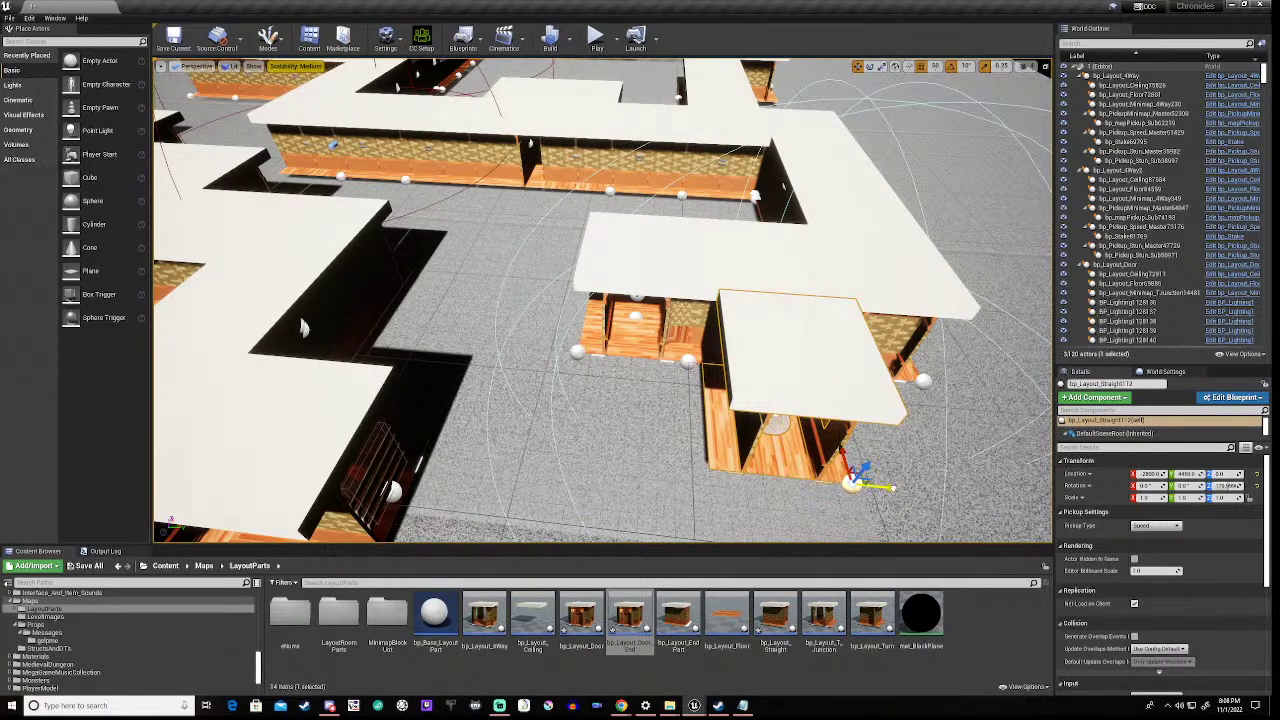
pyautogui.moveTo(880, 487); pyautogui.dragTo(712, 472)
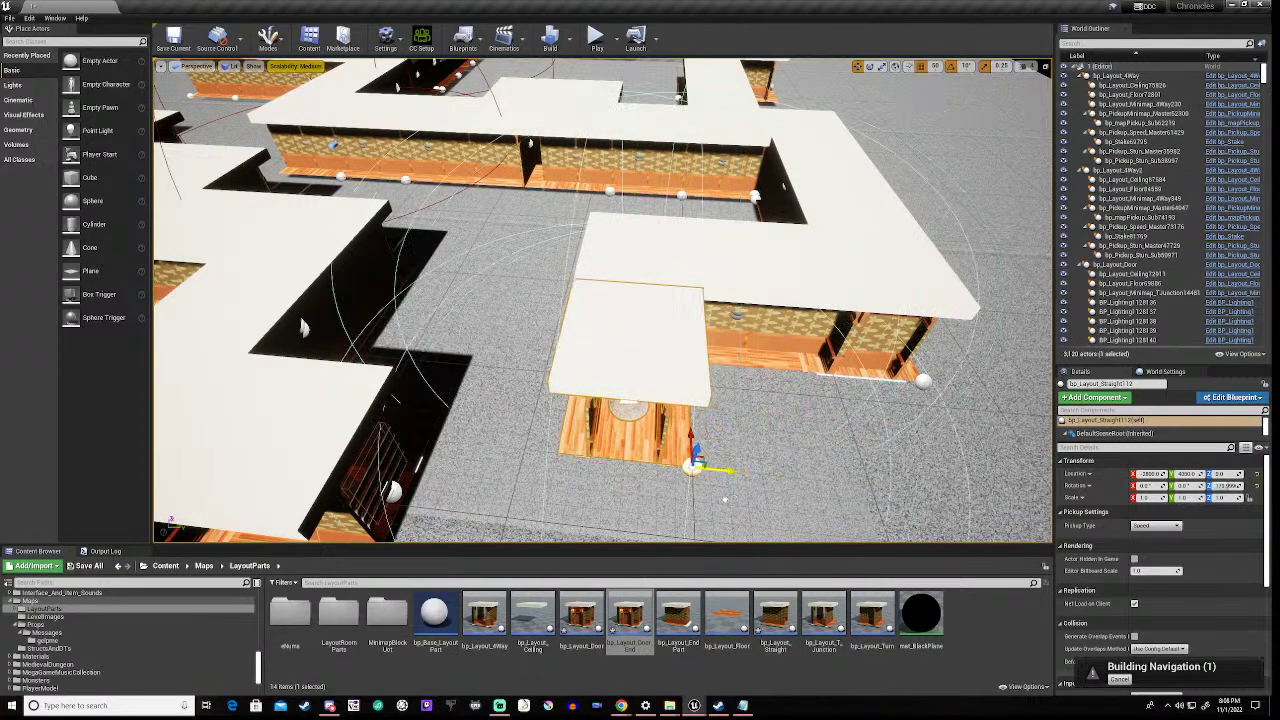
# - Duplicate the straight hallway at the end of the neighbouring branch and move the copy to X -3200, Y 3200 to extend it
pyautogui.moveTo(772, 471); pyautogui.dragTo(735, 455, button='right')
pyautogui.press('w')
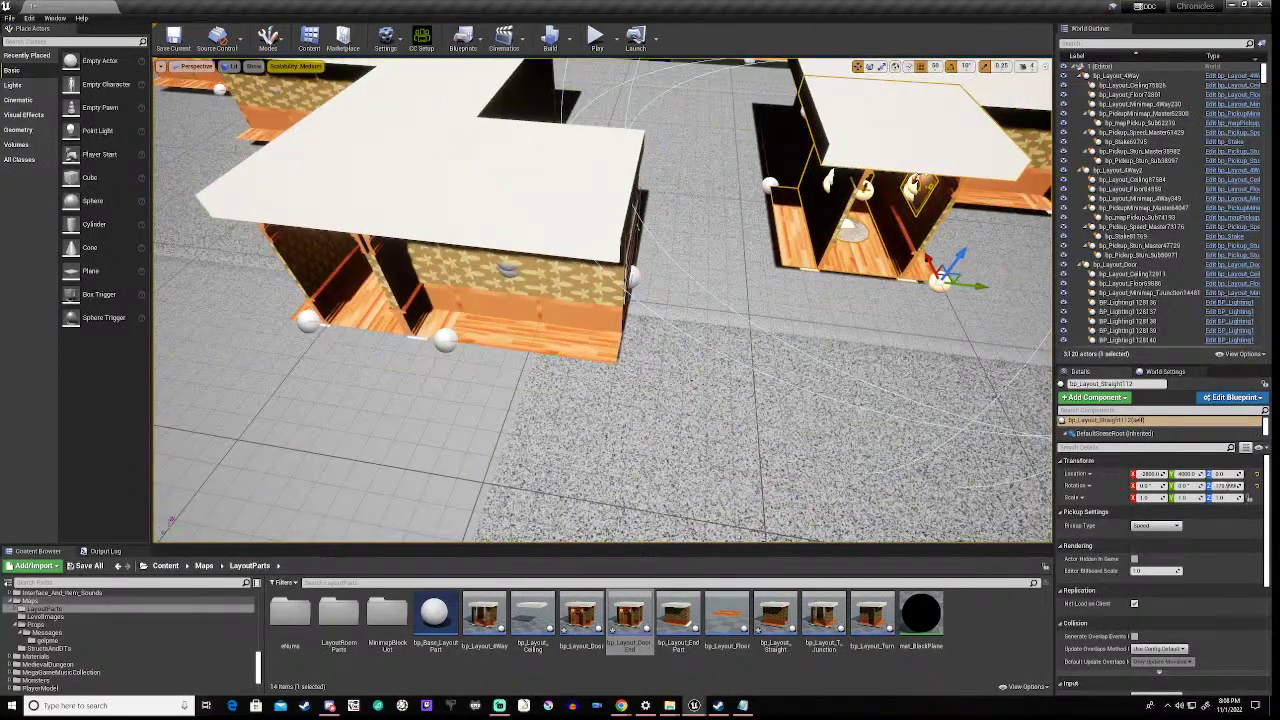
pyautogui.click(533, 196)
pyautogui.hotkey('ctrl', 'w')
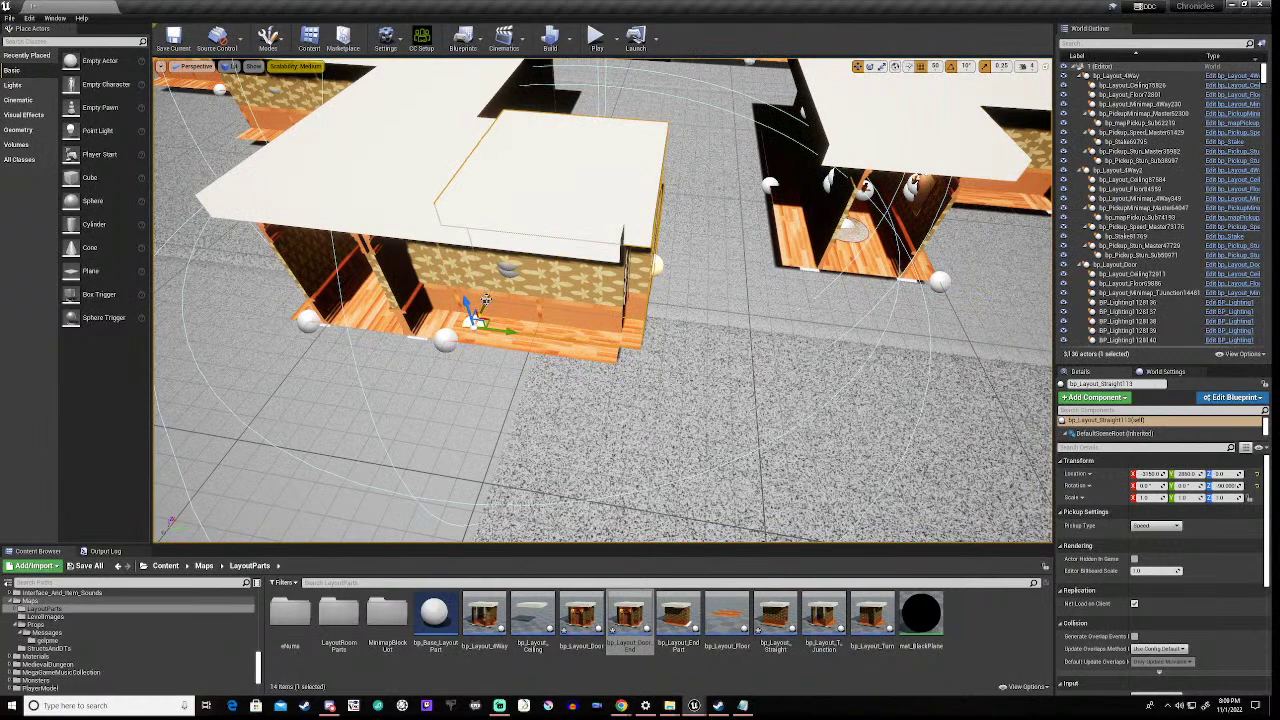
pyautogui.moveTo(485, 300); pyautogui.dragTo(645, 378)
pyautogui.press('d')
pyautogui.moveTo(395, 250); pyautogui.dragTo(301, 259, button='right')
pyautogui.press('s')
pyautogui.moveTo(777, 358); pyautogui.dragTo(777, 358, button='right')
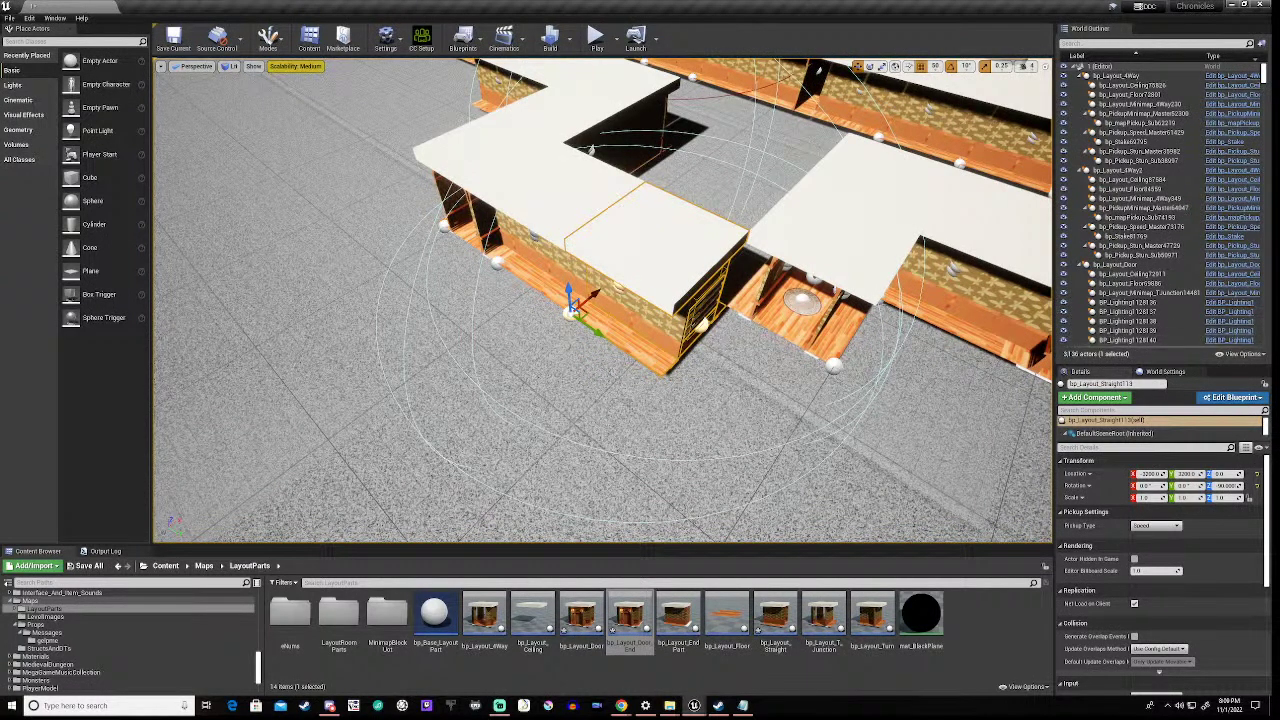
pyautogui.click(458, 157)
pyautogui.hotkey('ctrl', 'w')
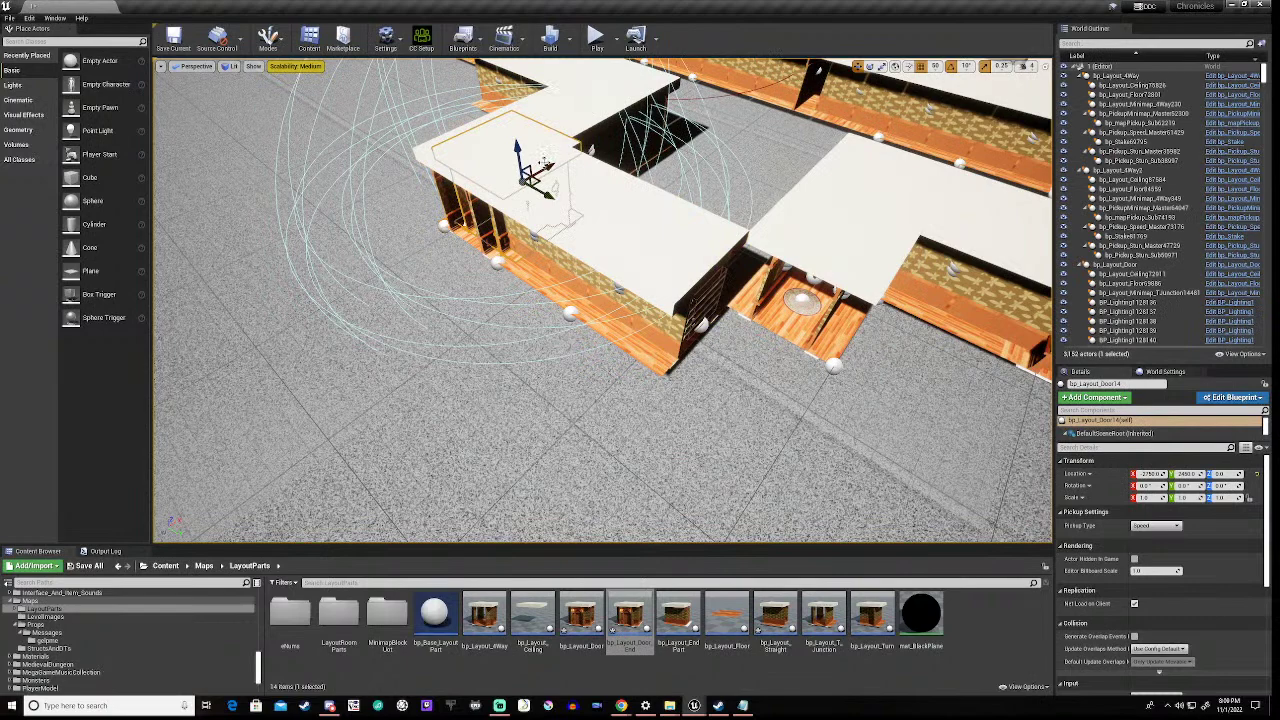
pyautogui.moveTo(549, 165); pyautogui.dragTo(391, 255)
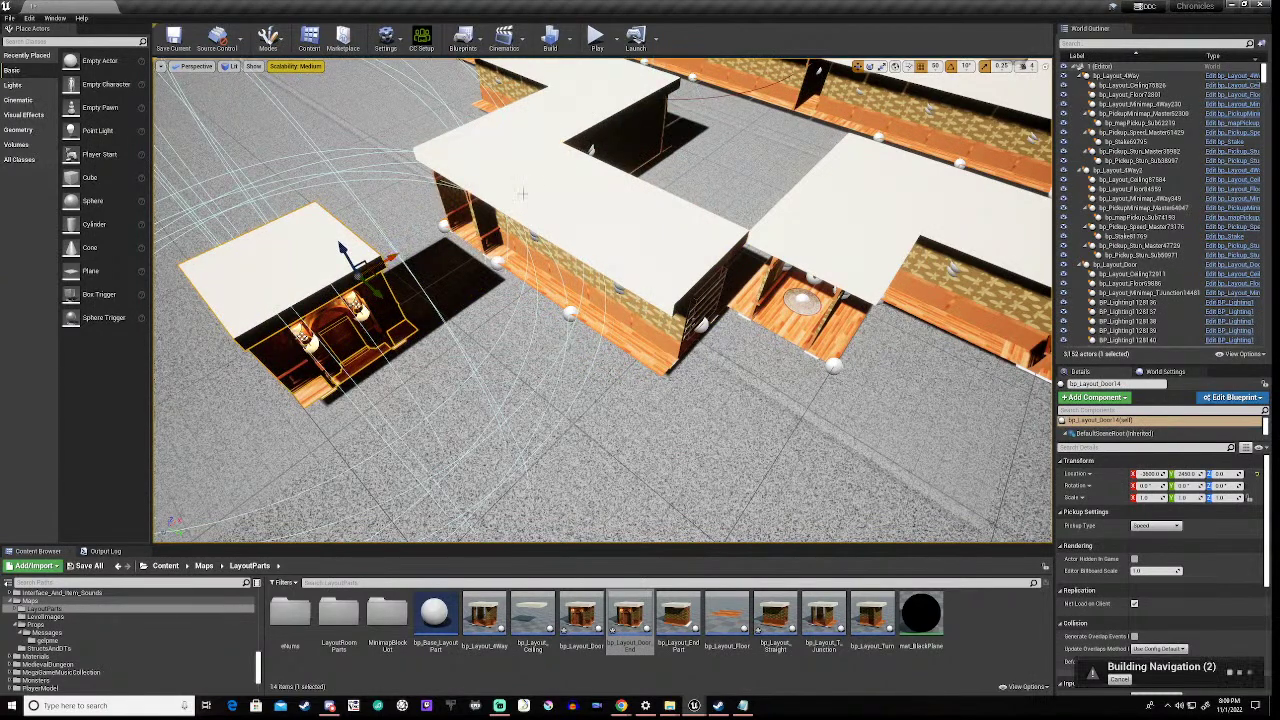
pyautogui.press('Delete')
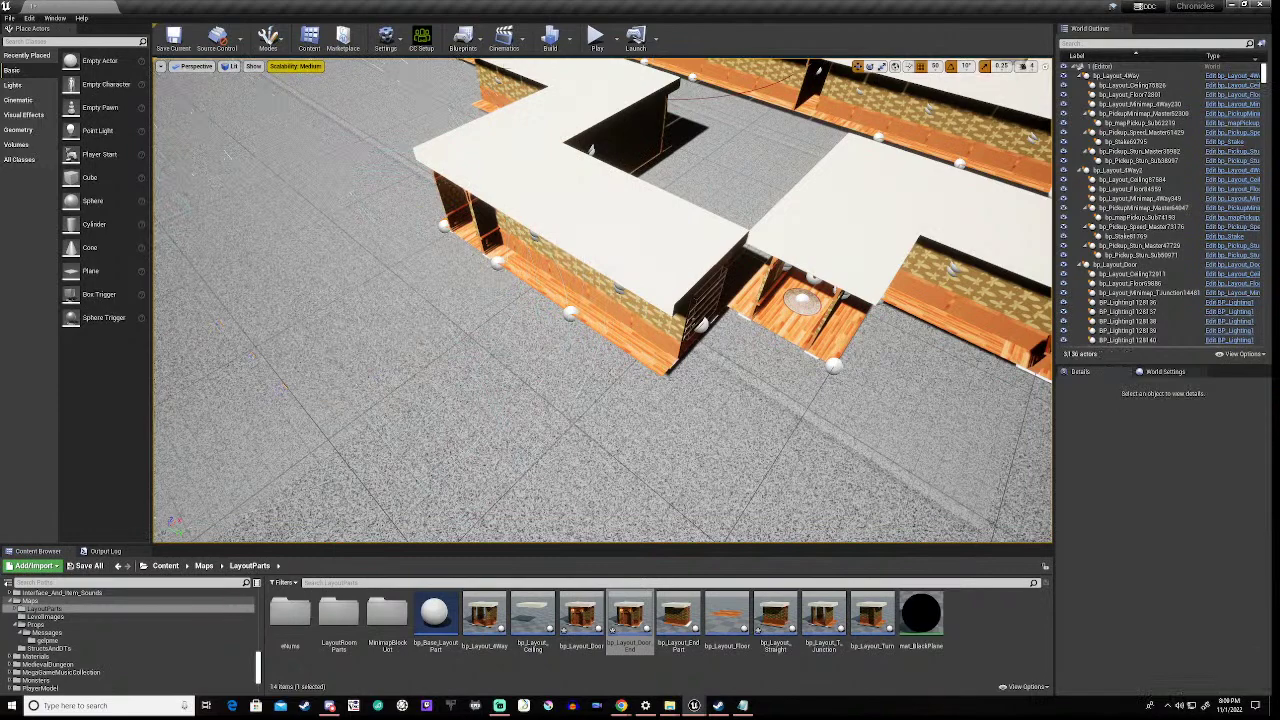
# - Duplicate the turn piece at the neighbouring branch's inner corner and move the copy to X -3750, Y 4000
pyautogui.click(421, 121)
pyautogui.scroll(-3, 370, 134)
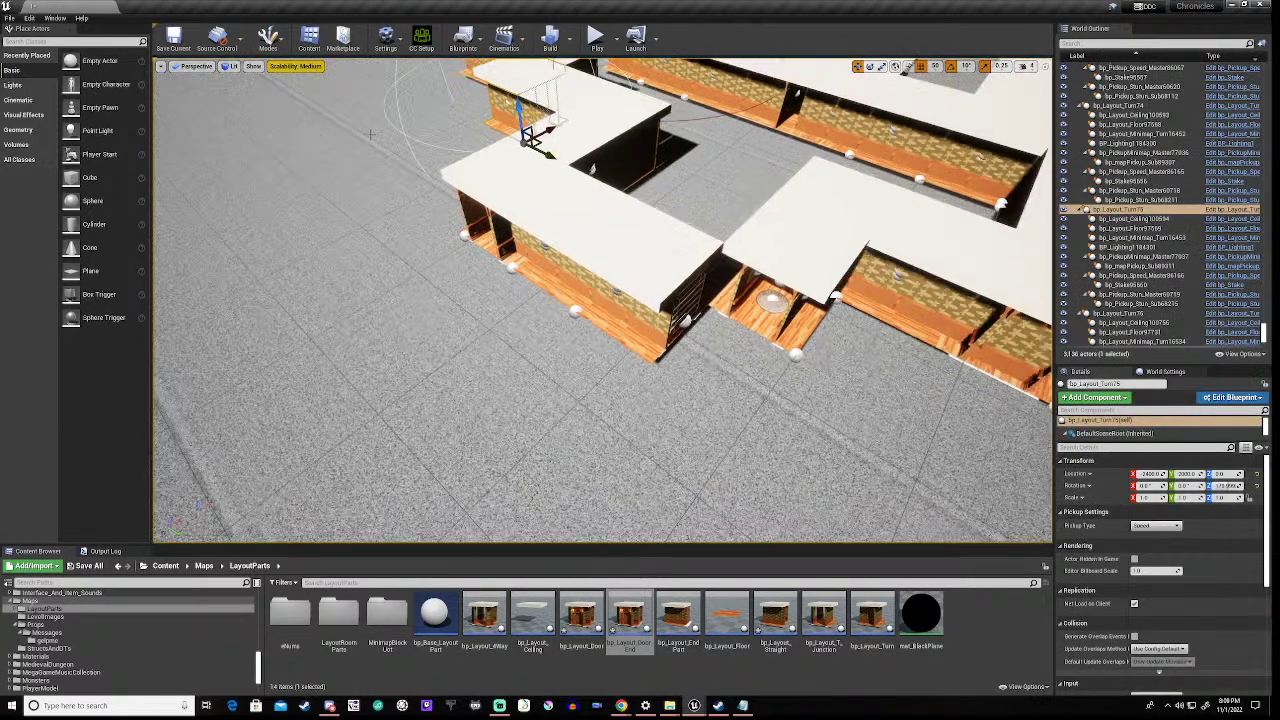
pyautogui.scroll(-1, 370, 134)
pyautogui.hotkey('ctrl', 'w')
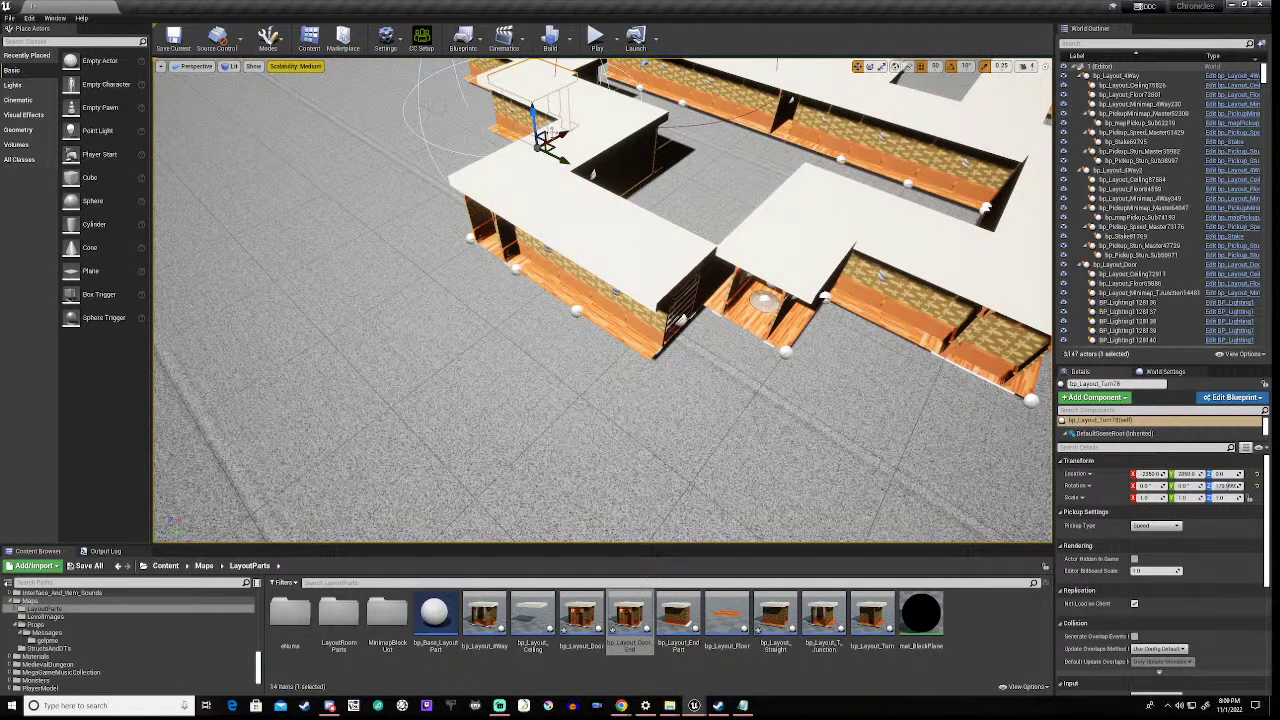
pyautogui.moveTo(545, 142); pyautogui.dragTo(340, 245)
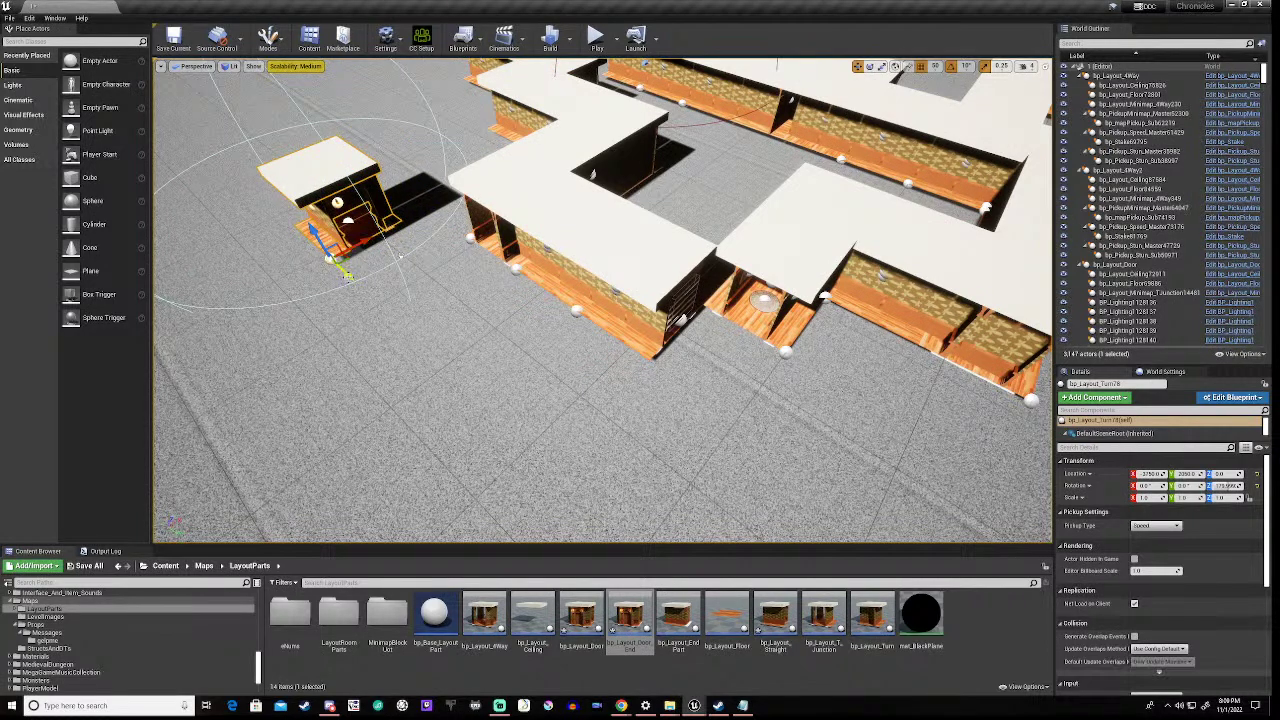
pyautogui.moveTo(400, 256); pyautogui.dragTo(747, 526)
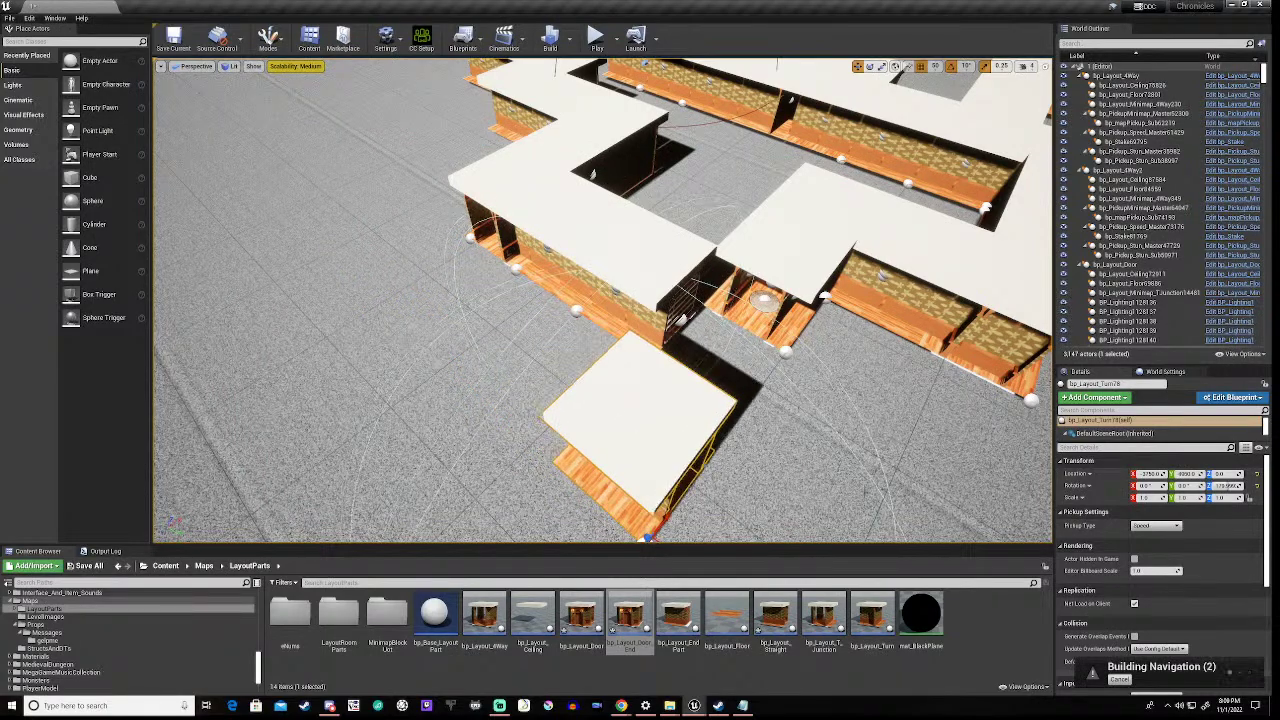
# - Rotate the turn copy to 90° about Z and move it along X to -2800 so it joins the two hallway branches
pyautogui.press('d')
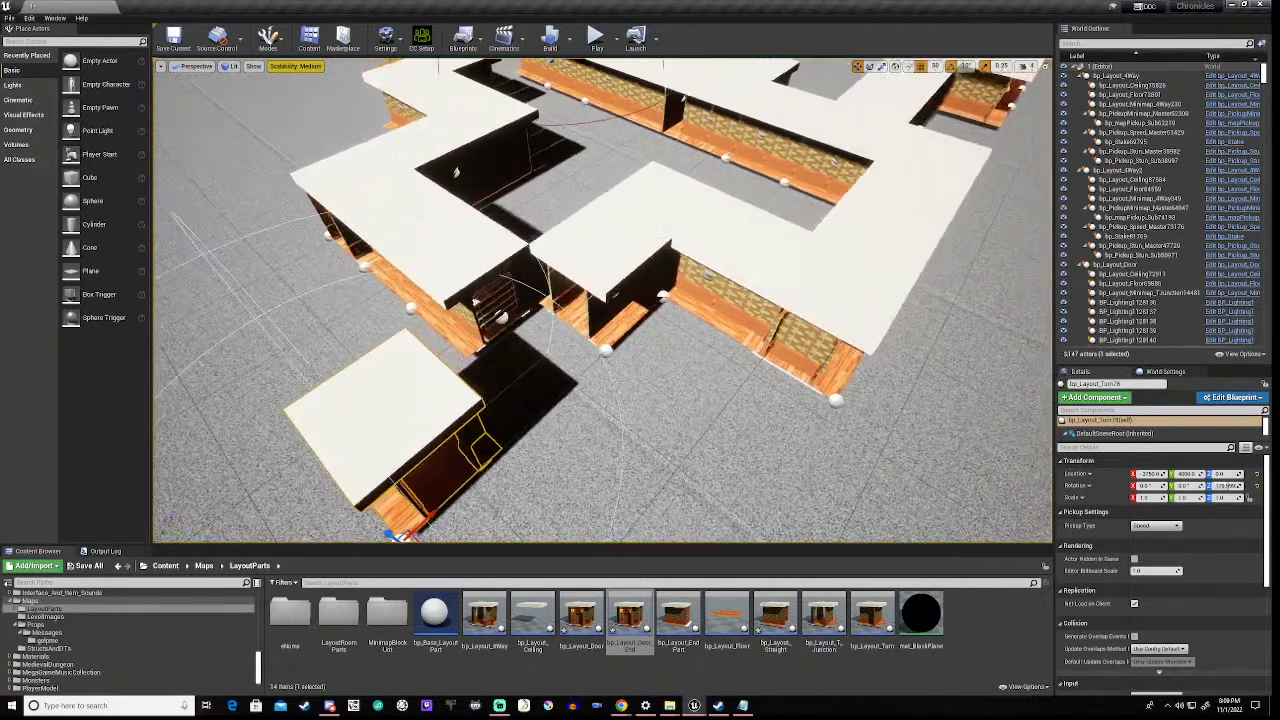
pyautogui.moveTo(640, 300); pyautogui.dragTo(465, 348, button='right')
pyautogui.press('w')
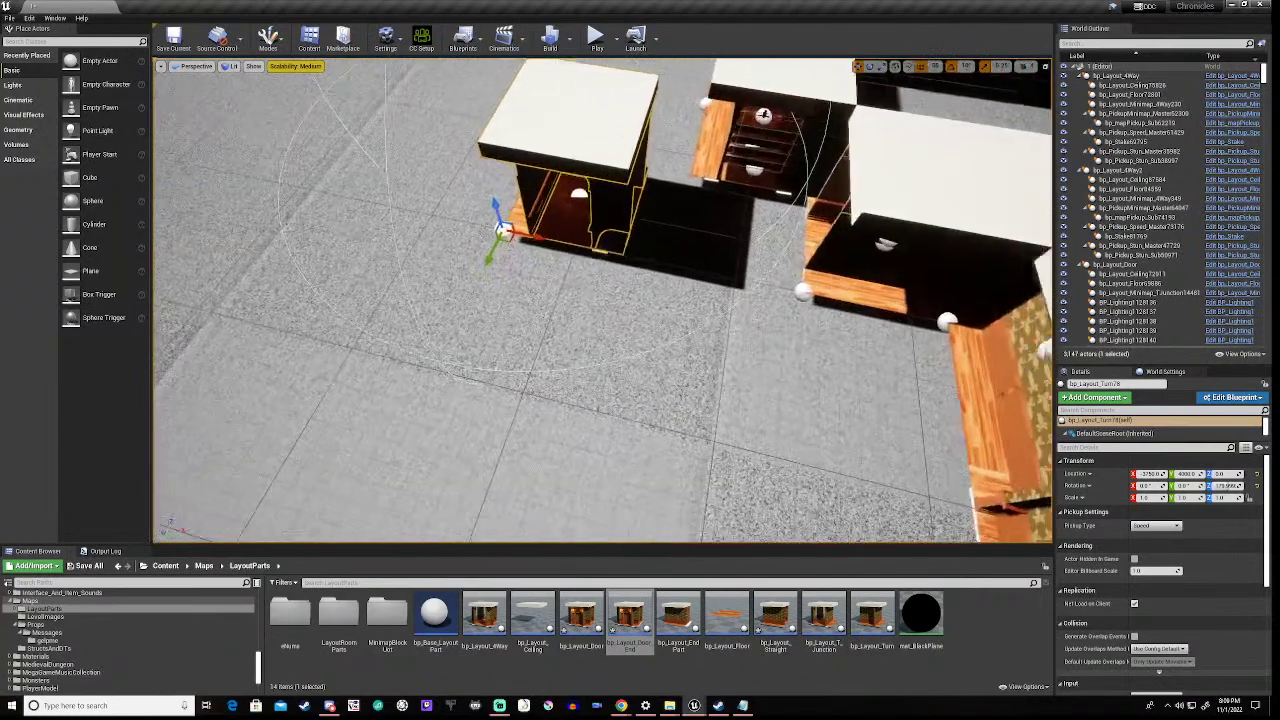
pyautogui.press('w')
pyautogui.press('s')
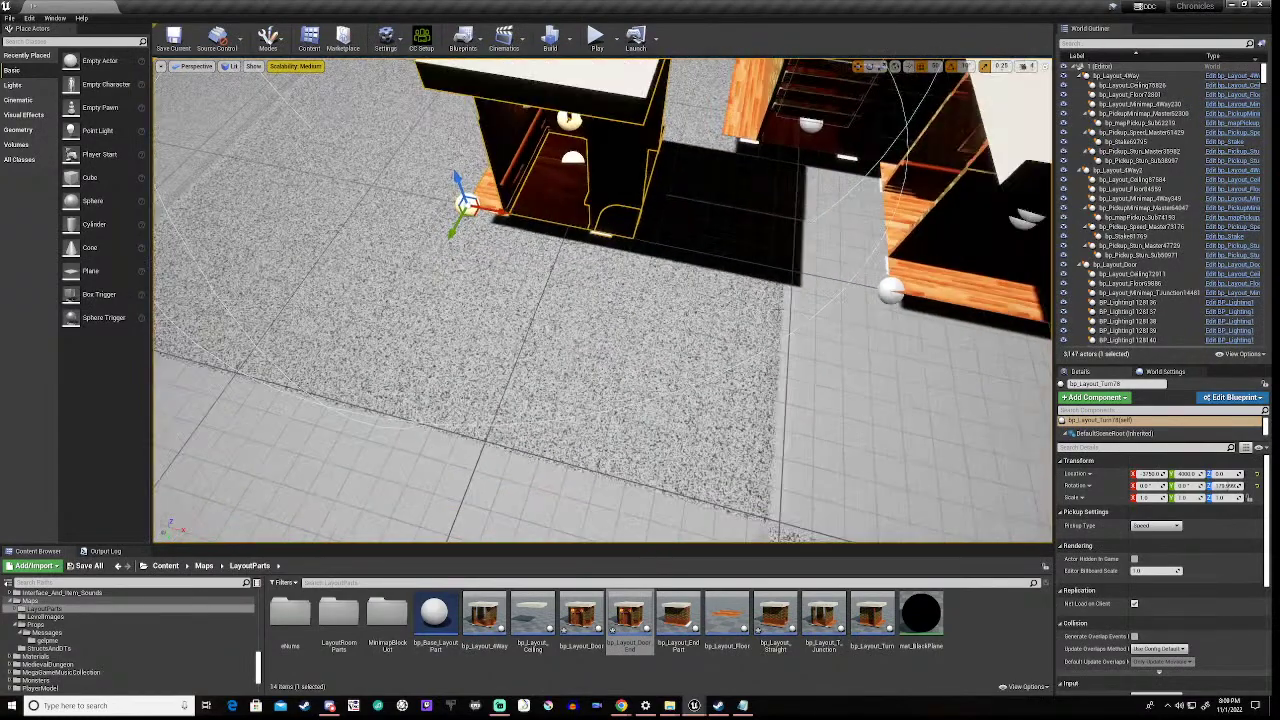
pyautogui.press('e')
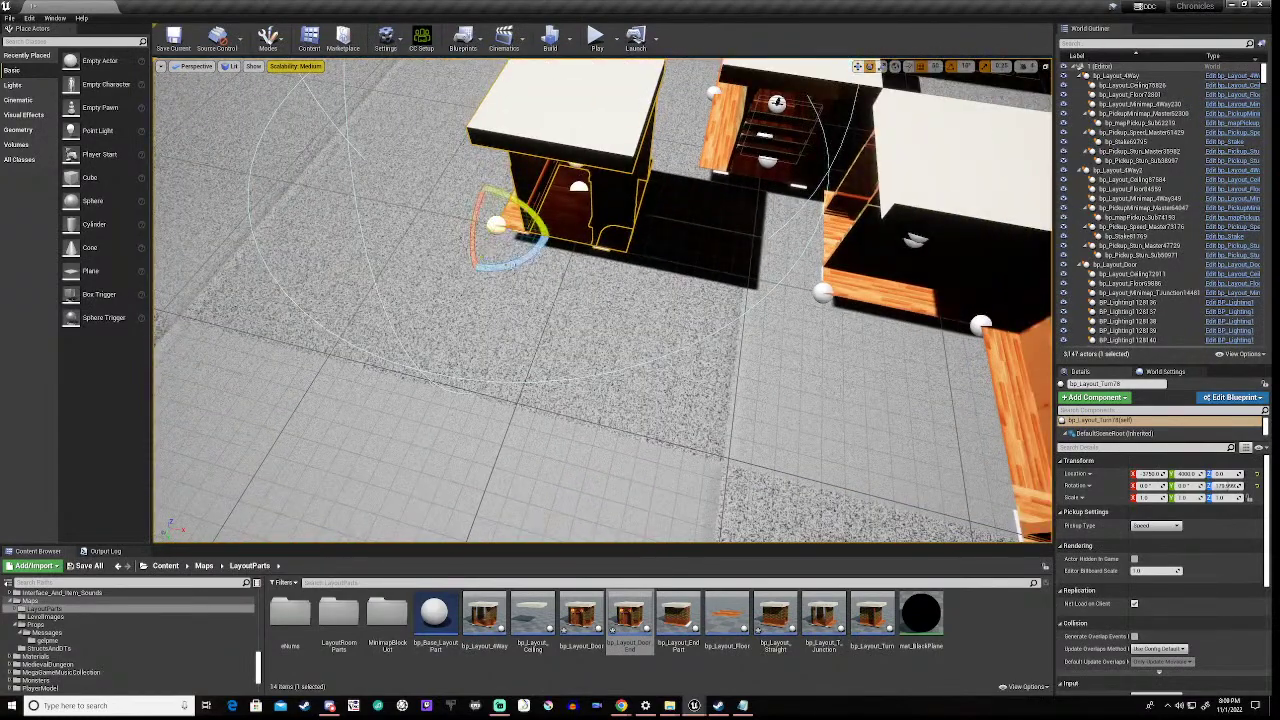
pyautogui.moveTo(508, 262); pyautogui.dragTo(551, 237)
pyautogui.click(530, 155)
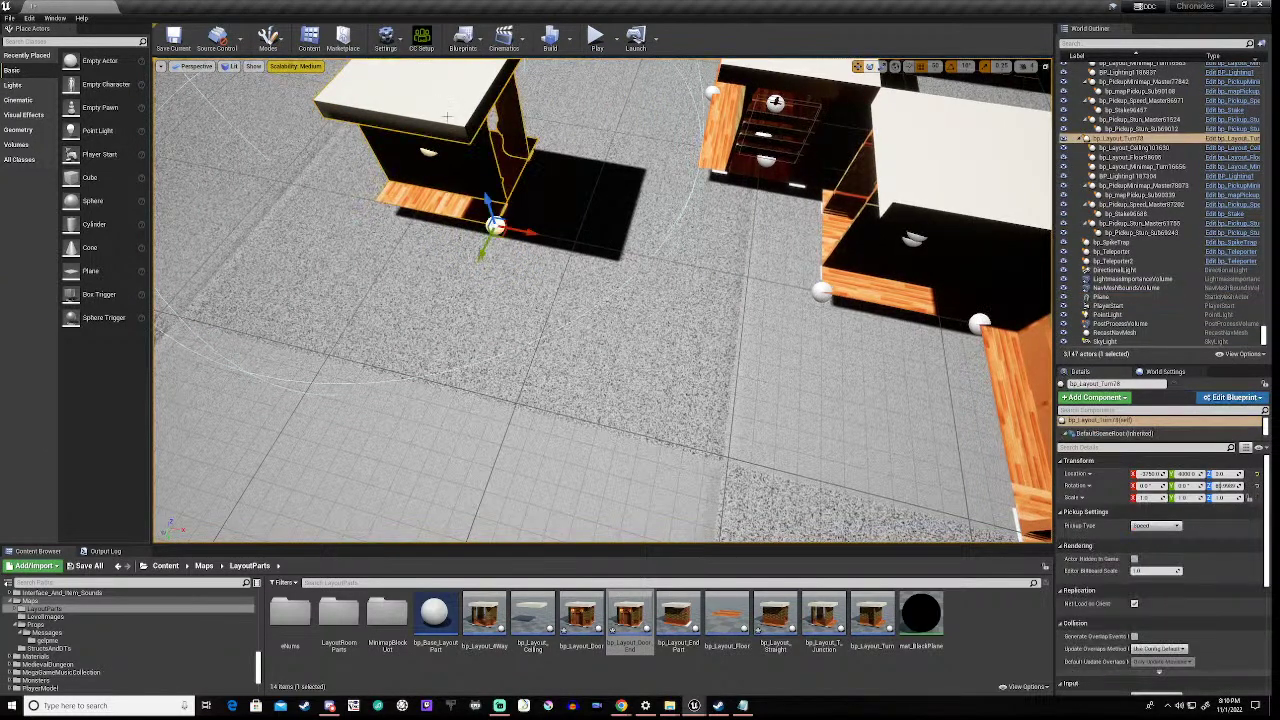
pyautogui.moveTo(531, 232); pyautogui.dragTo(856, 297)
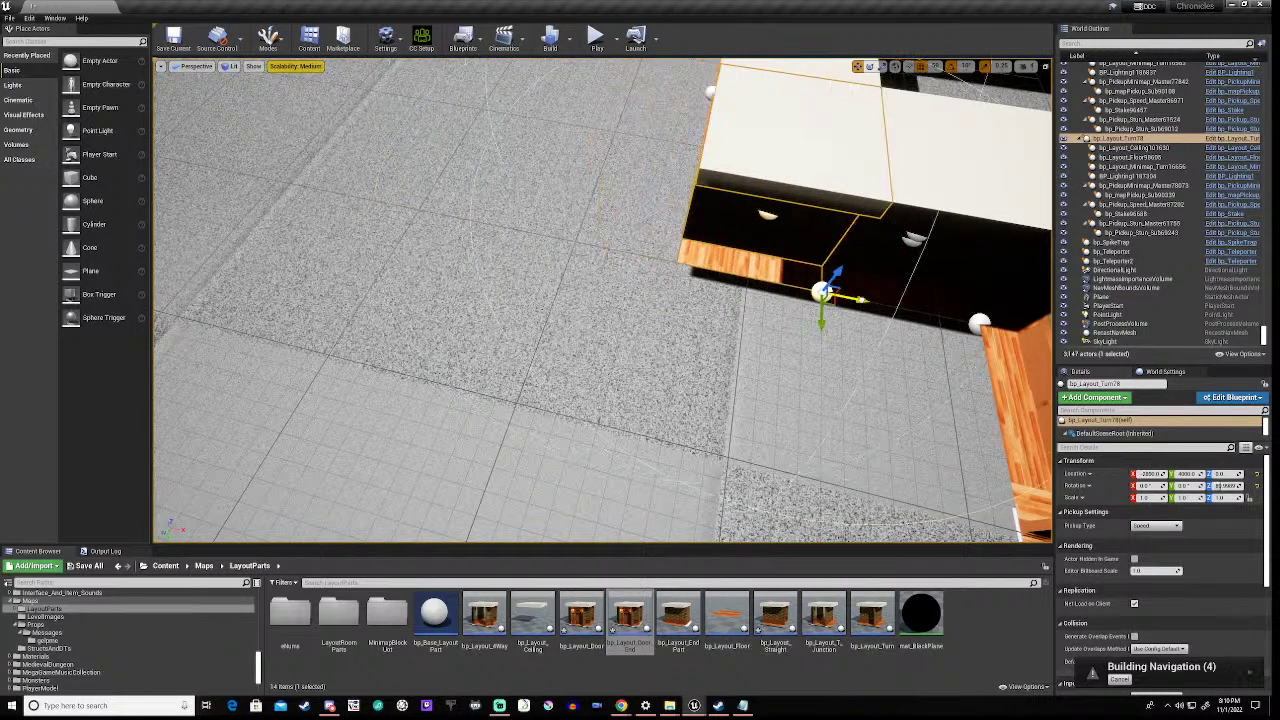
# - Duplicate the straight hallway at the far end of the outer branch and move the copy along X to -2750
pyautogui.moveTo(856, 297); pyautogui.dragTo(950, 276, button='right')
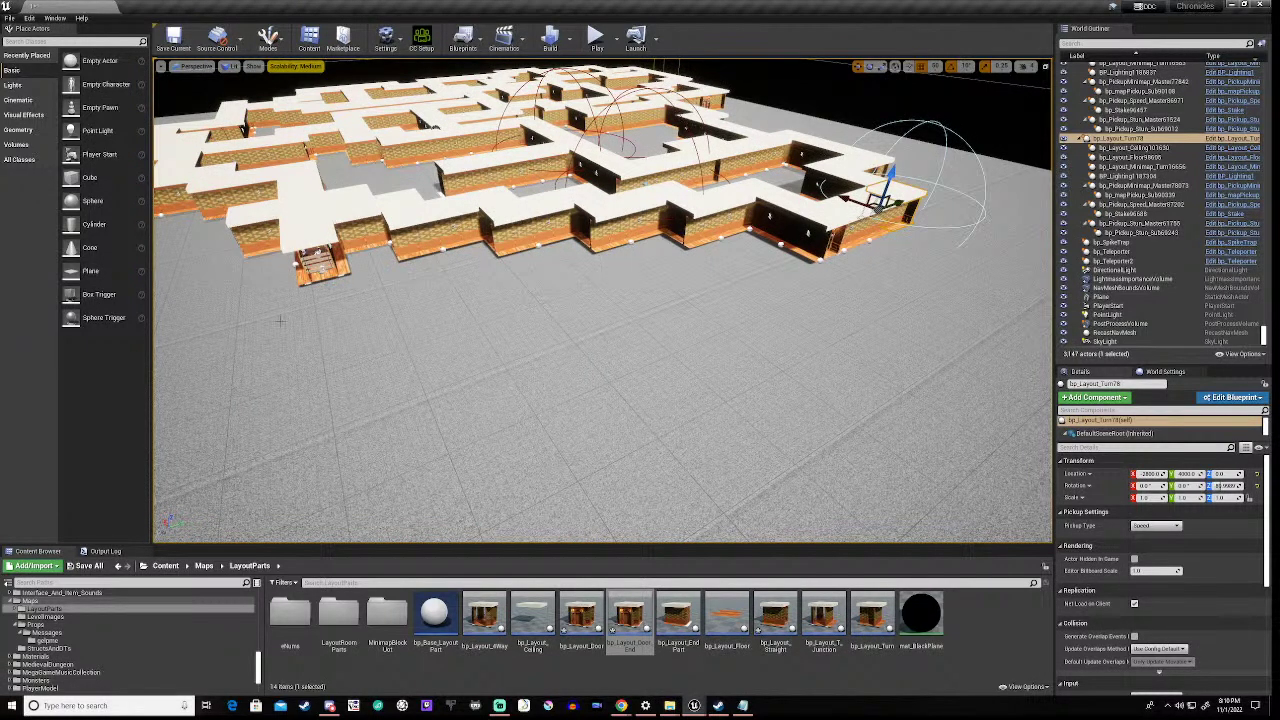
pyautogui.click(319, 245)
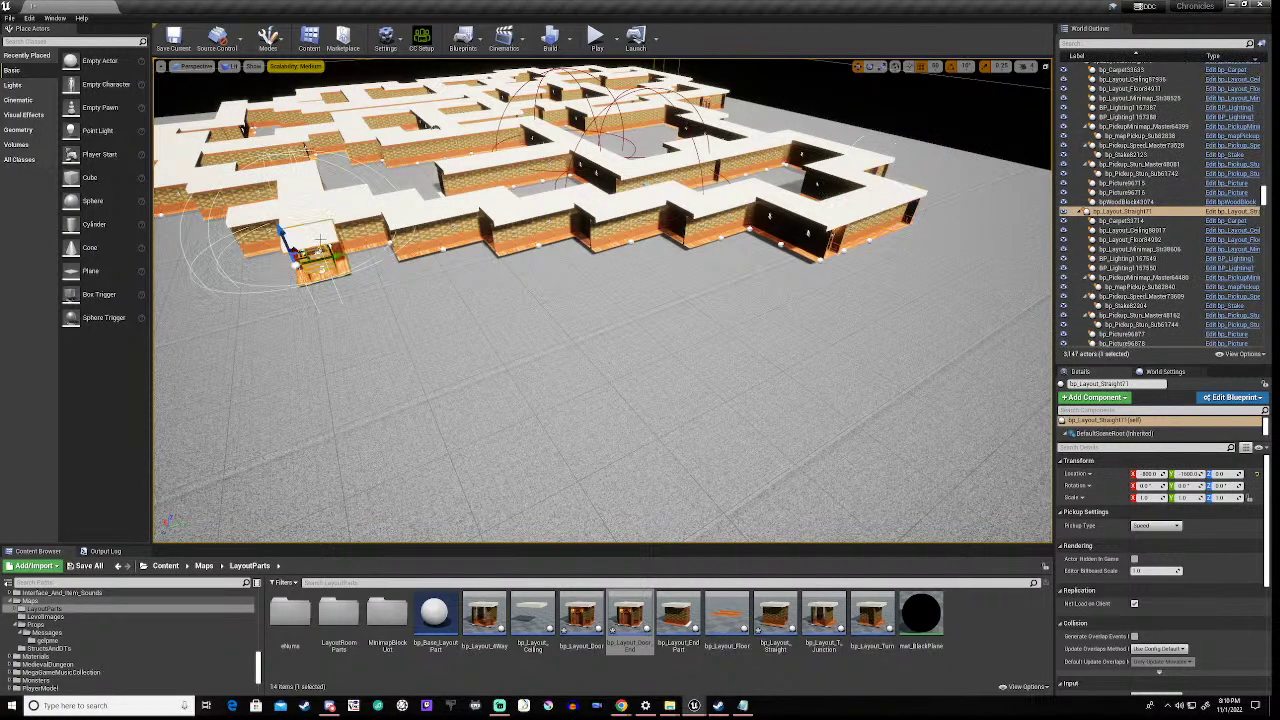
pyautogui.hotkey('ctrl', 'w')
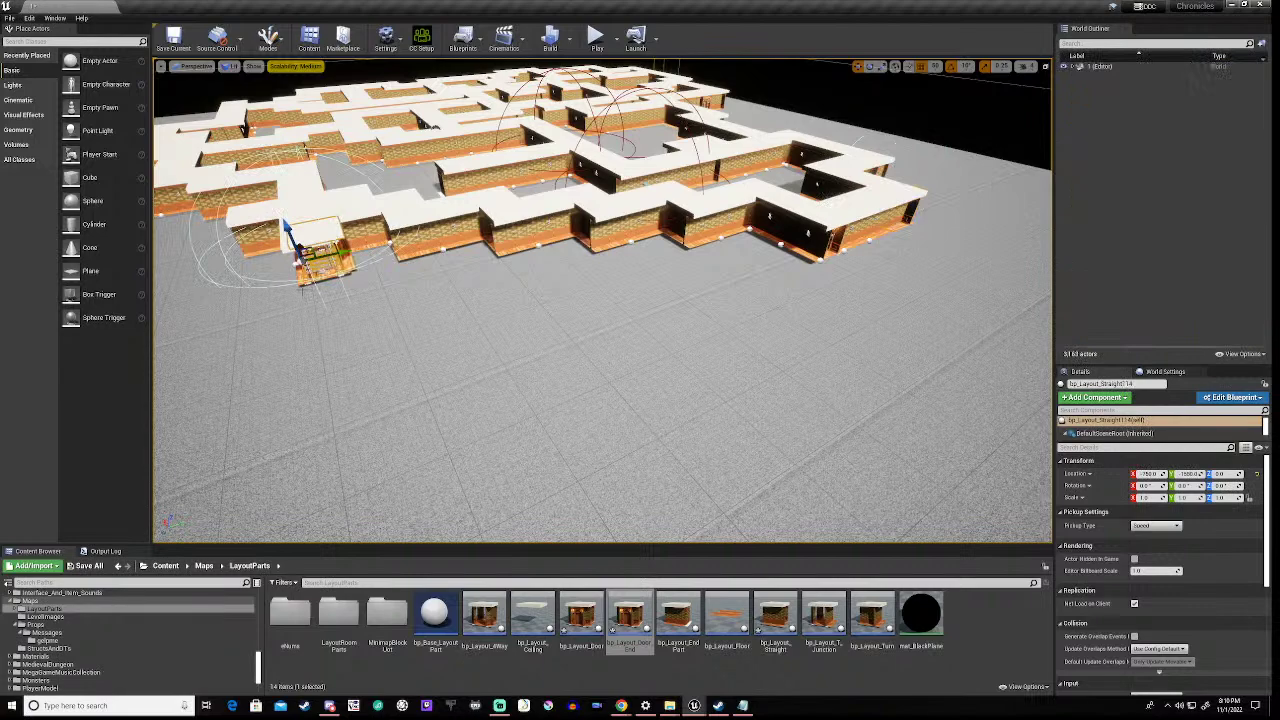
pyautogui.moveTo(293, 308)
pyautogui.mouseDown(button='right')
pyautogui.moveTo(390, 345)
pyautogui.moveTo(312, 352)
pyautogui.moveTo(308, 310)
pyautogui.mouseUp(button='right')
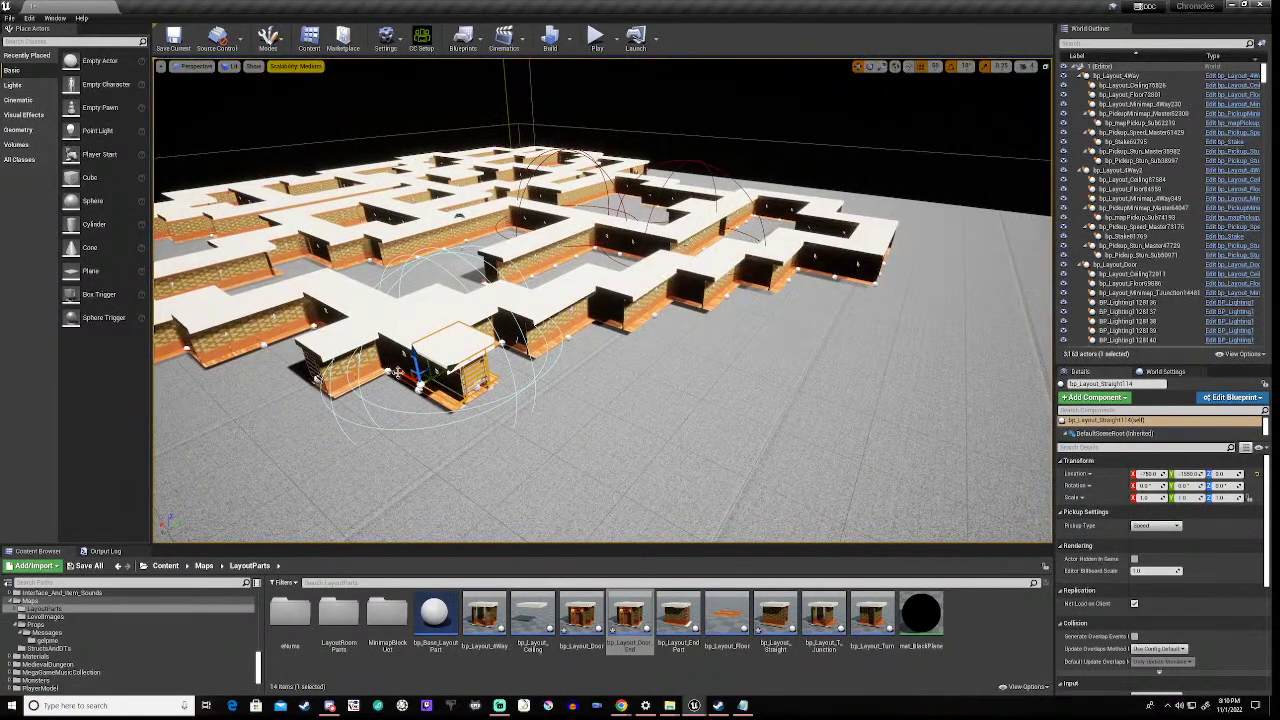
pyautogui.moveTo(398, 373); pyautogui.dragTo(643, 508)
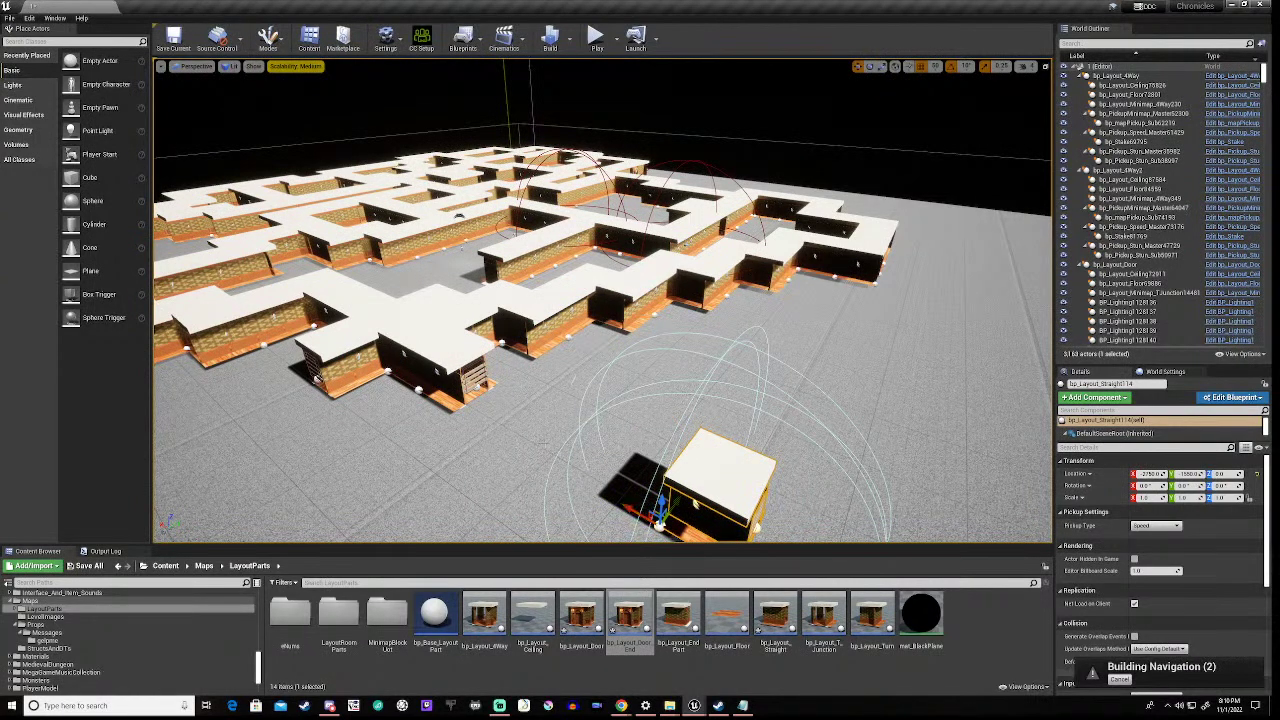
pyautogui.moveTo(643, 508); pyautogui.dragTo(800, 508, button='right')
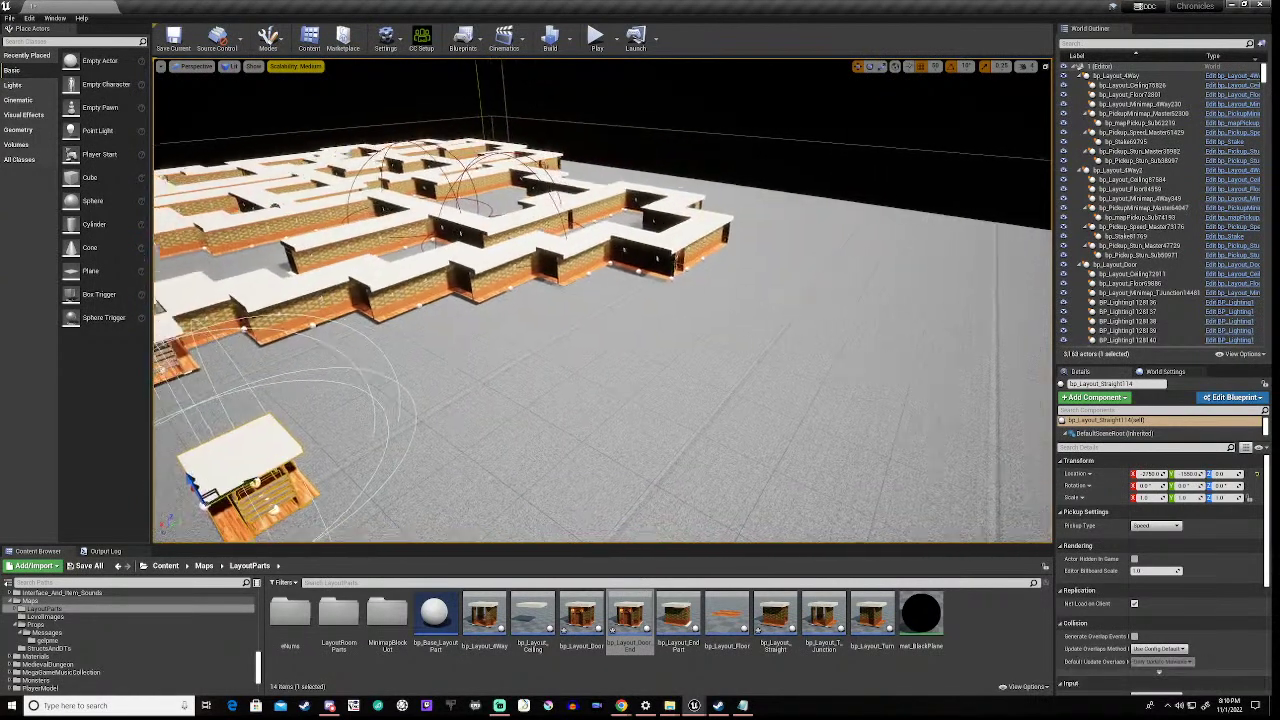
pyautogui.press('f')
pyautogui.keyDown('alt'); pyautogui.moveTo(520, 420); pyautogui.dragTo(453, 403); pyautogui.keyUp('alt')
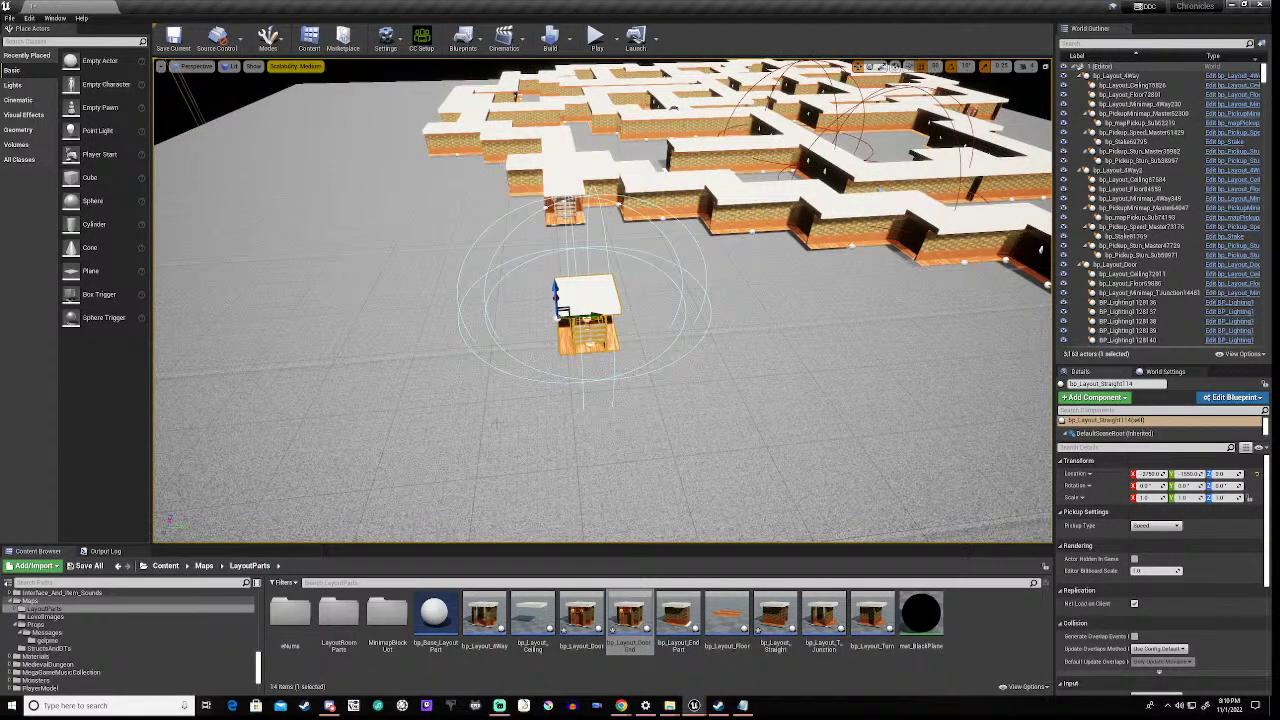
# - Move the straight hallway copy along Y to 2450, beside the outer end of the stepped branch
pyautogui.moveTo(592, 316); pyautogui.dragTo(962, 325)
pyautogui.press('d')
pyautogui.moveTo(880, 320); pyautogui.dragTo(965, 320, button='right')
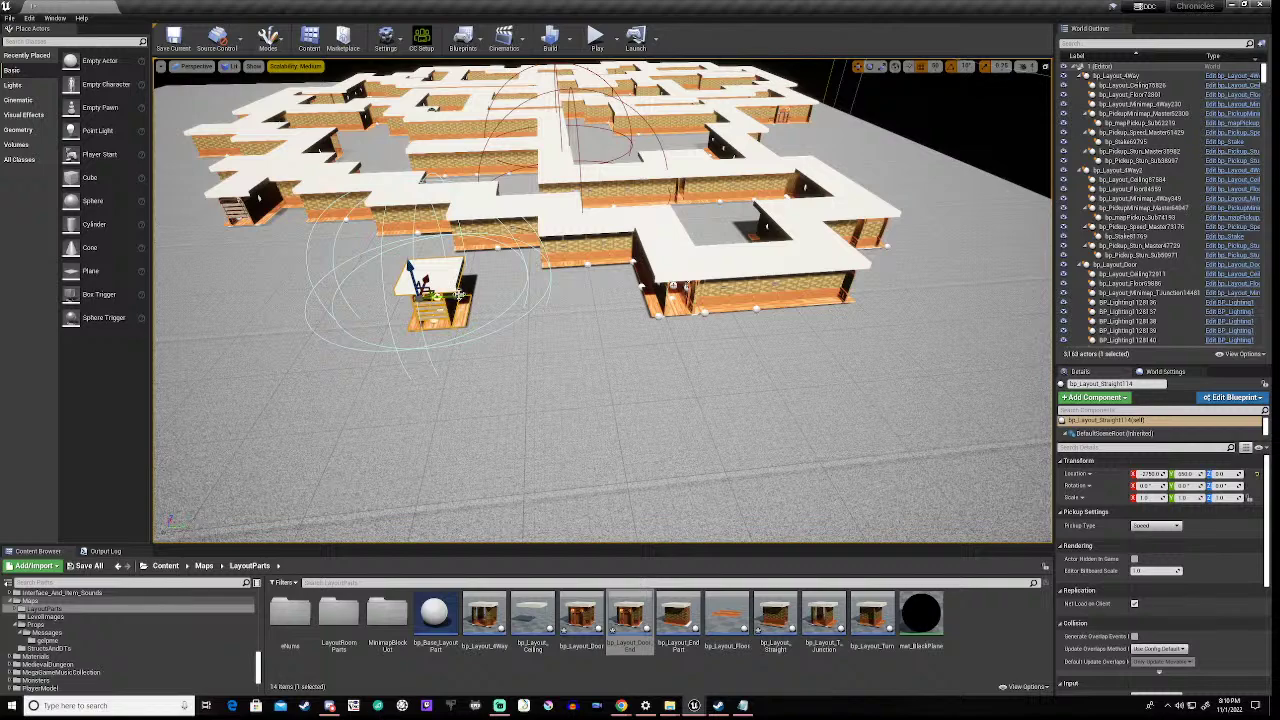
pyautogui.moveTo(440, 292); pyautogui.dragTo(679, 324)
pyautogui.moveTo(600, 340); pyautogui.dragTo(706, 342, button='right')
pyautogui.press('w')
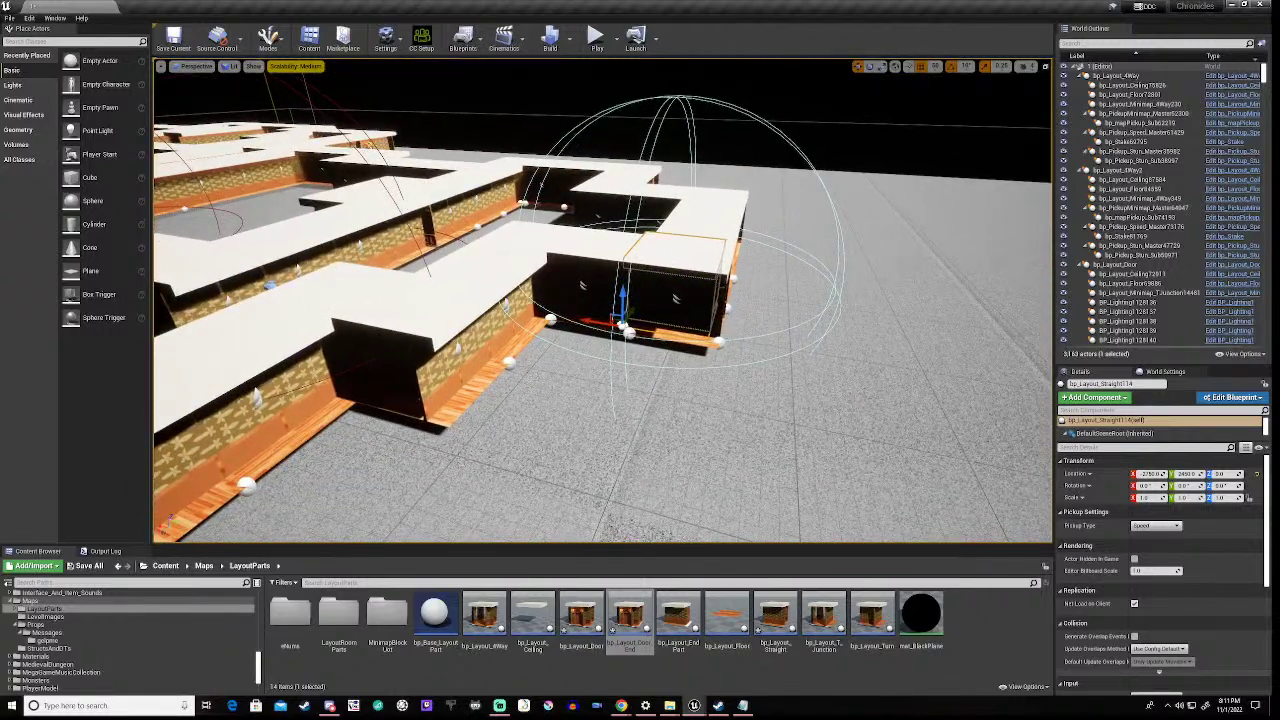
# - Align the straight hallway copy with the branch end at X -3200, Y 2400 so it extends the hallway
pyautogui.moveTo(590, 322); pyautogui.dragTo(690, 340)
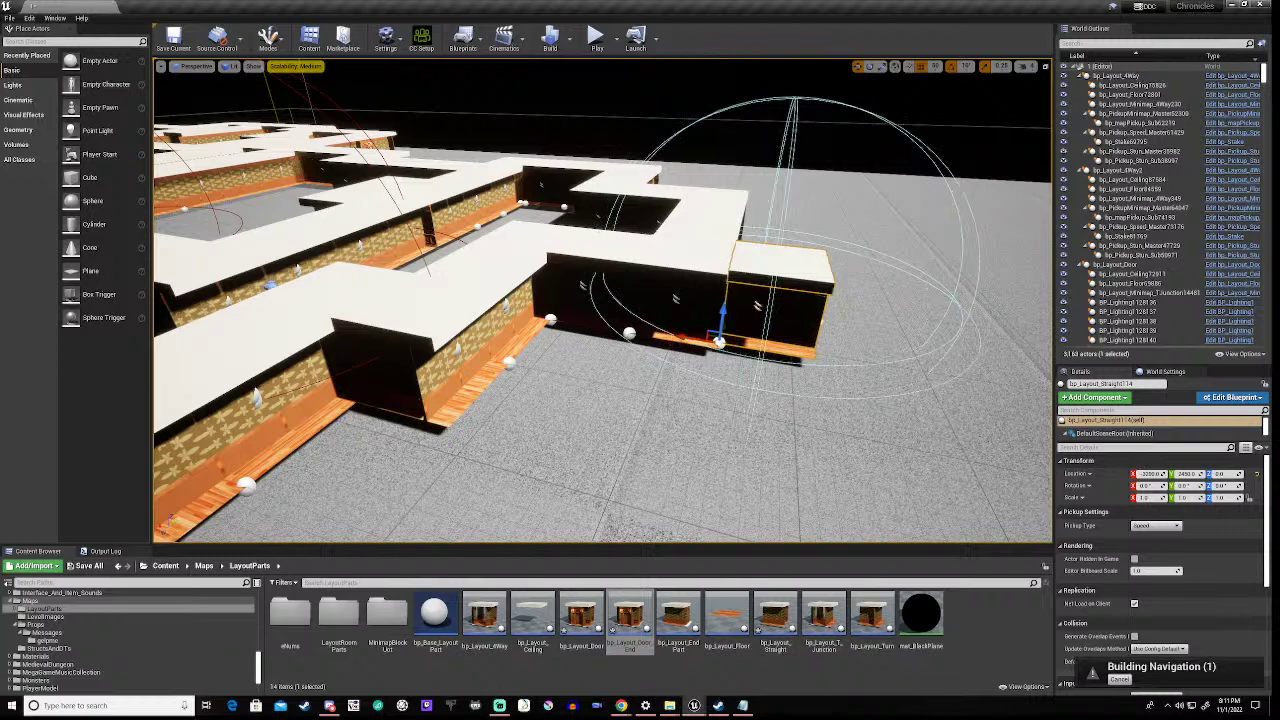
pyautogui.press('w')
pyautogui.moveTo(690, 340); pyautogui.dragTo(690, 372, button='right')
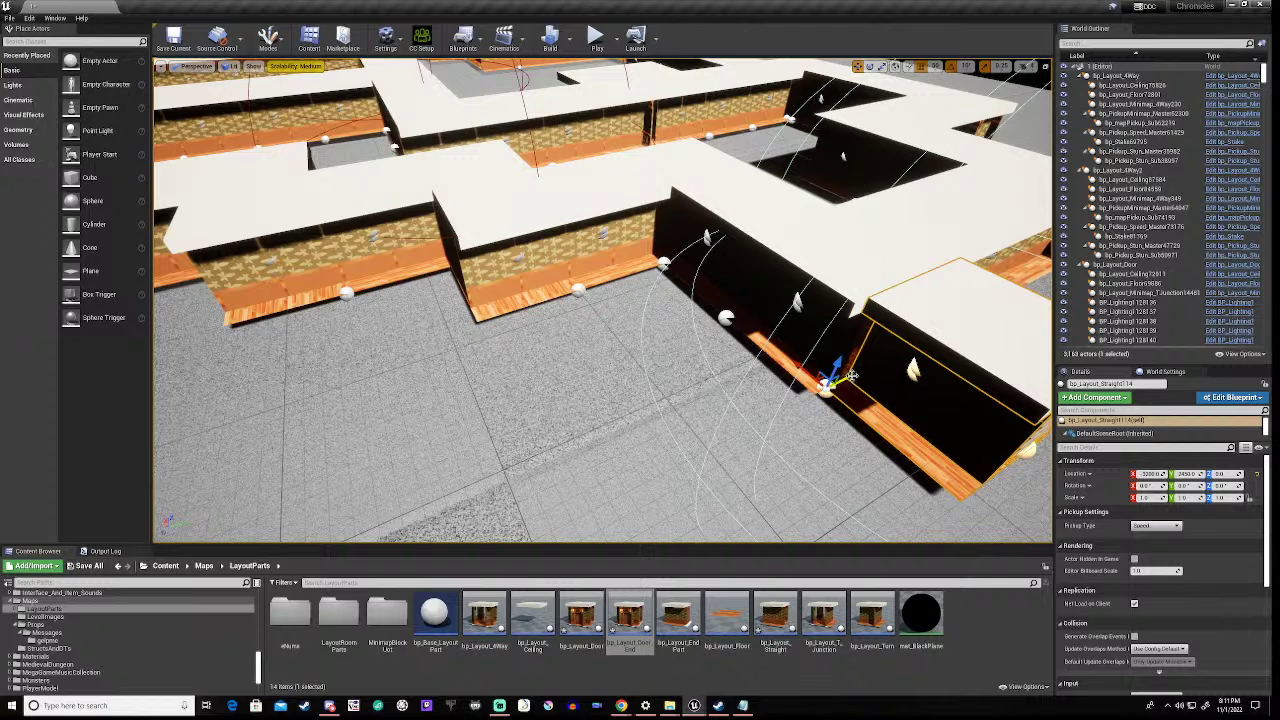
pyautogui.moveTo(846, 380); pyautogui.dragTo(840, 386)
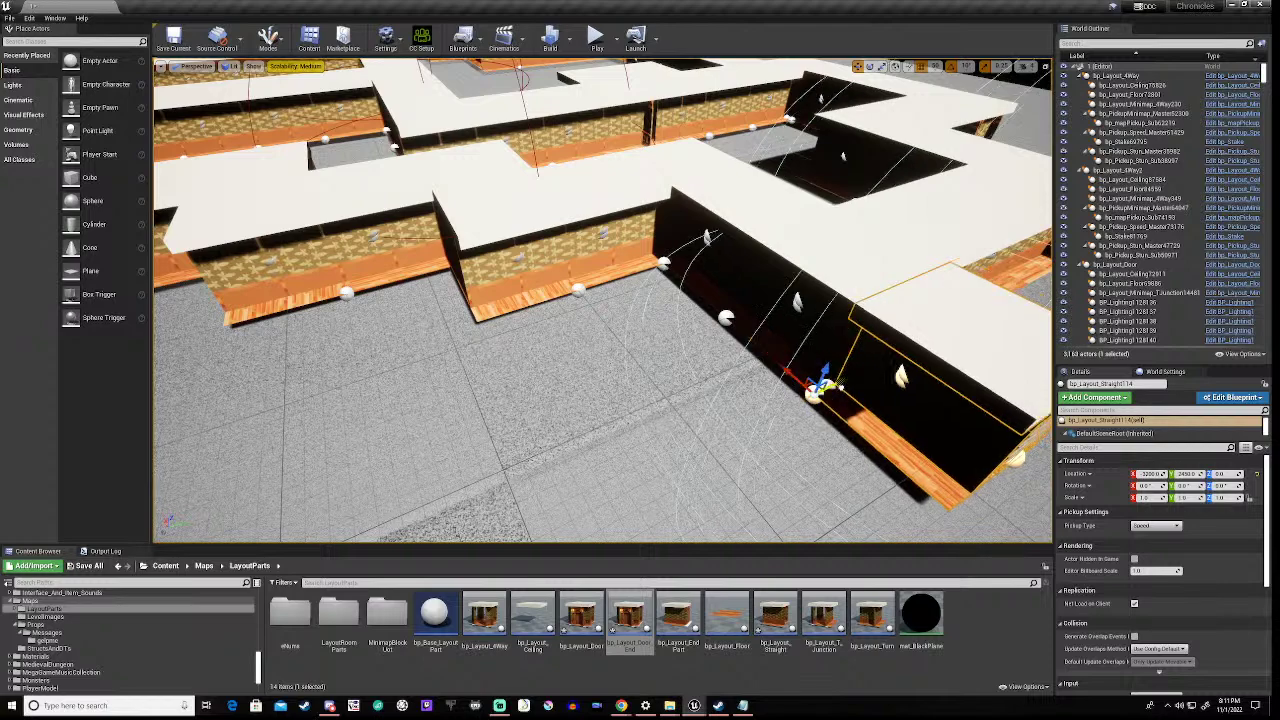
pyautogui.press('s')
pyautogui.moveTo(837, 385); pyautogui.dragTo(837, 385, button='right')
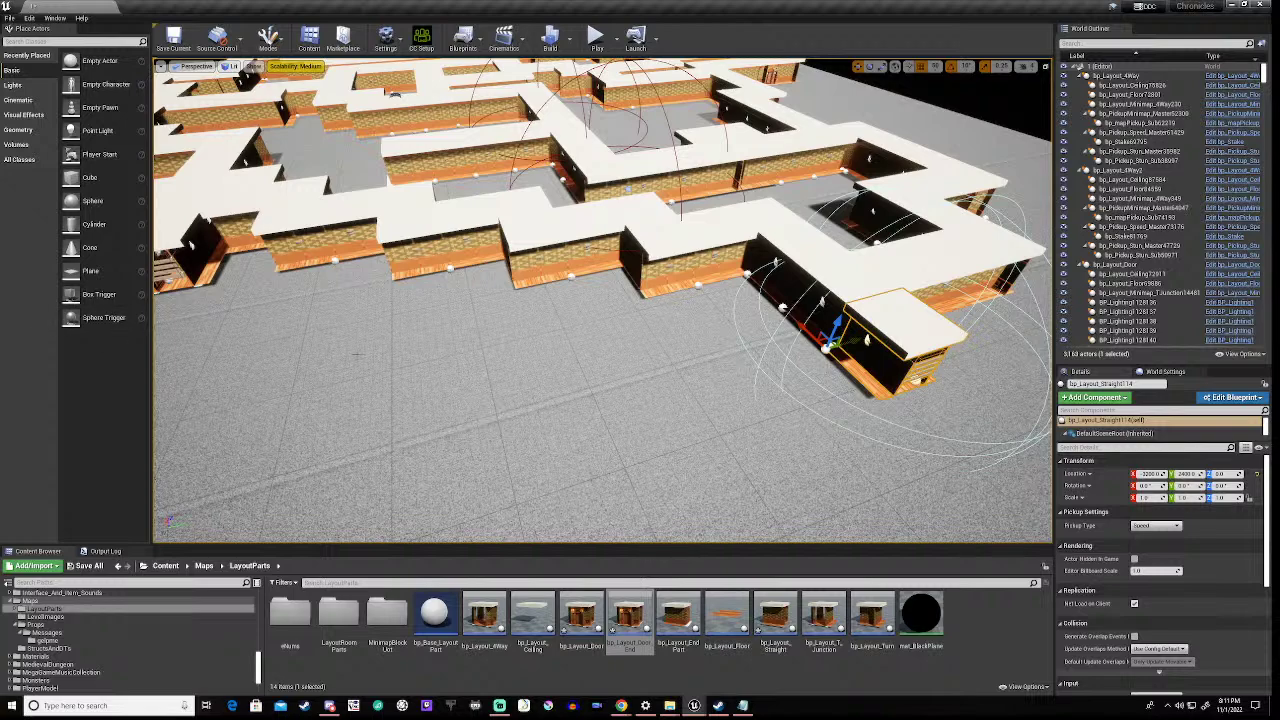
pyautogui.press('a')
pyautogui.moveTo(602, 300); pyautogui.dragTo(736, 224, button='right')
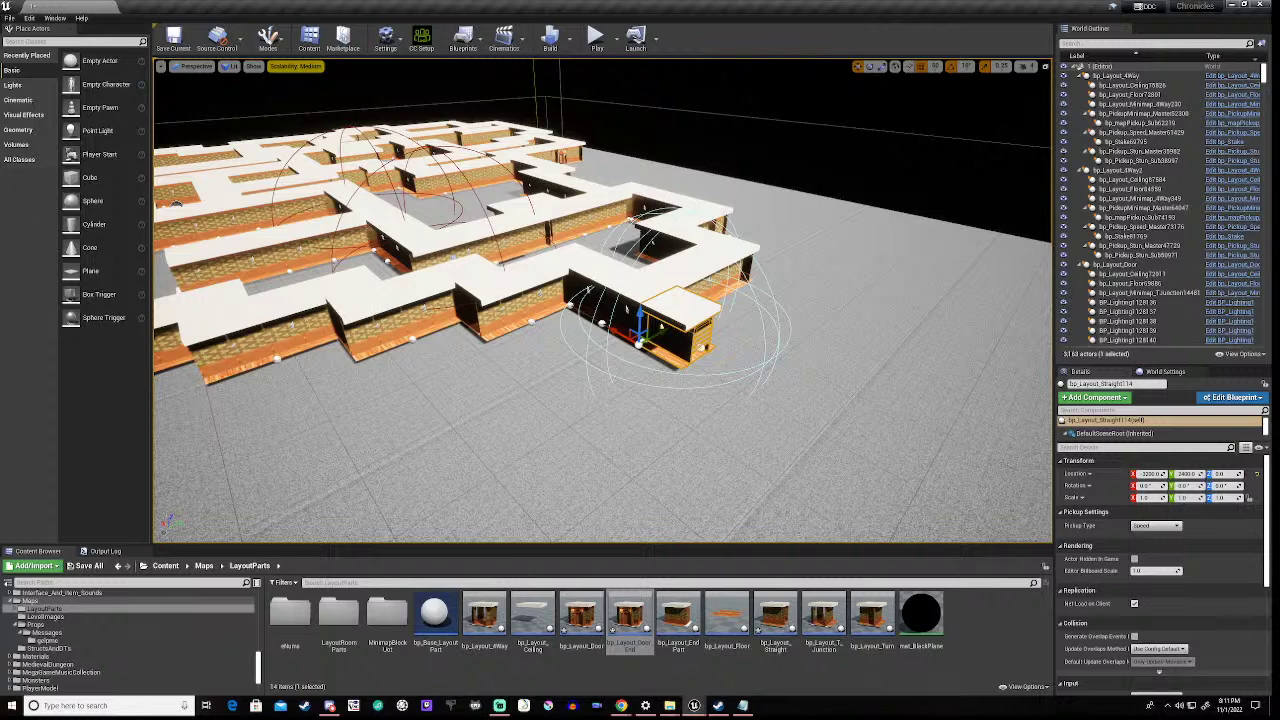
pyautogui.click(708, 213)
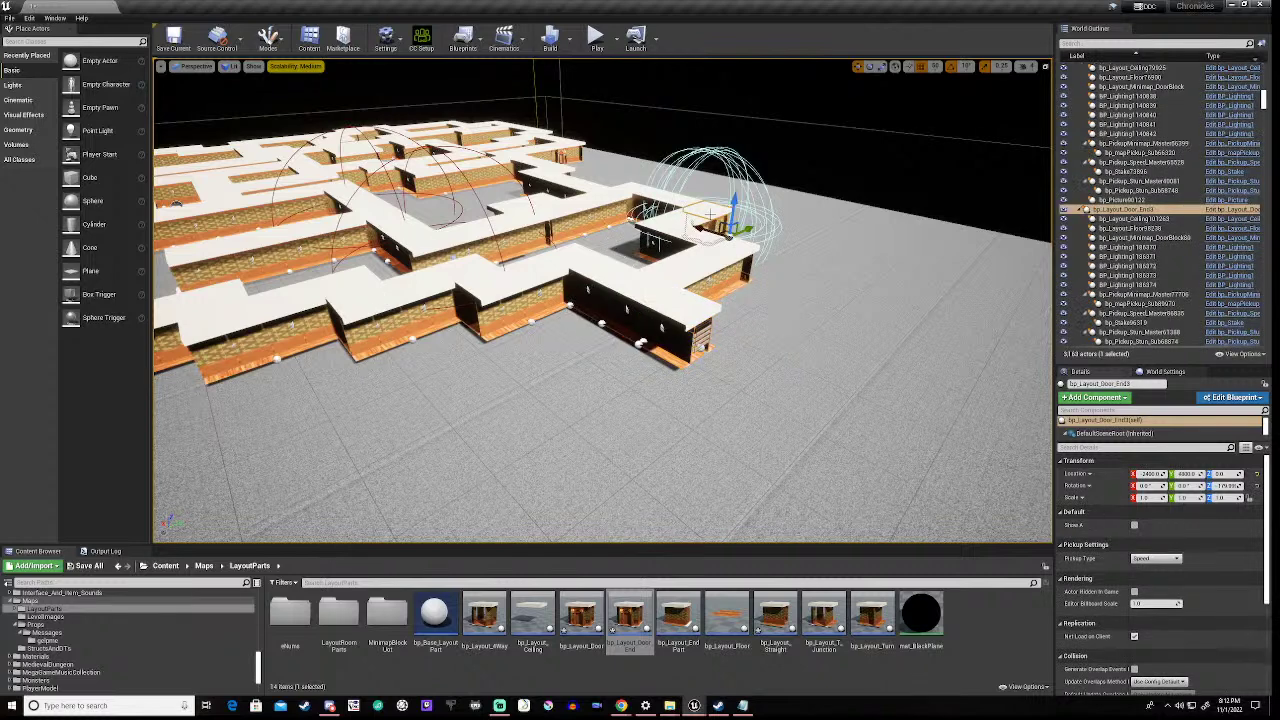
pyautogui.keyDown('alt'); pyautogui.moveTo(708, 214); pyautogui.dragTo(710, 216); pyautogui.keyUp('alt')
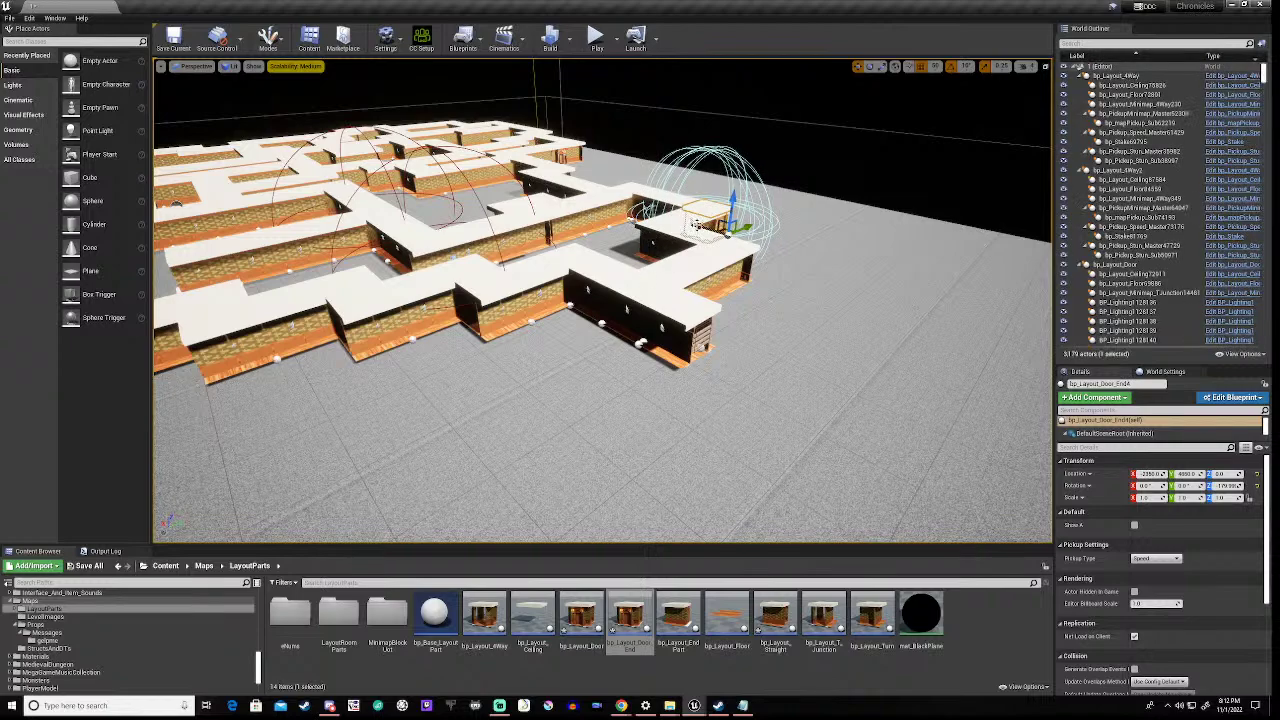
pyautogui.moveTo(708, 222); pyautogui.dragTo(779, 406)
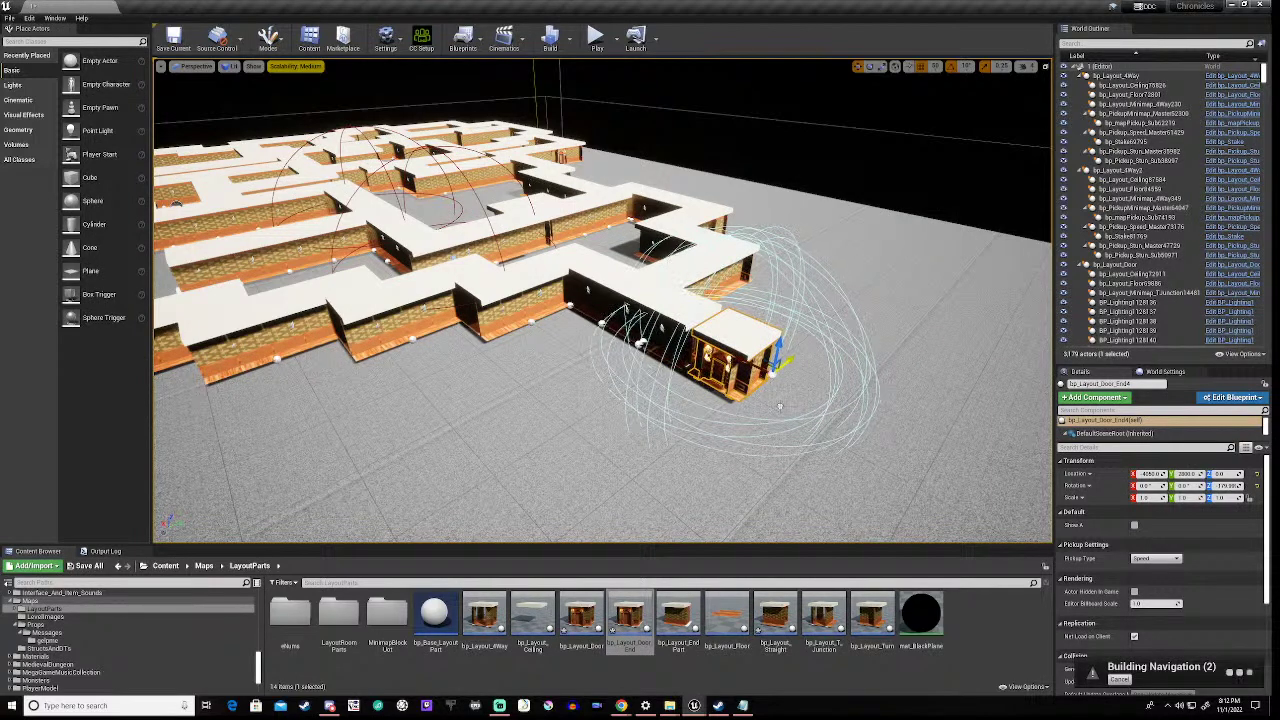
pyautogui.moveTo(493, 424); pyautogui.dragTo(567, 427, button='right')
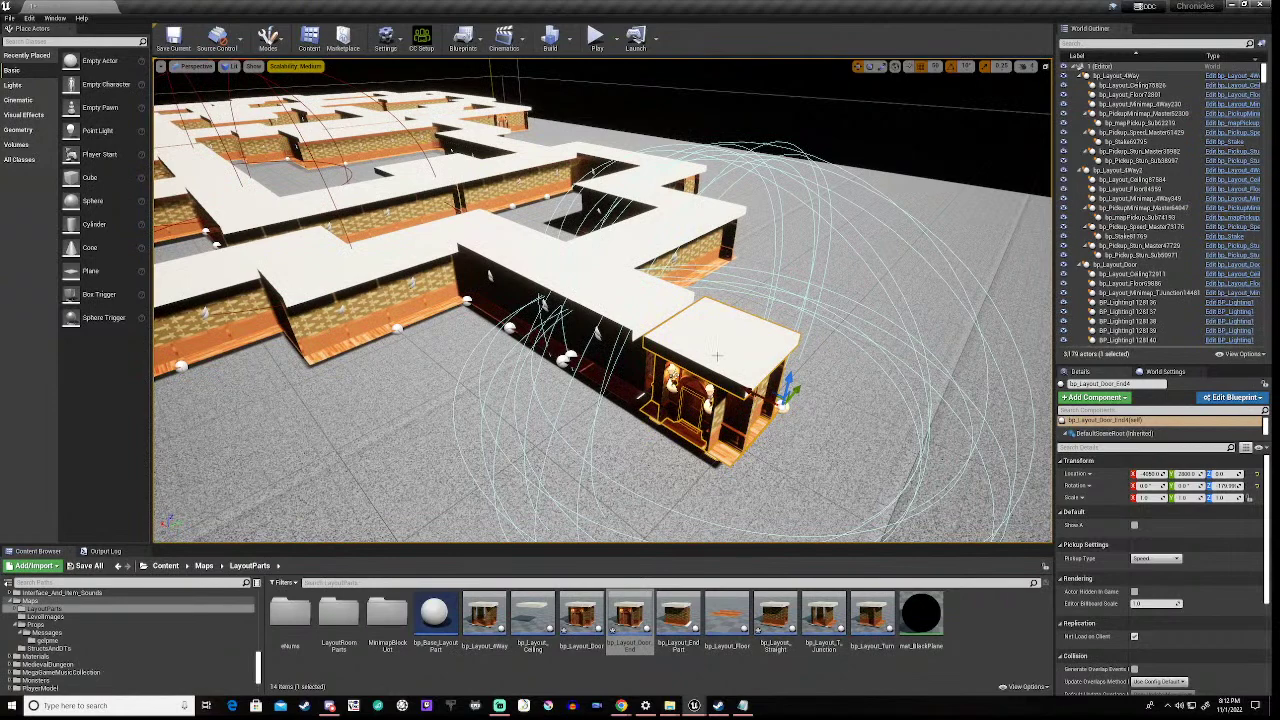
pyautogui.press('Delete')
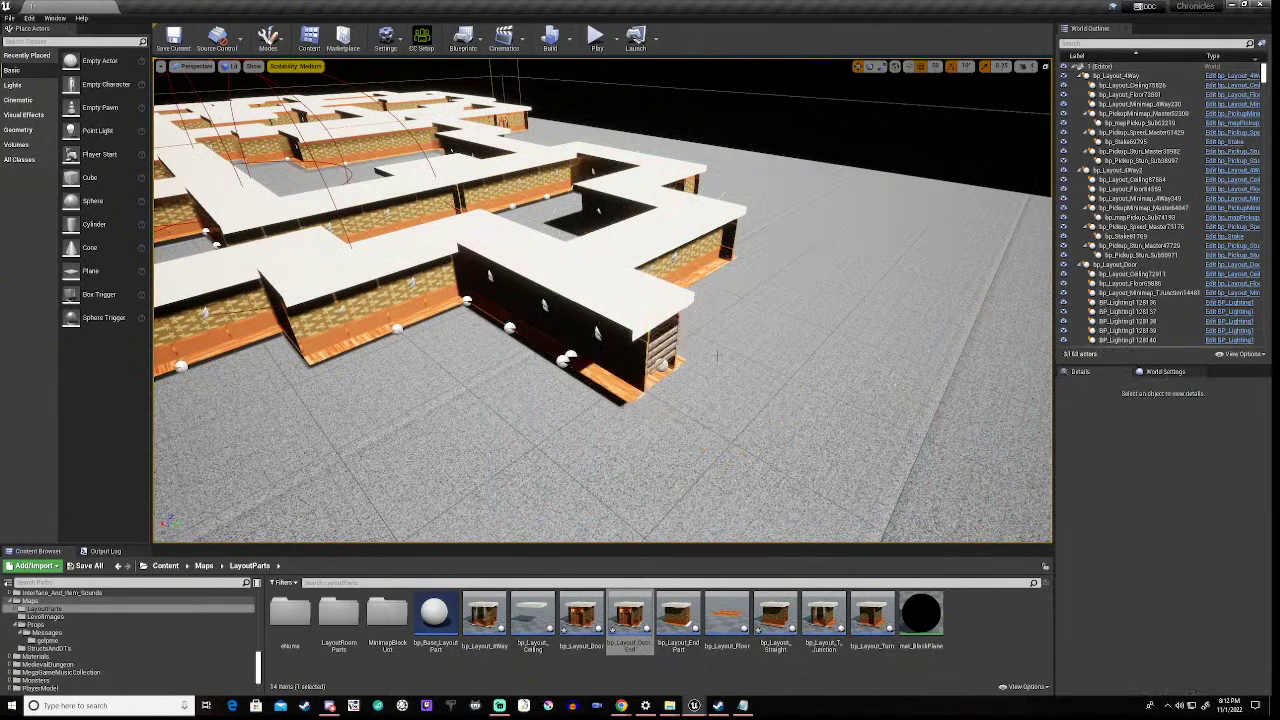
# - Duplicate the turn piece at the neighbouring outer corner, move the copy out along X, and rotate it to 90° about Z
pyautogui.click(314, 278)
pyautogui.hotkey('ctrl', 'w')
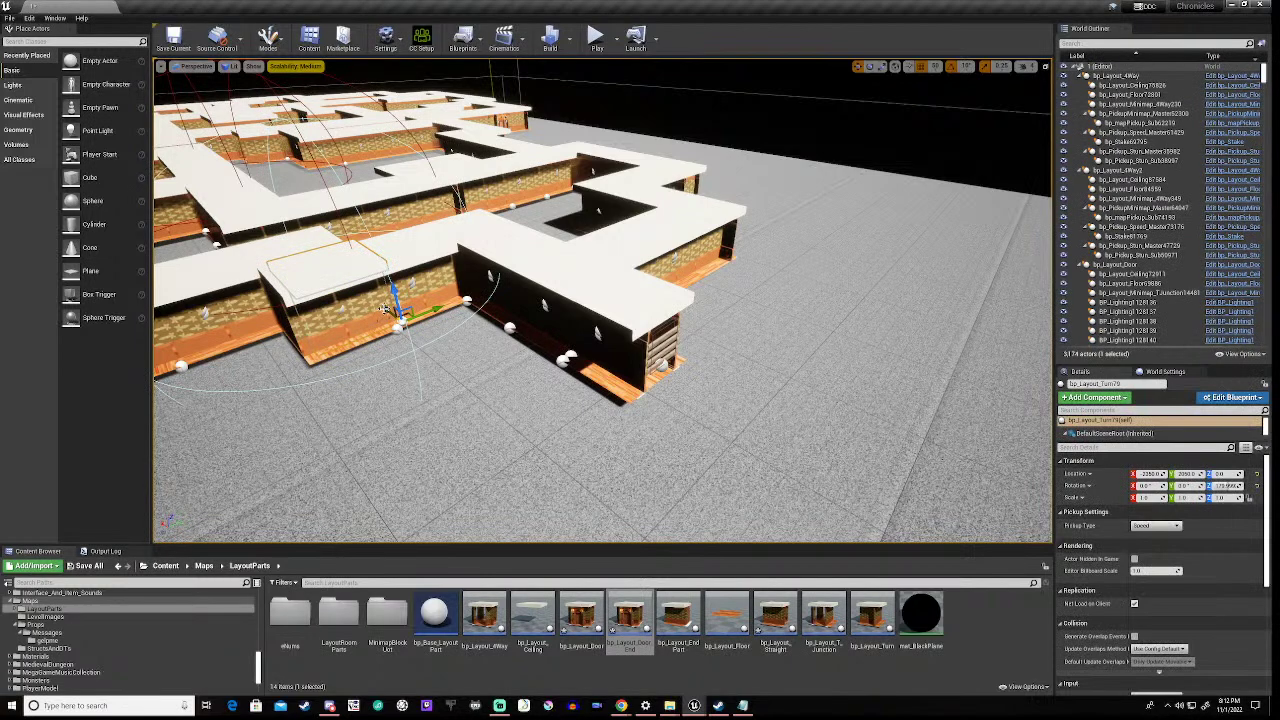
pyautogui.moveTo(385, 307); pyautogui.dragTo(566, 448)
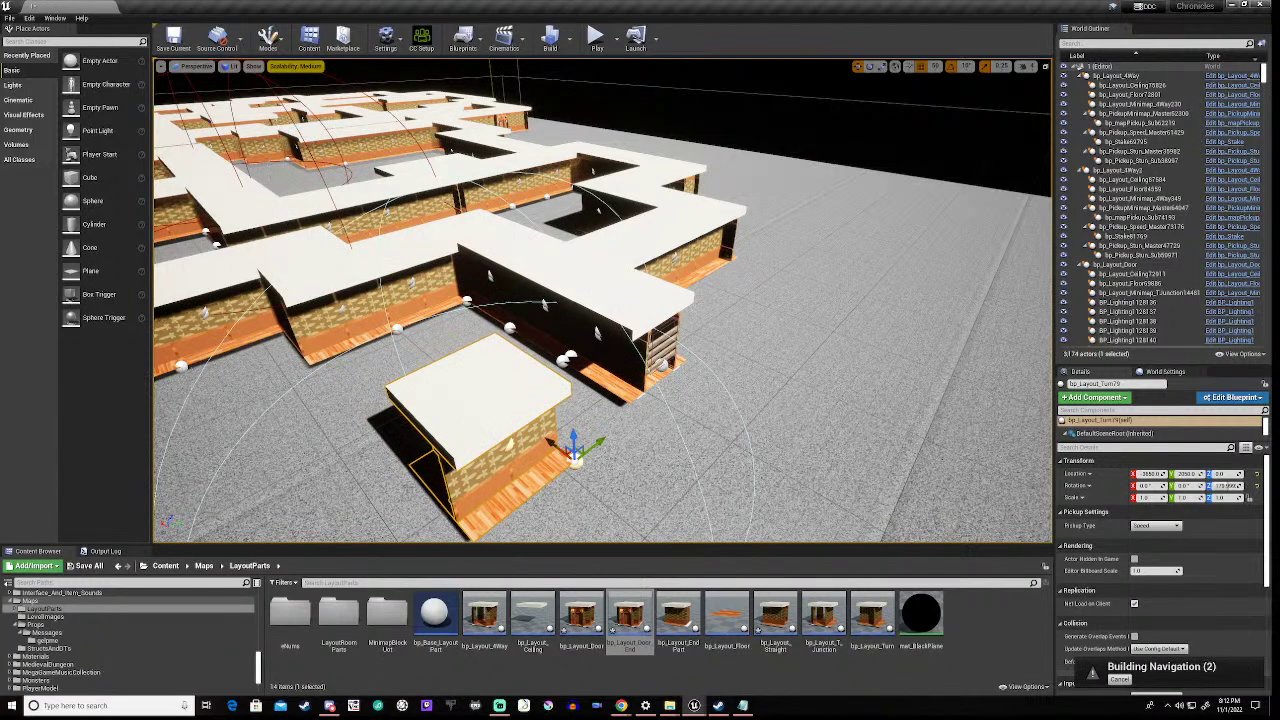
pyautogui.press('a')
pyautogui.moveTo(600, 400); pyautogui.dragTo(685, 422, button='right')
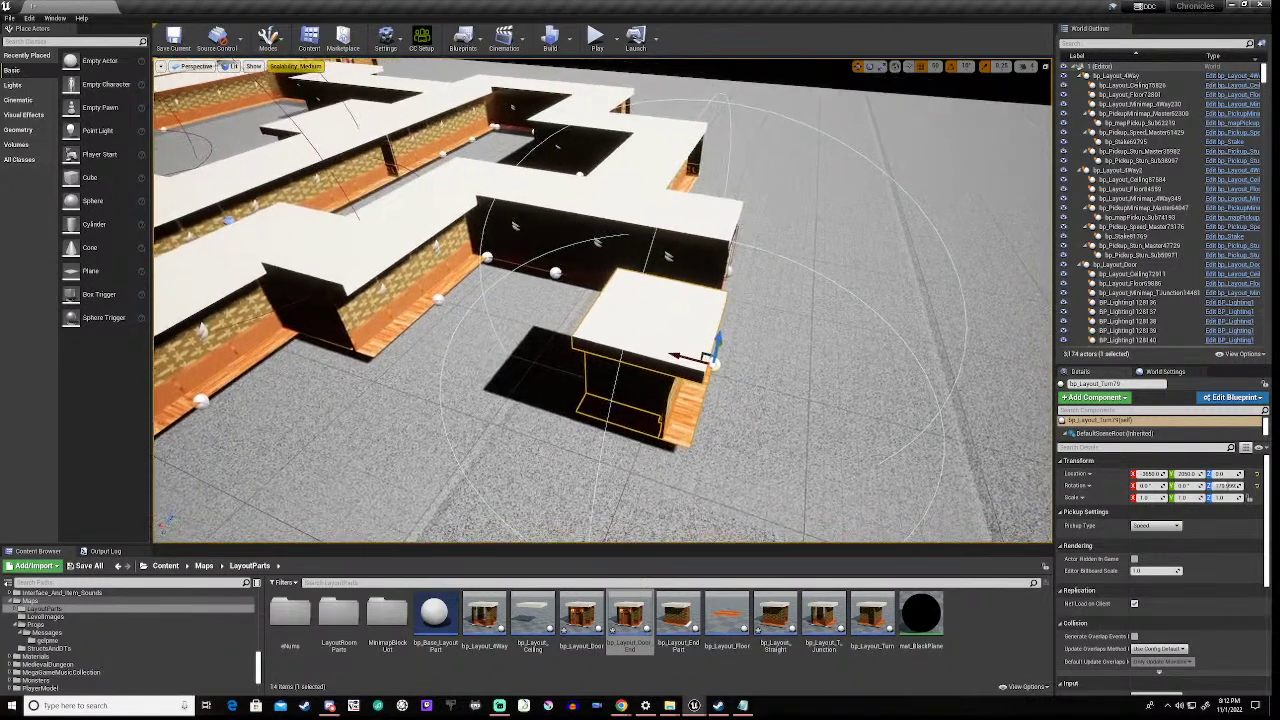
pyautogui.press('e')
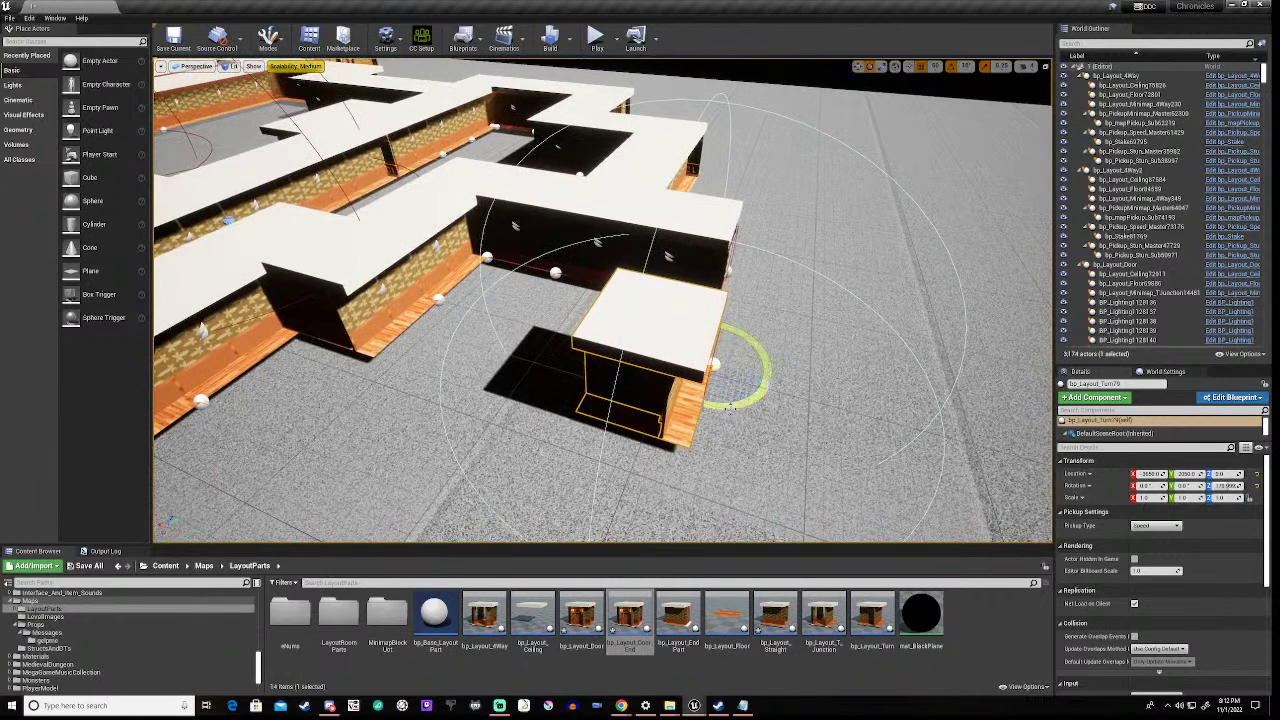
pyautogui.moveTo(728, 405); pyautogui.dragTo(670, 412)
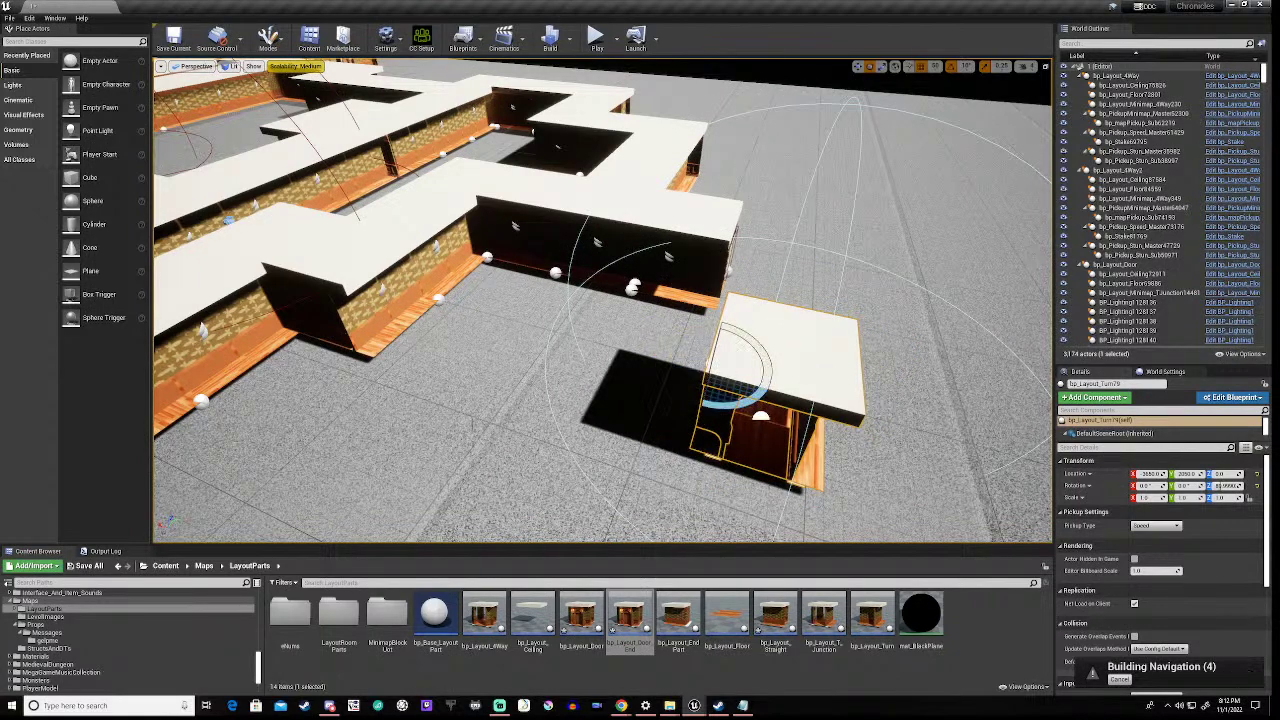
# - Move the rotated turn copy to X -3600, Y 2800 so it joins the end of the extended straight hallway
pyautogui.moveTo(730, 420); pyautogui.dragTo(615, 462, button='right')
pyautogui.press('w')
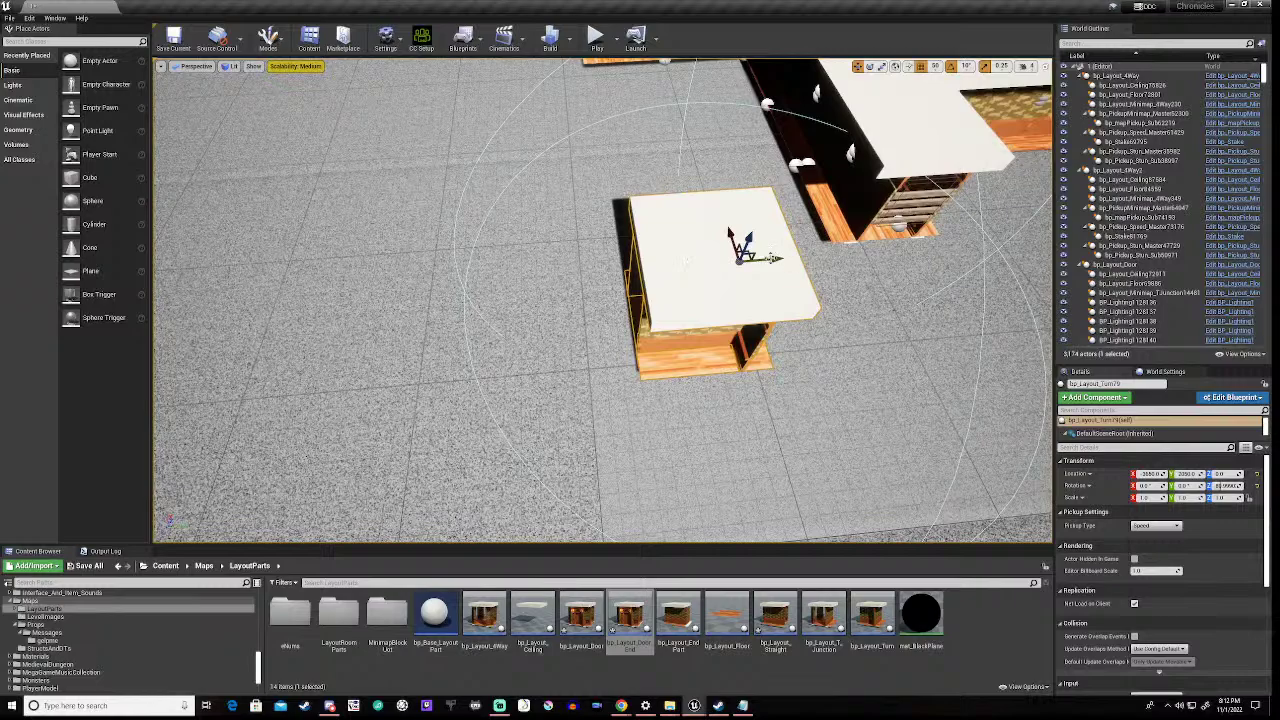
pyautogui.moveTo(742, 254); pyautogui.dragTo(955, 236)
pyautogui.moveTo(978, 244); pyautogui.dragTo(958, 198, button='right')
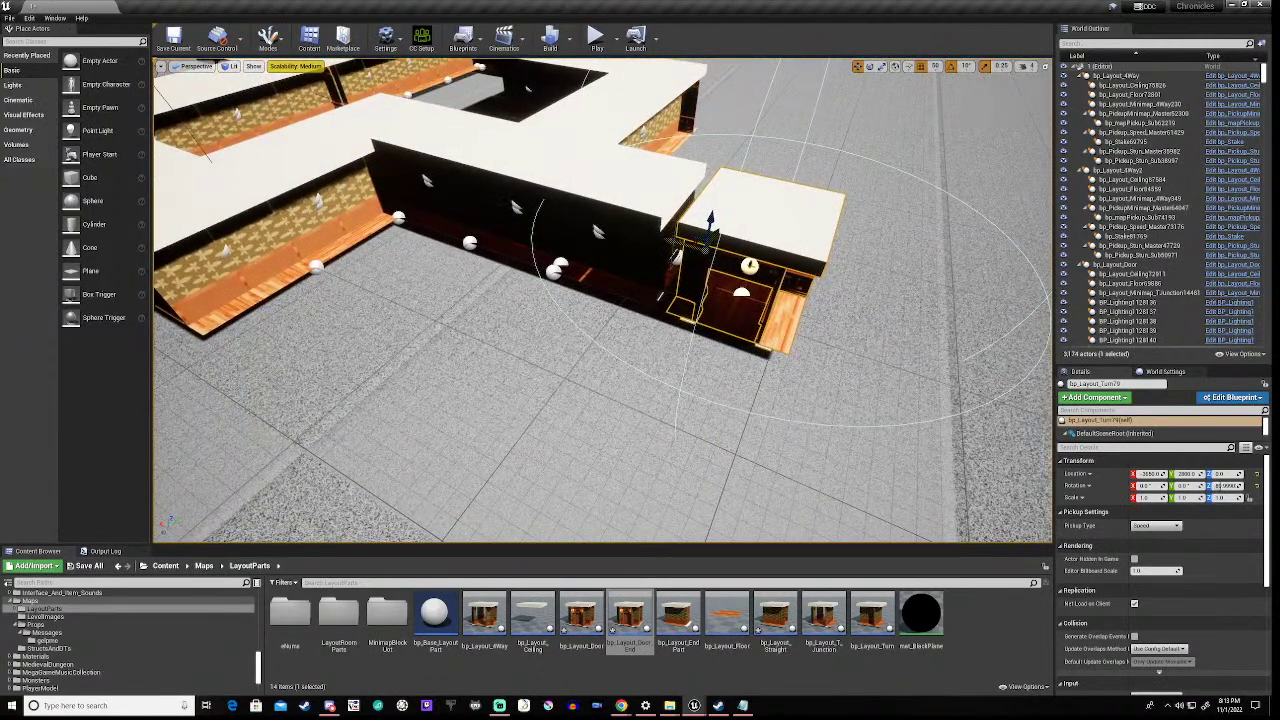
pyautogui.moveTo(675, 250); pyautogui.dragTo(663, 236)
pyautogui.moveTo(663, 236); pyautogui.dragTo(516, 241, button='right')
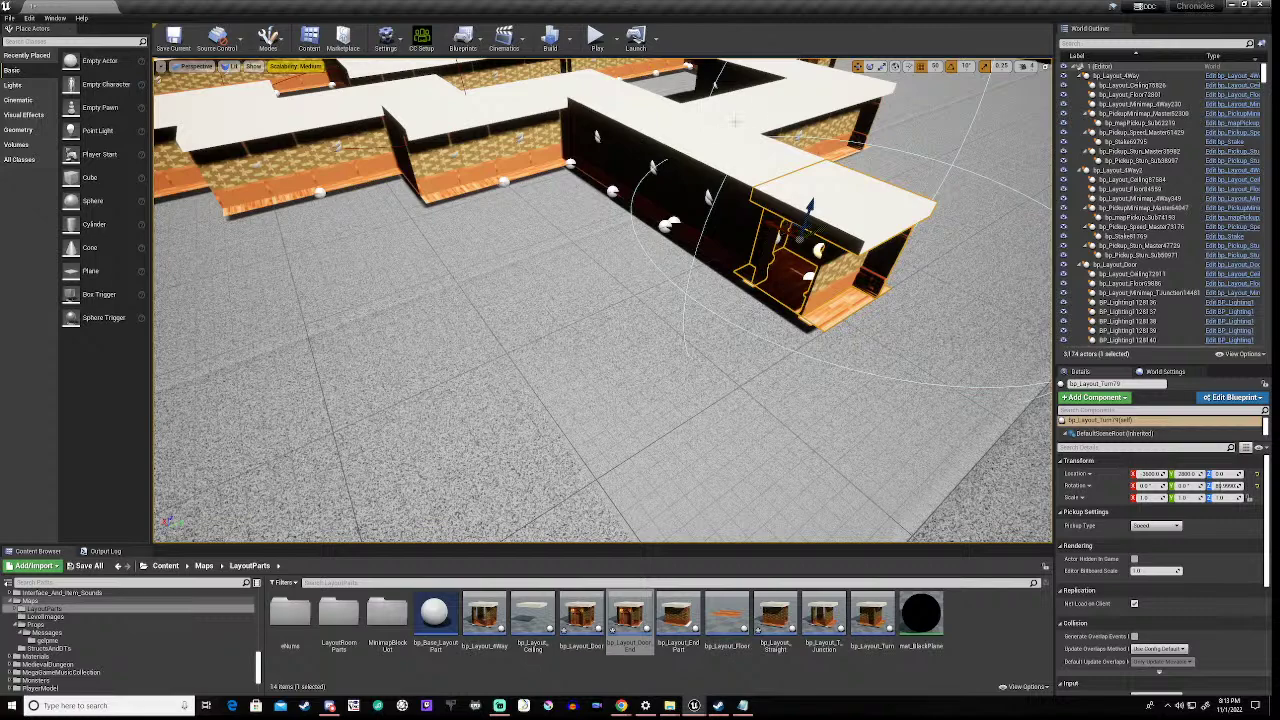
# - Duplicate the straight hallway beside the extended branch, move the copy along X to -4000, and shift it along Y clear of the turn piece
pyautogui.click(771, 108)
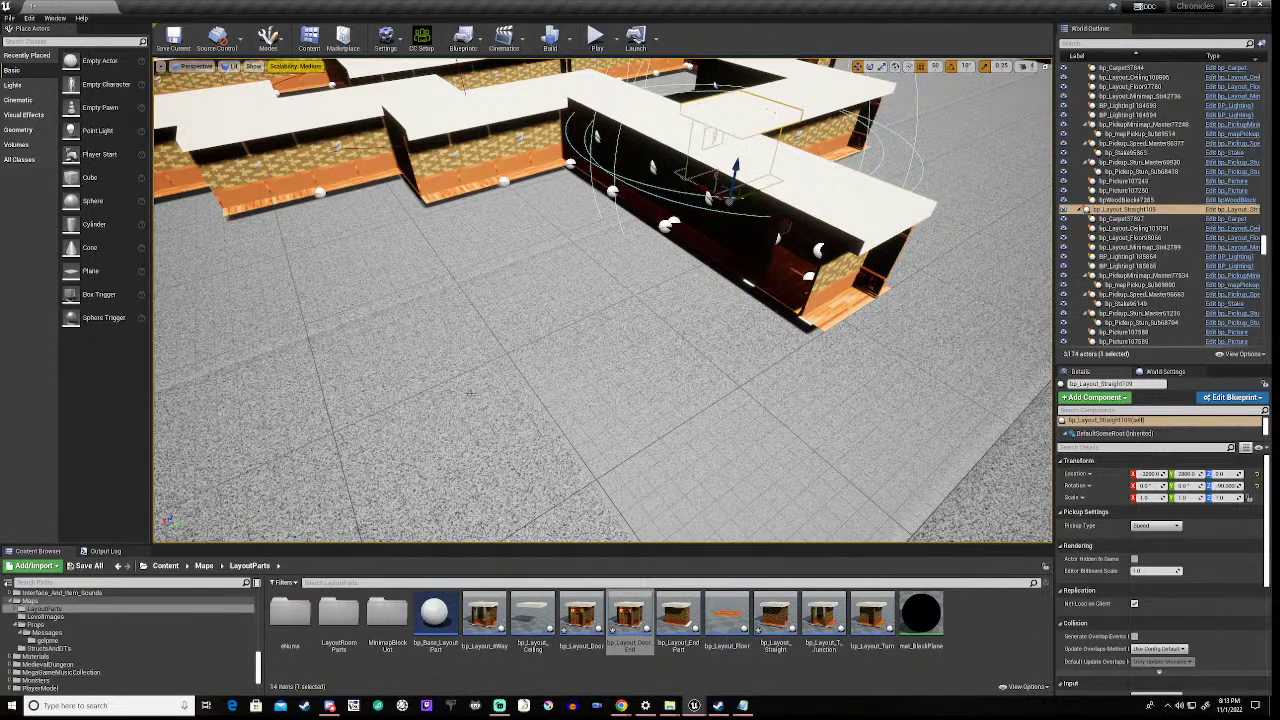
pyautogui.hotkey('ctrl', 'w')
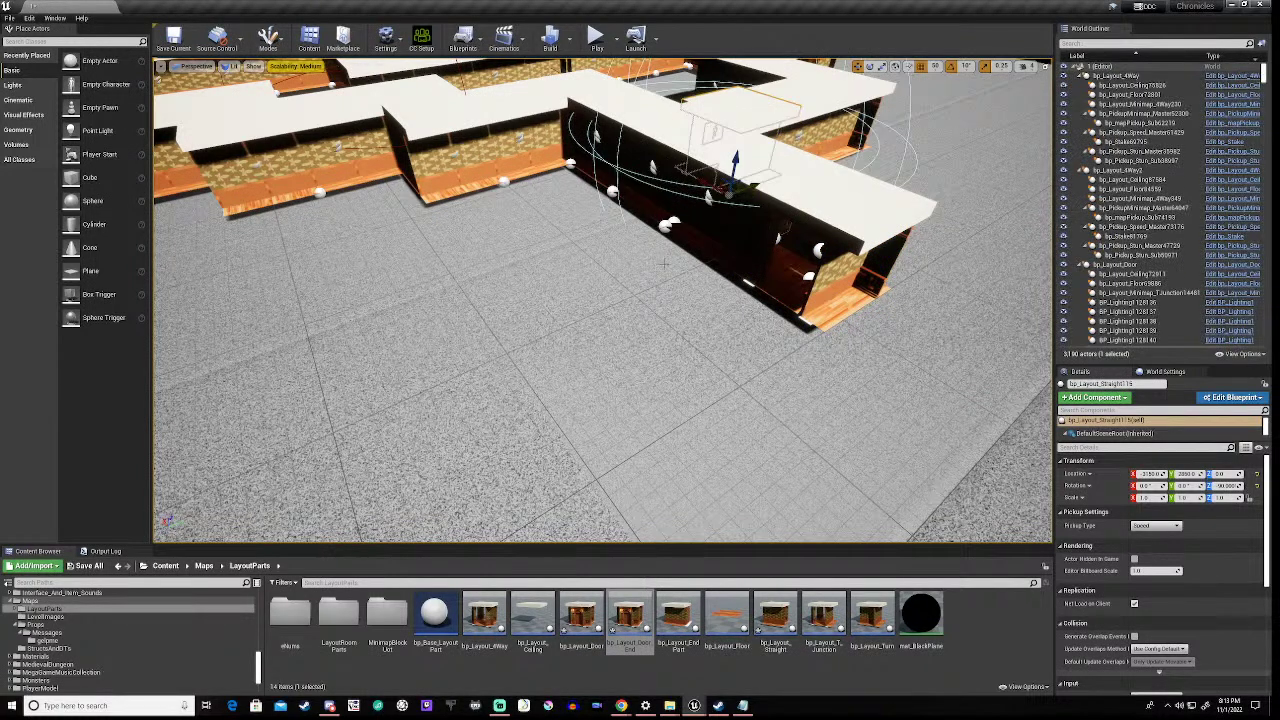
pyautogui.moveTo(709, 184); pyautogui.dragTo(893, 275)
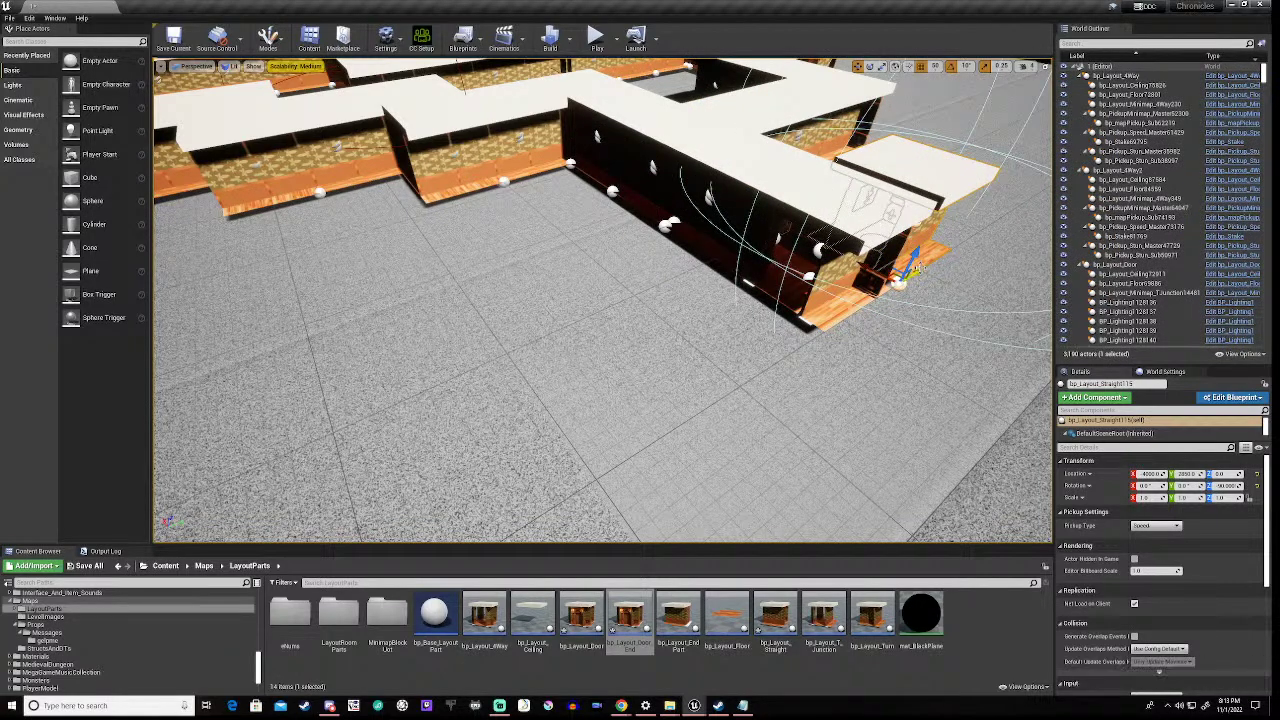
pyautogui.moveTo(903, 272); pyautogui.dragTo(688, 420)
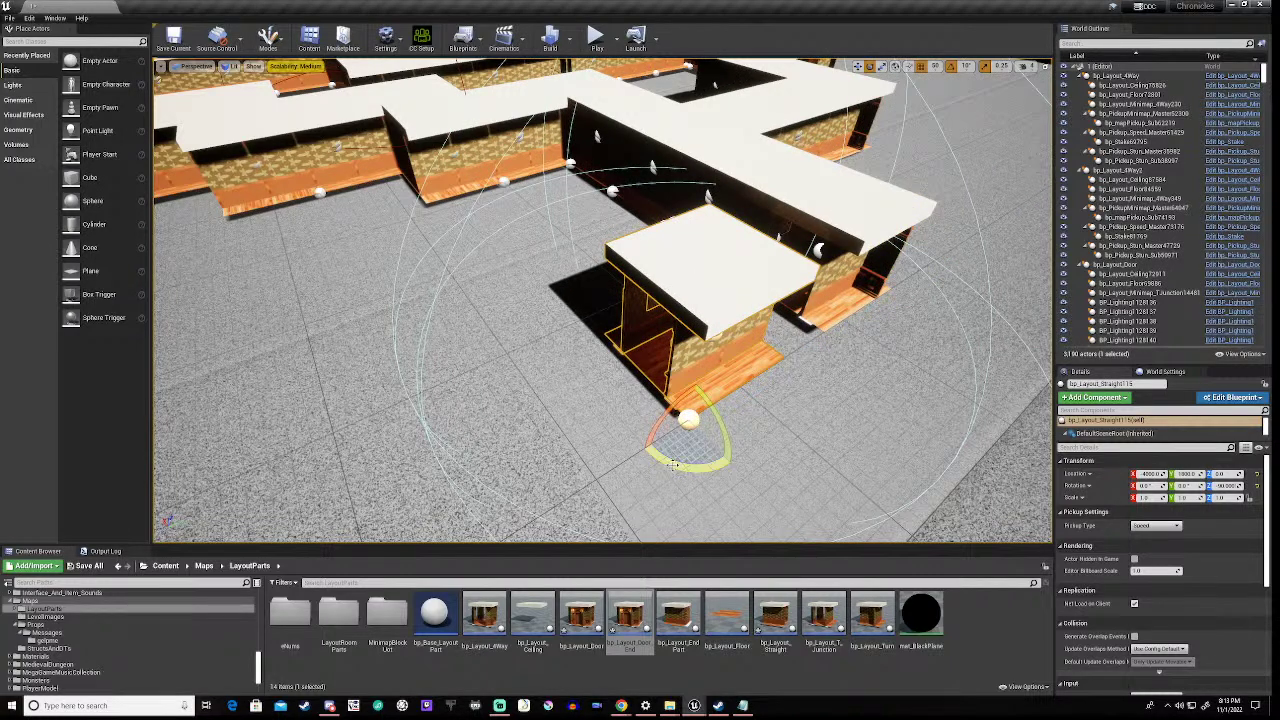
# - Rotate the straight hallway copy about Z so its open end faces the end of the extended branch
pyautogui.moveTo(674, 464); pyautogui.dragTo(733, 463)
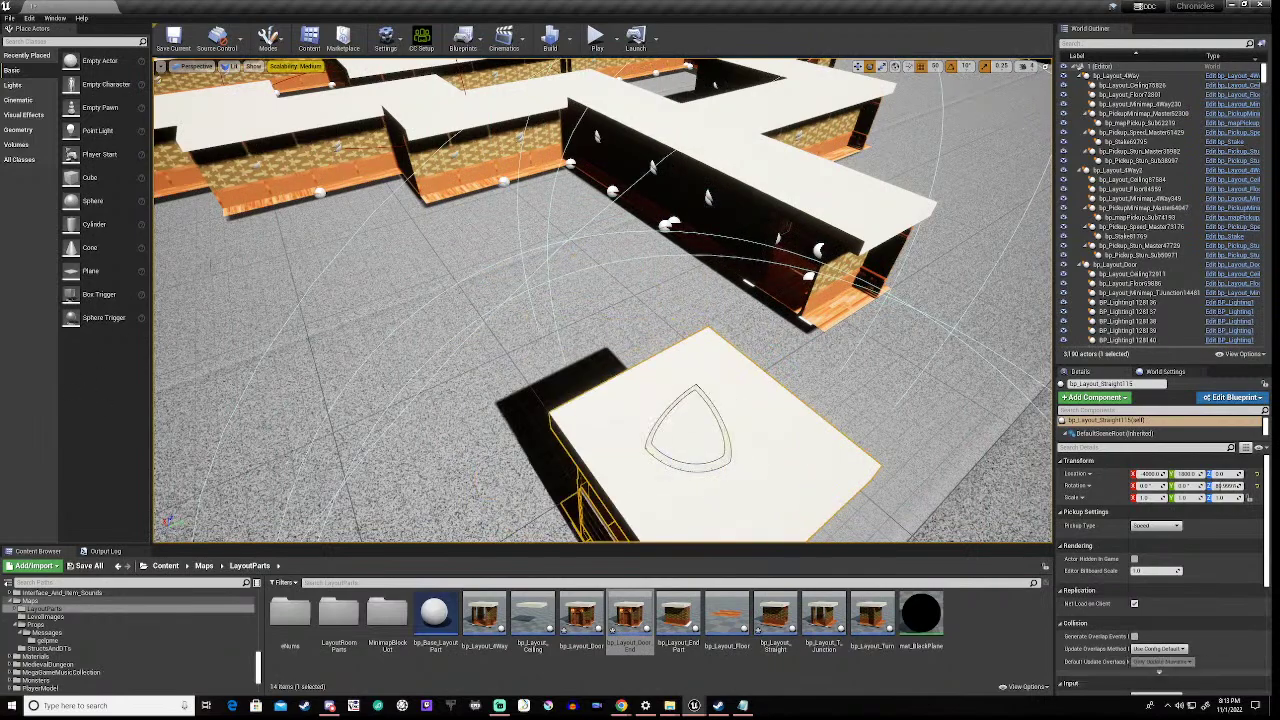
pyautogui.press('f')
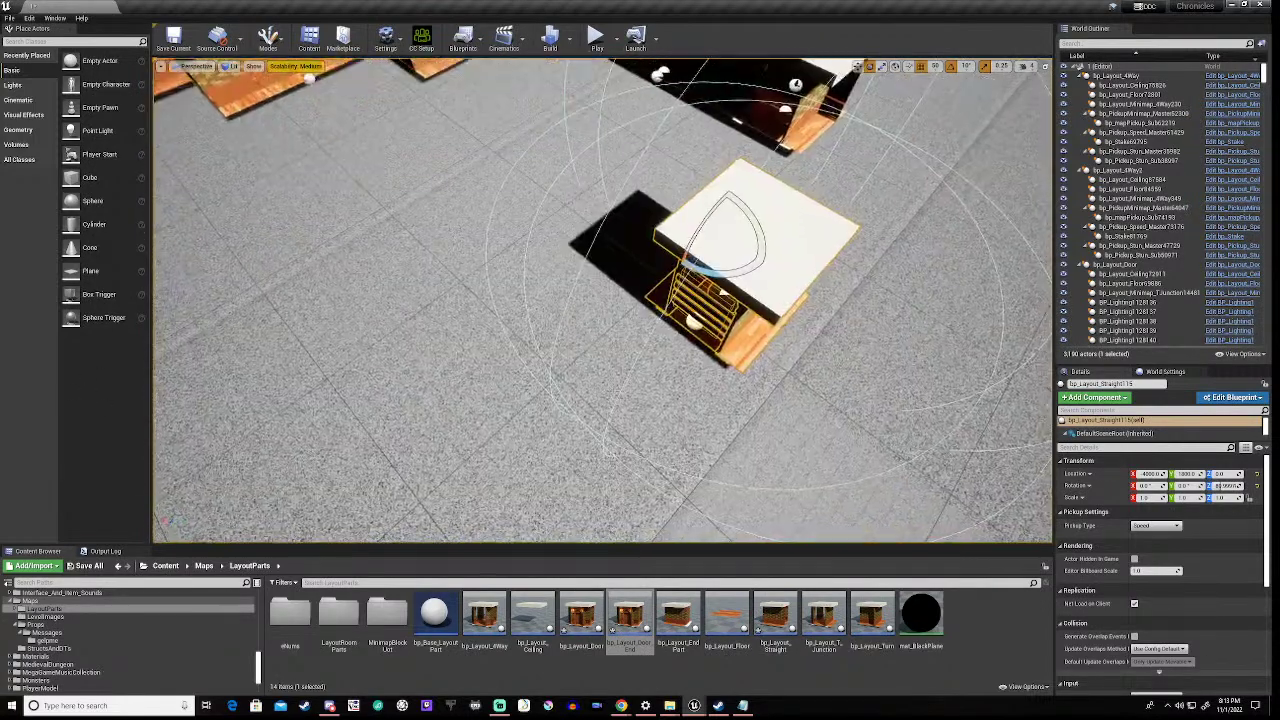
pyautogui.press('w')
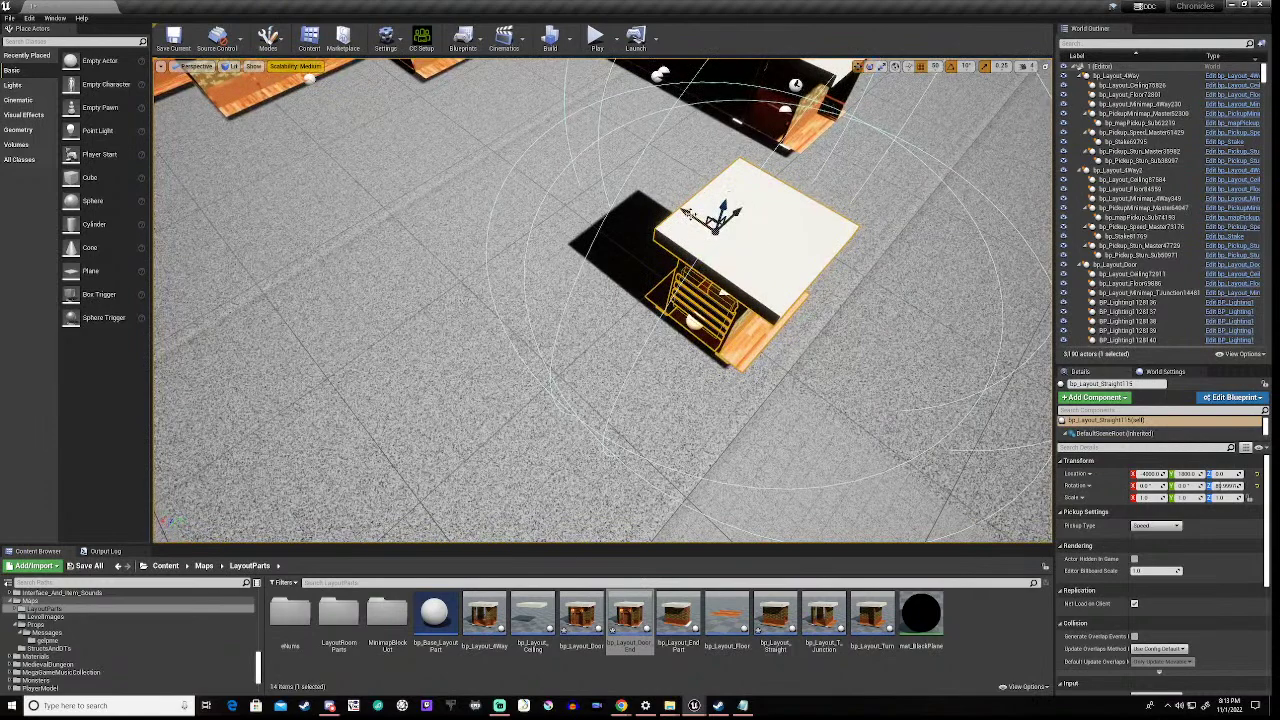
pyautogui.click(692, 216)
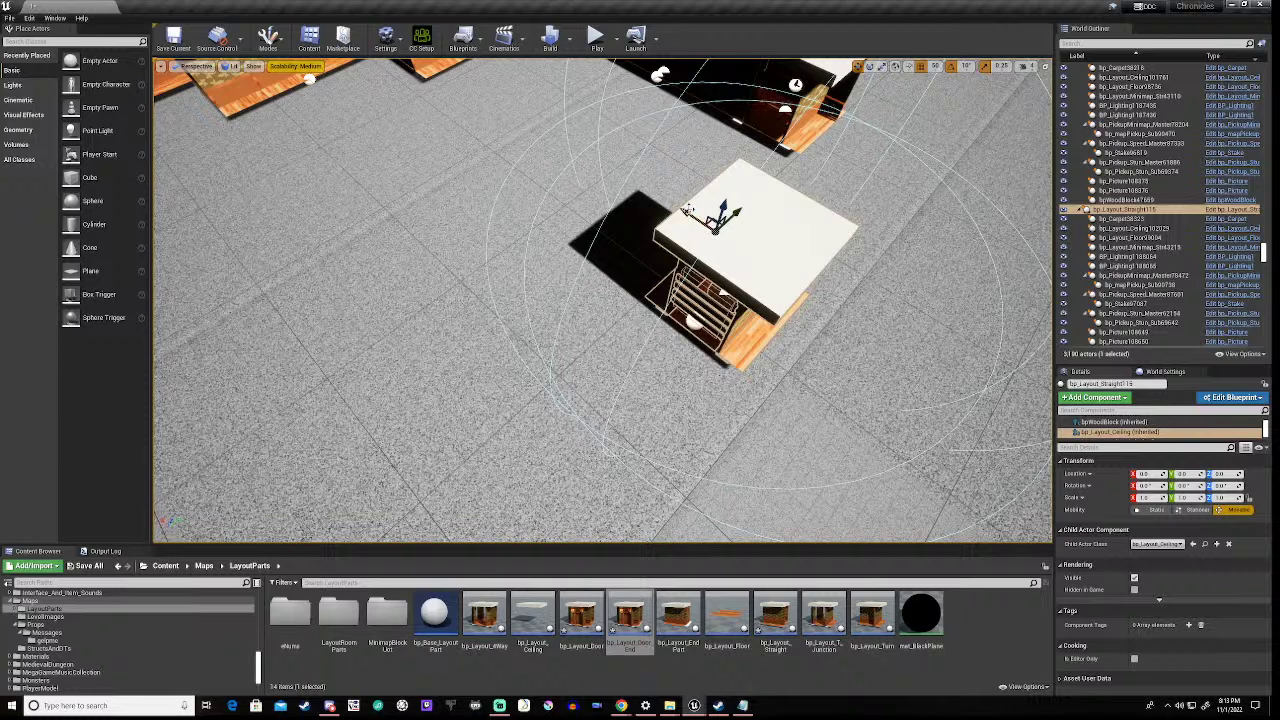
pyautogui.moveTo(686, 212); pyautogui.dragTo(612, 178)
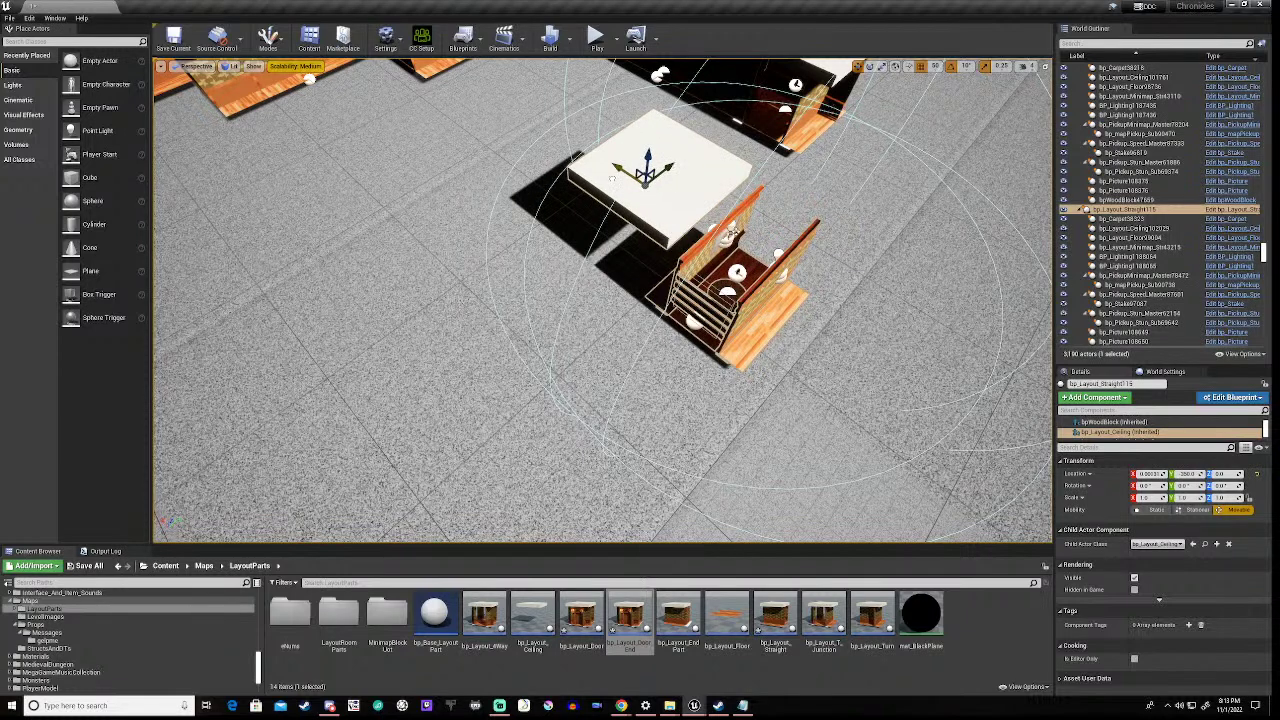
pyautogui.hotkey('ctrl', 'z')
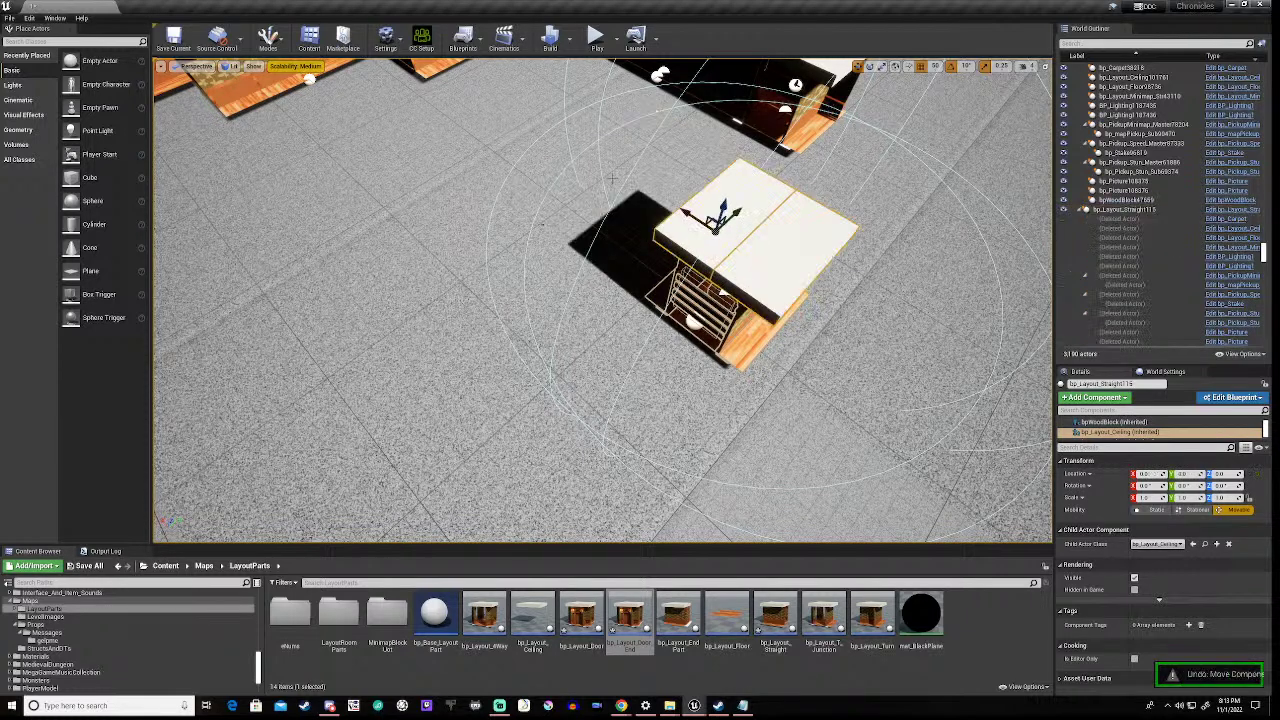
# - Move the whole rotated straight hallway to X -3600, Y 2400 so it joins the turn piece
pyautogui.click(755, 245)
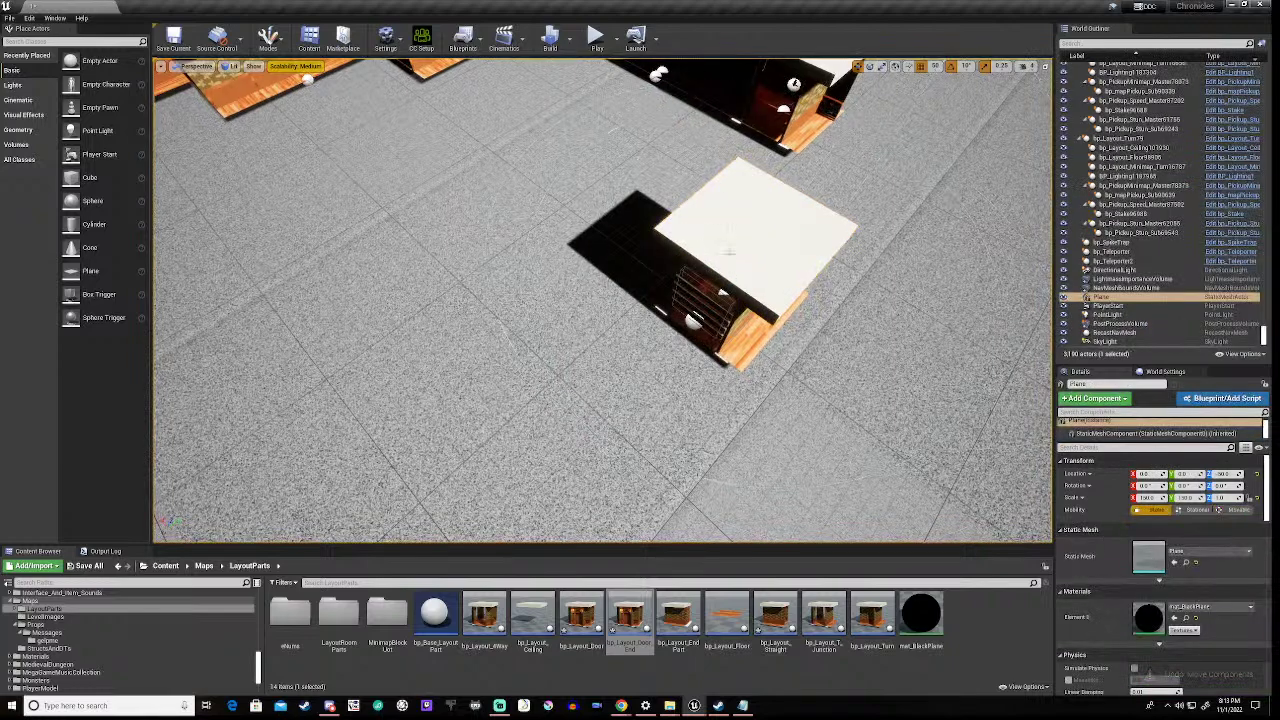
pyautogui.click(755, 245)
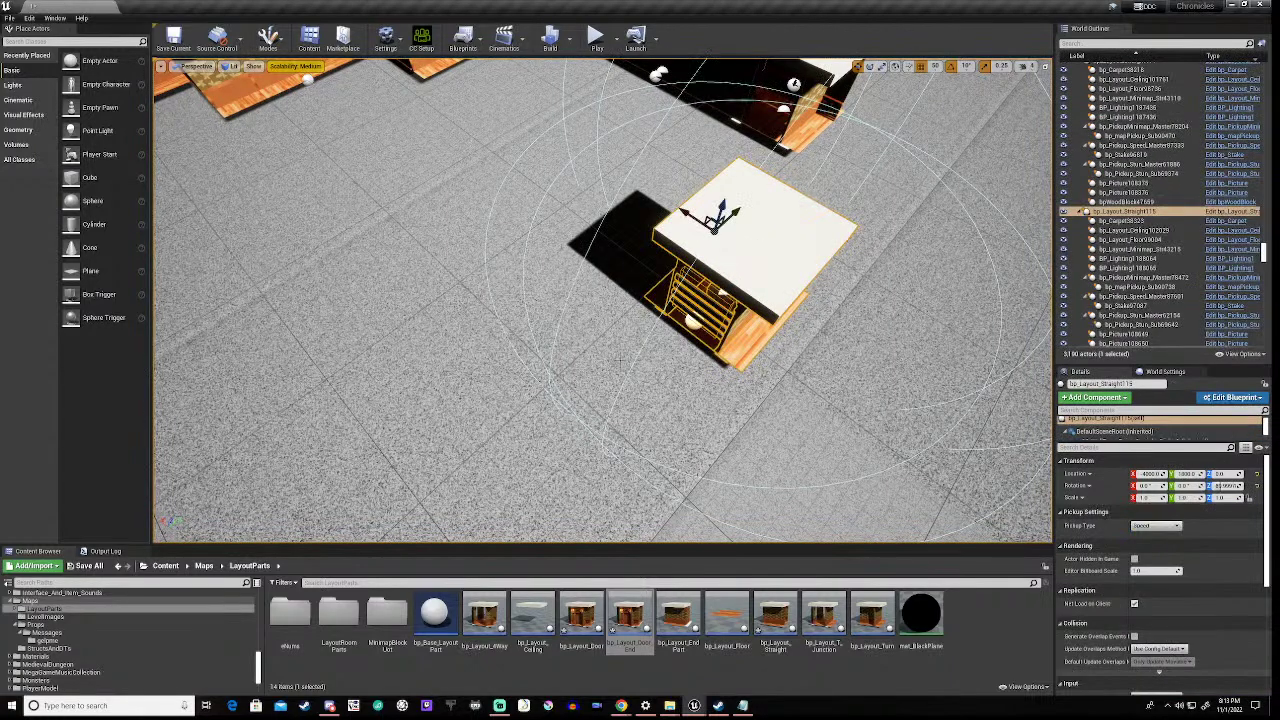
pyautogui.moveTo(686, 209); pyautogui.dragTo(588, 178)
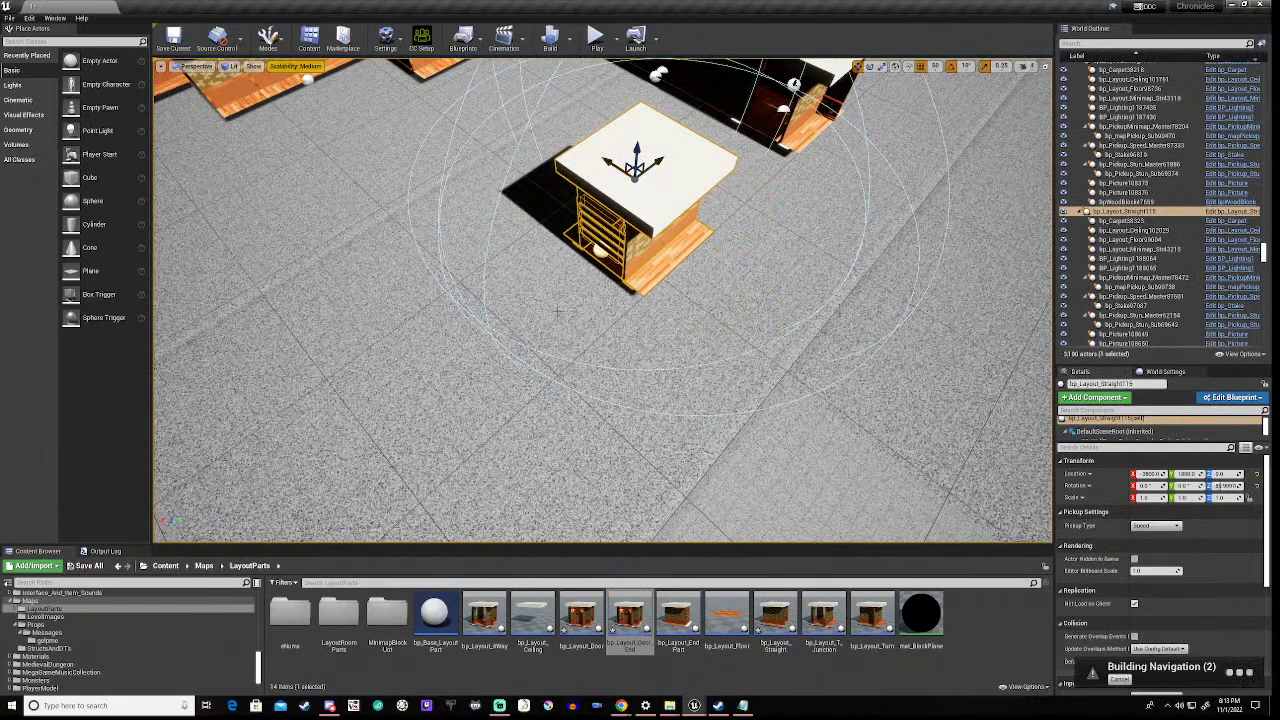
pyautogui.moveTo(588, 180); pyautogui.dragTo(612, 285, button='right')
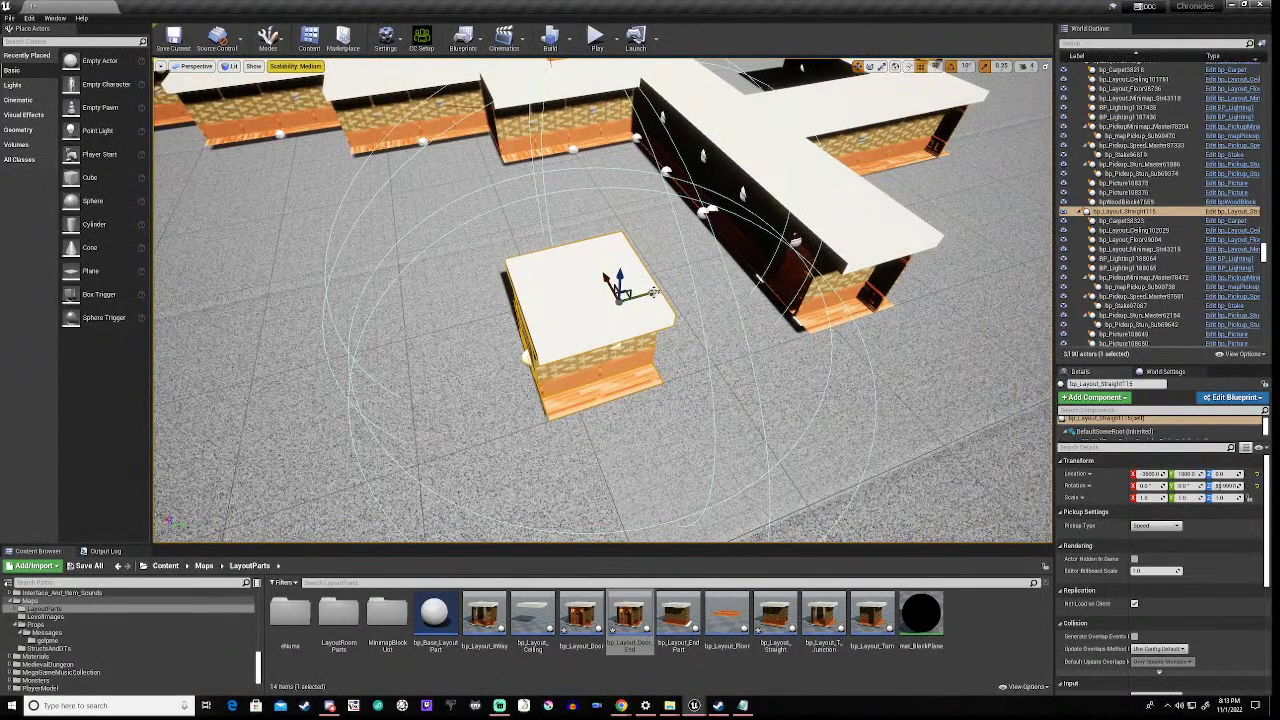
pyautogui.moveTo(645, 292); pyautogui.dragTo(777, 254)
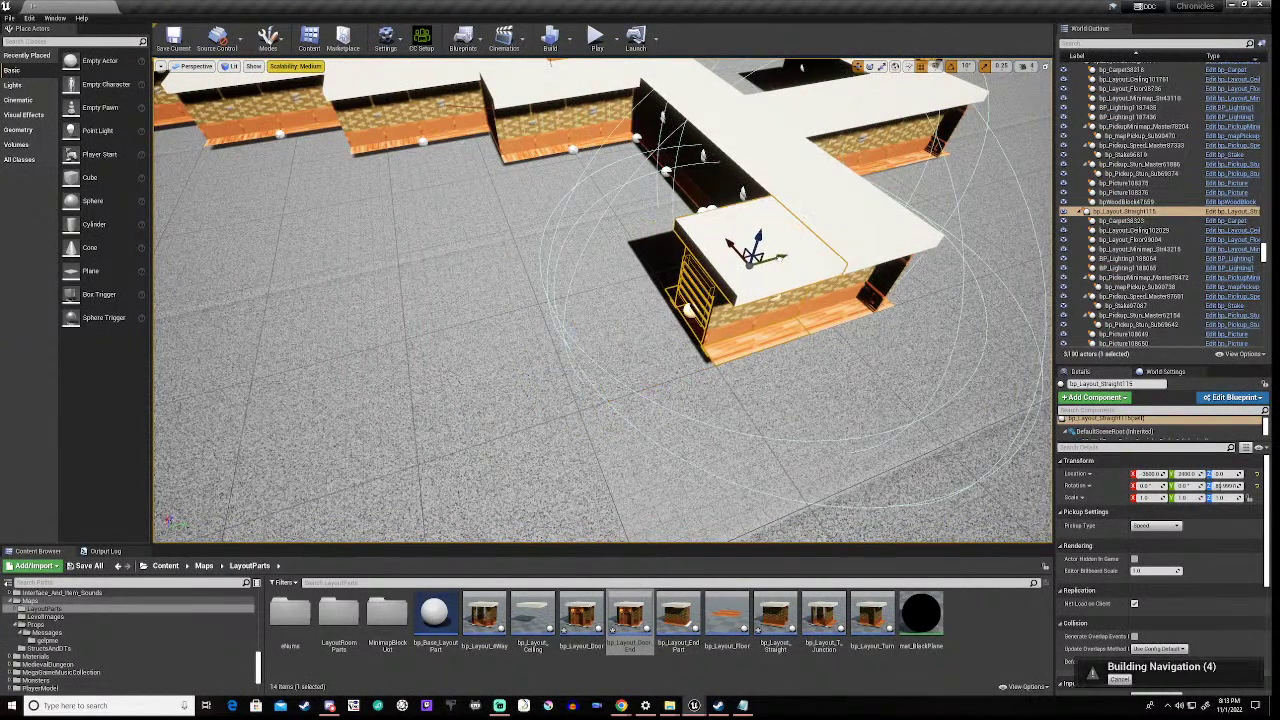
# - Duplicate the straight hallway beside the turn piece and place the copy at X -3600, Y 2000 to extend the branch
pyautogui.moveTo(770, 256); pyautogui.dragTo(665, 260, button='right')
pyautogui.scroll(-10, 665, 260)
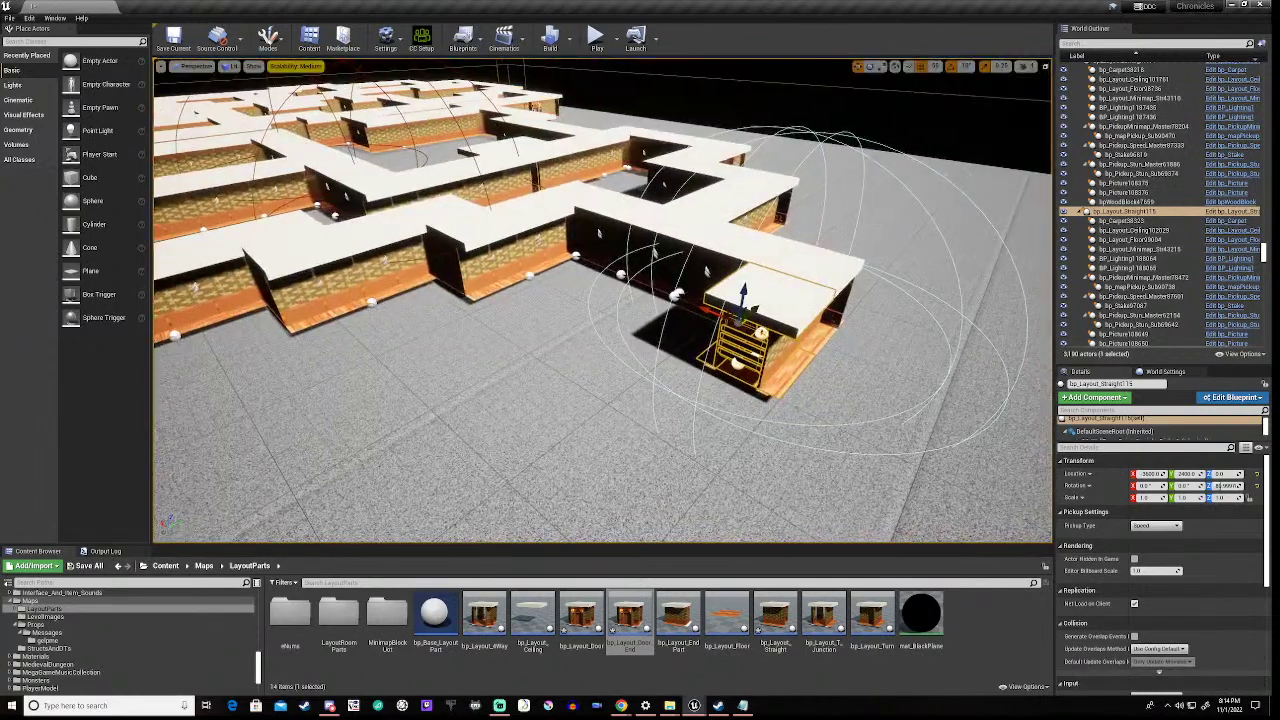
pyautogui.press('a')
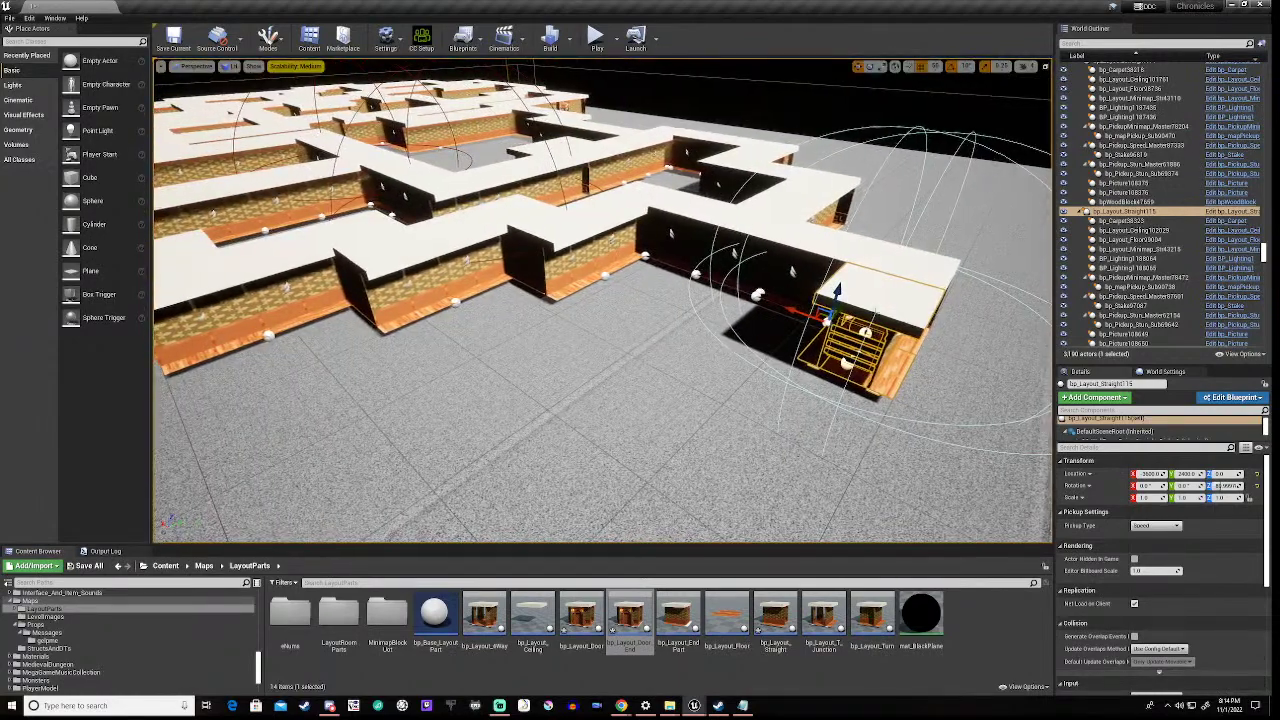
pyautogui.hotkey('ctrl', 'w')
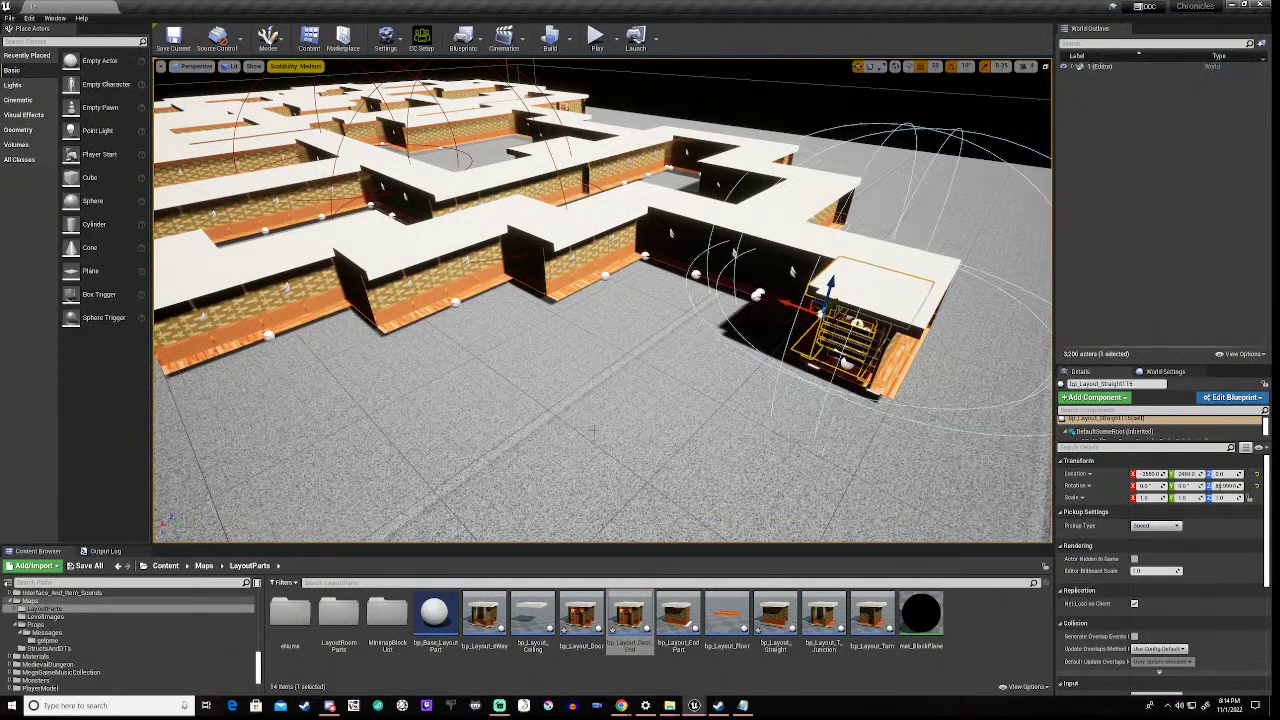
pyautogui.press('w')
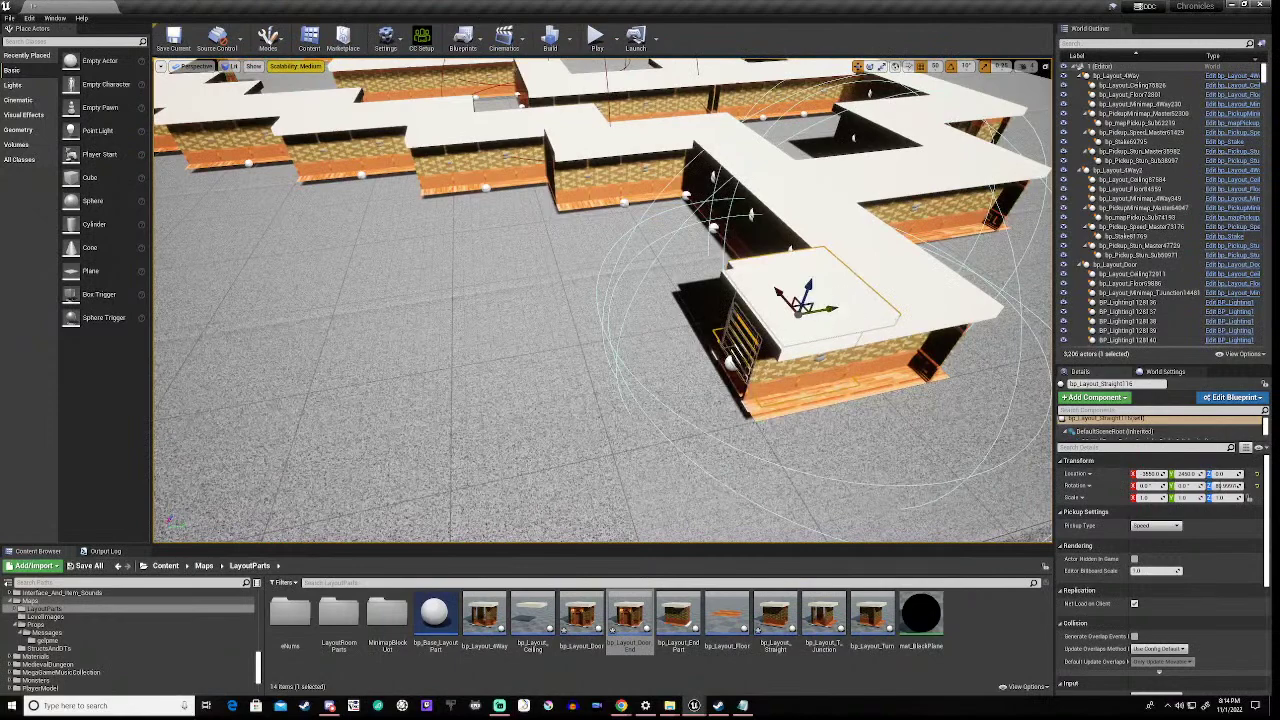
pyautogui.moveTo(826, 308); pyautogui.dragTo(730, 323)
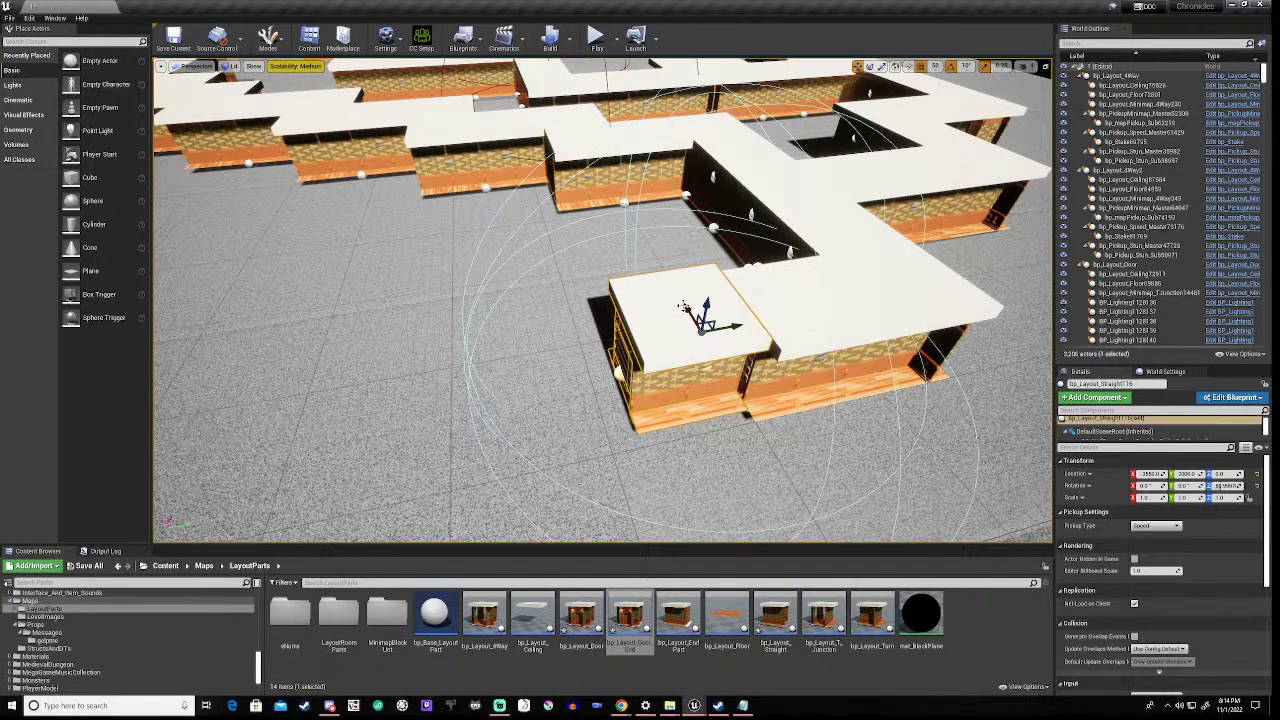
pyautogui.moveTo(688, 310); pyautogui.dragTo(690, 316)
pyautogui.click(690, 316)
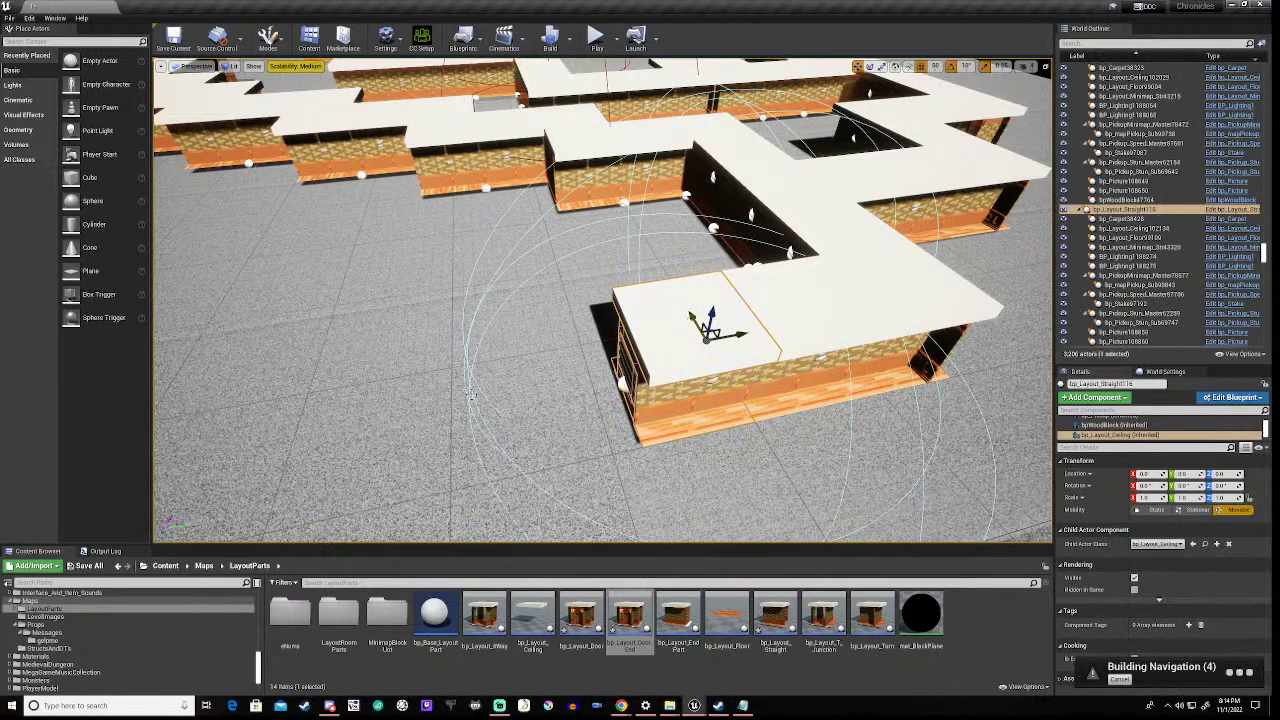
# - Duplicate the straight hallway at the end of the opposite branch and align the copy at X -1200 to lengthen it
pyautogui.press('a')
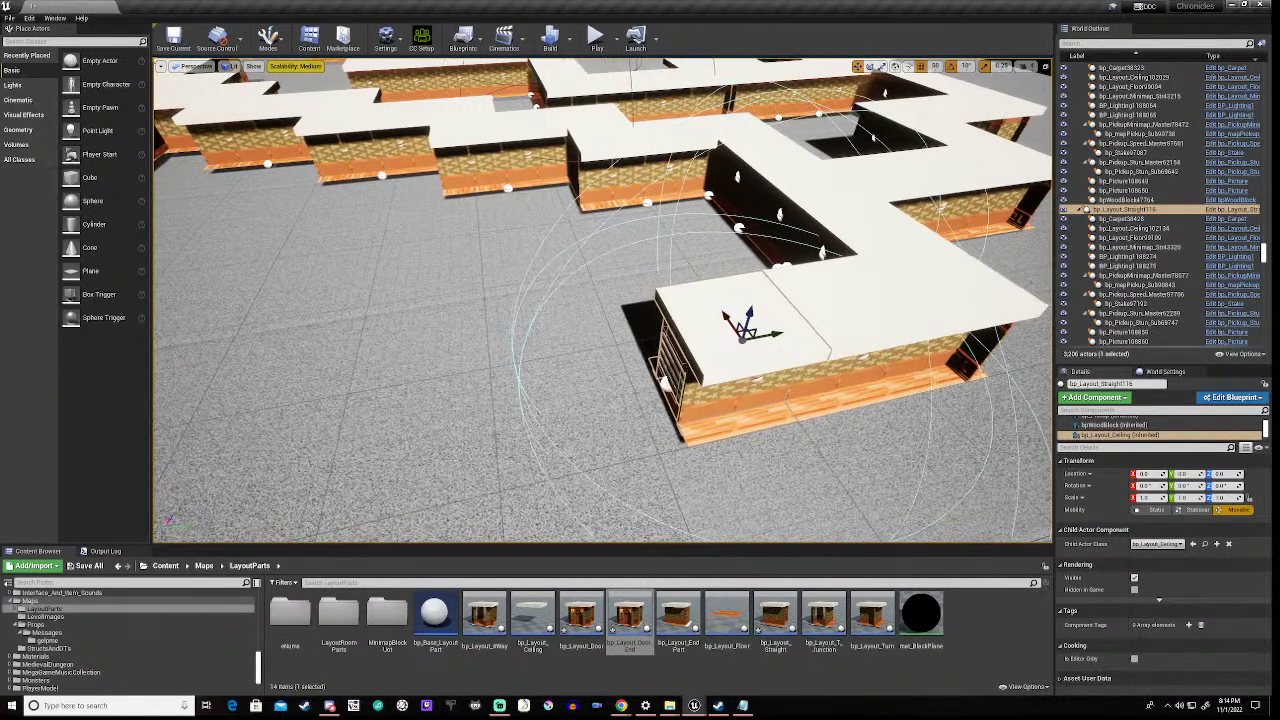
pyautogui.press('a')
pyautogui.press('a')
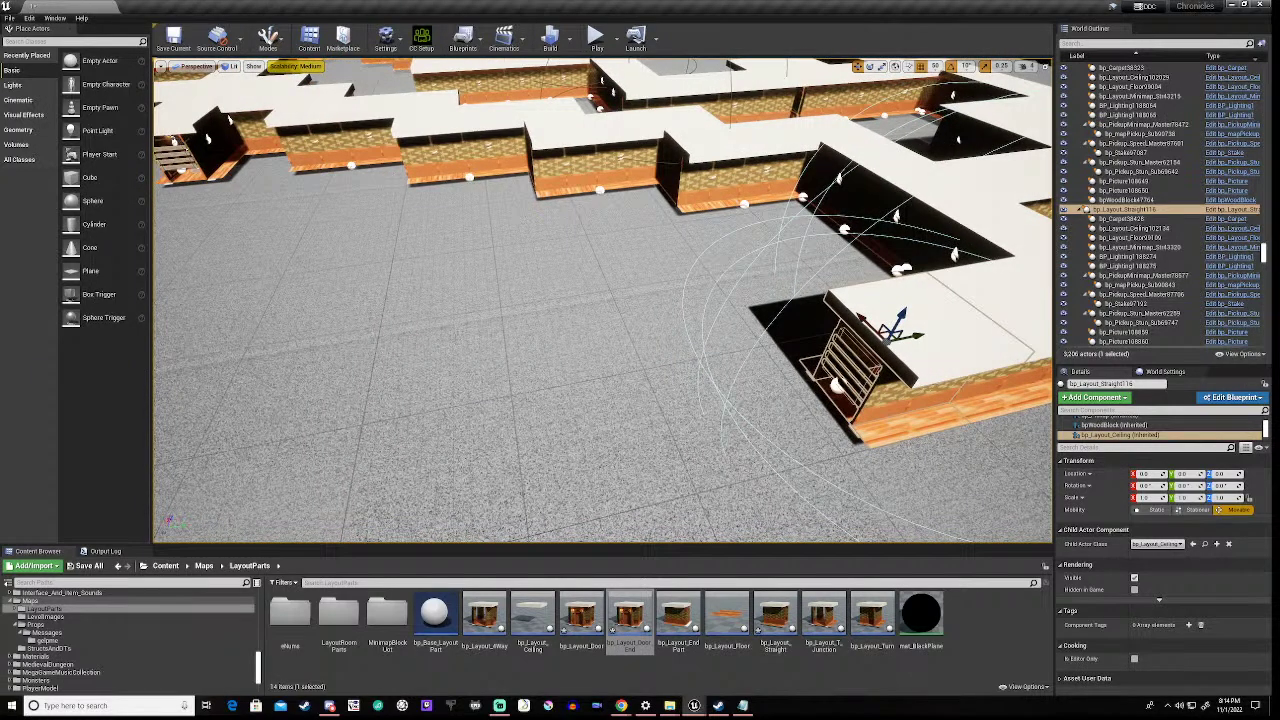
pyautogui.press('a')
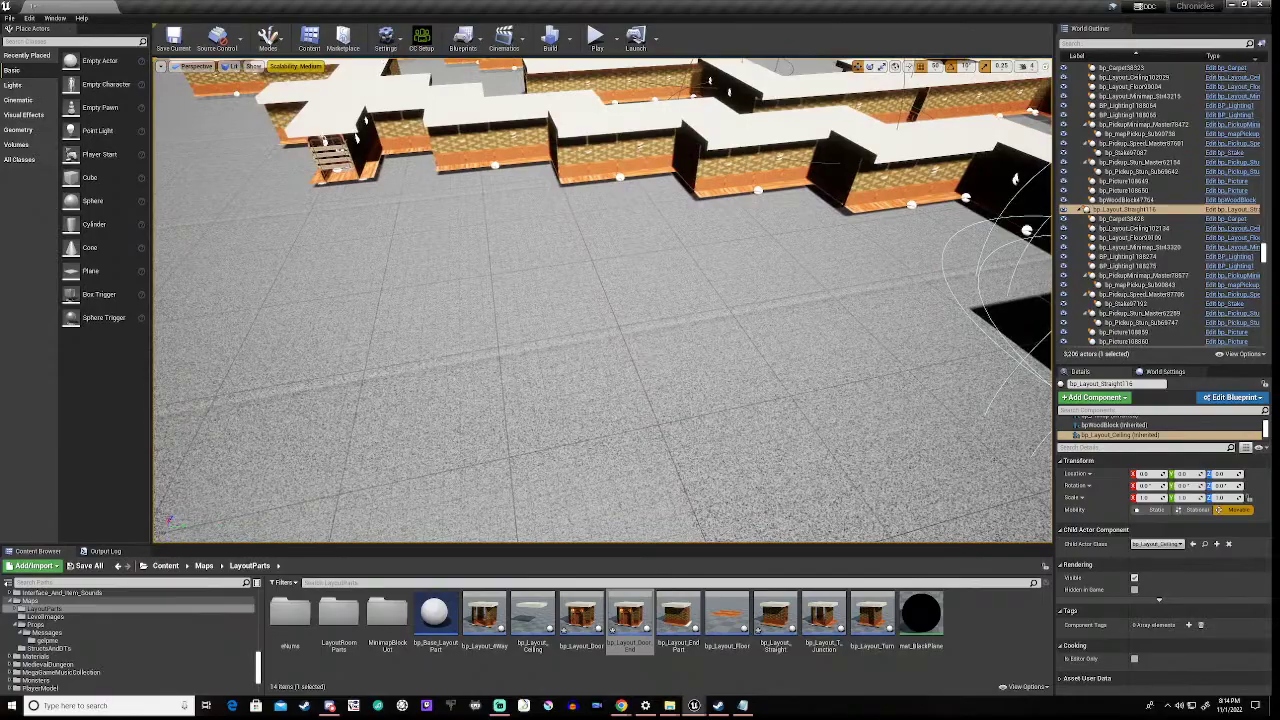
pyautogui.moveTo(602, 300); pyautogui.dragTo(760, 340, button='right')
pyautogui.press('a')
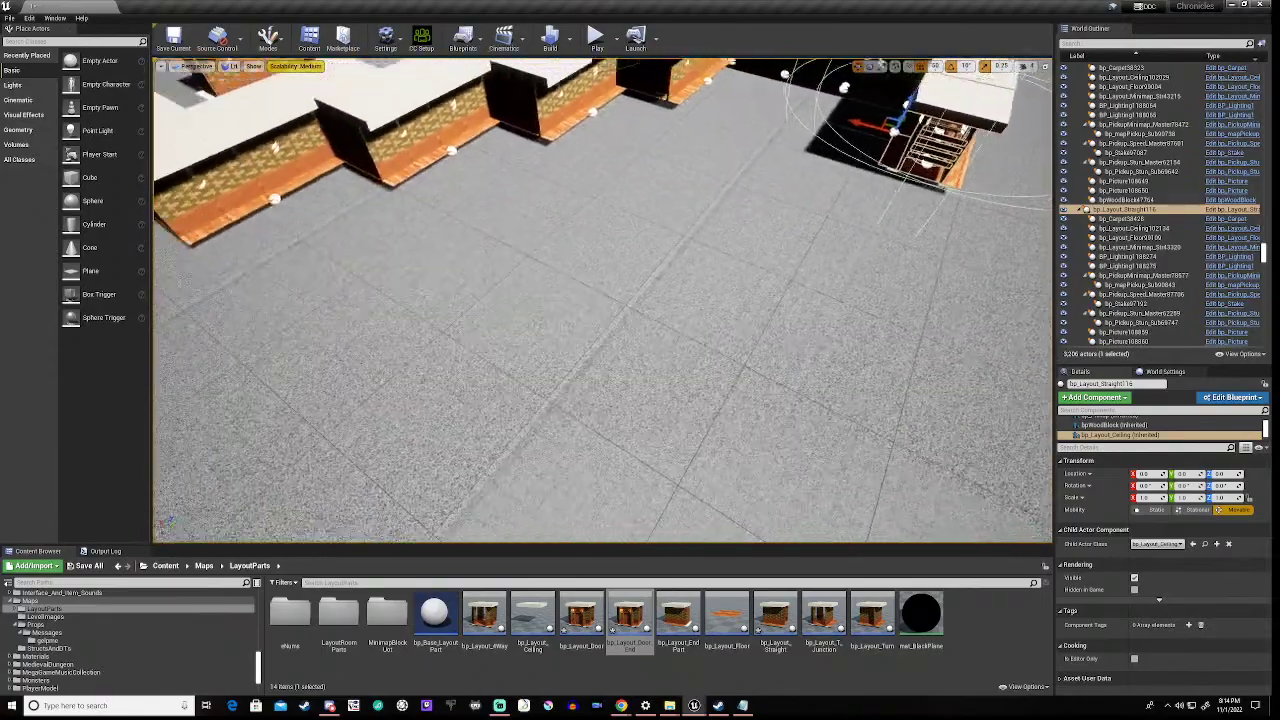
pyautogui.press('a')
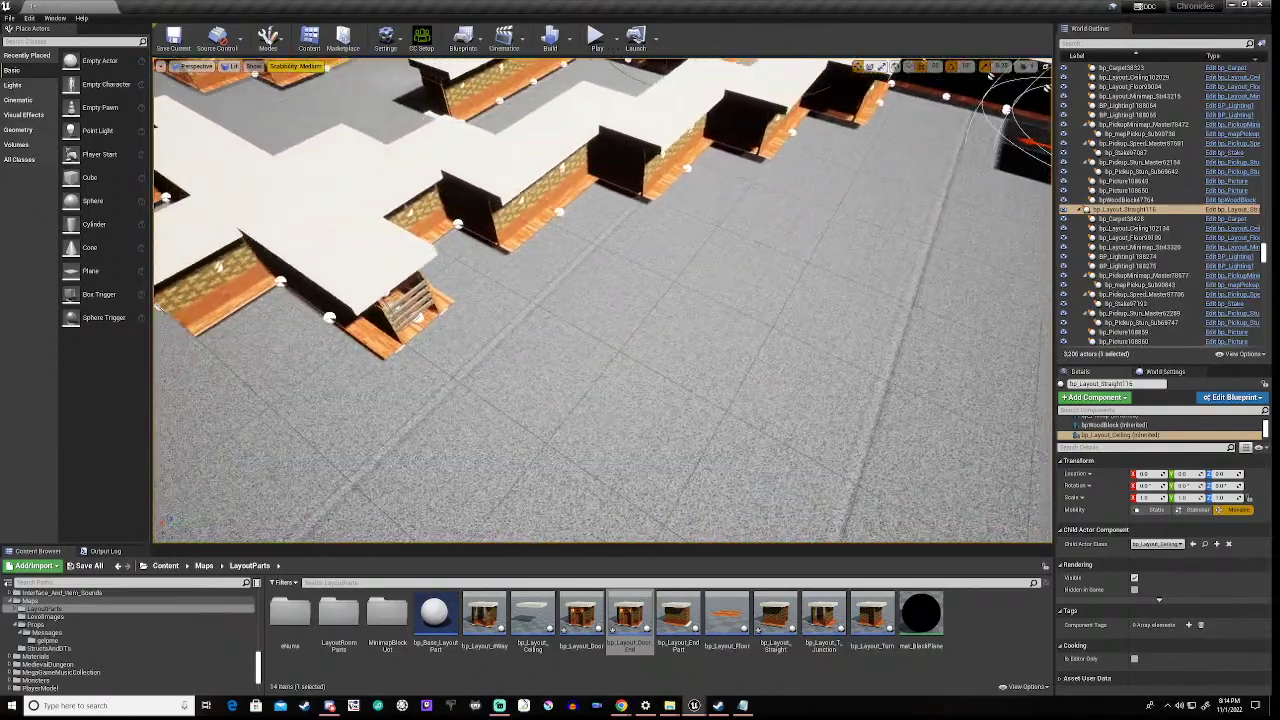
pyautogui.press('a')
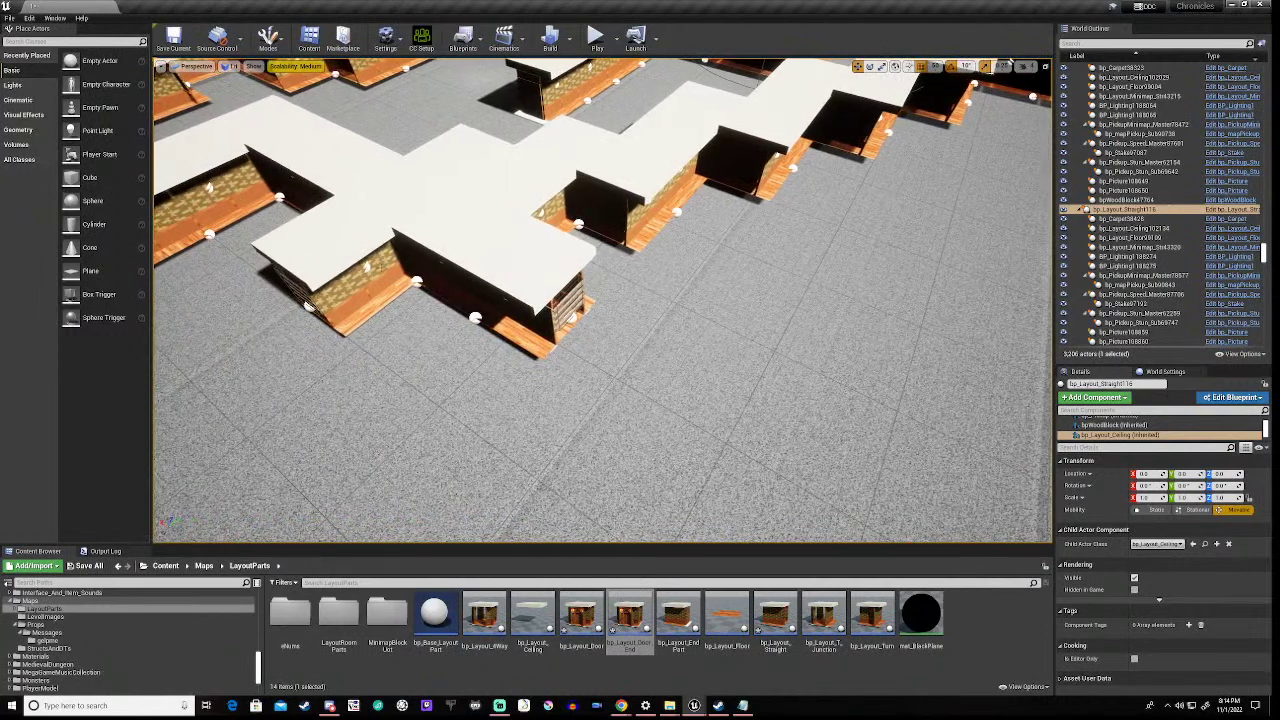
pyautogui.click(475, 315)
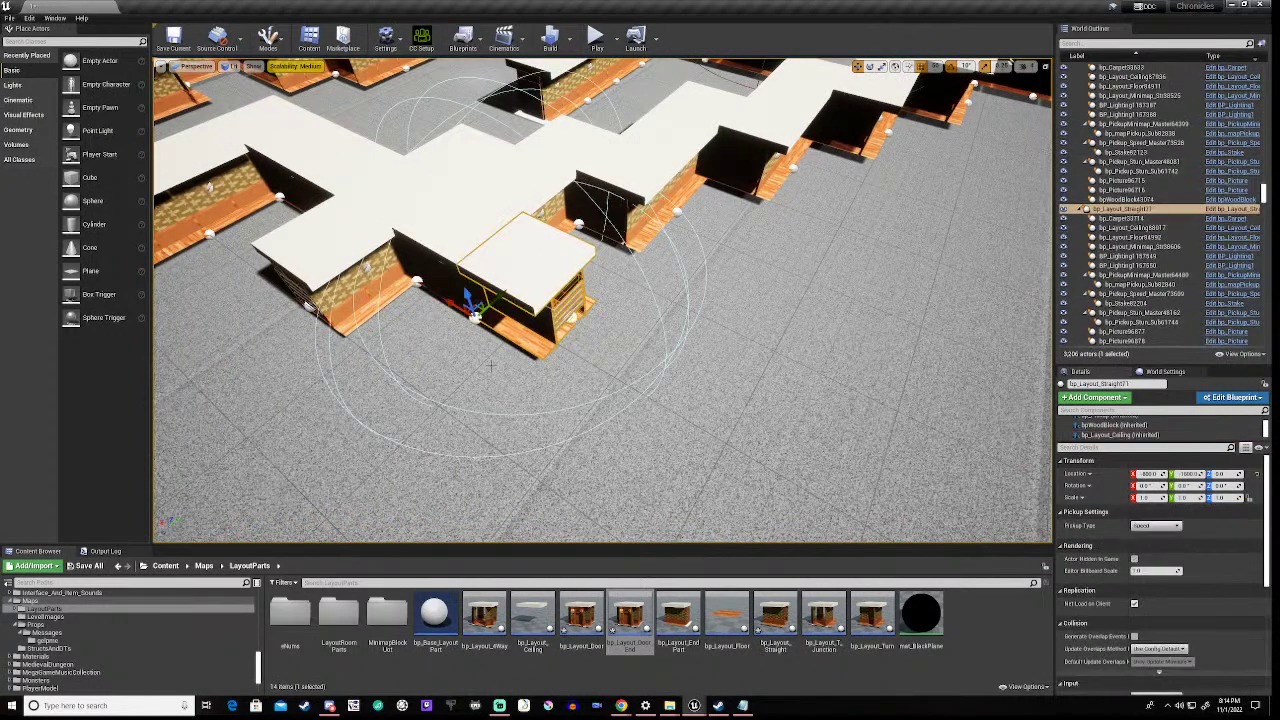
pyautogui.click(475, 316)
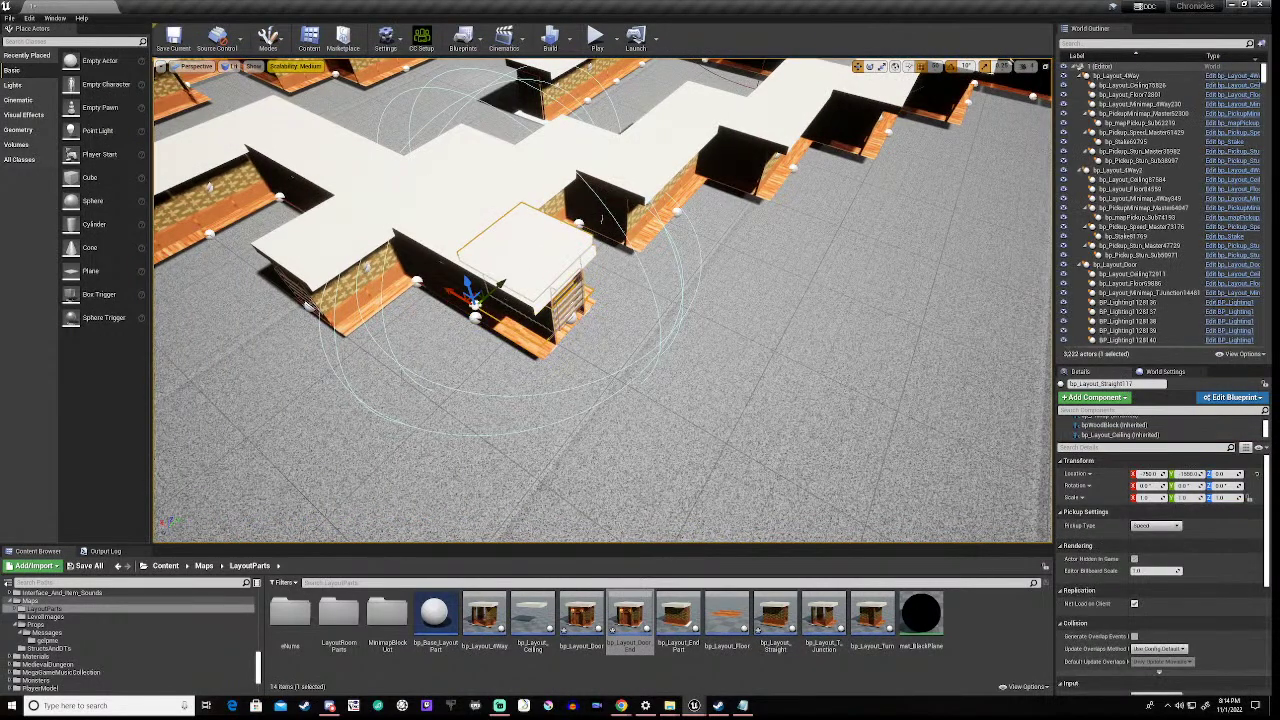
pyautogui.moveTo(474, 298); pyautogui.dragTo(535, 354)
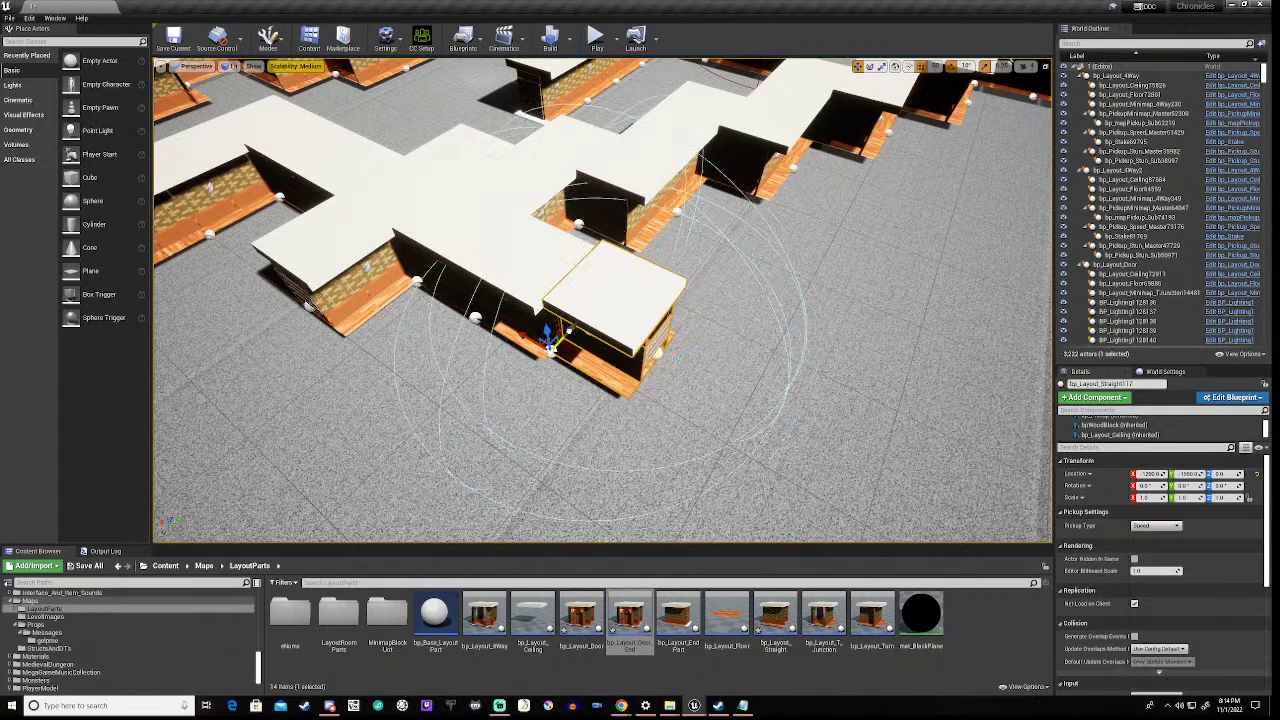
pyautogui.moveTo(549, 340); pyautogui.dragTo(540, 350)
# - Add a bp_Layout_T_Junction at the end of the lengthened branch and set its Z location to 0
pyautogui.moveTo(560, 380); pyautogui.dragTo(712, 346, button='right')
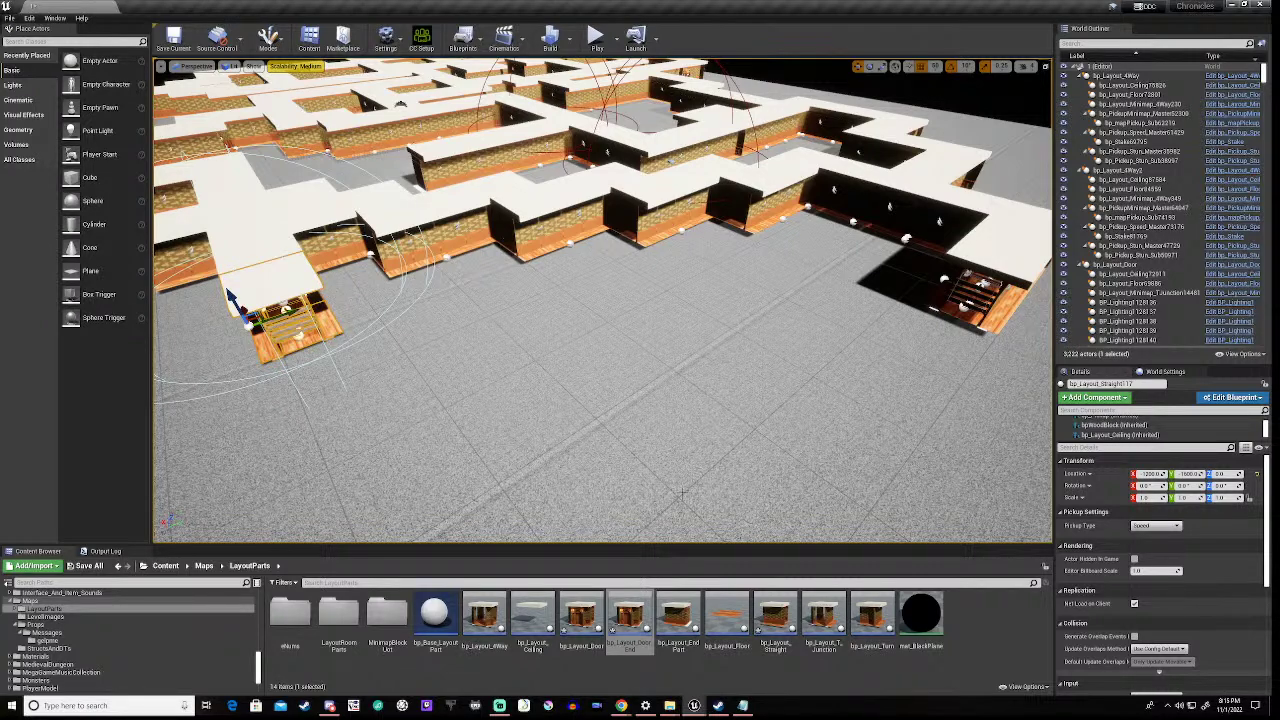
pyautogui.moveTo(683, 490); pyautogui.dragTo(678, 547)
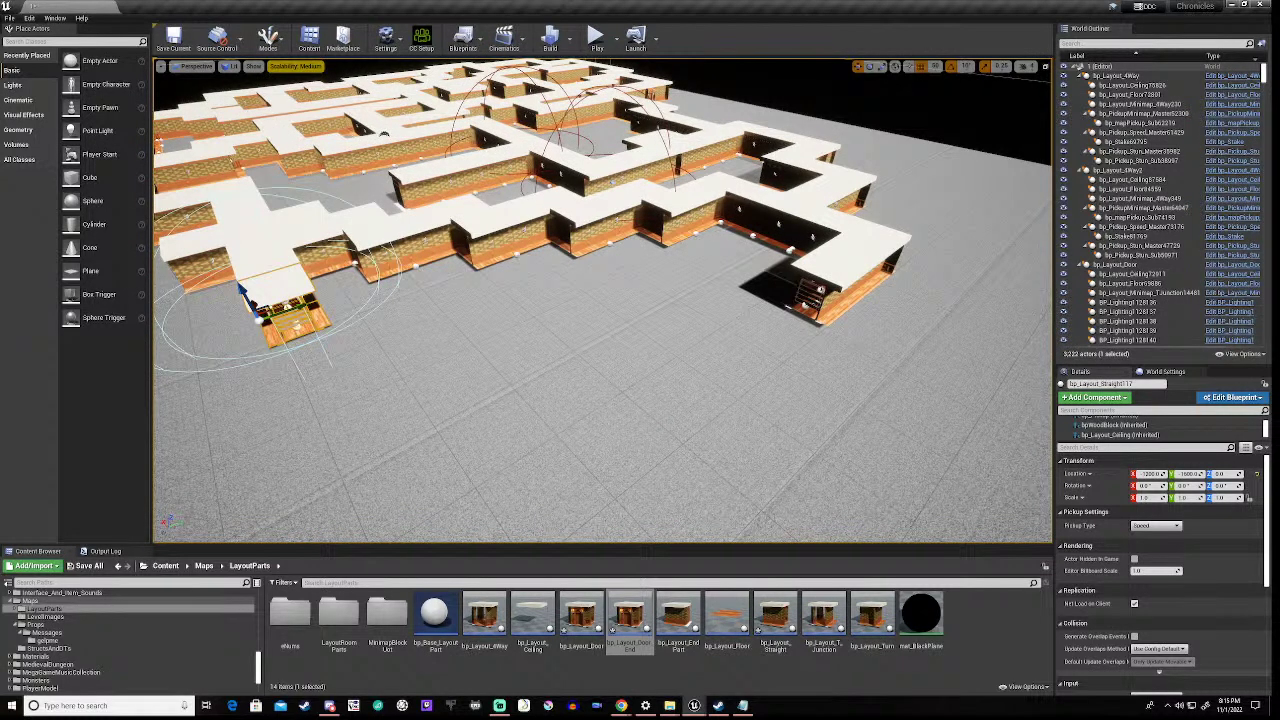
pyautogui.moveTo(383, 133); pyautogui.dragTo(670, 133)
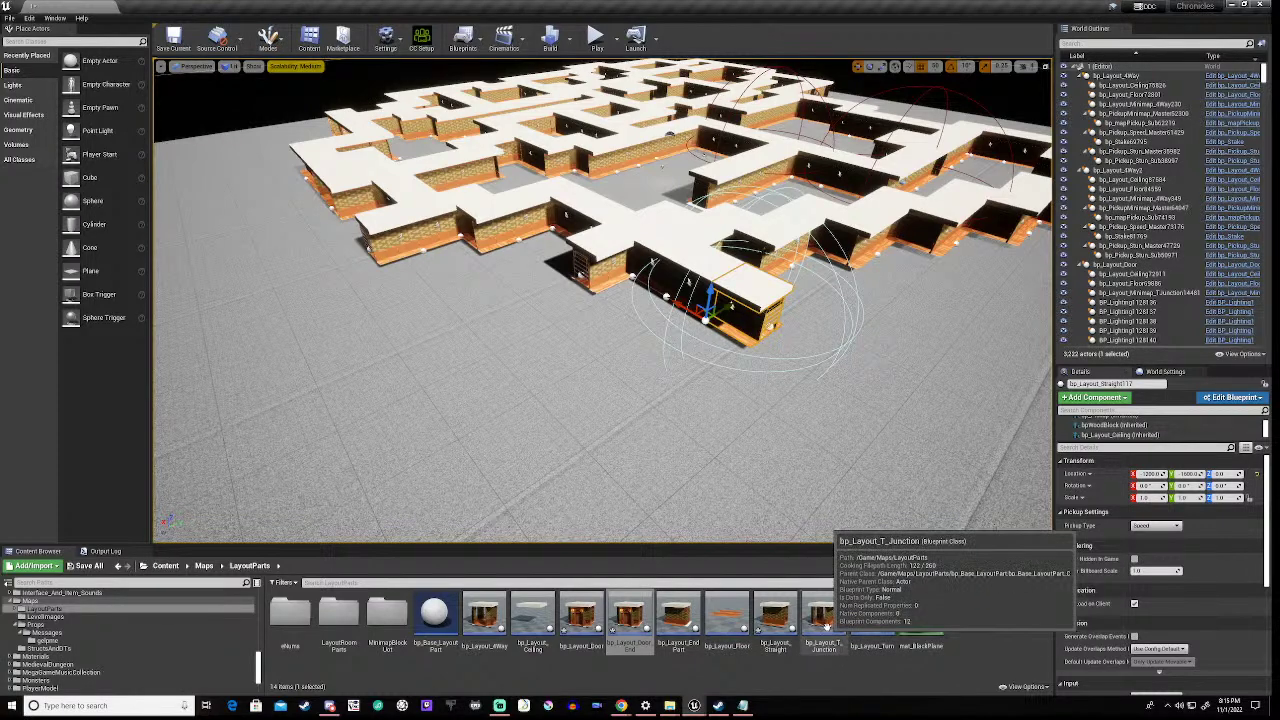
pyautogui.moveTo(826, 625); pyautogui.dragTo(763, 305)
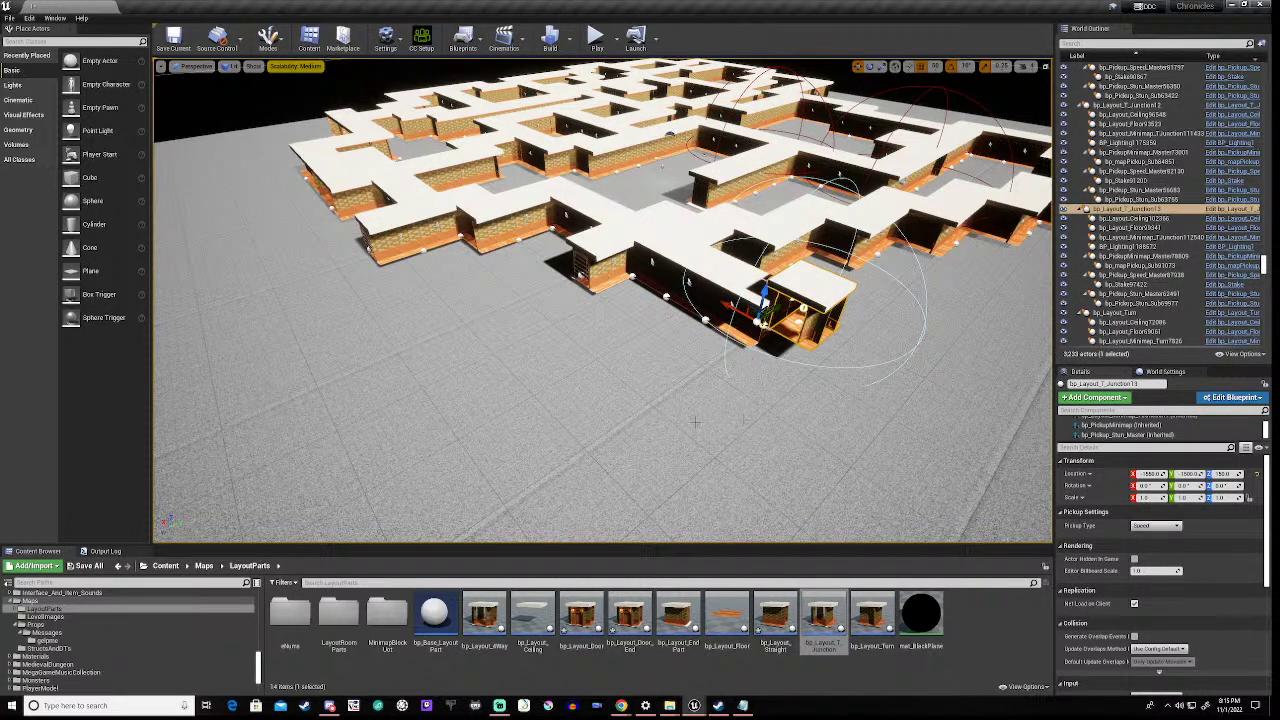
pyautogui.moveTo(763, 318); pyautogui.dragTo(788, 320, button='right')
pyautogui.press('w')
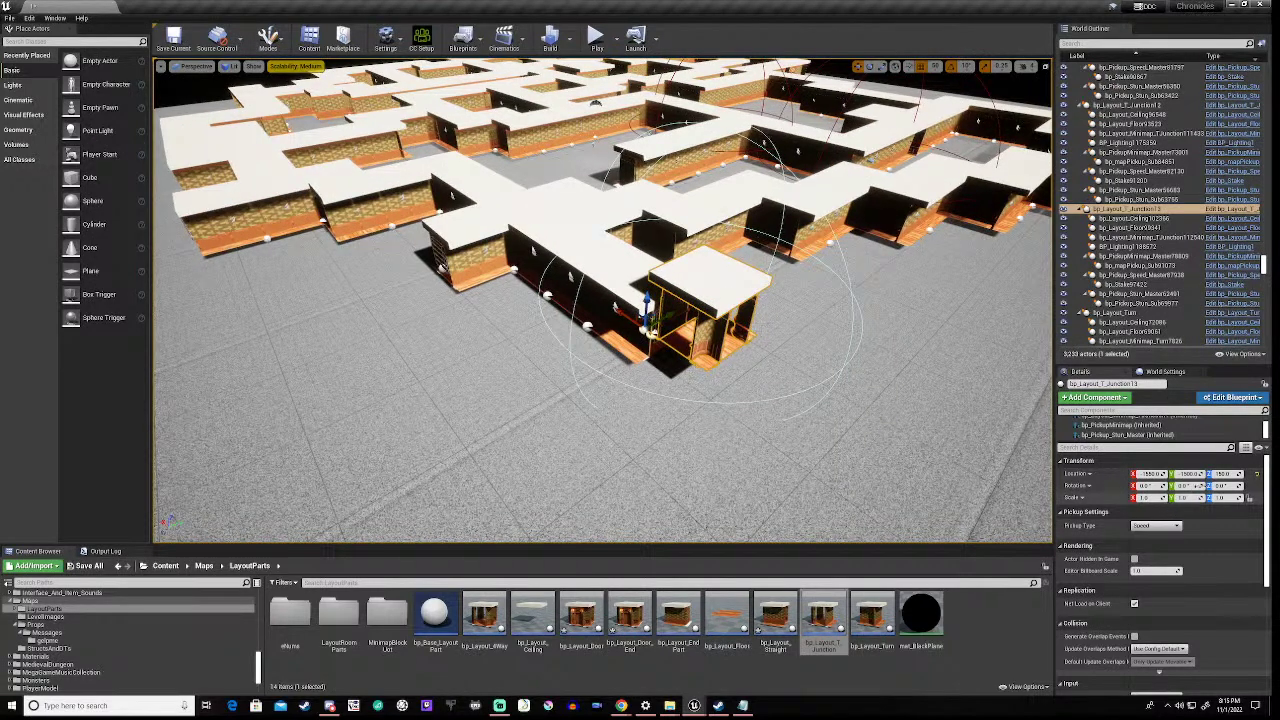
pyautogui.click(1222, 473)
pyautogui.write('0')
pyautogui.press('Return')
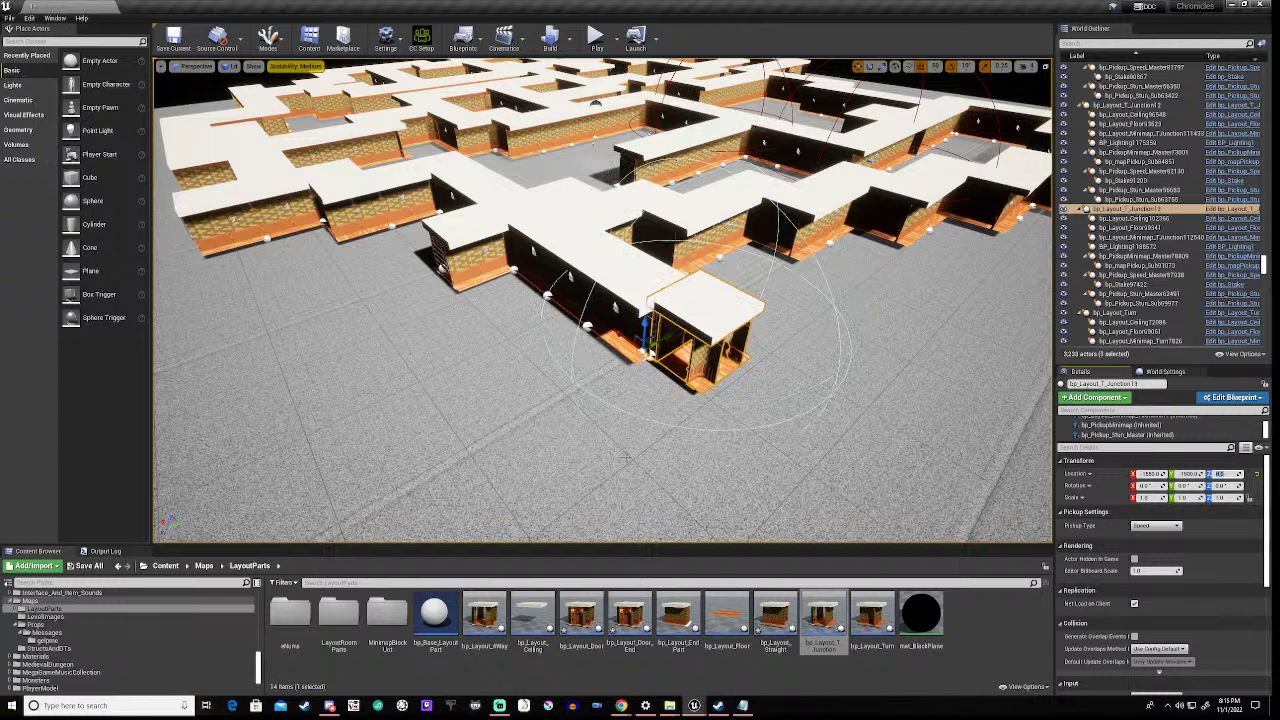
# - Align the T-junction with the hallway end, moving it along Y into line and along X to -1600
pyautogui.click(664, 334)
pyautogui.moveTo(668, 334); pyautogui.dragTo(662, 340)
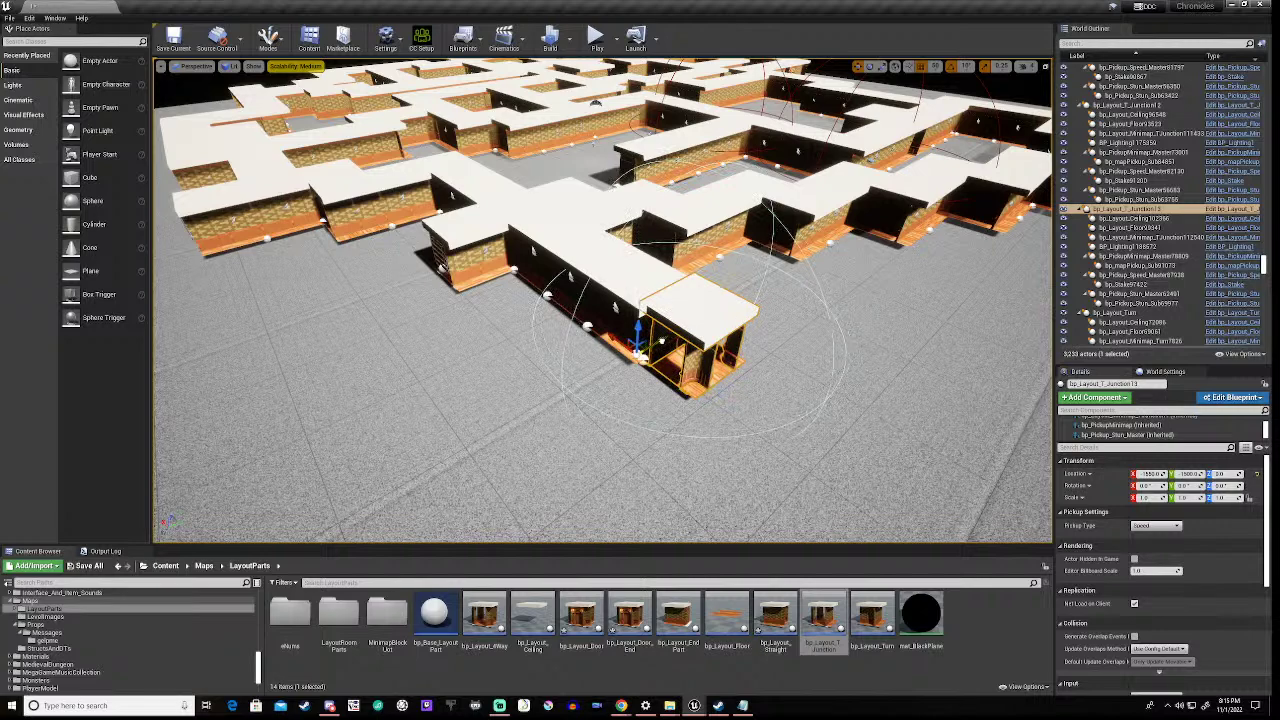
pyautogui.moveTo(660, 342); pyautogui.dragTo(653, 350)
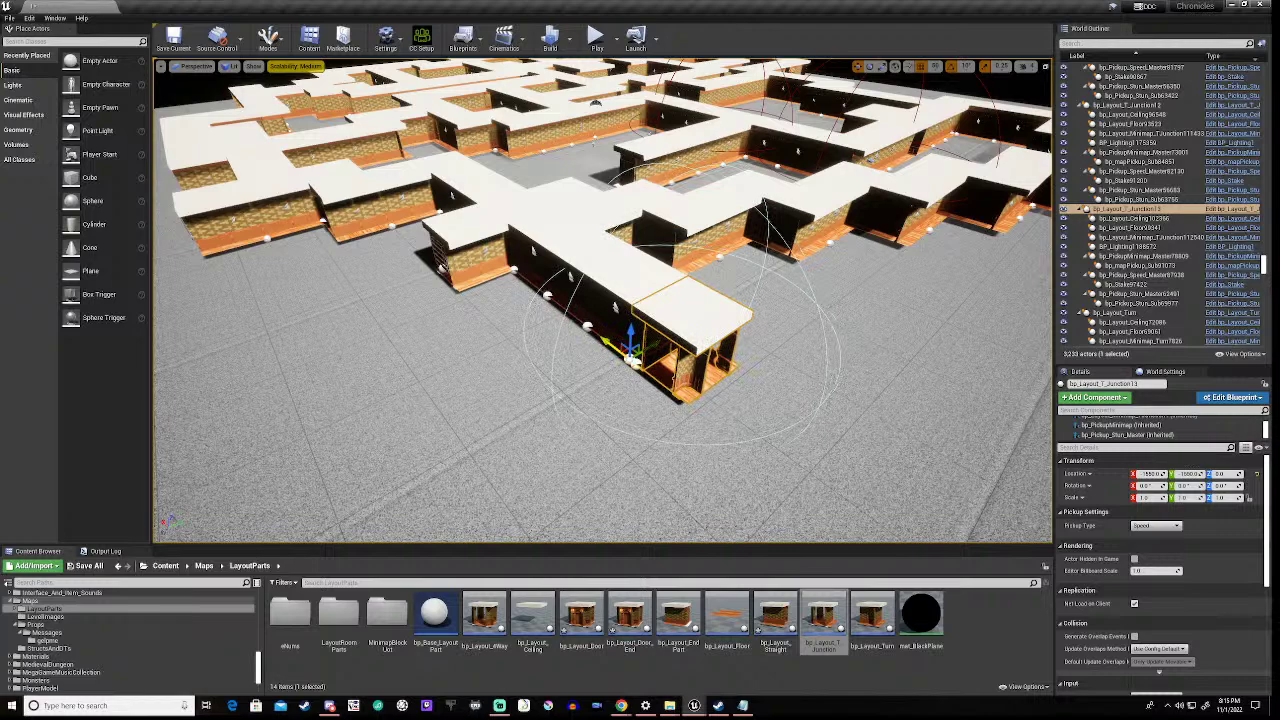
pyautogui.moveTo(608, 342)
pyautogui.mouseDown()
pyautogui.moveTo(621, 352)
pyautogui.moveTo(612, 346)
pyautogui.mouseUp()
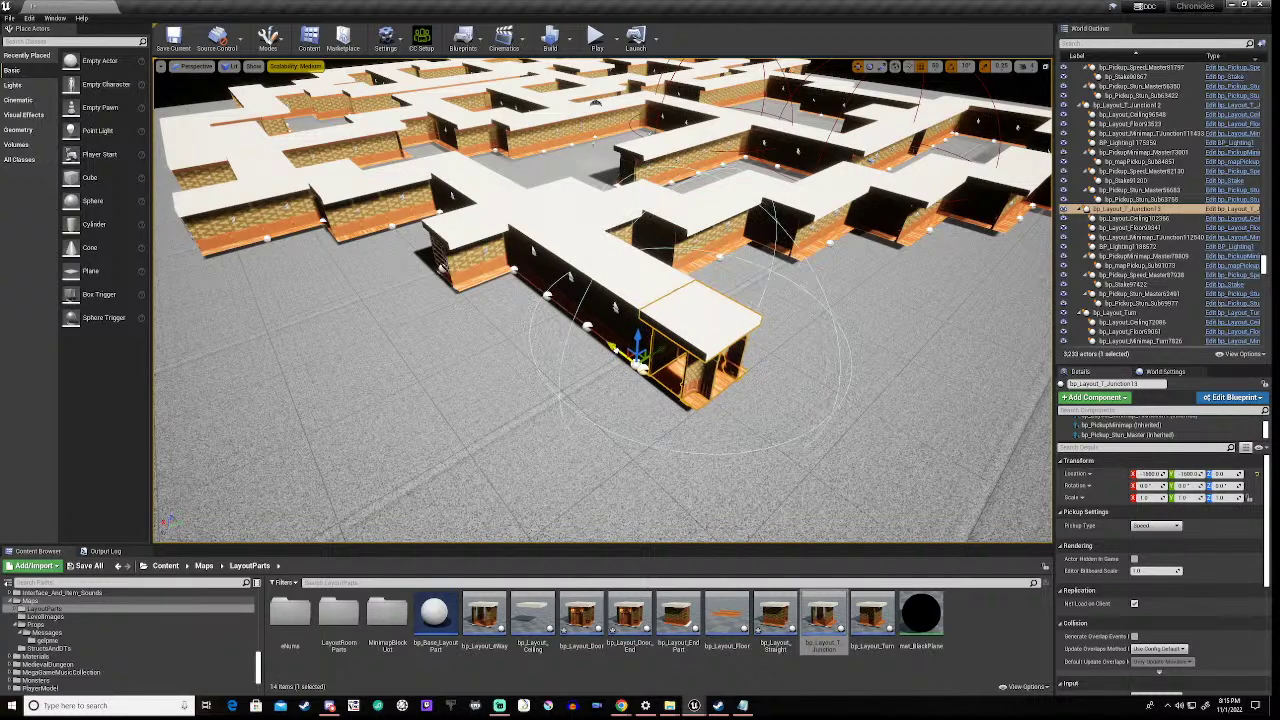
# - Rotate the selected T-junction 90° about Z and move it along Y to -1200 so it lines up with the hallway end
pyautogui.moveTo(552, 418); pyautogui.dragTo(600, 450, button='right')
pyautogui.press('w')
pyautogui.press('s')
pyautogui.press('s')
pyautogui.press('s')
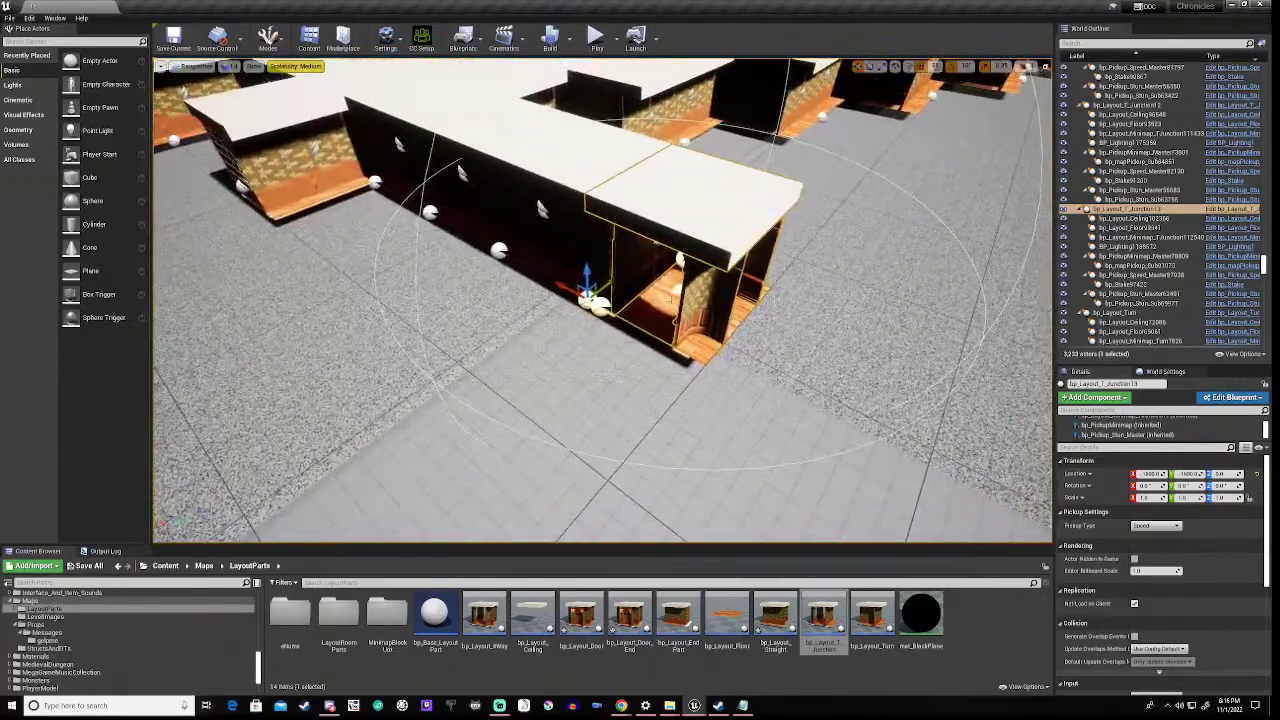
pyautogui.press('e')
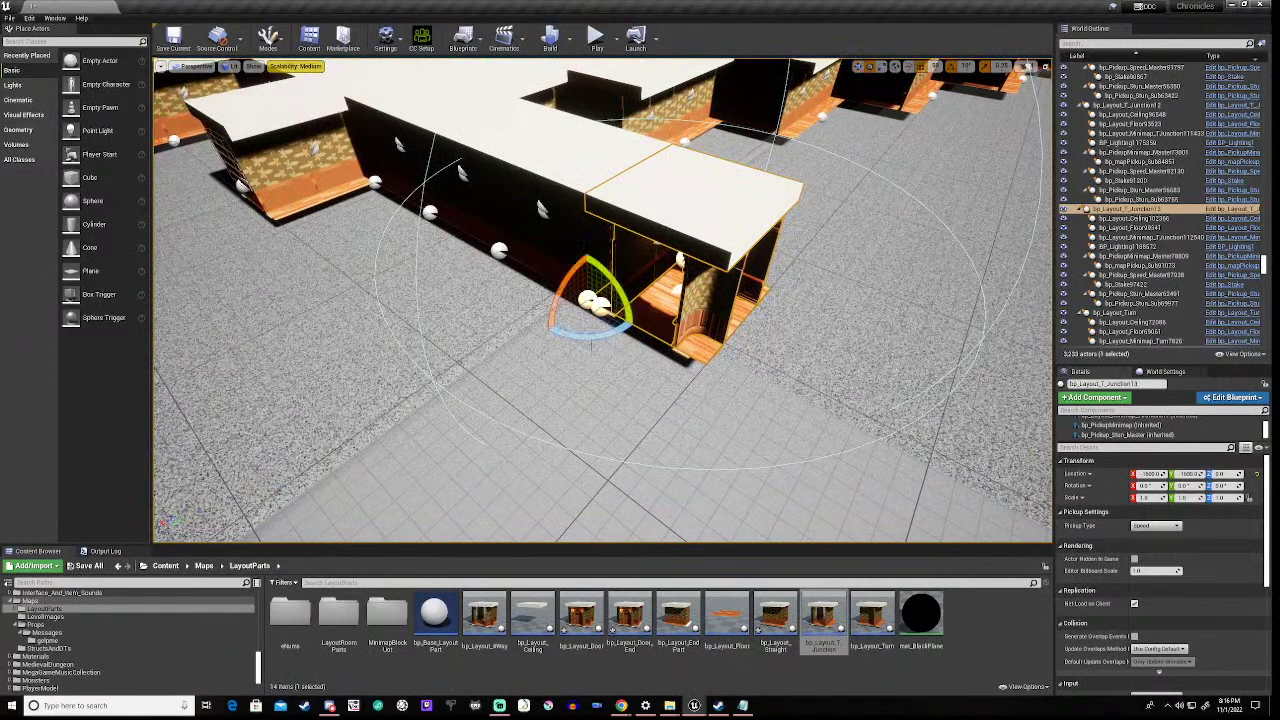
pyautogui.moveTo(600, 335); pyautogui.dragTo(690, 320)
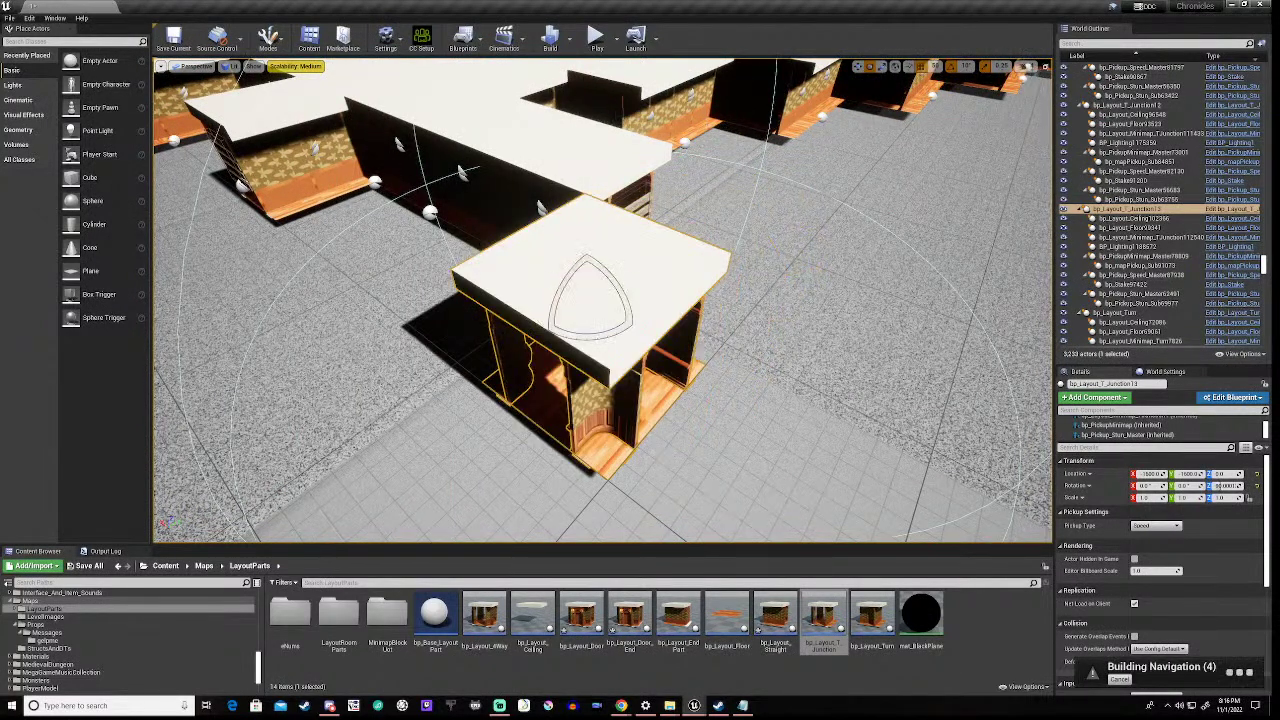
pyautogui.press('w')
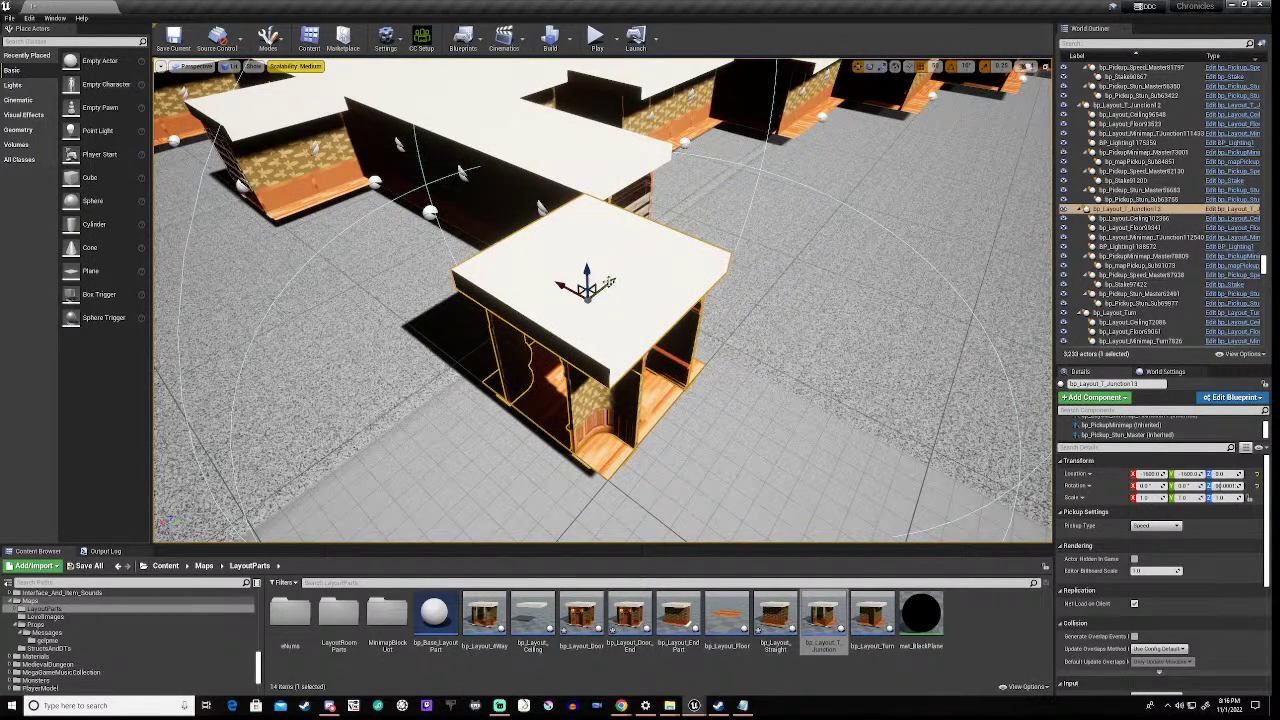
pyautogui.moveTo(611, 281); pyautogui.dragTo(673, 232)
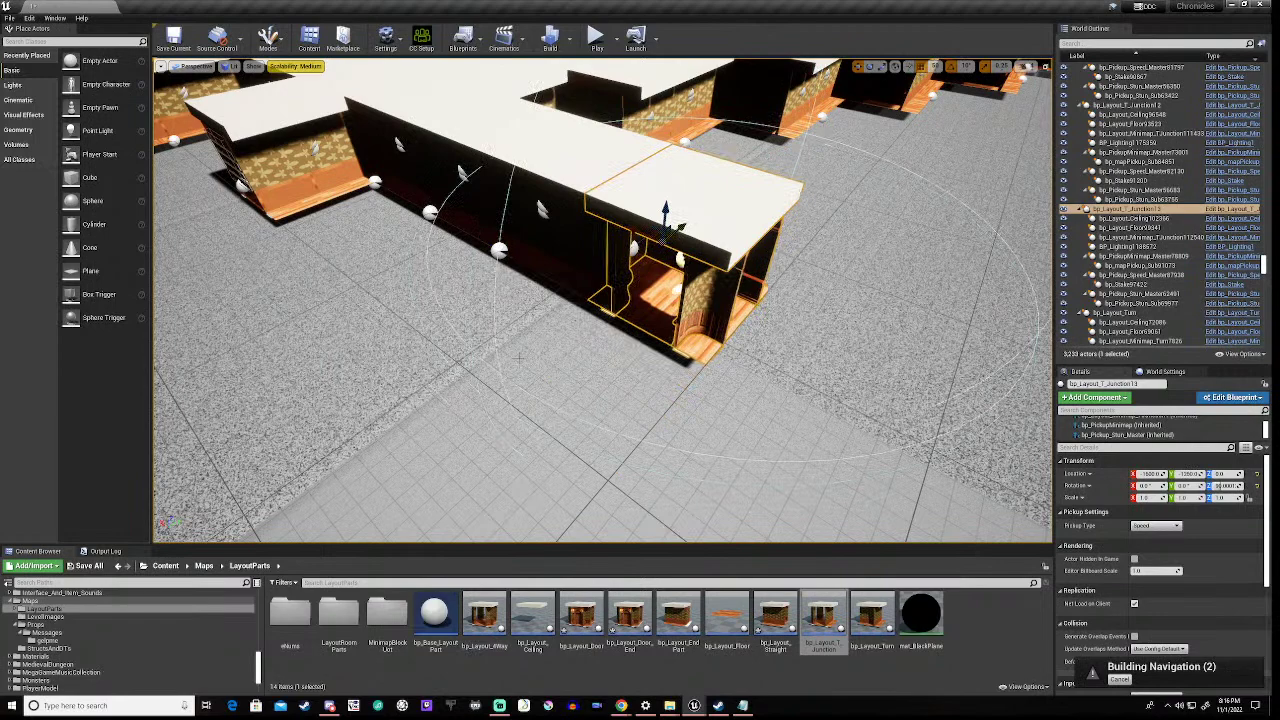
pyautogui.moveTo(677, 230); pyautogui.dragTo(772, 227, button='right')
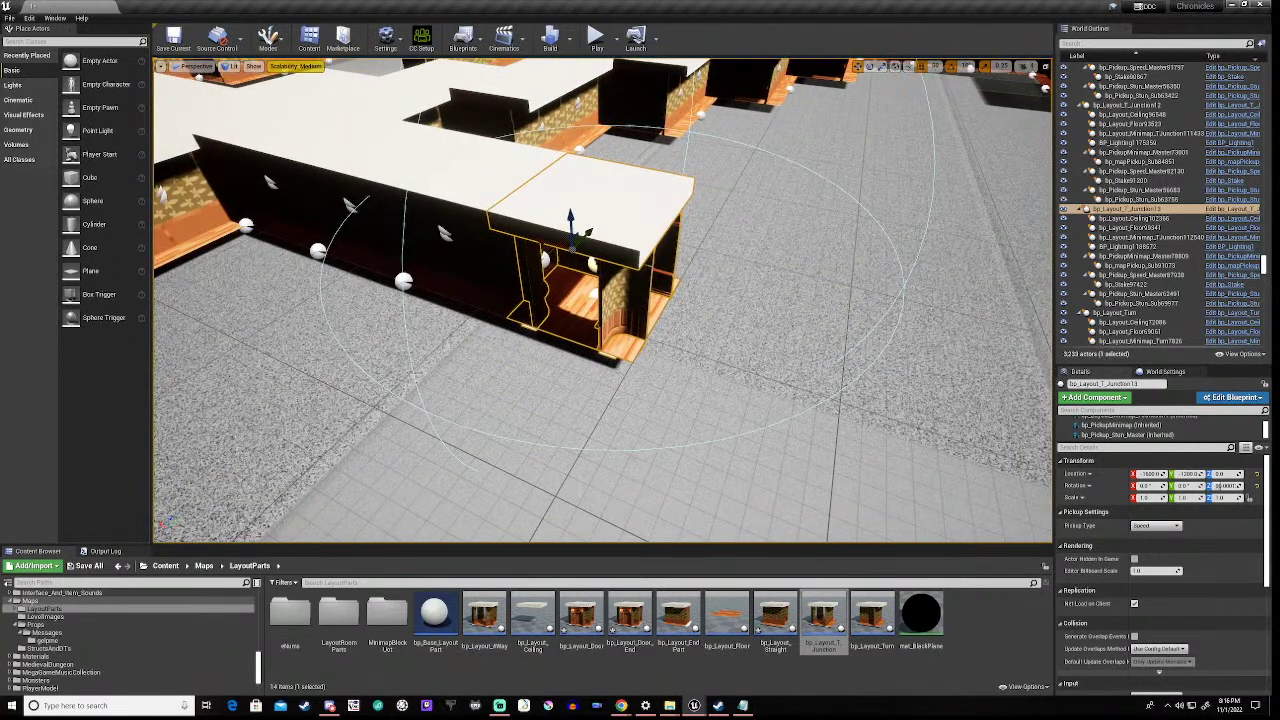
# - Add a bp_Layout_Door_End piece past the T-junction, set its Z location to 0 and align it with the junction at X -2000, Y -1600
pyautogui.moveTo(640, 300); pyautogui.dragTo(688, 290, button='right')
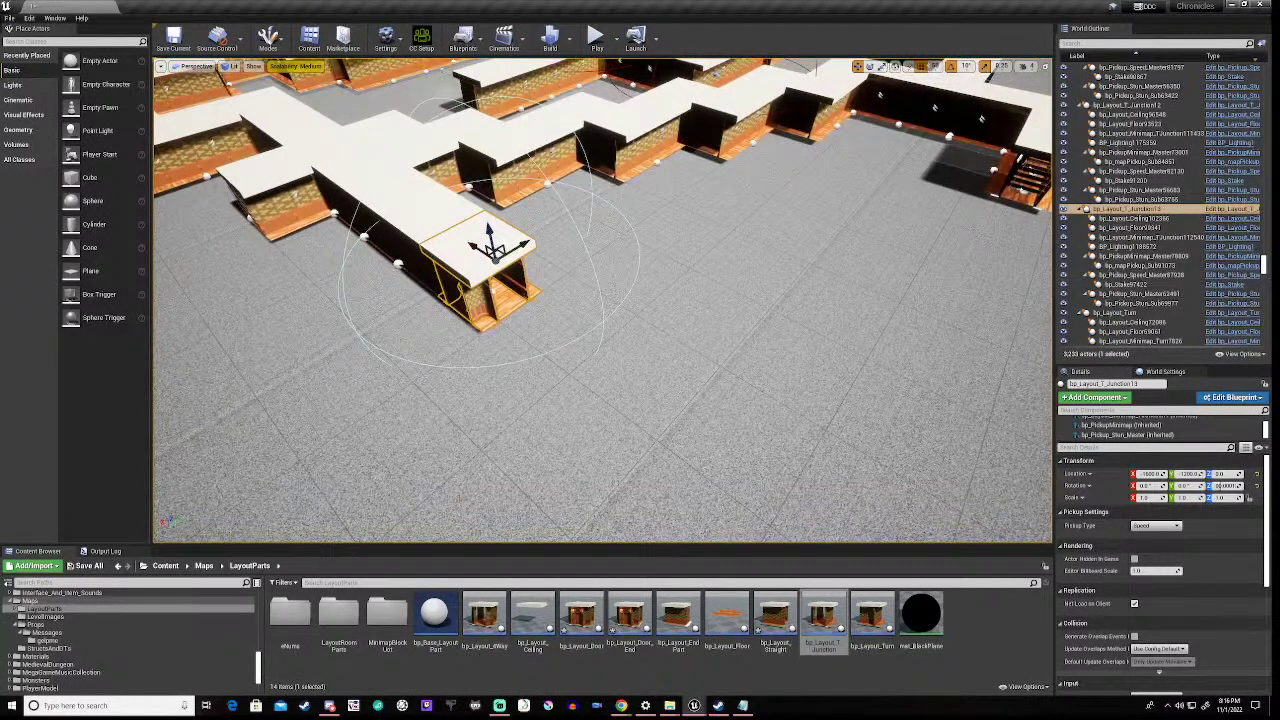
pyautogui.moveTo(688, 290); pyautogui.dragTo(684, 291, button='right')
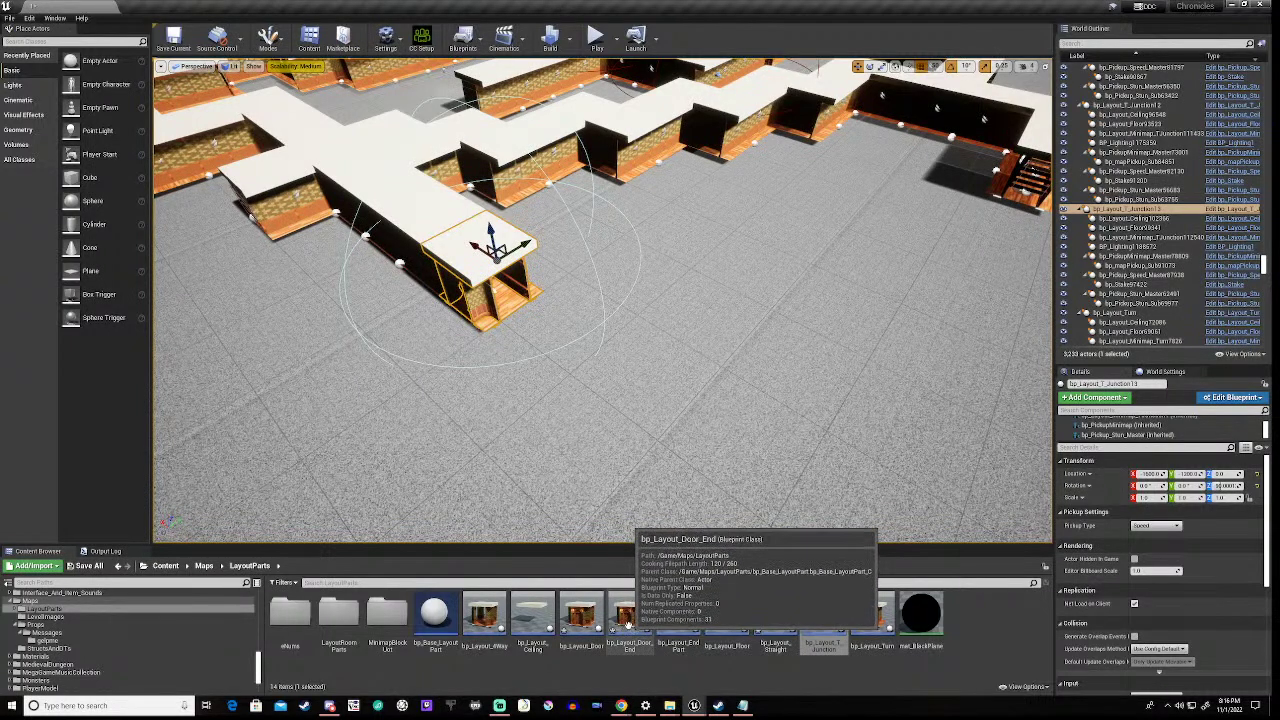
pyautogui.moveTo(626, 622); pyautogui.dragTo(491, 286)
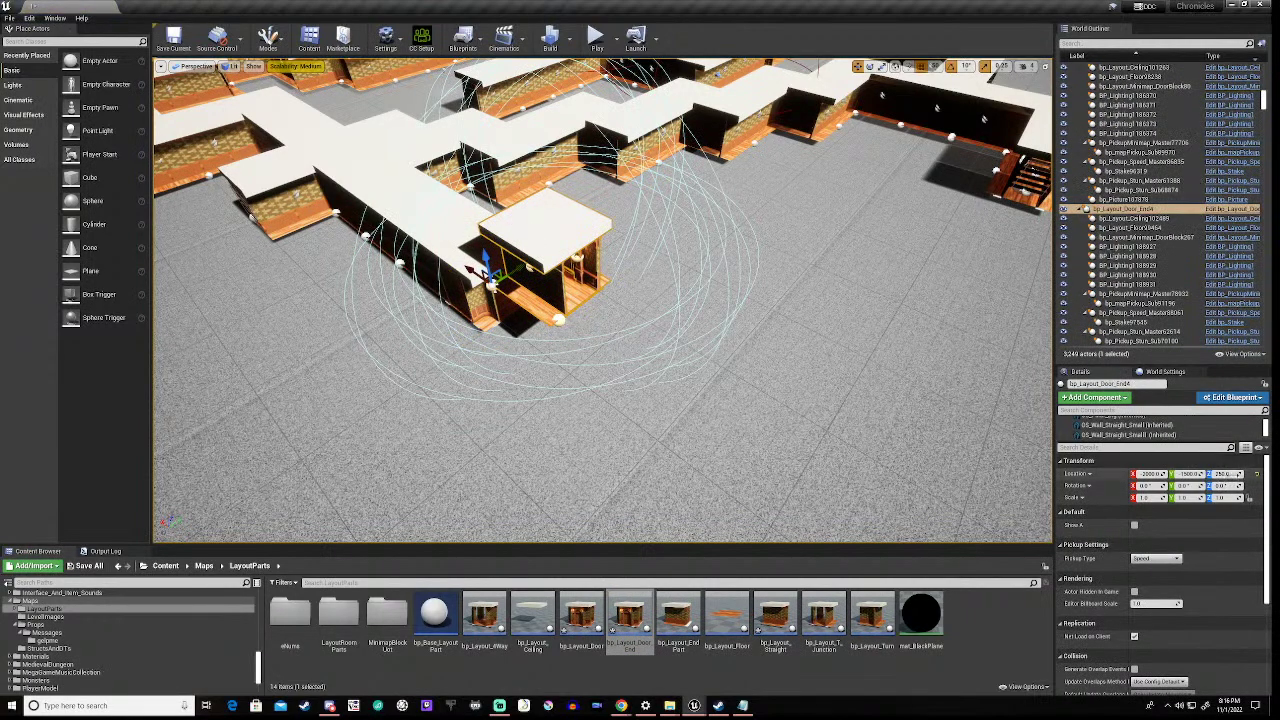
pyautogui.click(1223, 474)
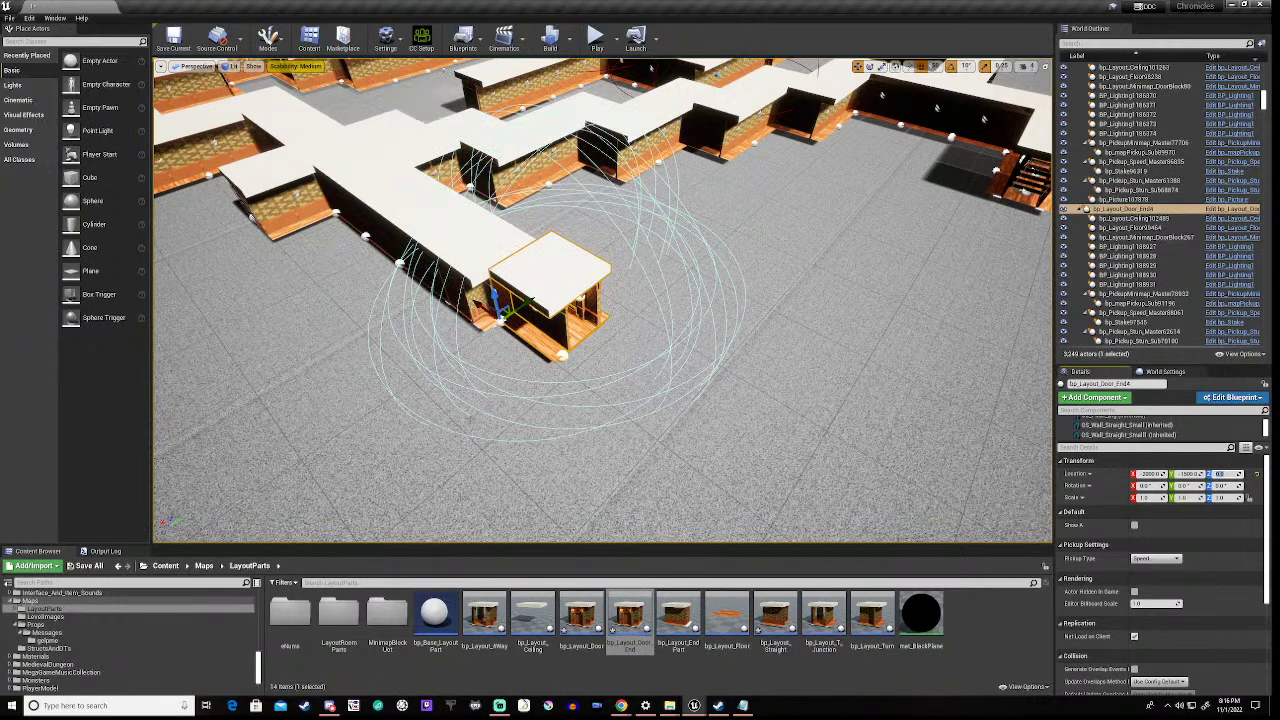
pyautogui.moveTo(603, 300); pyautogui.dragTo(550, 300, button='right')
pyautogui.press('w')
pyautogui.scroll(4, 602, 300)
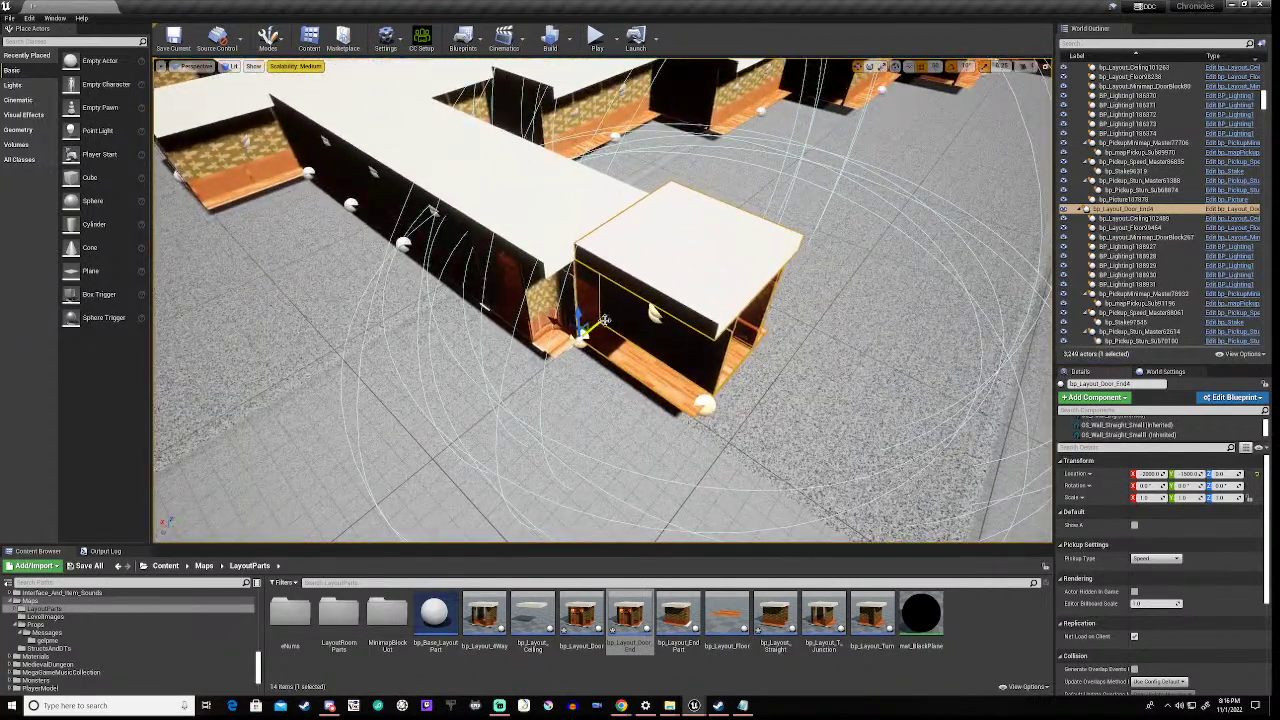
pyautogui.moveTo(574, 330); pyautogui.dragTo(553, 349)
# - Enable the Show A option on the door end piece to wall off its open end
pyautogui.press('d')
pyautogui.moveTo(558, 352); pyautogui.dragTo(450, 371, button='right')
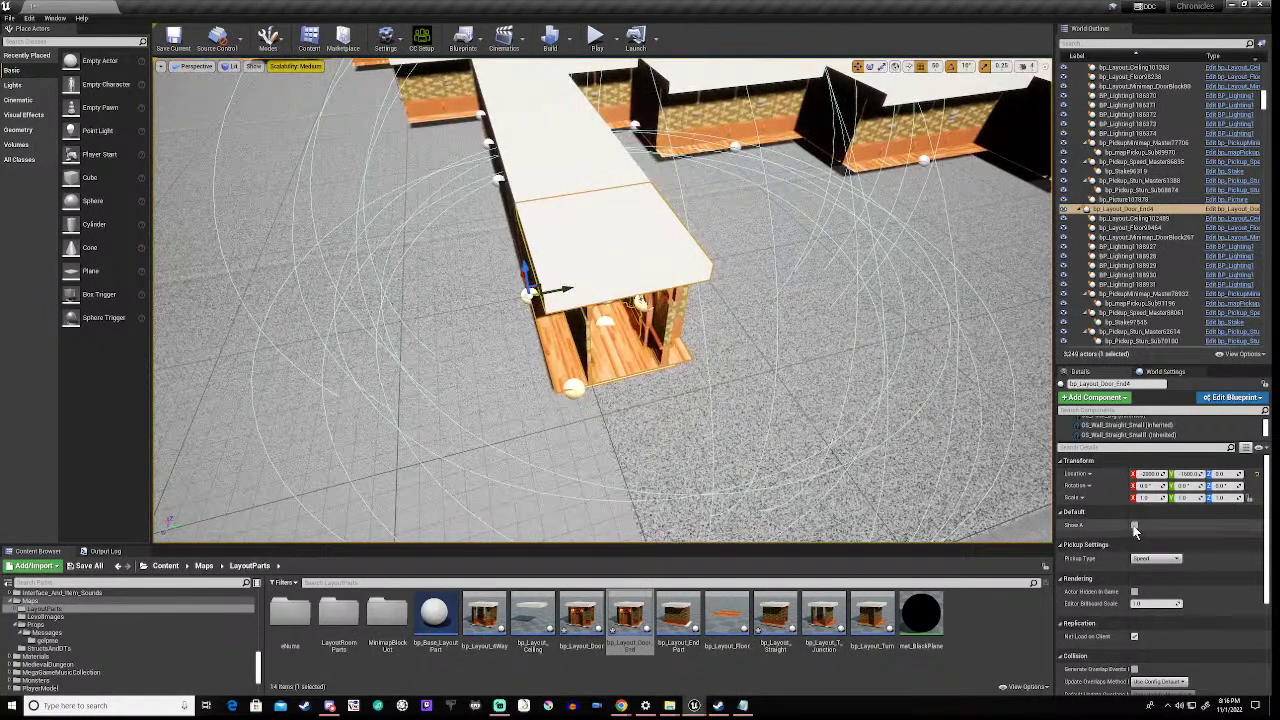
pyautogui.click(1134, 525)
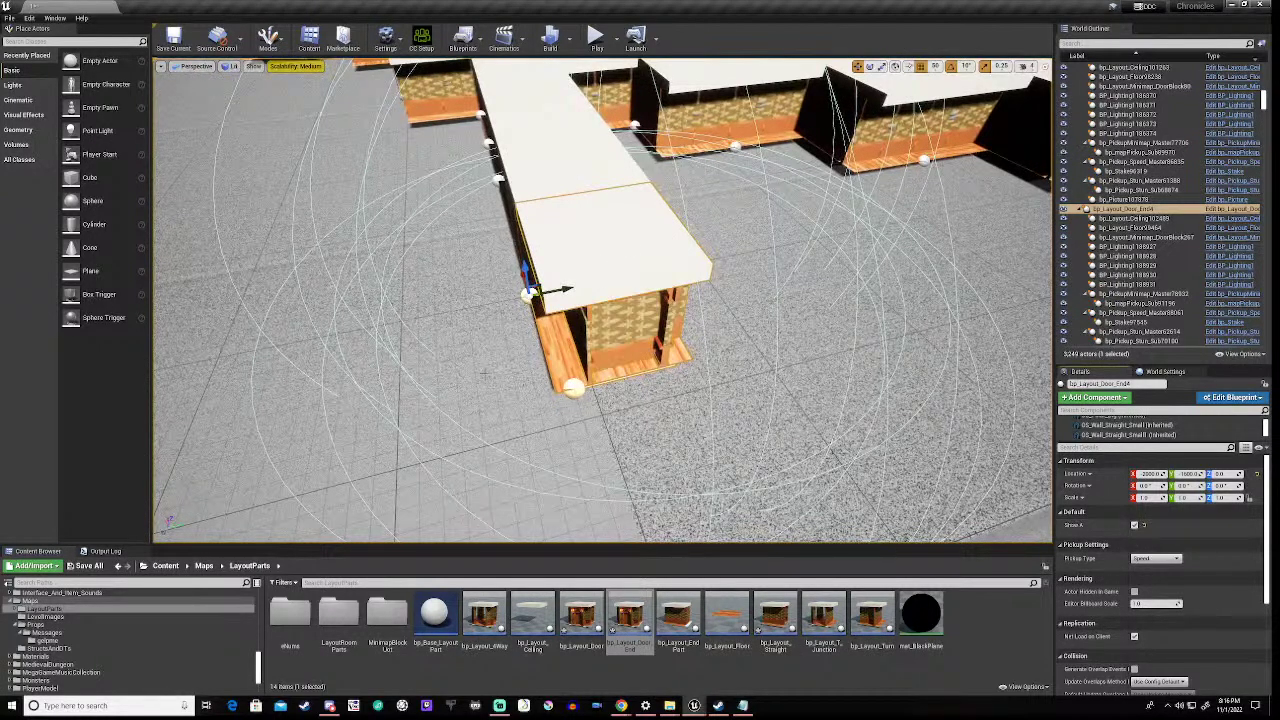
pyautogui.press('d')
pyautogui.moveTo(603, 330); pyautogui.dragTo(486, 344, button='right')
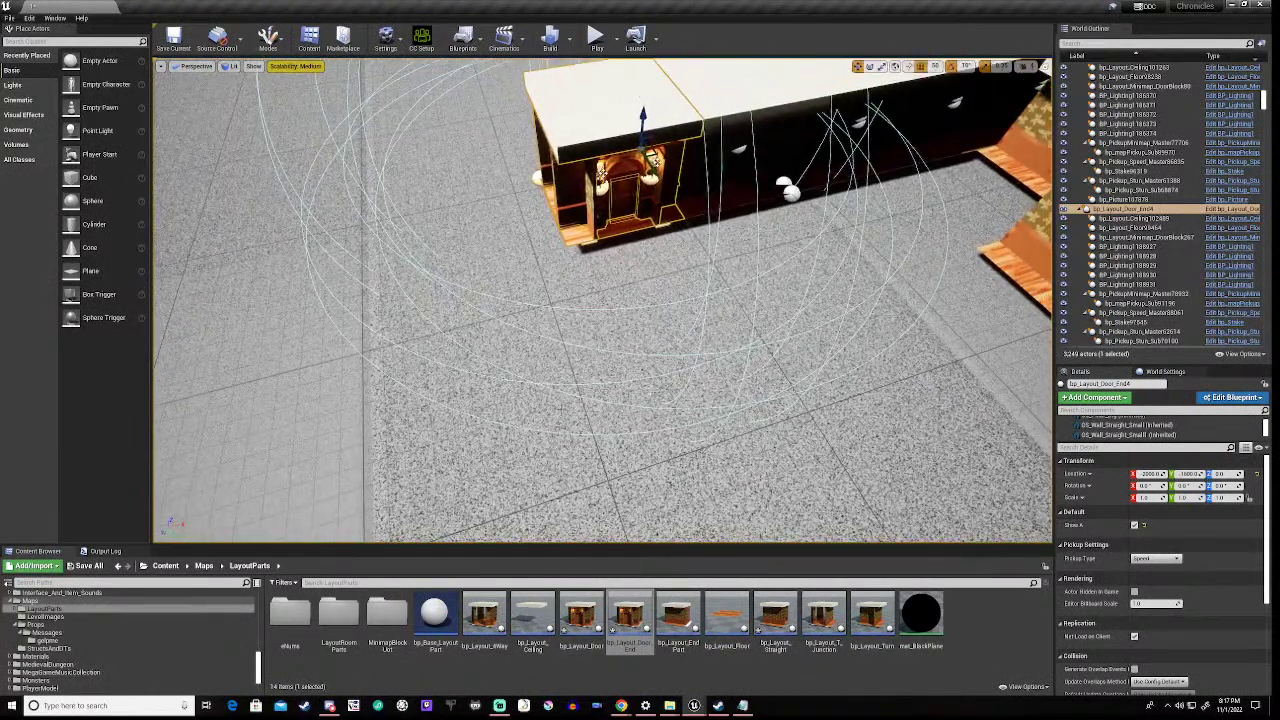
pyautogui.click(731, 101)
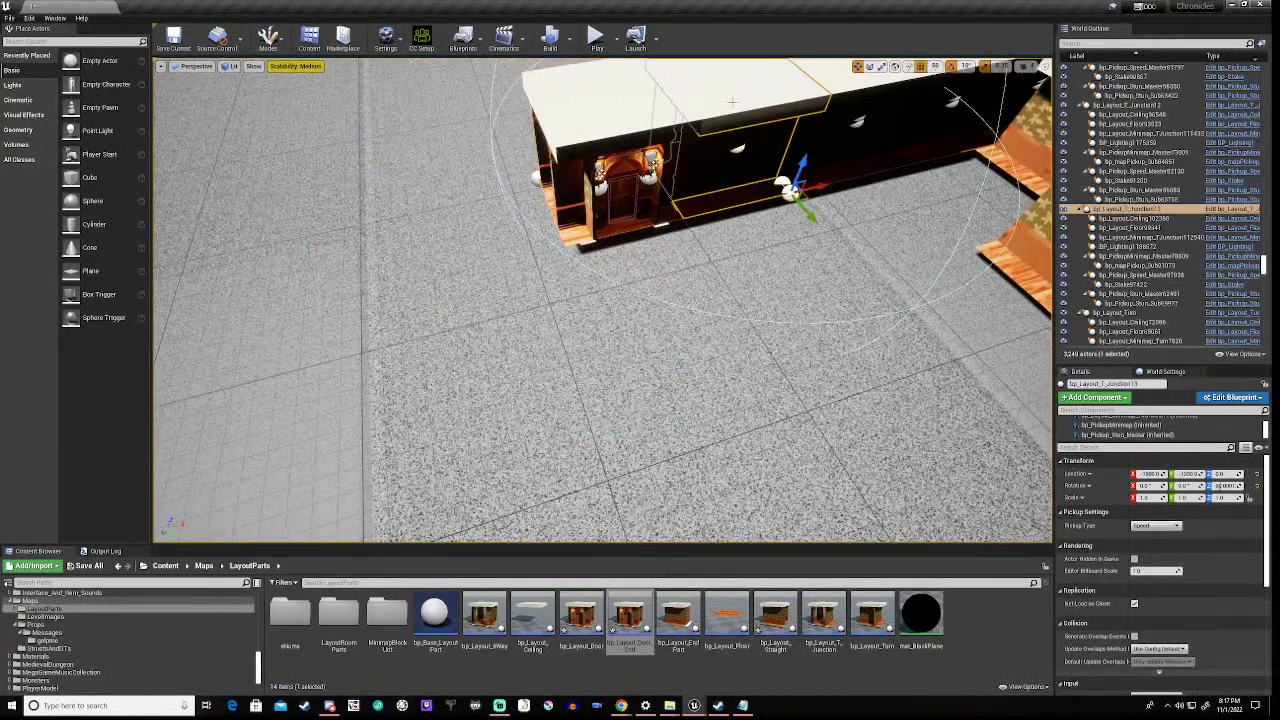
pyautogui.hotkey('ctrl', 'w')
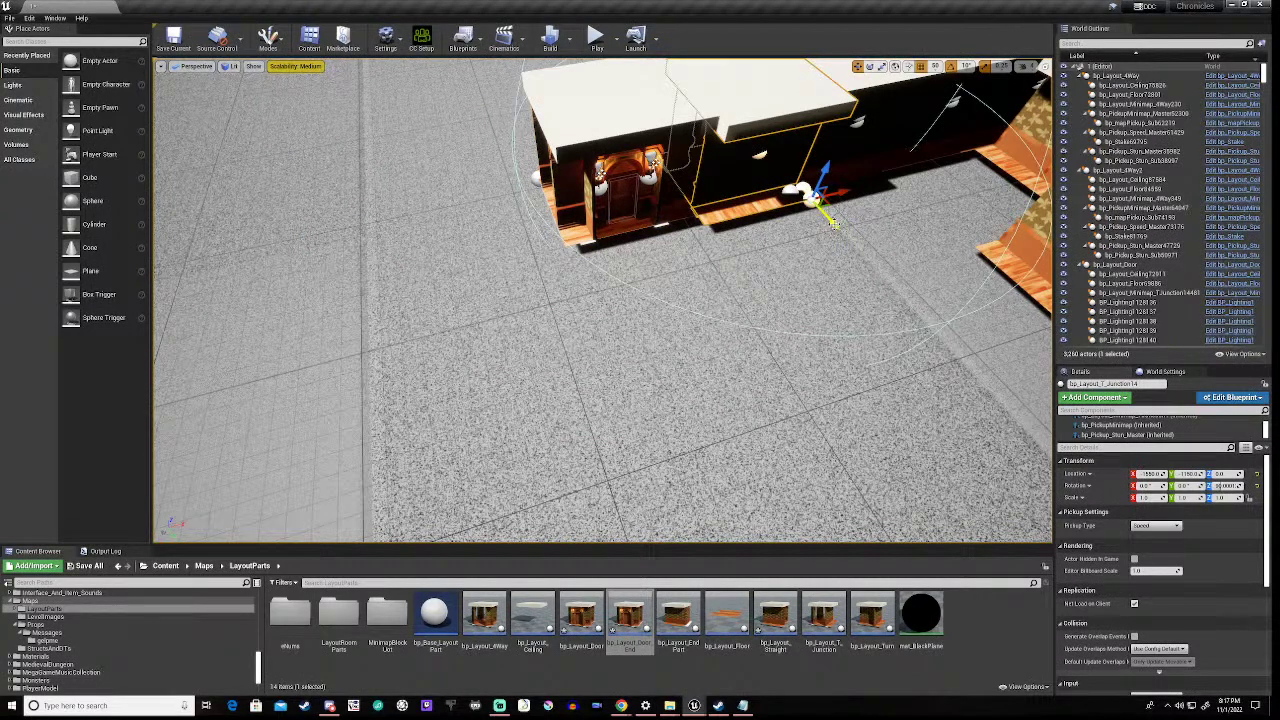
pyautogui.moveTo(832, 224); pyautogui.dragTo(909, 307)
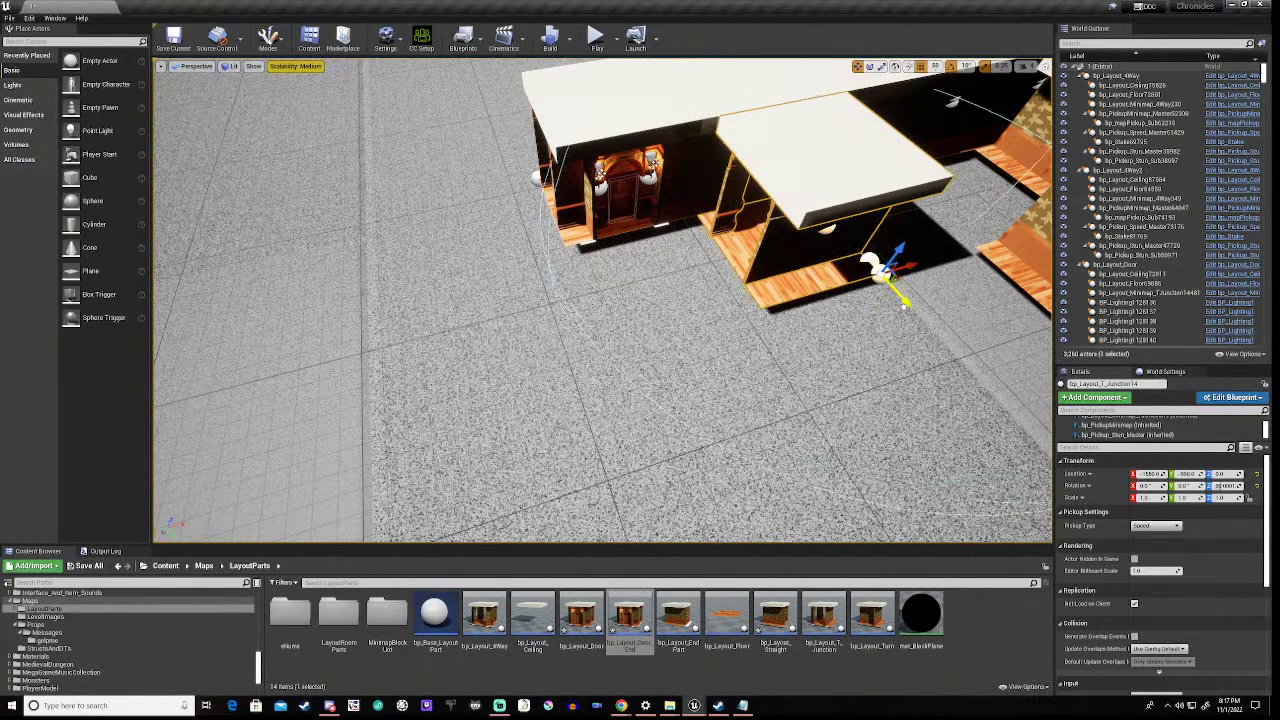
pyautogui.press('e')
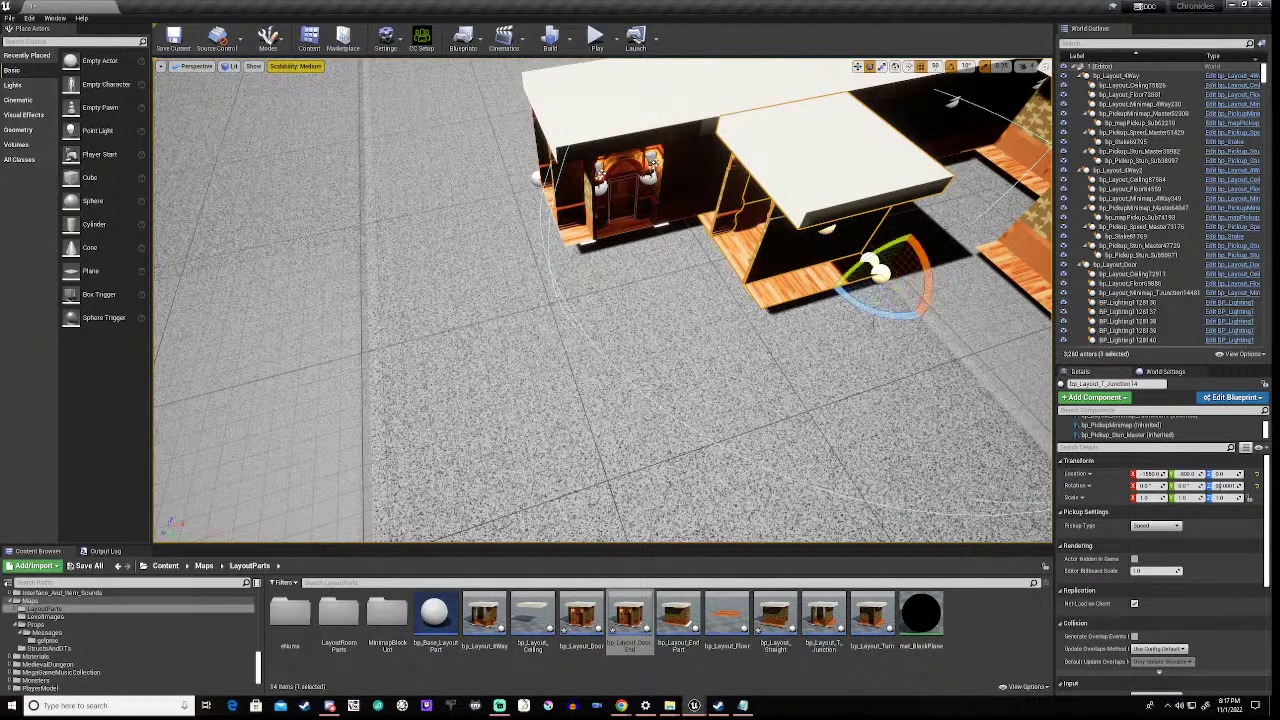
pyautogui.moveTo(902, 322); pyautogui.dragTo(931, 329)
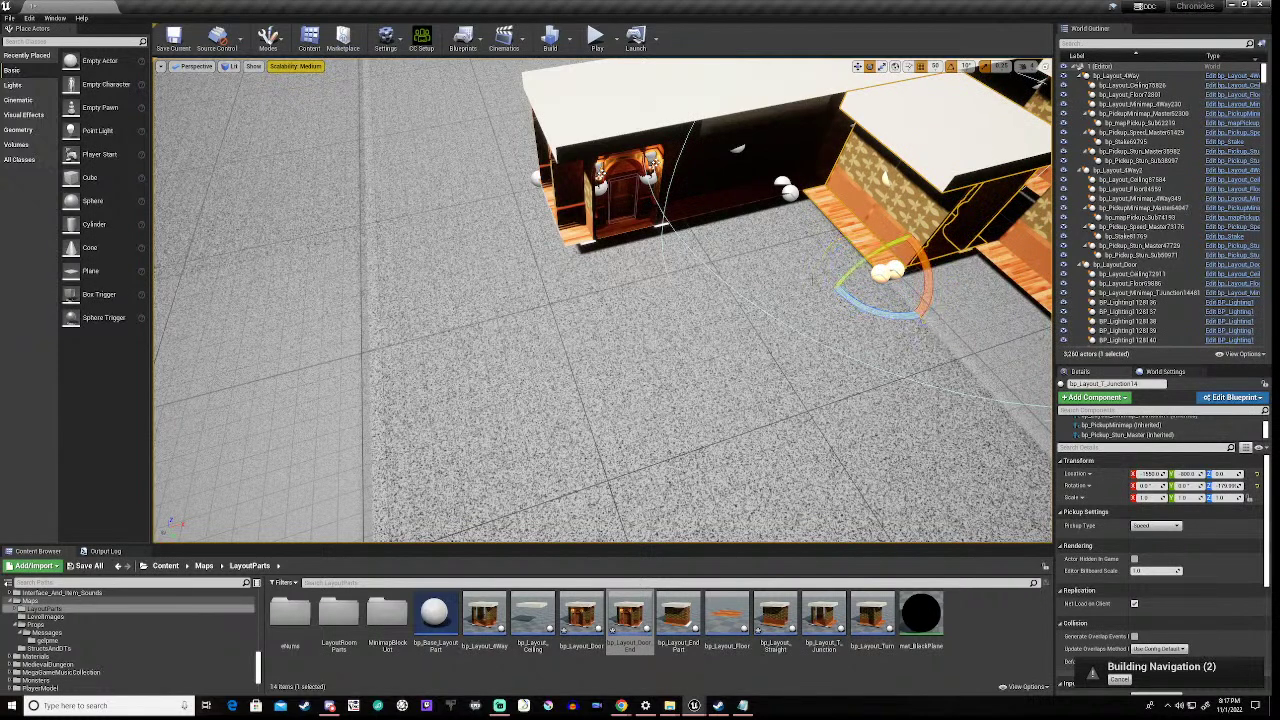
pyautogui.press('w')
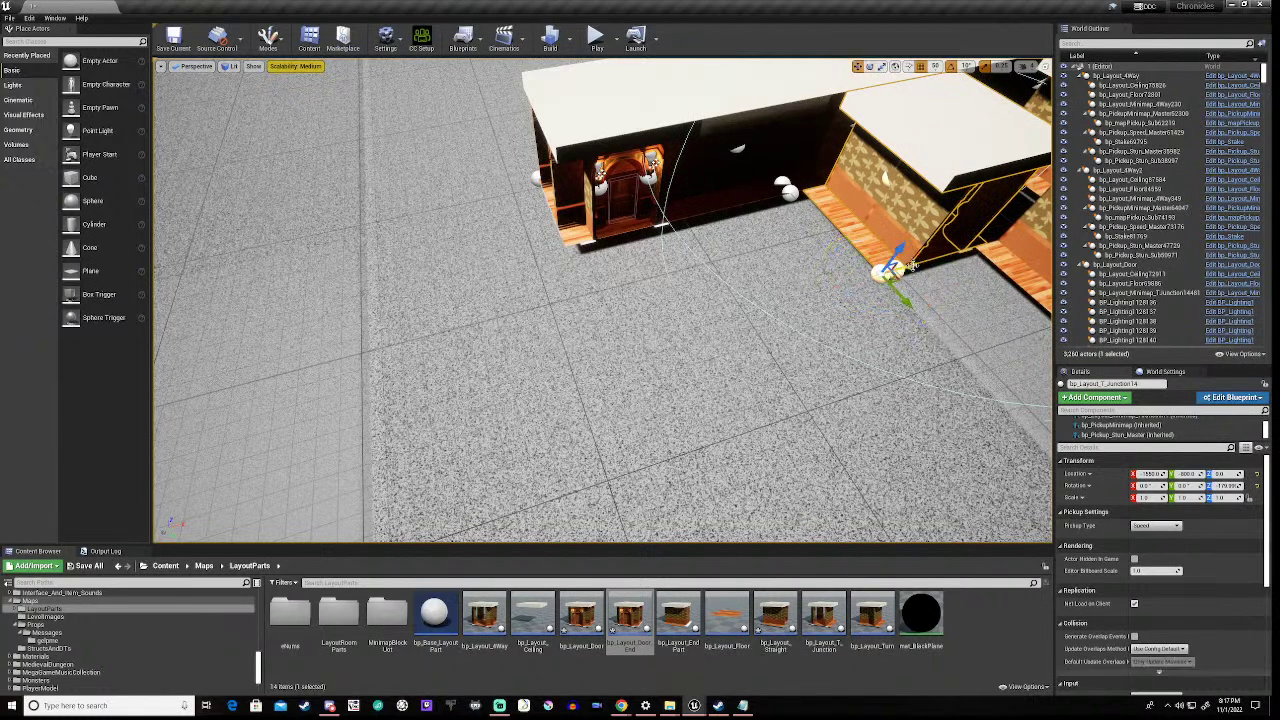
pyautogui.moveTo(908, 266); pyautogui.dragTo(637, 348)
pyautogui.press('a')
pyautogui.moveTo(474, 333); pyautogui.dragTo(463, 240, button='right')
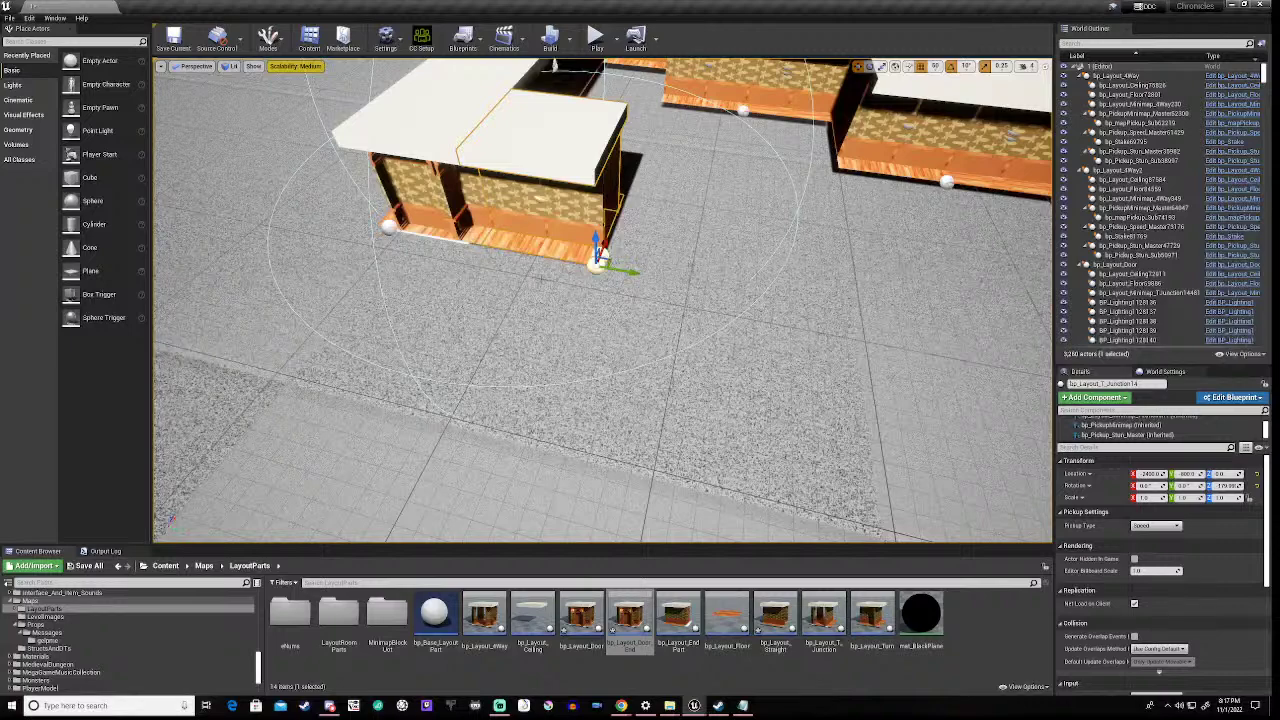
pyautogui.press('e')
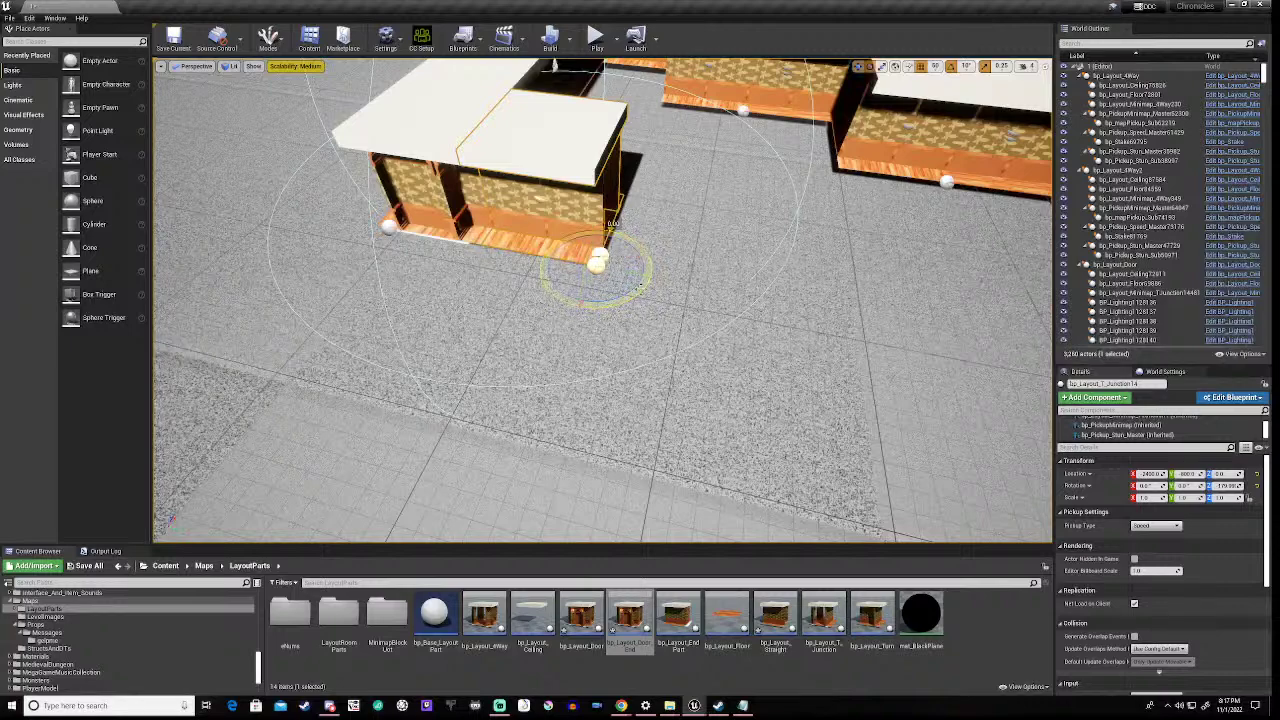
pyautogui.moveTo(640, 287); pyautogui.dragTo(518, 110)
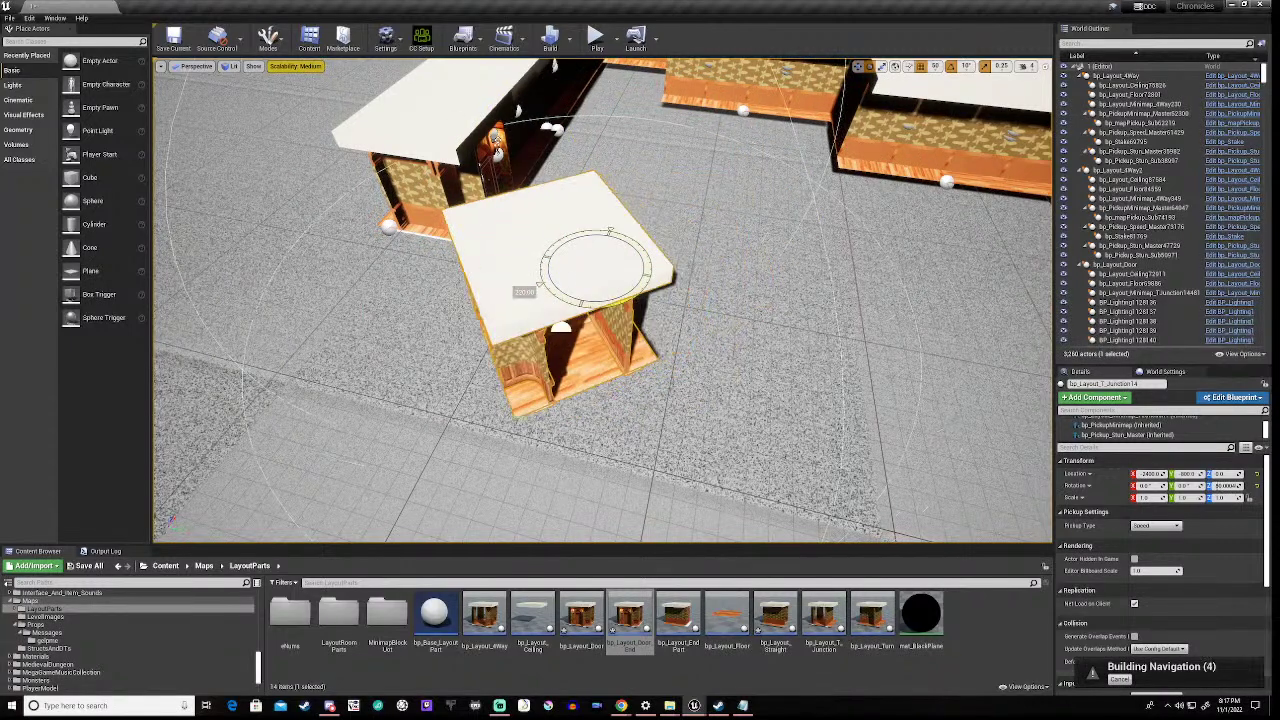
pyautogui.press('Delete')
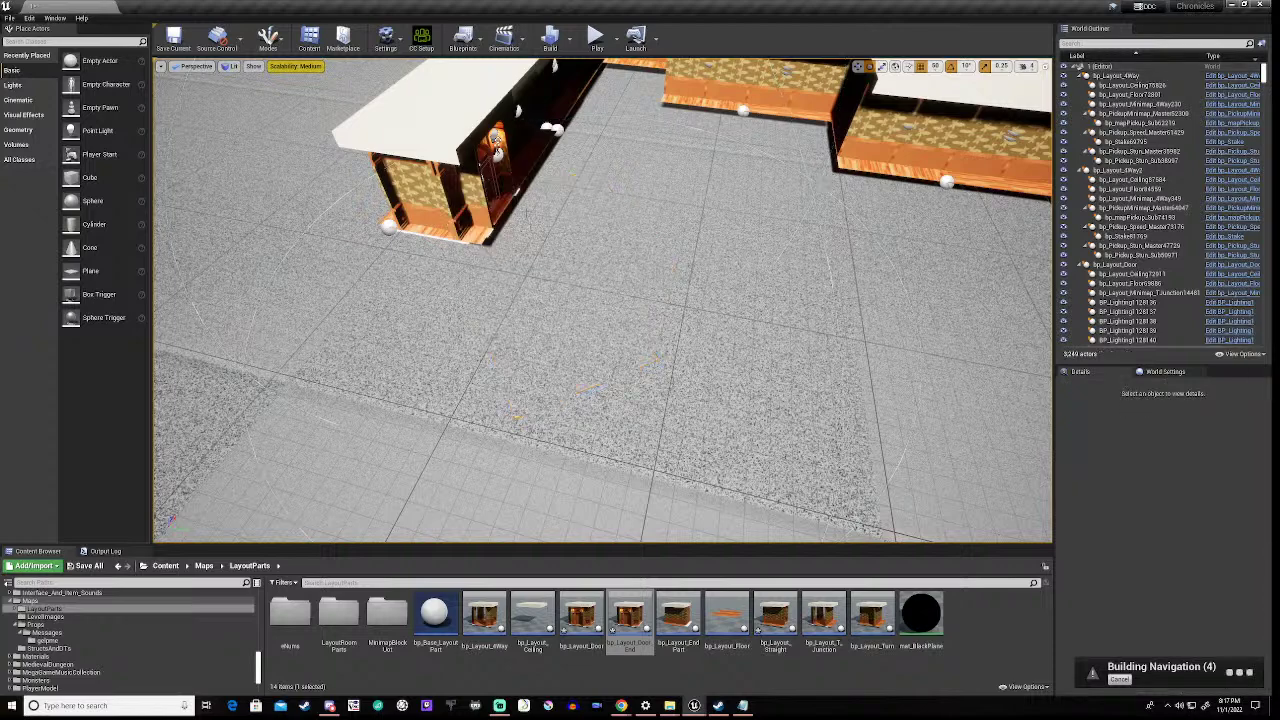
# - Duplicate the straight hallway before the T-junction and move the copy along X to -2400, past the door end piece
pyautogui.scroll(-5, 602, 300)
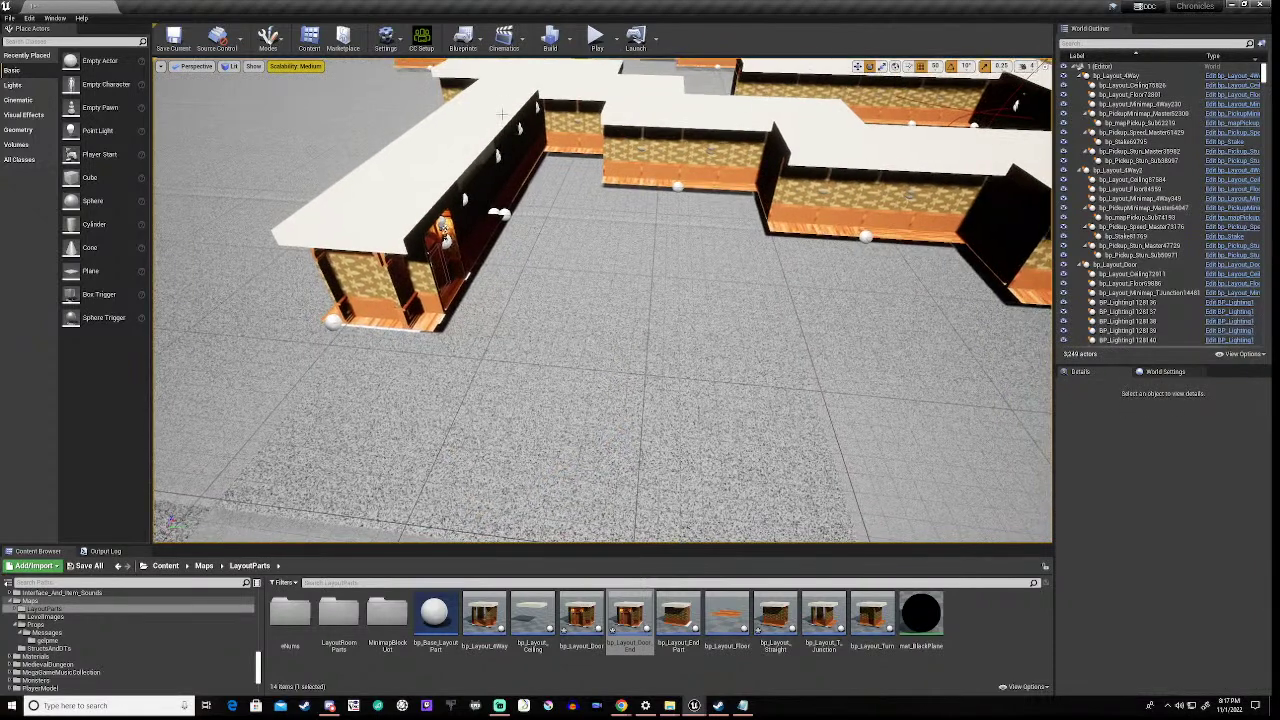
pyautogui.click(495, 212)
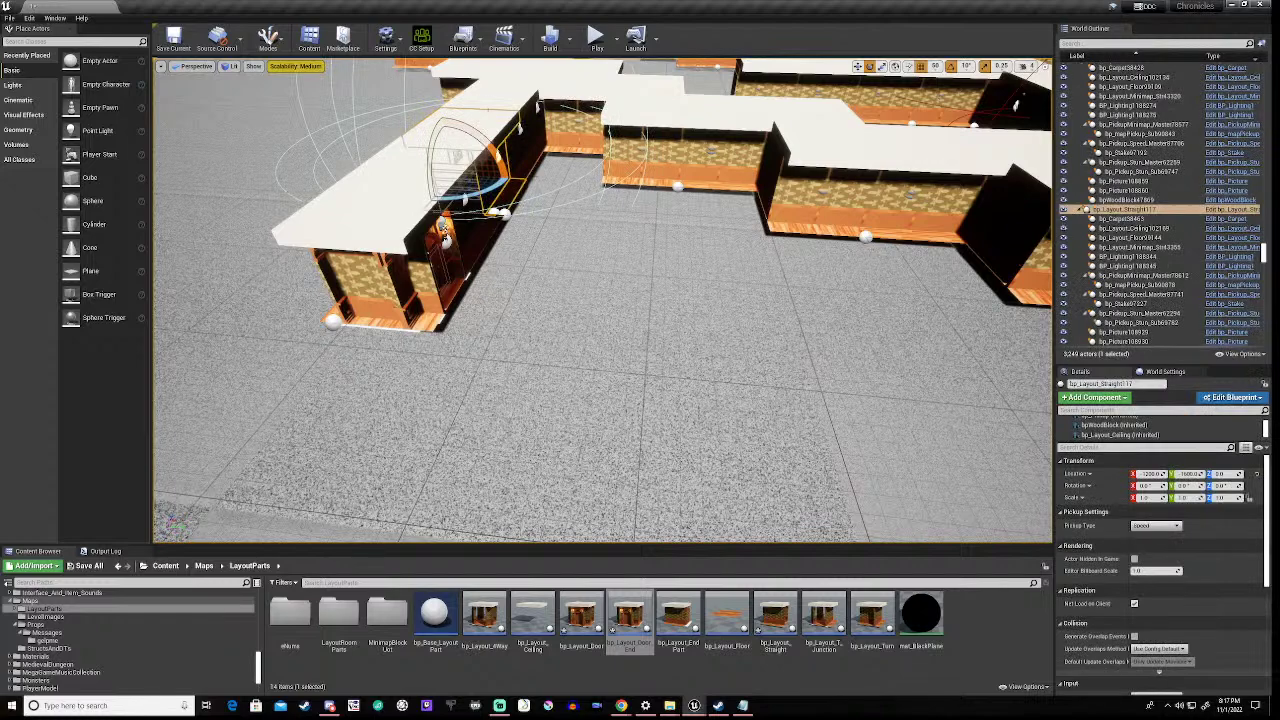
pyautogui.hotkey('ctrl', 'w')
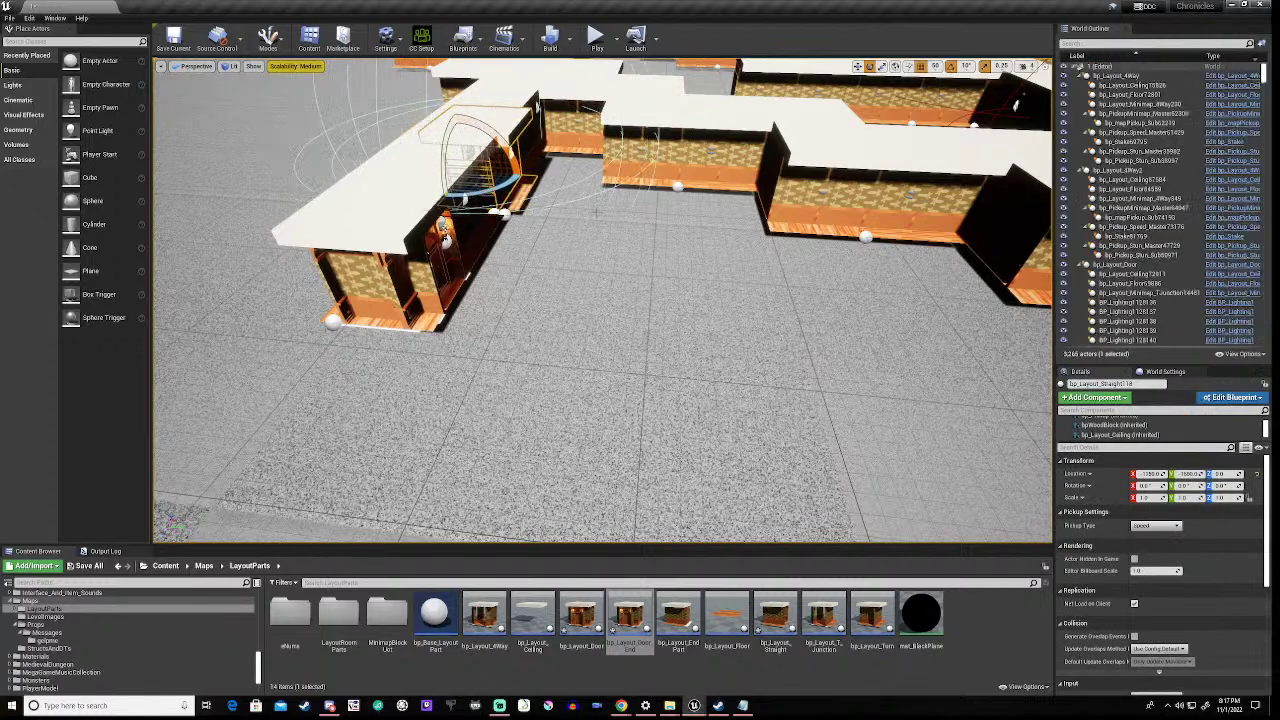
pyautogui.press('w')
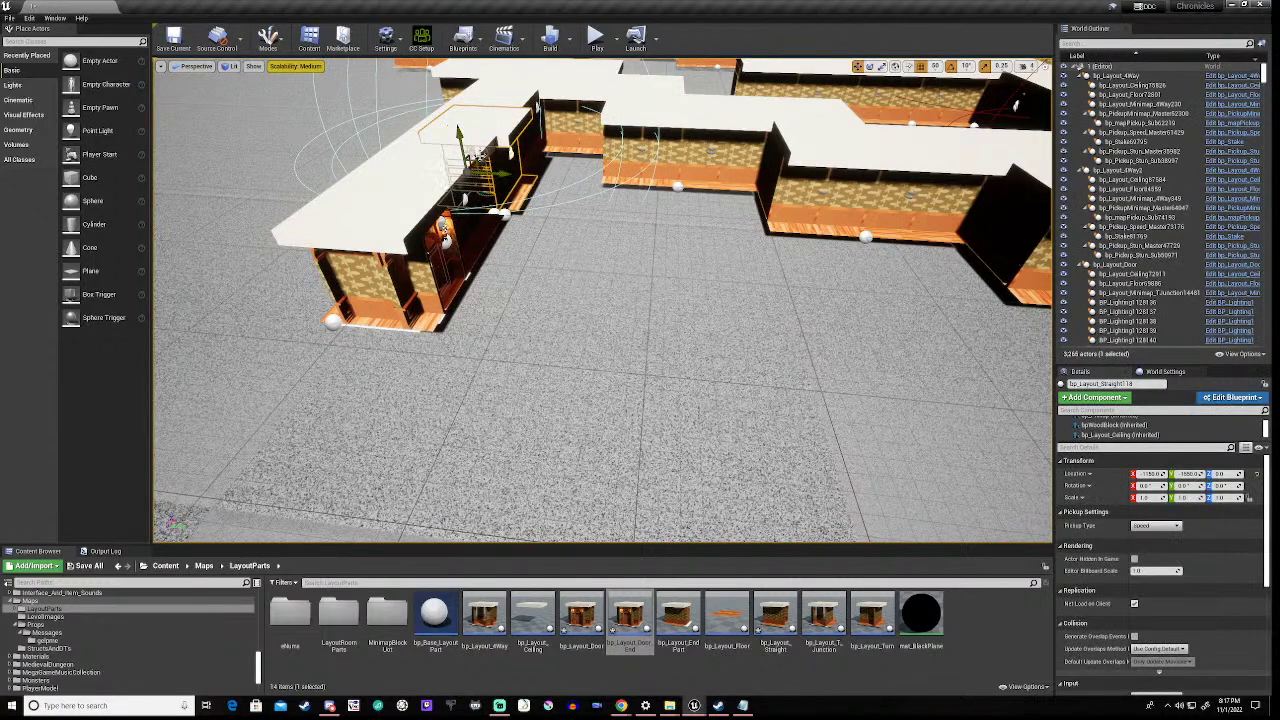
pyautogui.moveTo(470, 180); pyautogui.dragTo(336, 308)
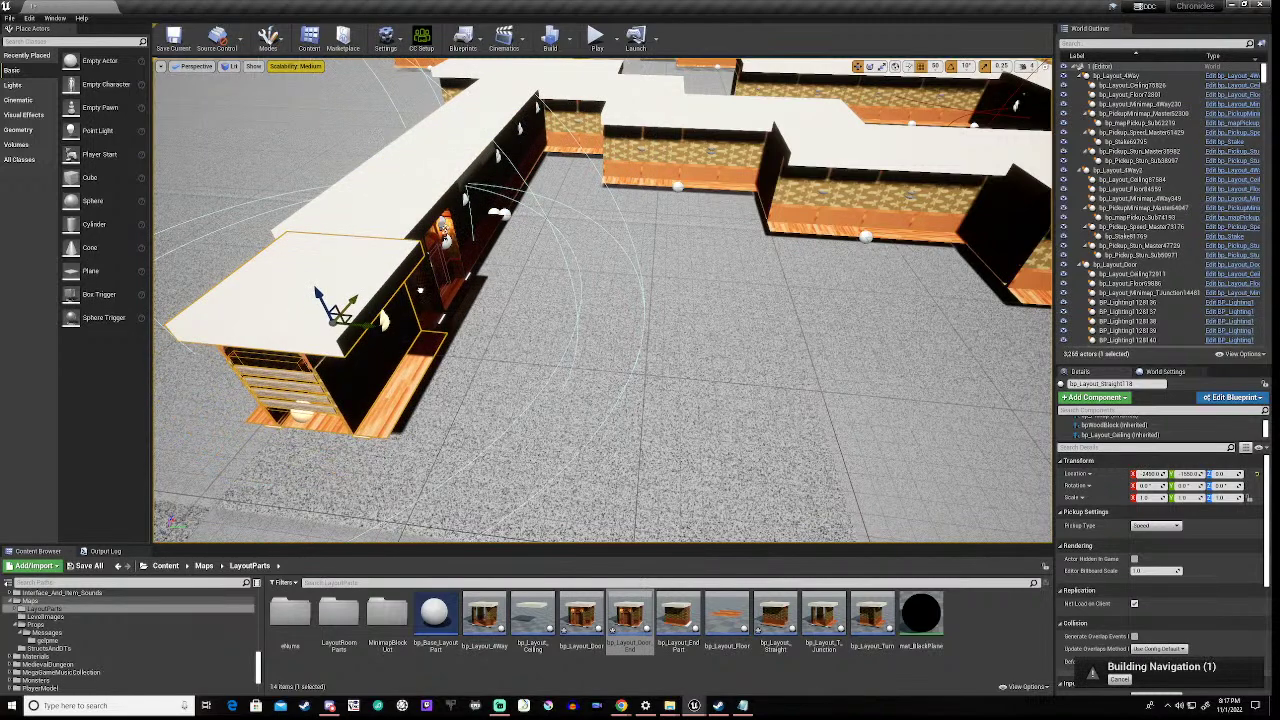
# - Rotate the copied straight hallway -90° about Z and slide it along Y to -1200 so it branches off the door end piece
pyautogui.press('e')
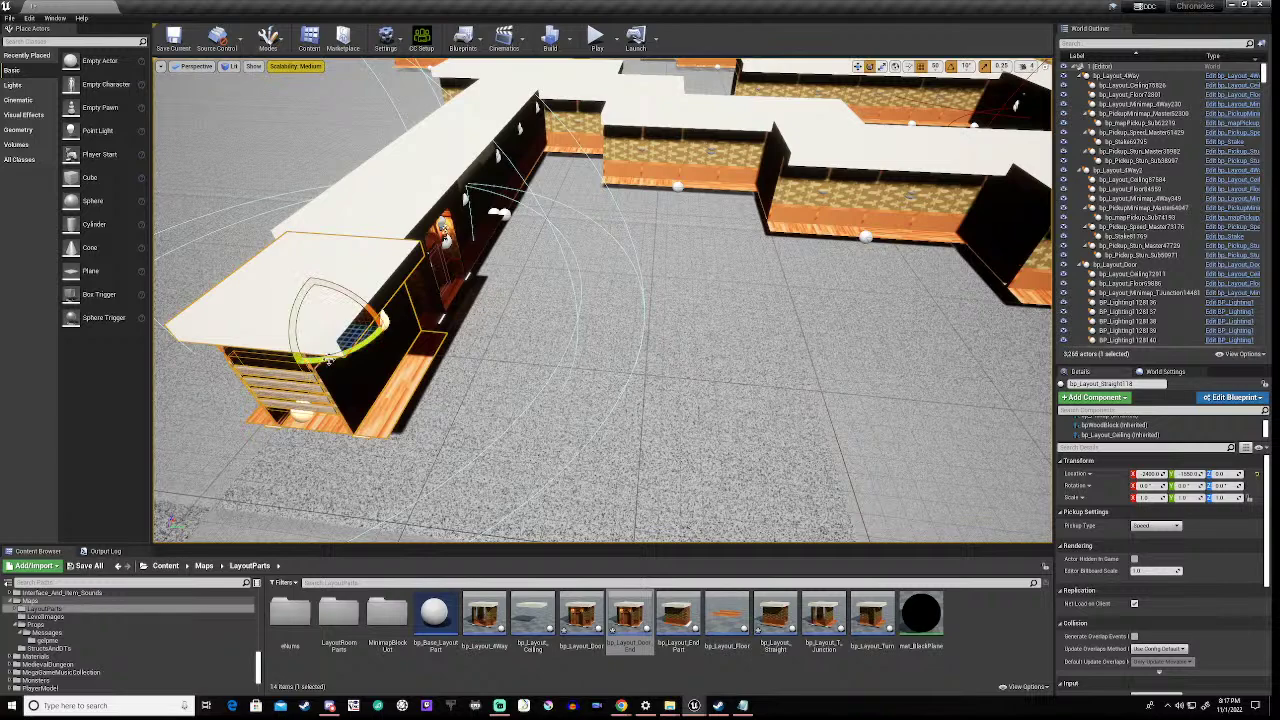
pyautogui.moveTo(327, 361); pyautogui.dragTo(300, 318)
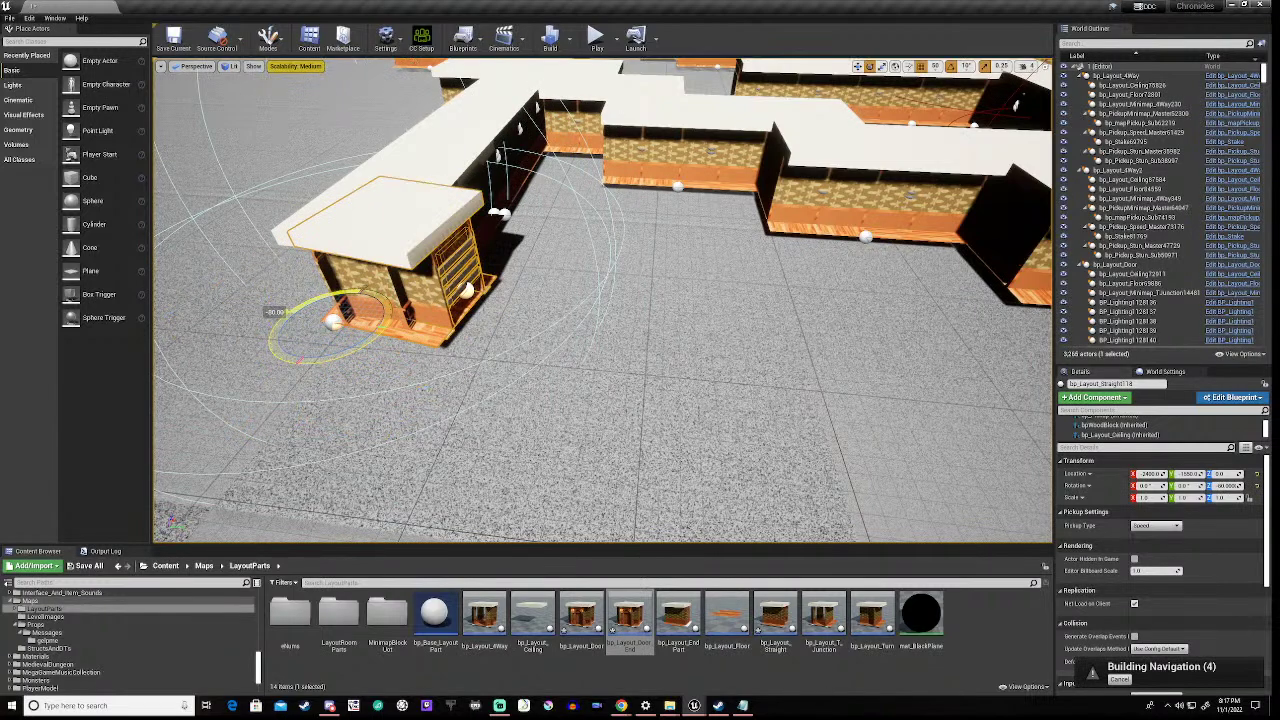
pyautogui.press('w')
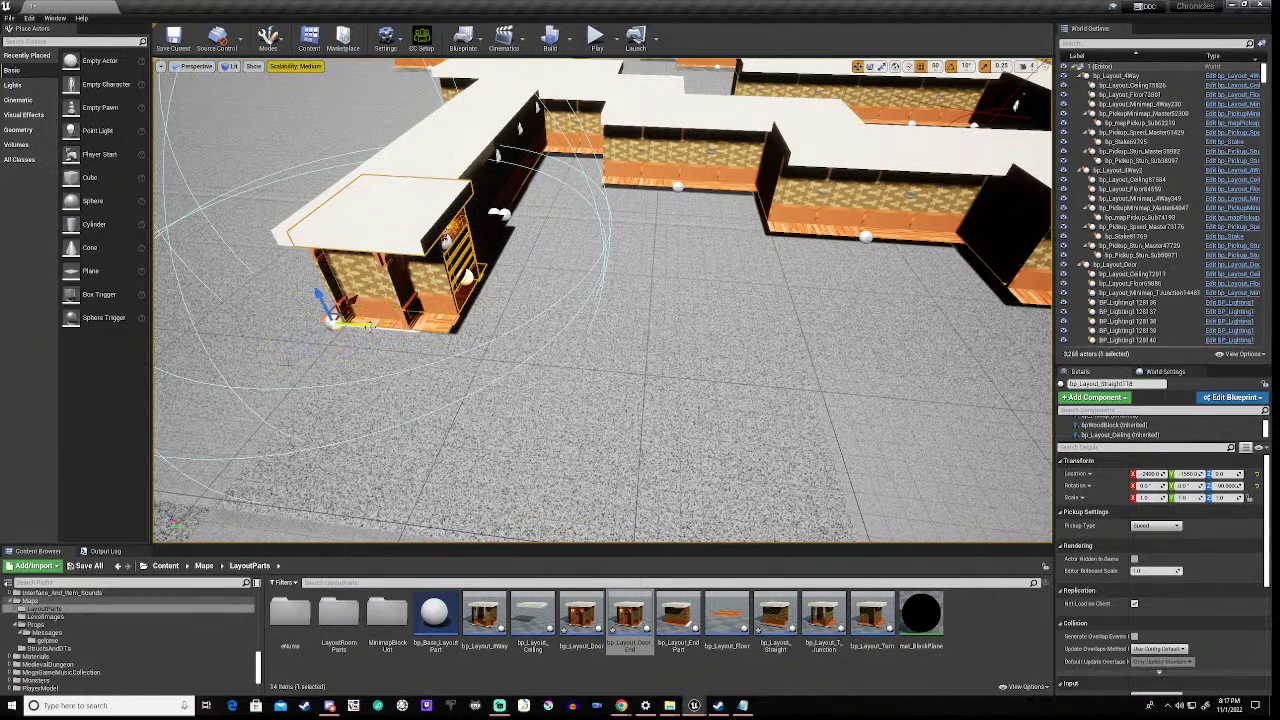
pyautogui.moveTo(365, 323); pyautogui.dragTo(480, 364)
pyautogui.moveTo(480, 366); pyautogui.dragTo(542, 252, button='right')
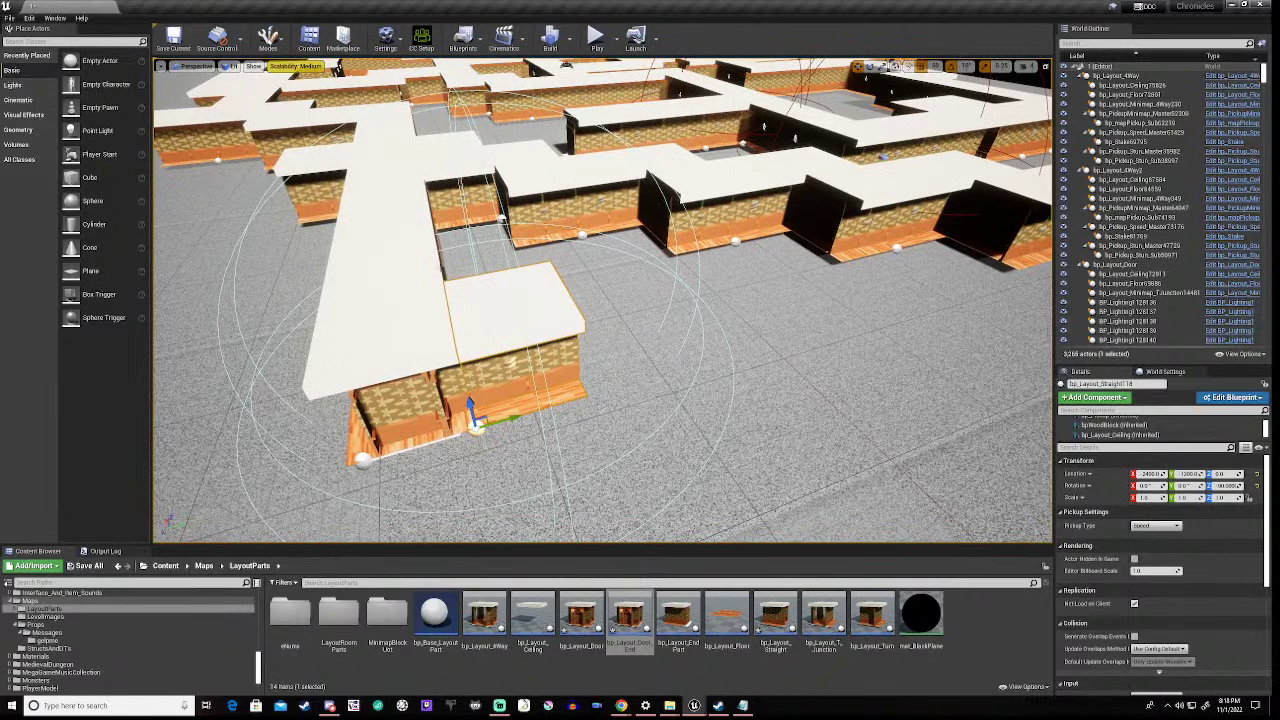
# - Duplicate a turn piece from the existing hallway row and move the copy to X -2000, Y -800 at the end of the new straight branch
pyautogui.click(662, 178)
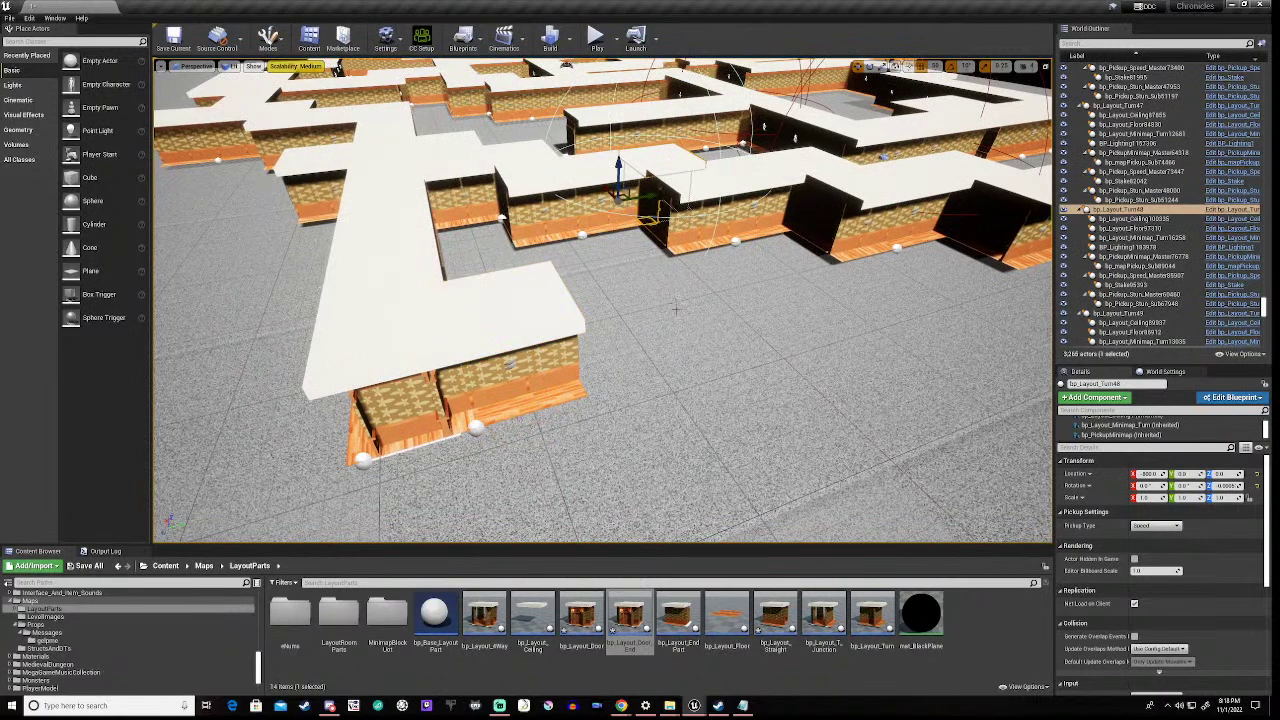
pyautogui.hotkey('ctrl', 'w')
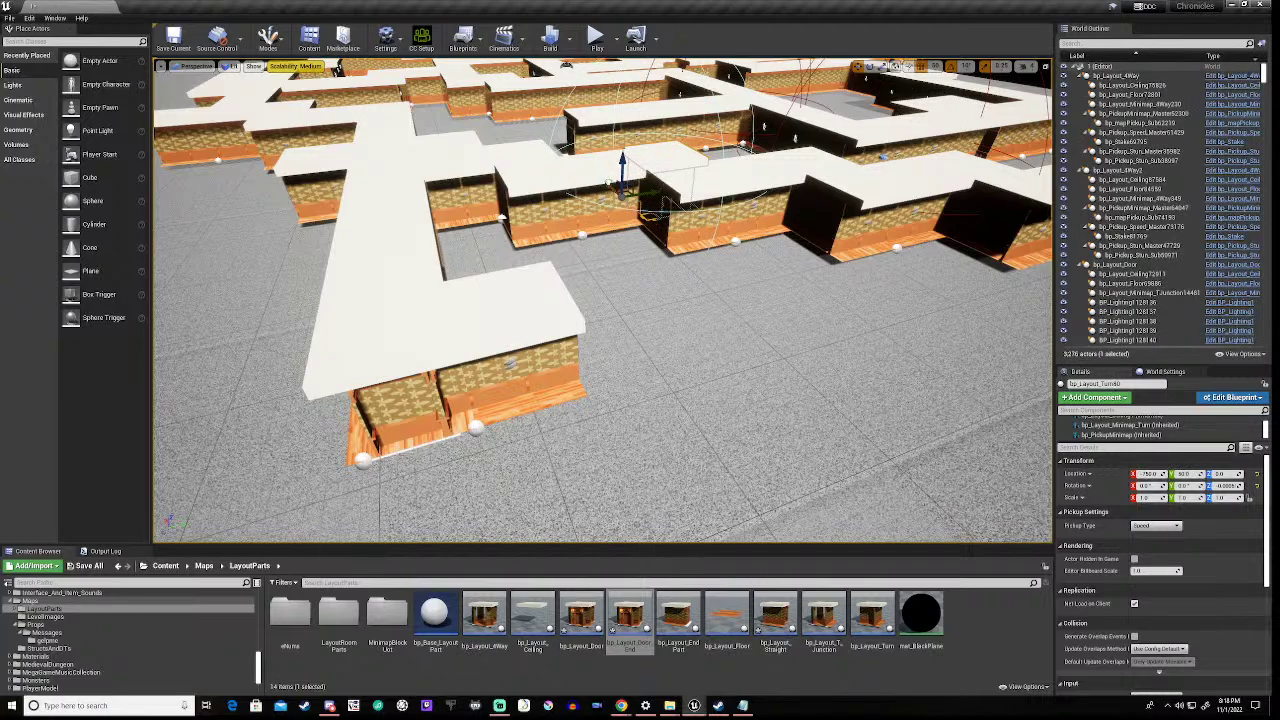
pyautogui.moveTo(606, 181); pyautogui.dragTo(673, 280)
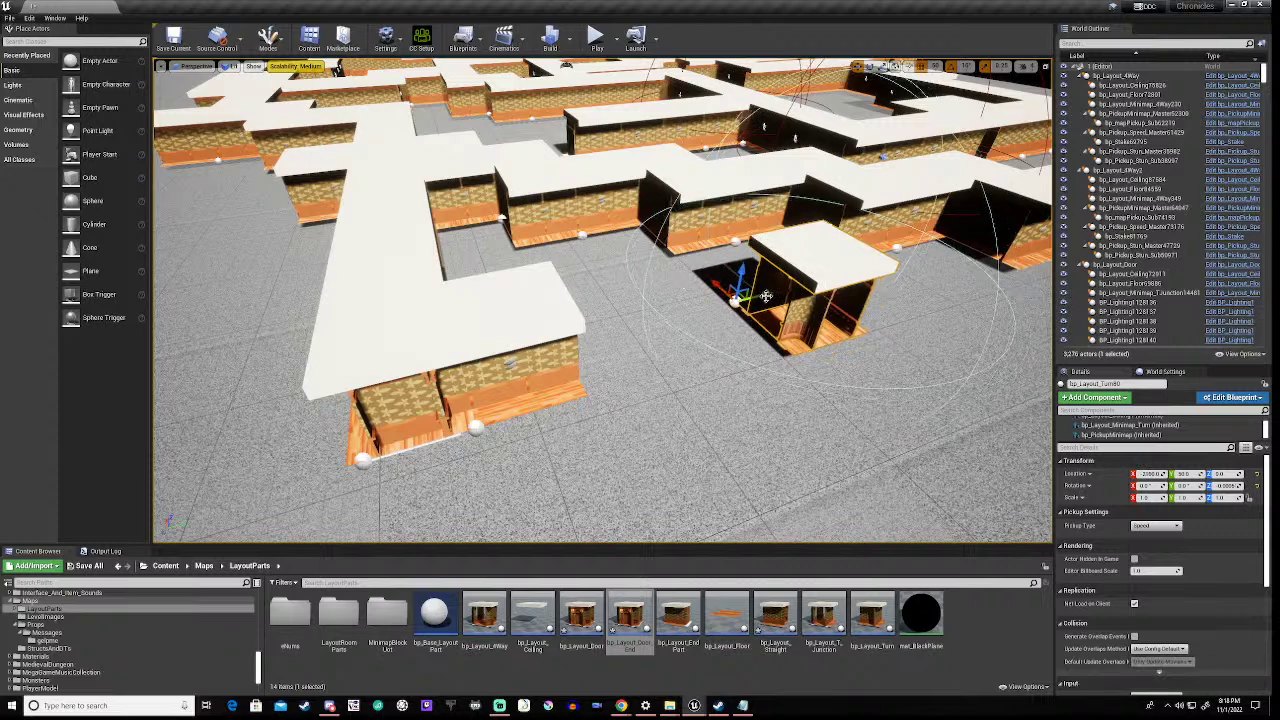
pyautogui.moveTo(766, 296); pyautogui.dragTo(550, 348)
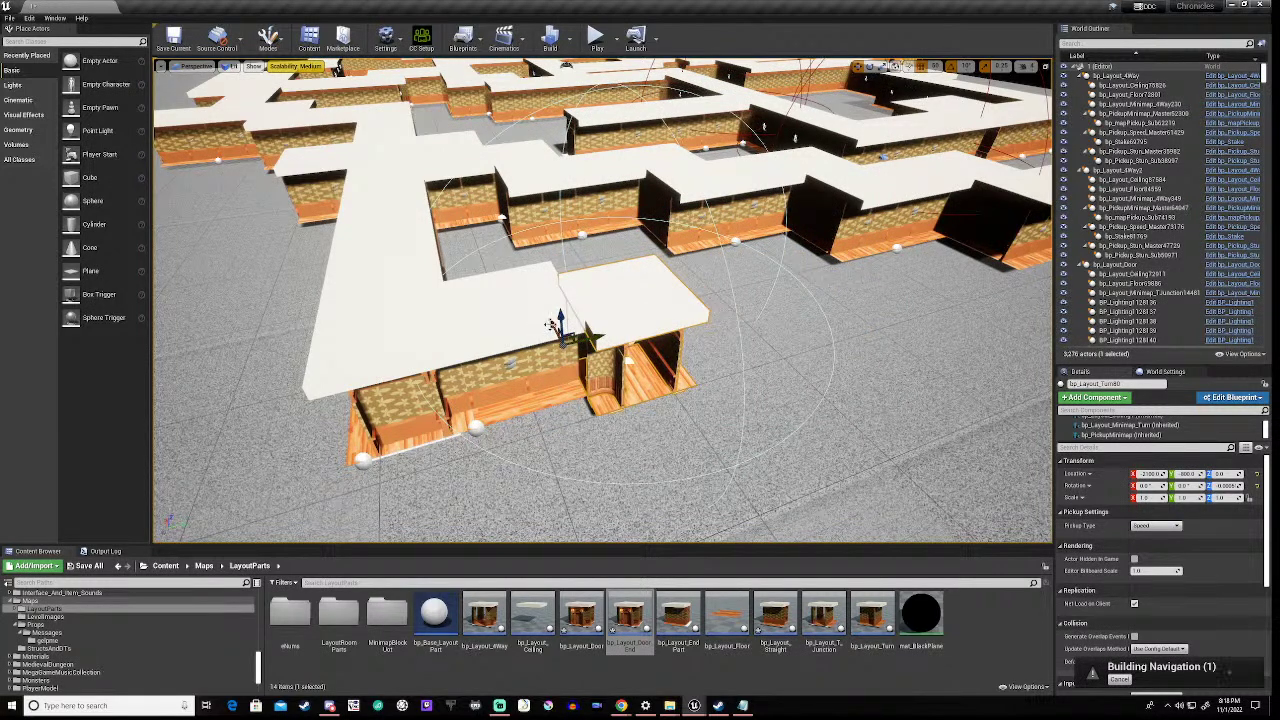
pyautogui.moveTo(591, 340); pyautogui.dragTo(580, 318)
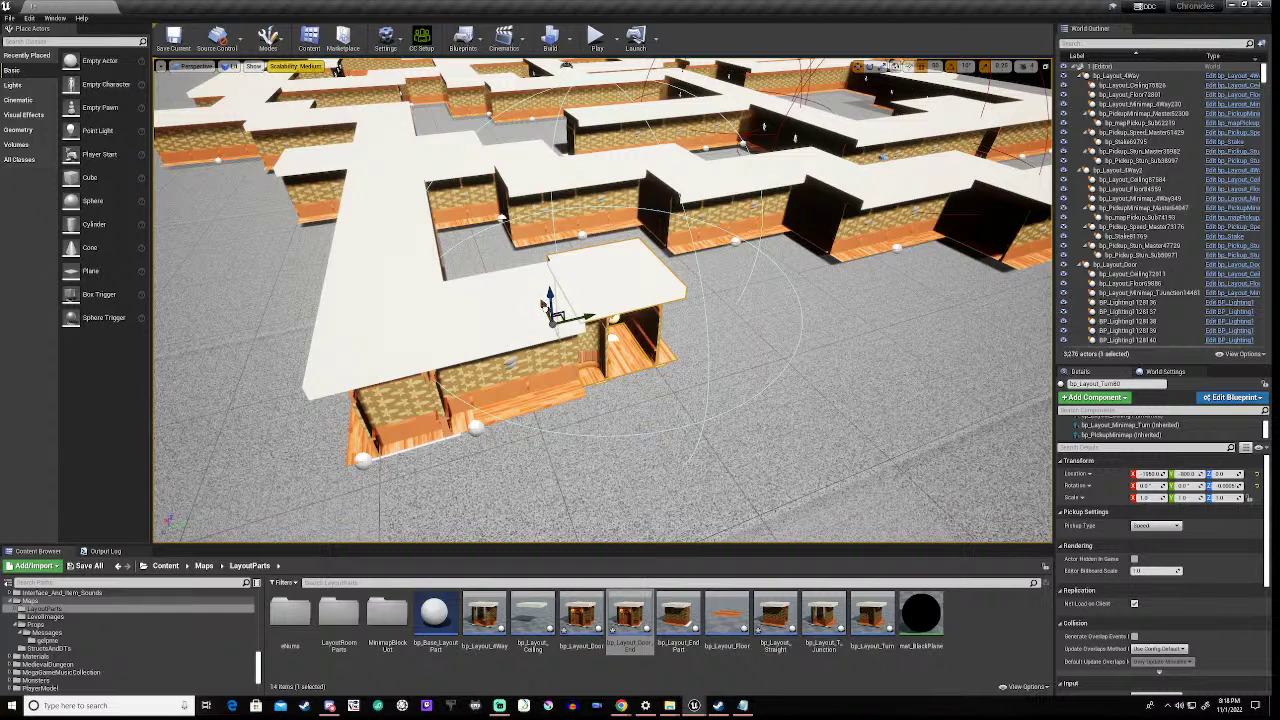
pyautogui.moveTo(547, 305); pyautogui.dragTo(553, 310)
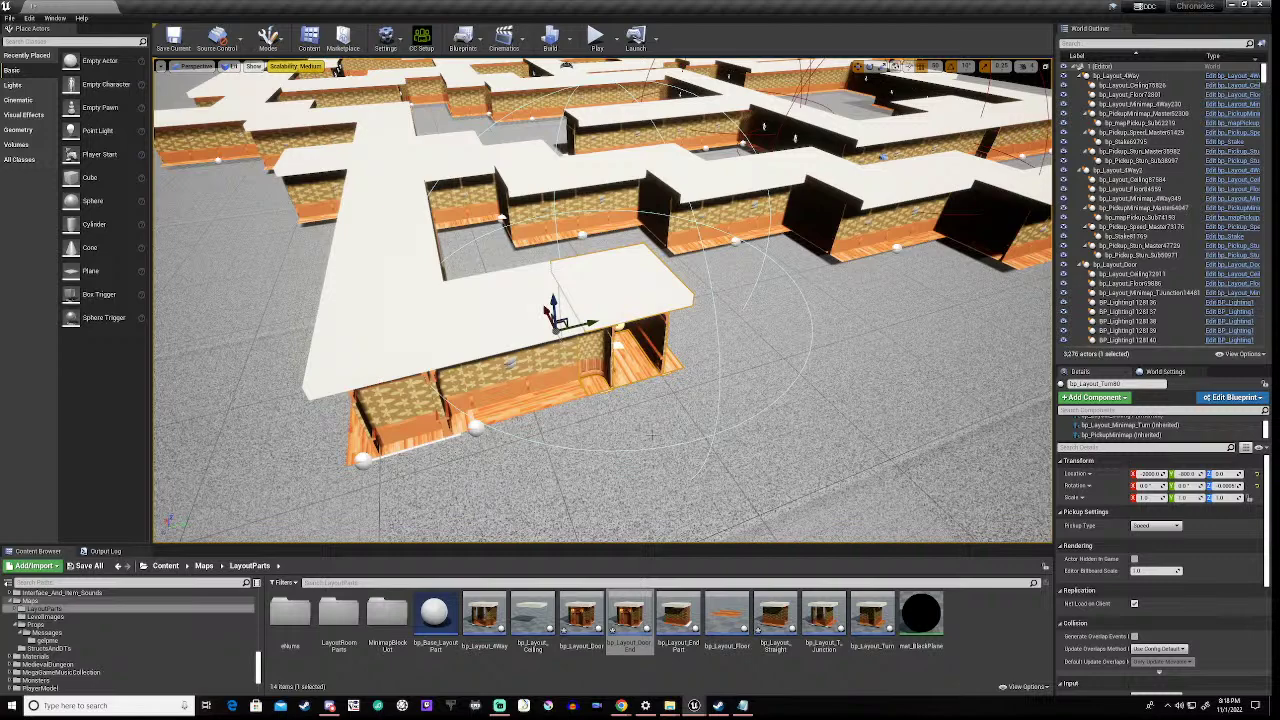
# - Duplicate the straight hallway beside the far corner and move the copy to X -2400, Y -800 so it continues from the new turn's opening
pyautogui.moveTo(603, 300); pyautogui.dragTo(648, 284, button='right')
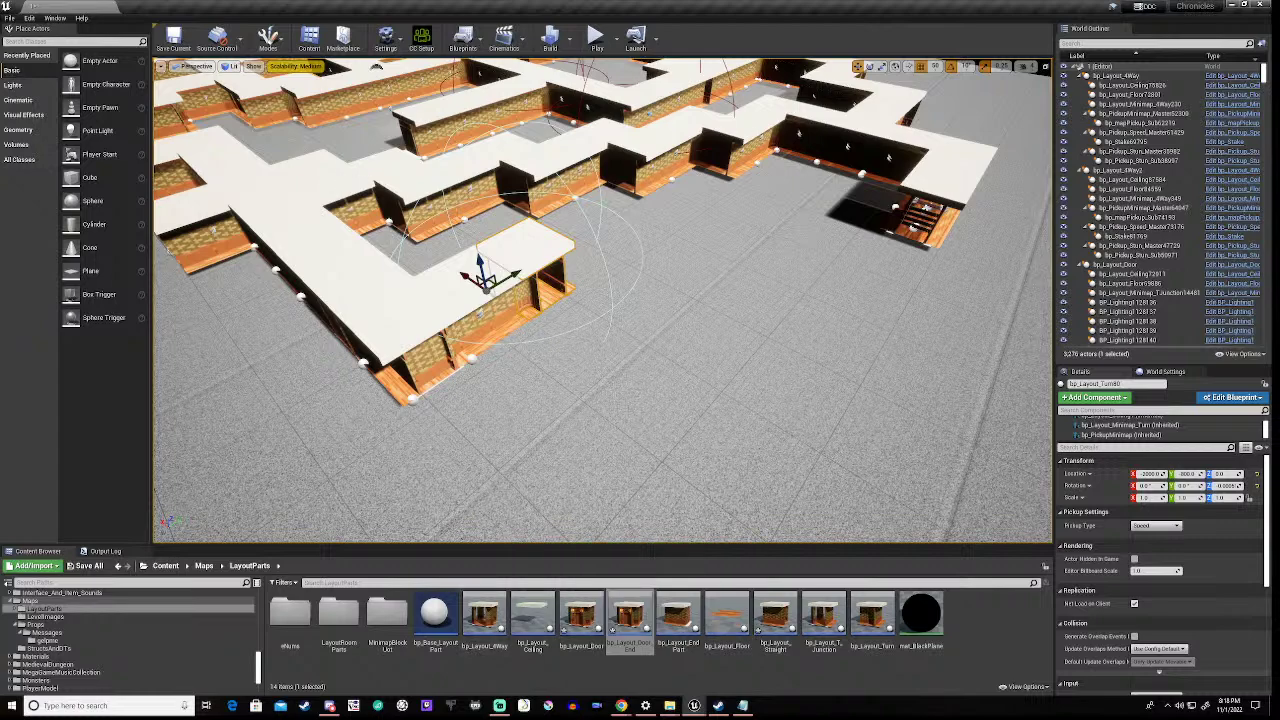
pyautogui.click(916, 134)
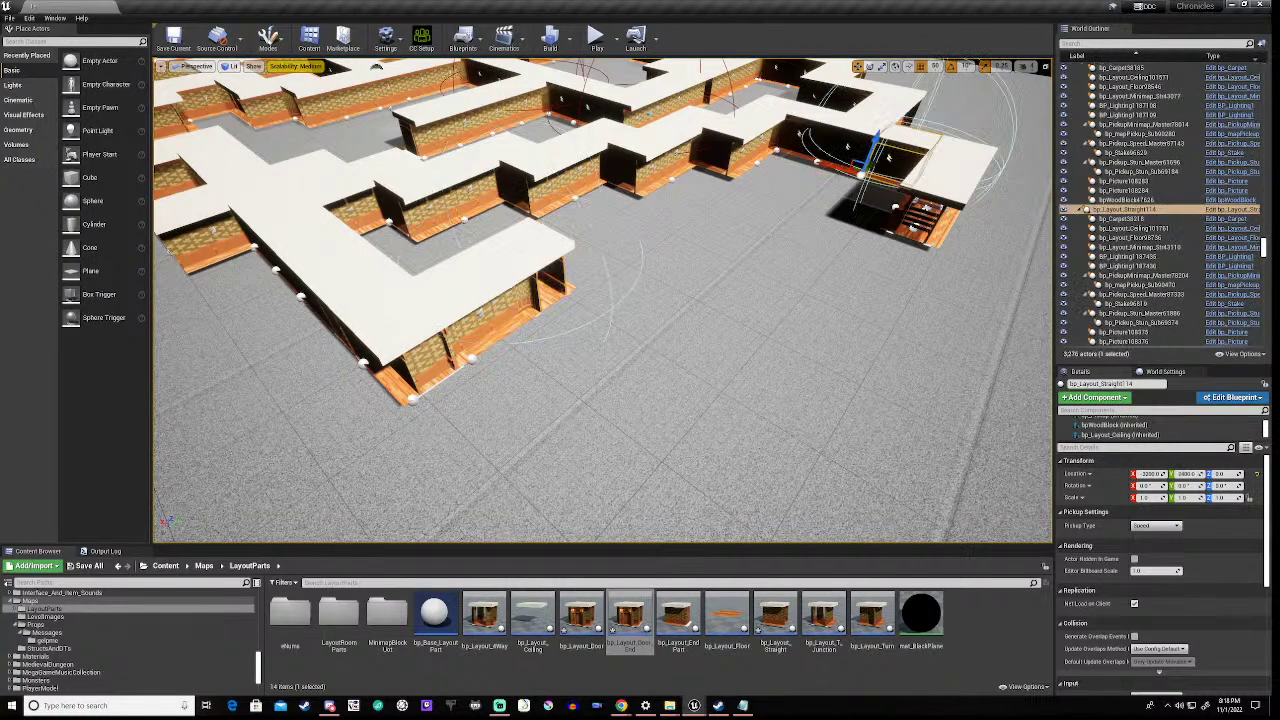
pyautogui.hotkey('ctrl', 'w')
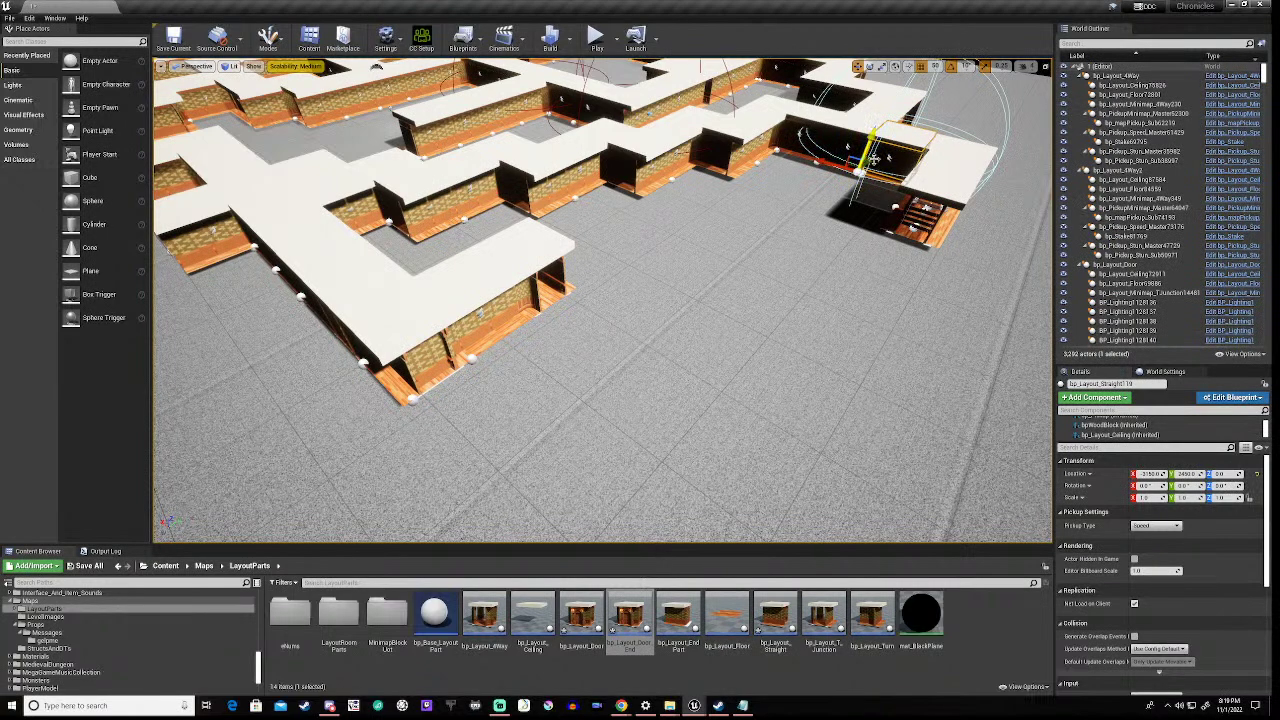
pyautogui.moveTo(870, 157); pyautogui.dragTo(620, 385)
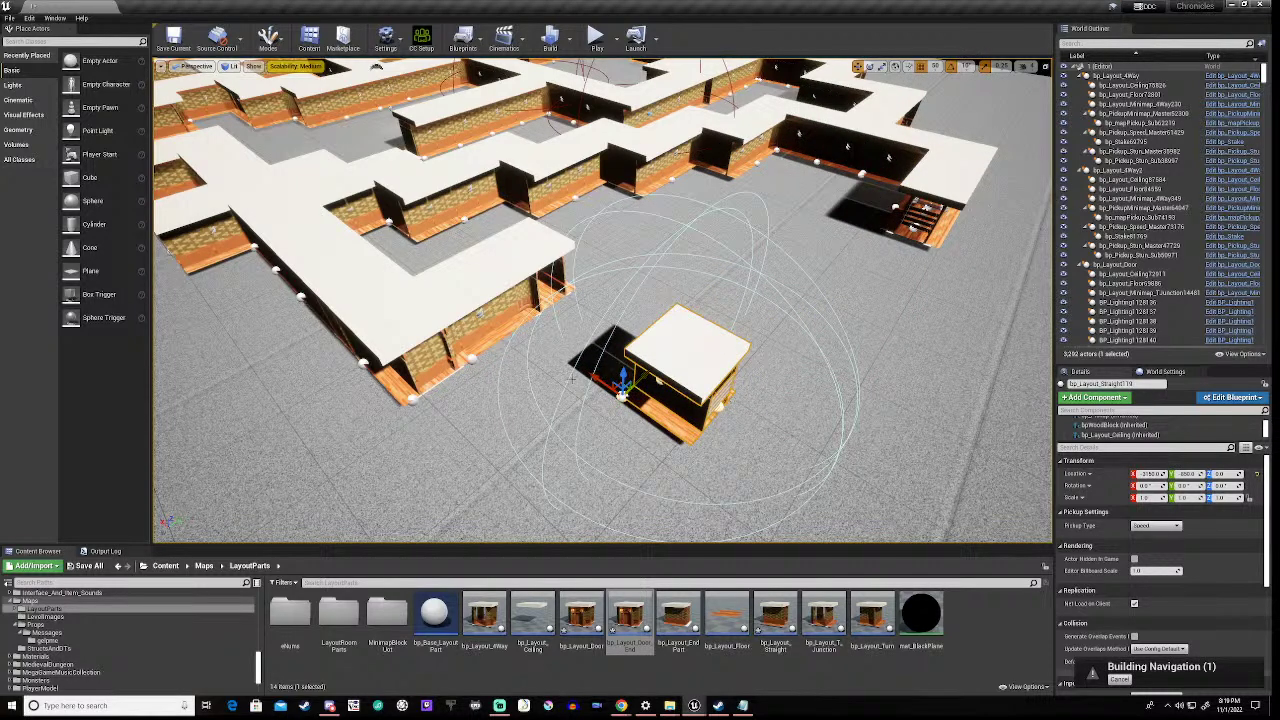
pyautogui.moveTo(595, 378); pyautogui.dragTo(495, 312)
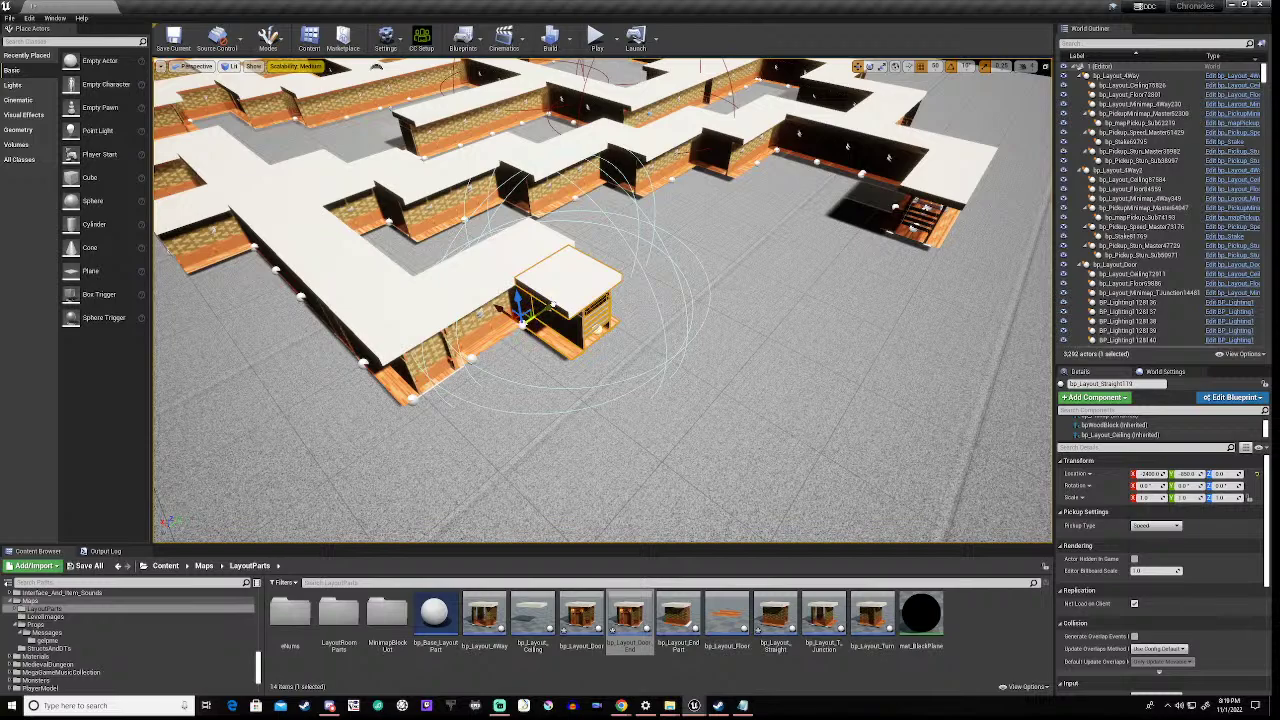
pyautogui.moveTo(549, 306); pyautogui.dragTo(556, 301)
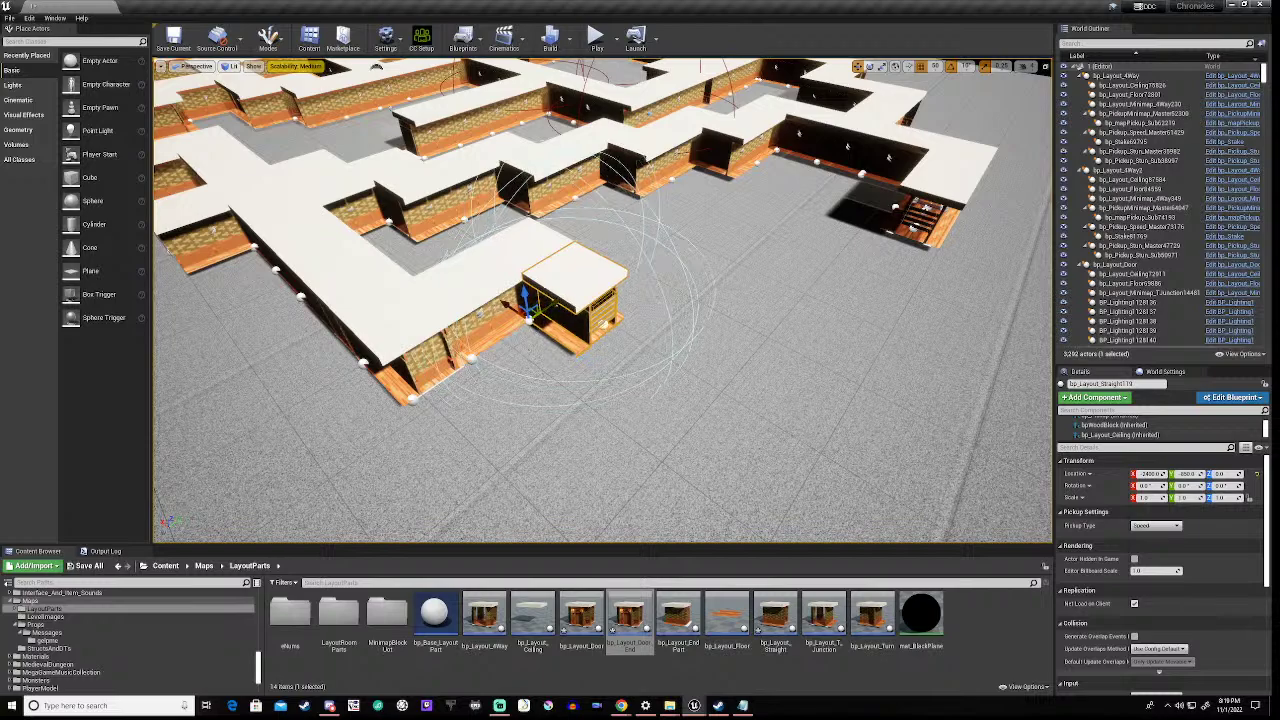
# - Add a bp_Layout_Door piece near the open end of the newly placed straight hallway and set its Z location to 0
pyautogui.press('w')
pyautogui.moveTo(559, 298); pyautogui.dragTo(536, 435, button='right')
pyautogui.press('s')
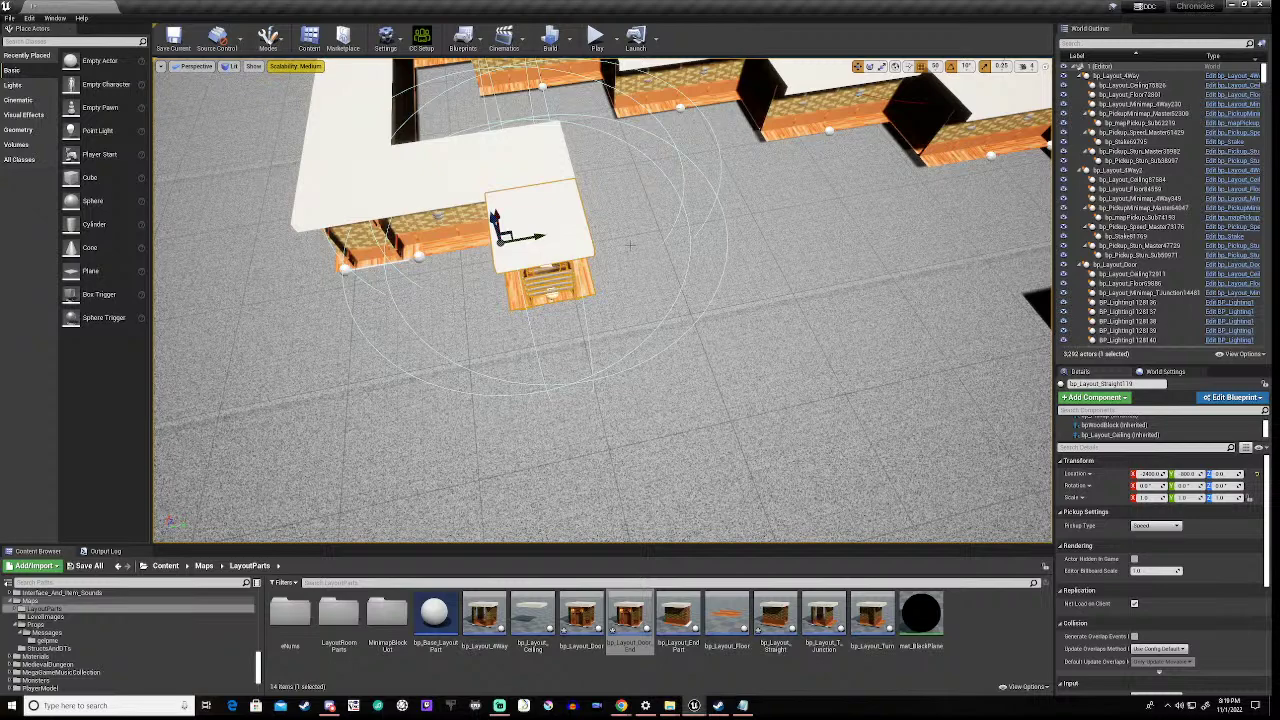
pyautogui.moveTo(600, 300); pyautogui.dragTo(745, 285, button='right')
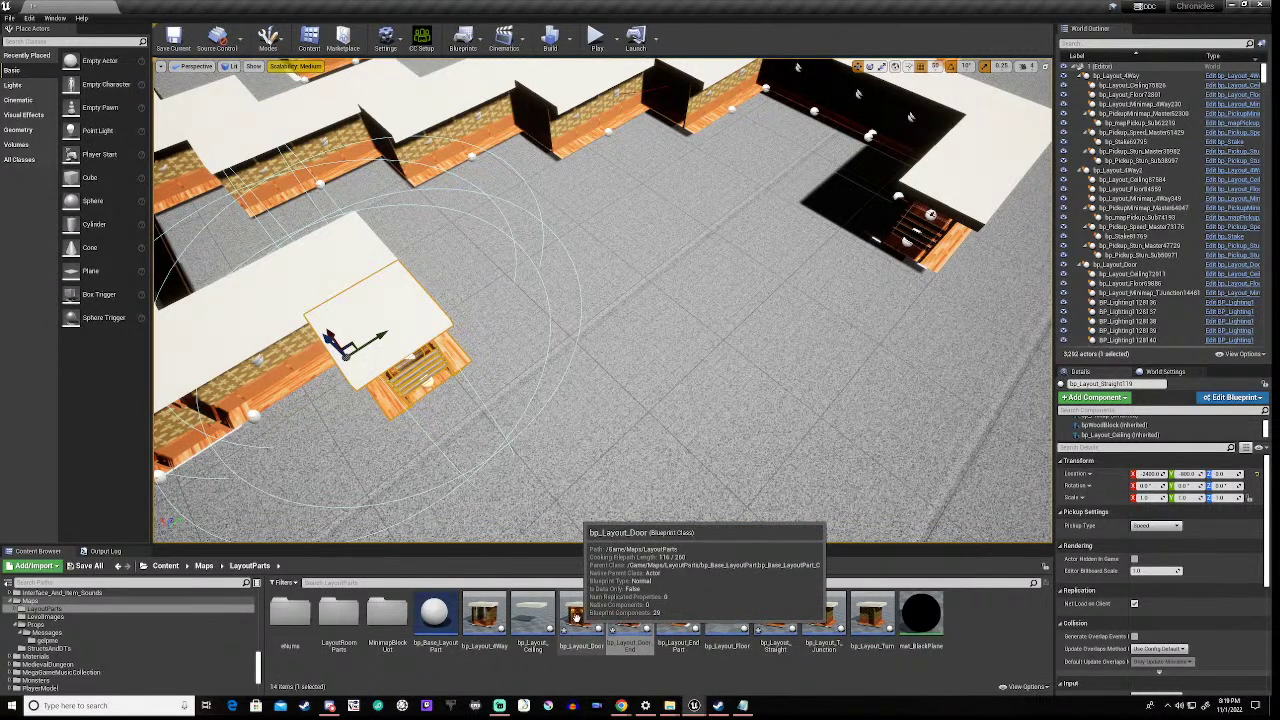
pyautogui.moveTo(575, 618); pyautogui.dragTo(416, 371)
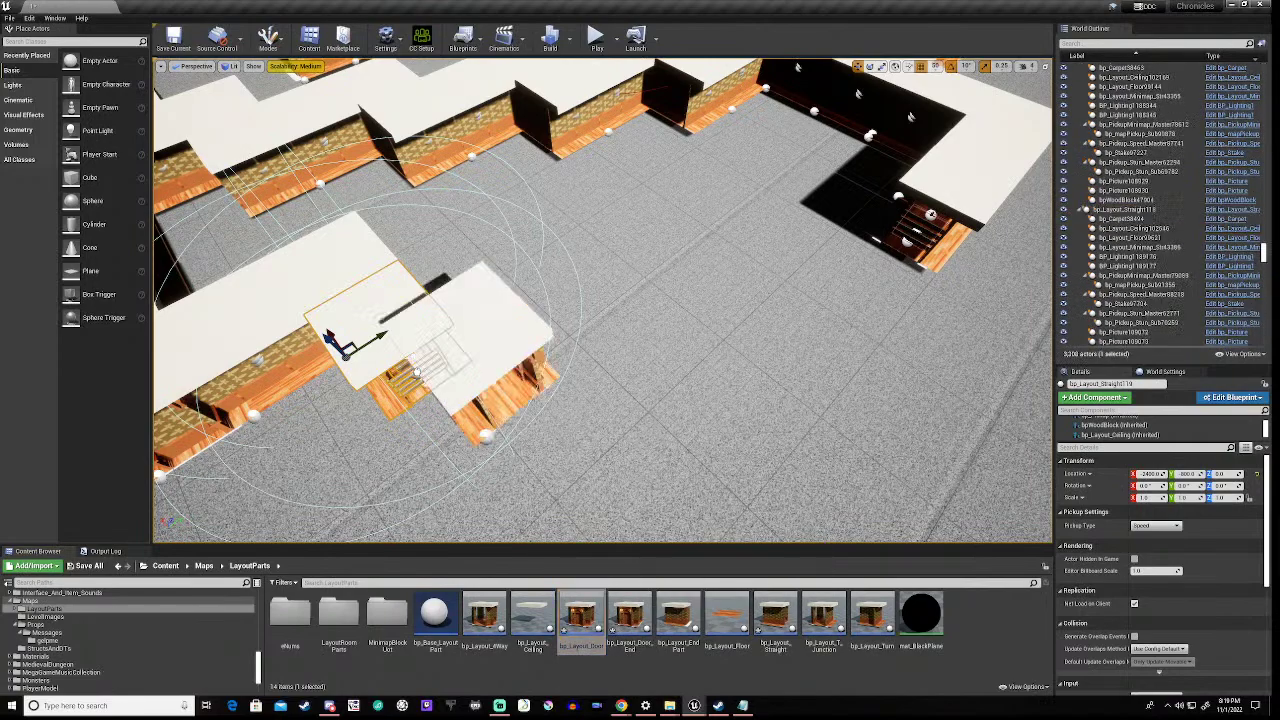
pyautogui.moveTo(416, 371); pyautogui.dragTo(530, 375, button='right')
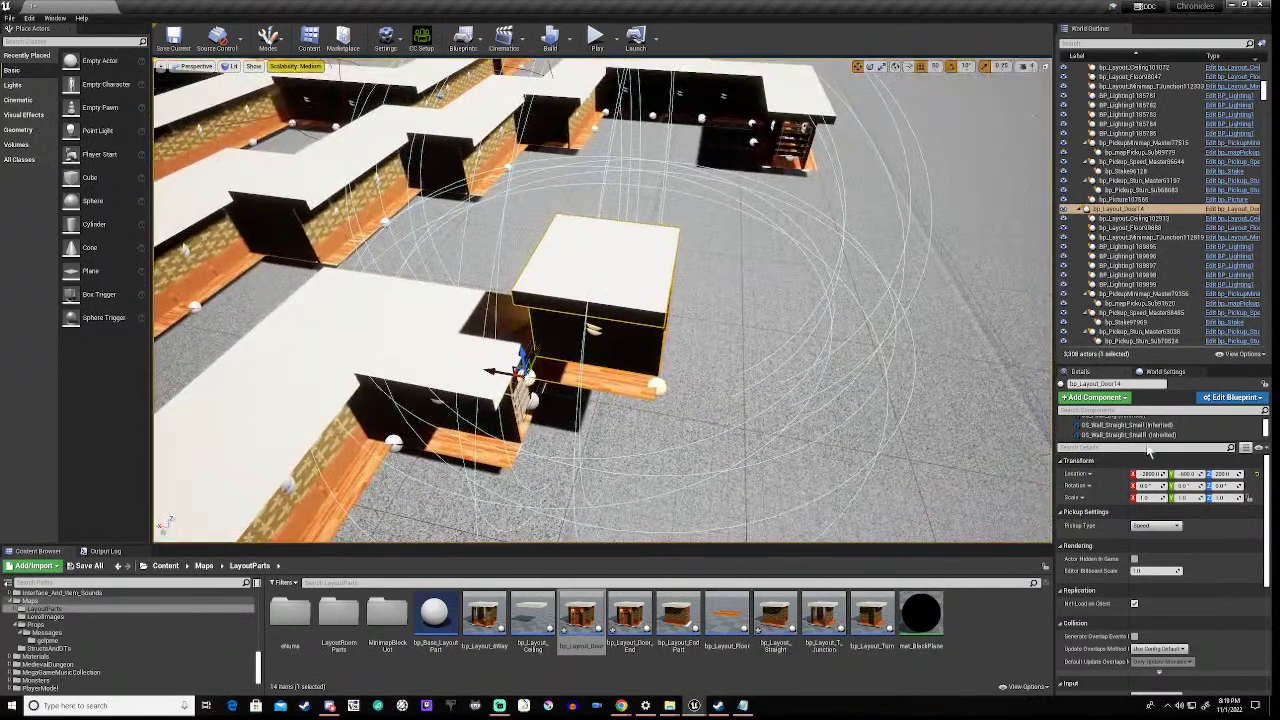
pyautogui.click(1222, 474)
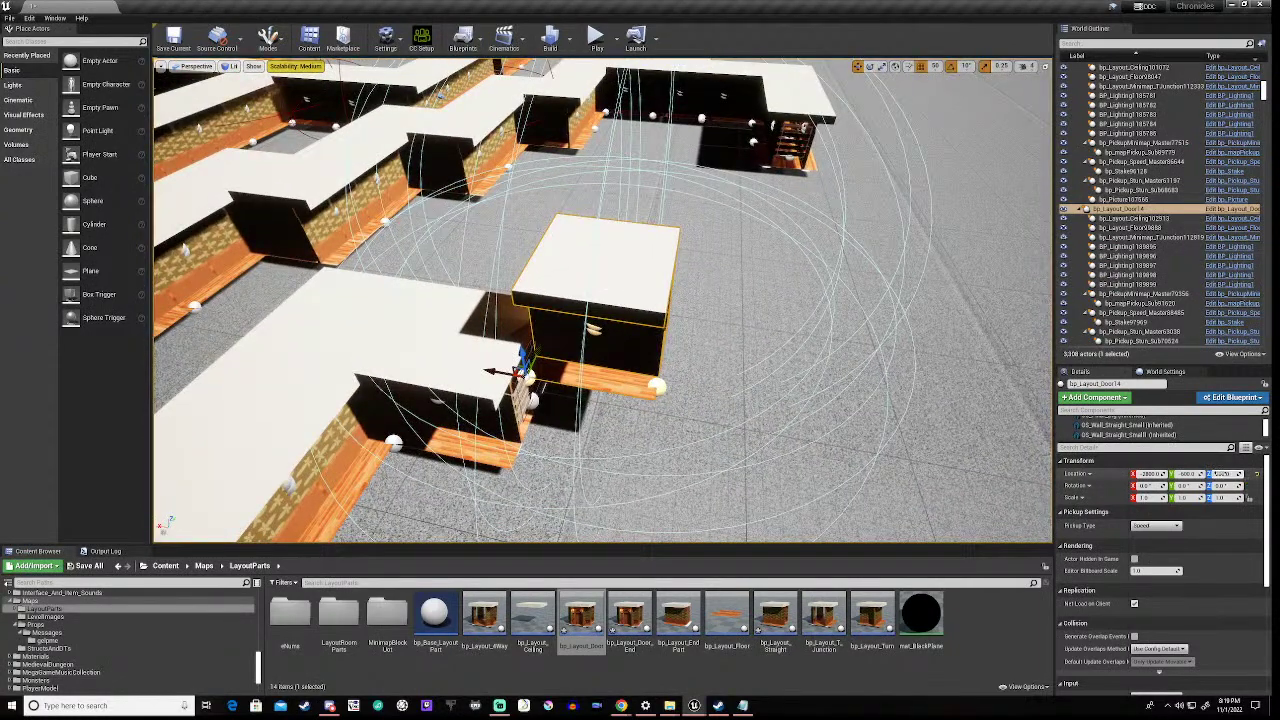
pyautogui.click(1222, 474)
pyautogui.write('0')
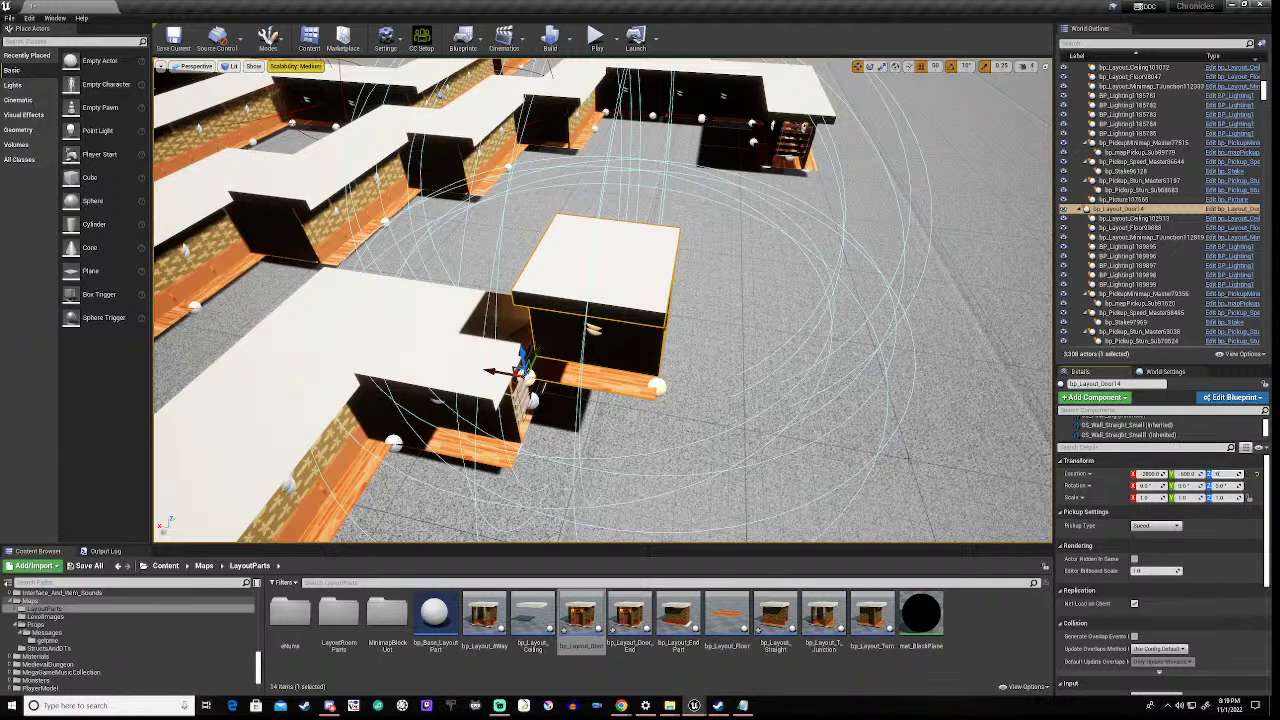